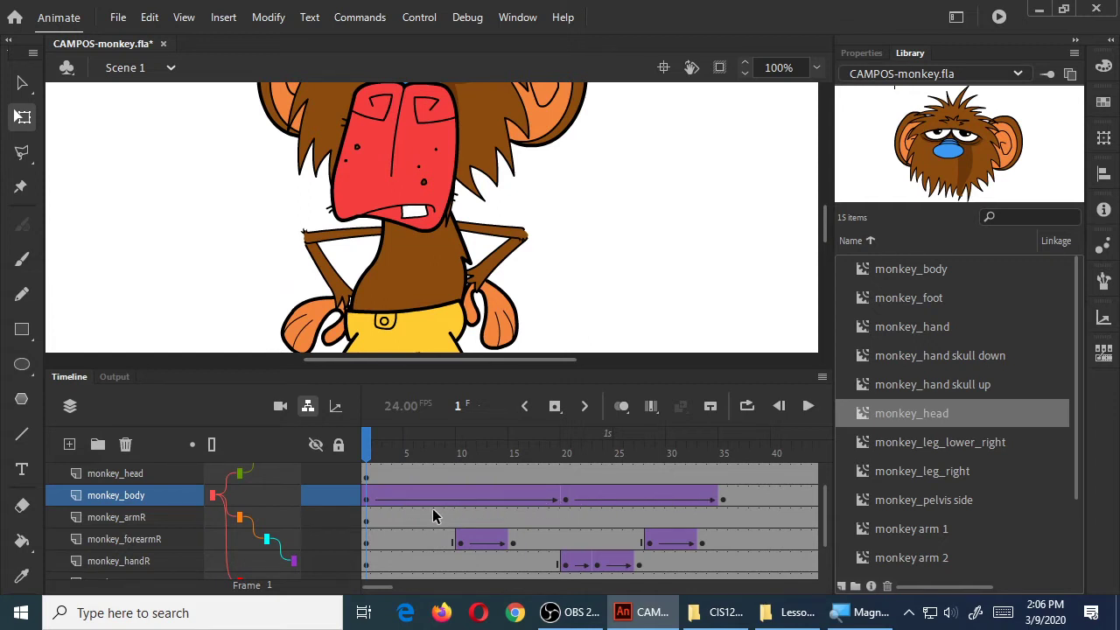
Step: Try moving the first monkey_body keyframe from frame 1 to frame 17 and play the animation from the start
left_click(367, 504)
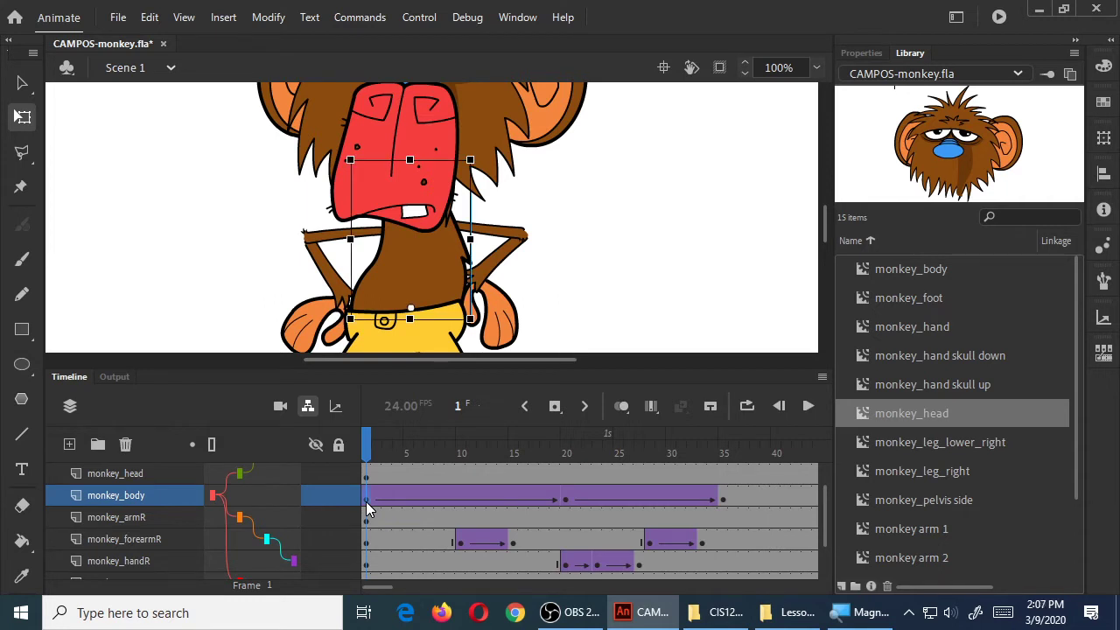
left_click_drag(366, 503, 532, 503)
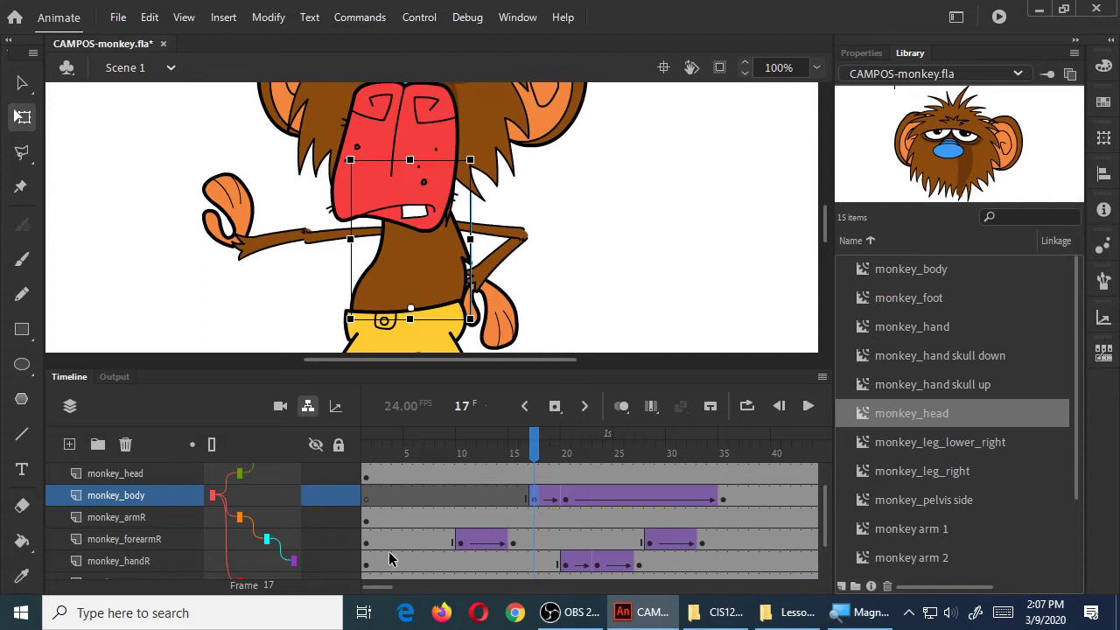
left_click(366, 446)
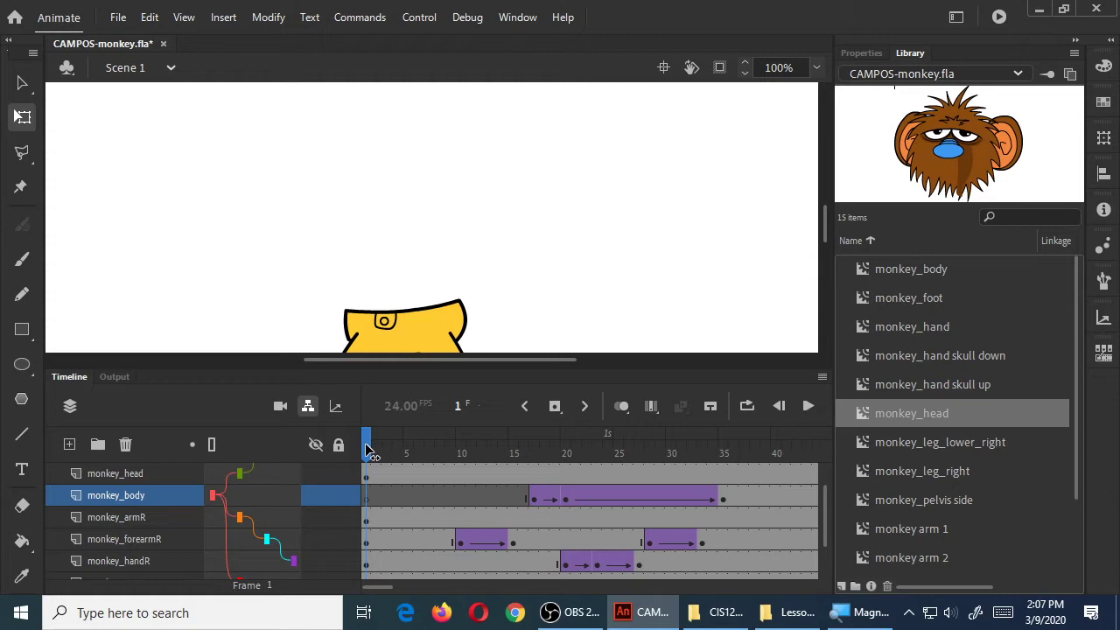
key("Return")
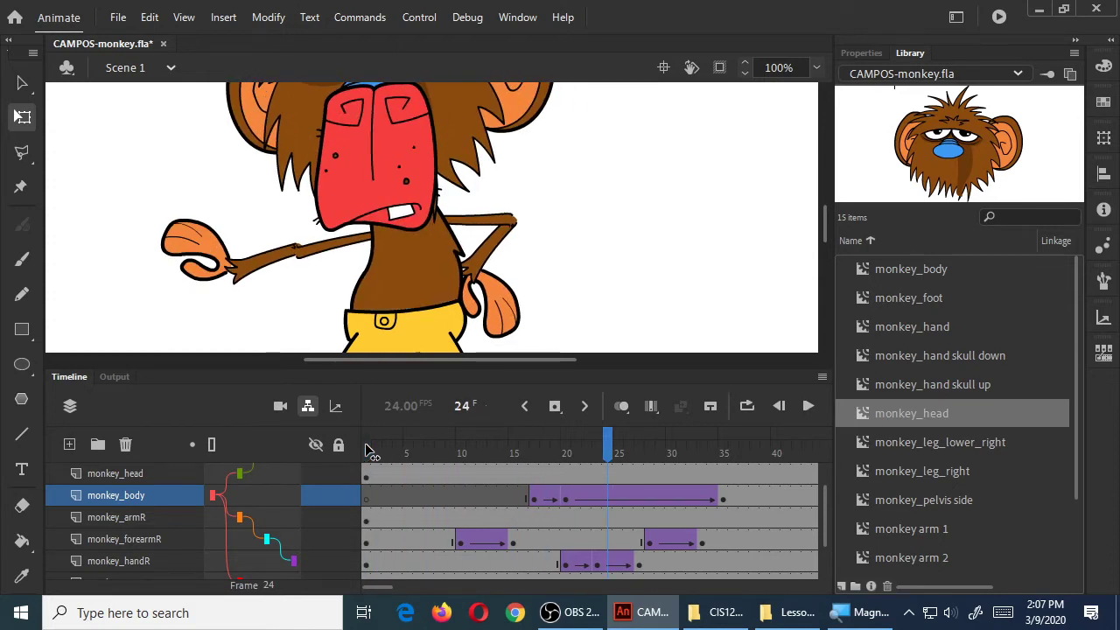
left_click(366, 445)
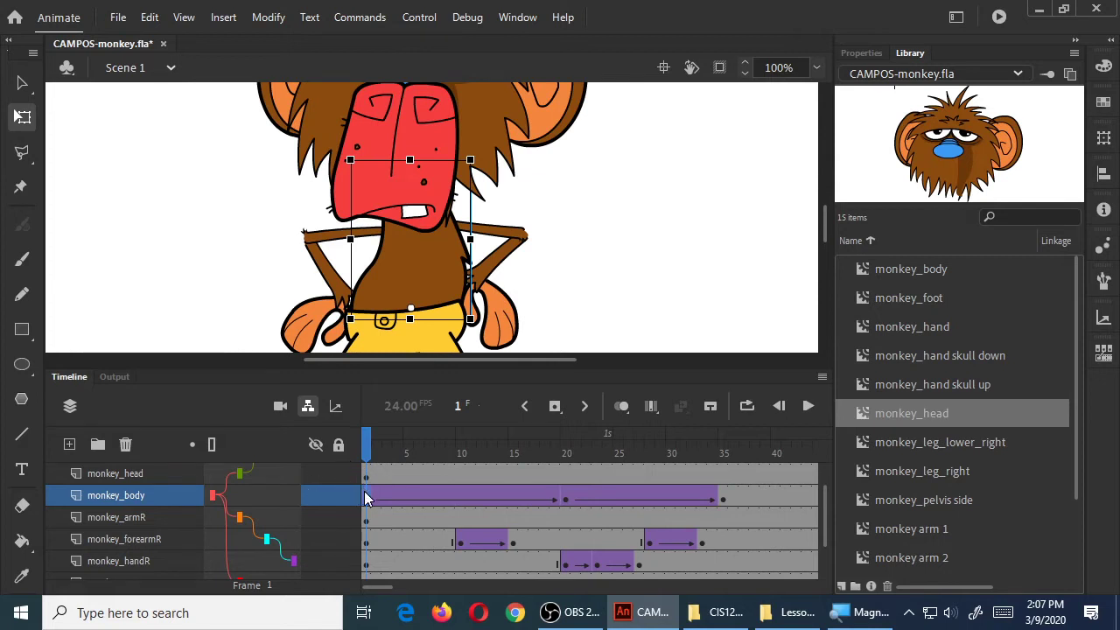
Step: Try moving the last monkey_body keyframe to frame 40 and the middle one to frame 27, undoing each move
left_click(723, 501)
left_click_drag(723, 497, 778, 499)
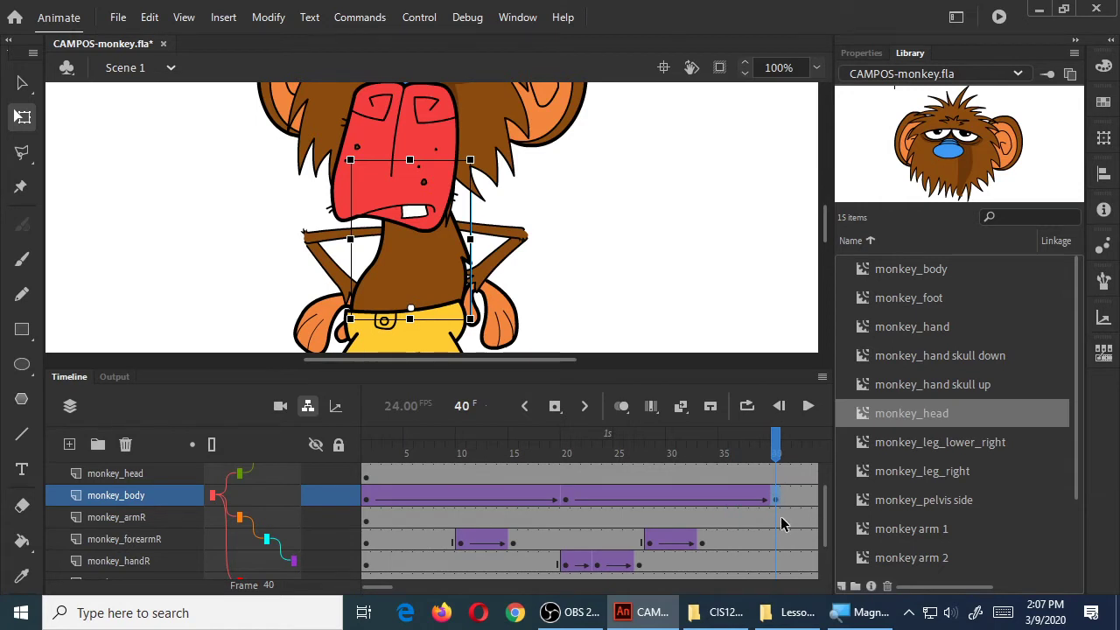
key("ctrl+z")
left_click(567, 500)
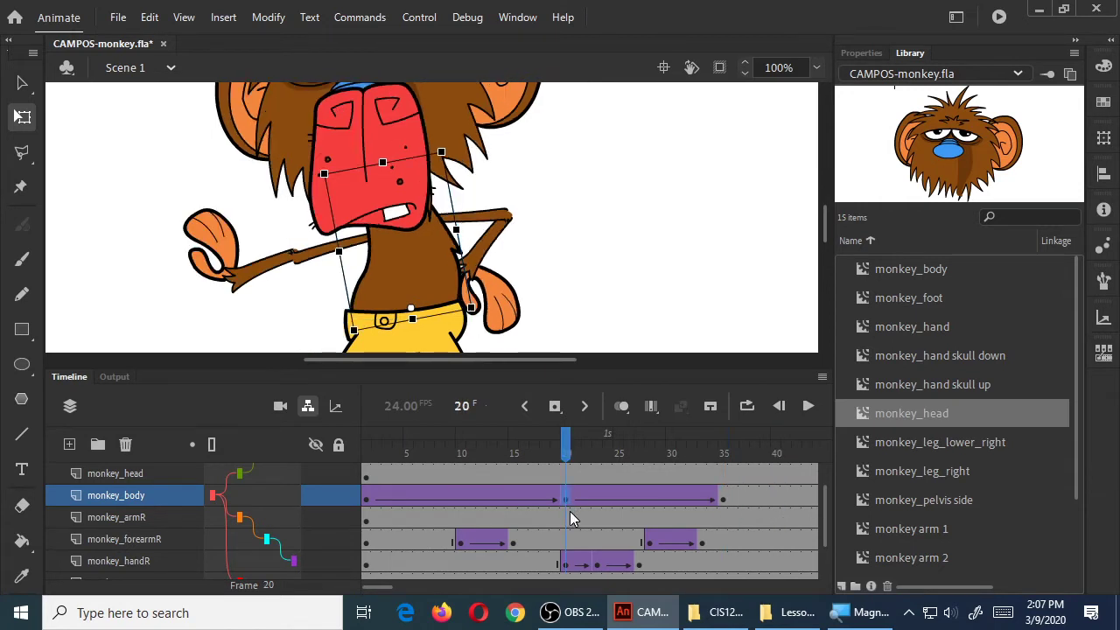
left_click_drag(569, 499, 639, 499)
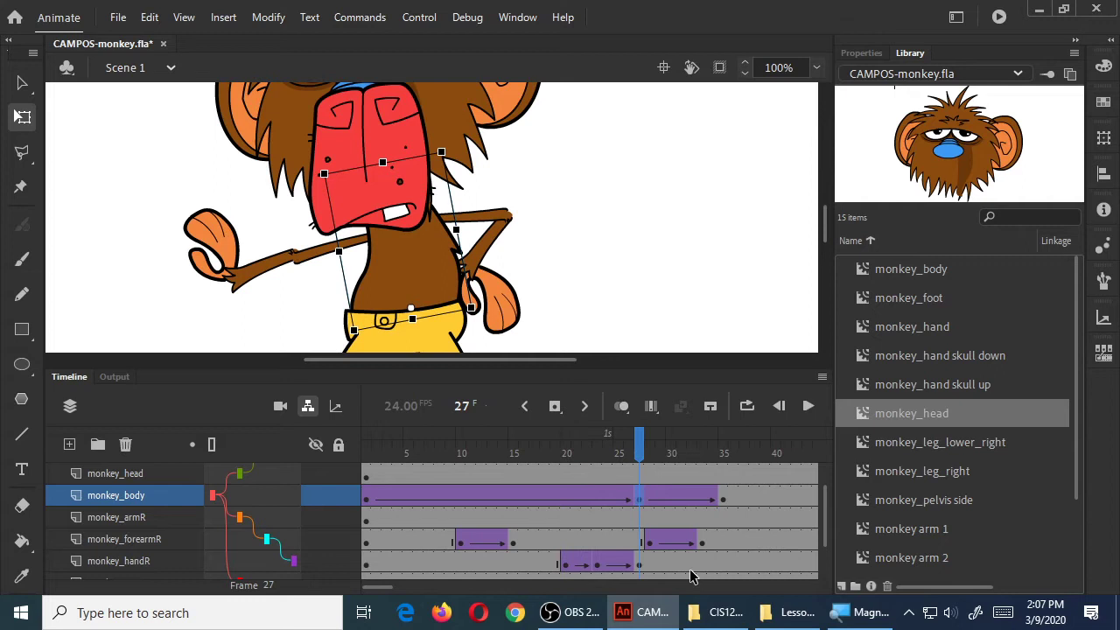
key("ctrl+z")
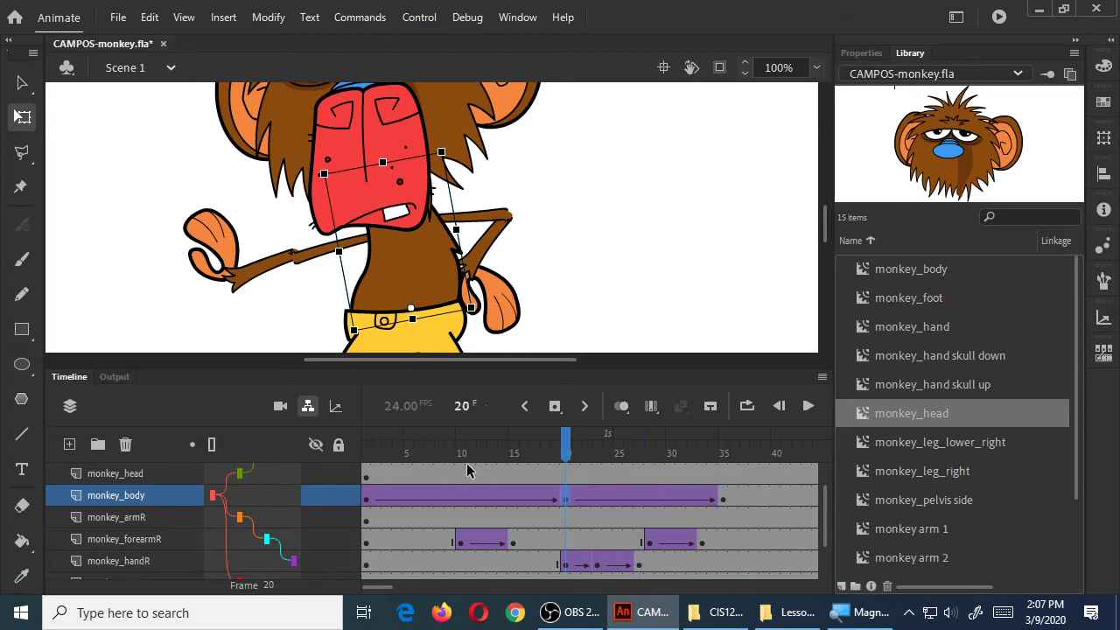
Step: Try moving the first monkey_body keyframe to frame 16 and compare frames 1 and 16
left_click(368, 500)
left_click_drag(368, 505, 527, 505)
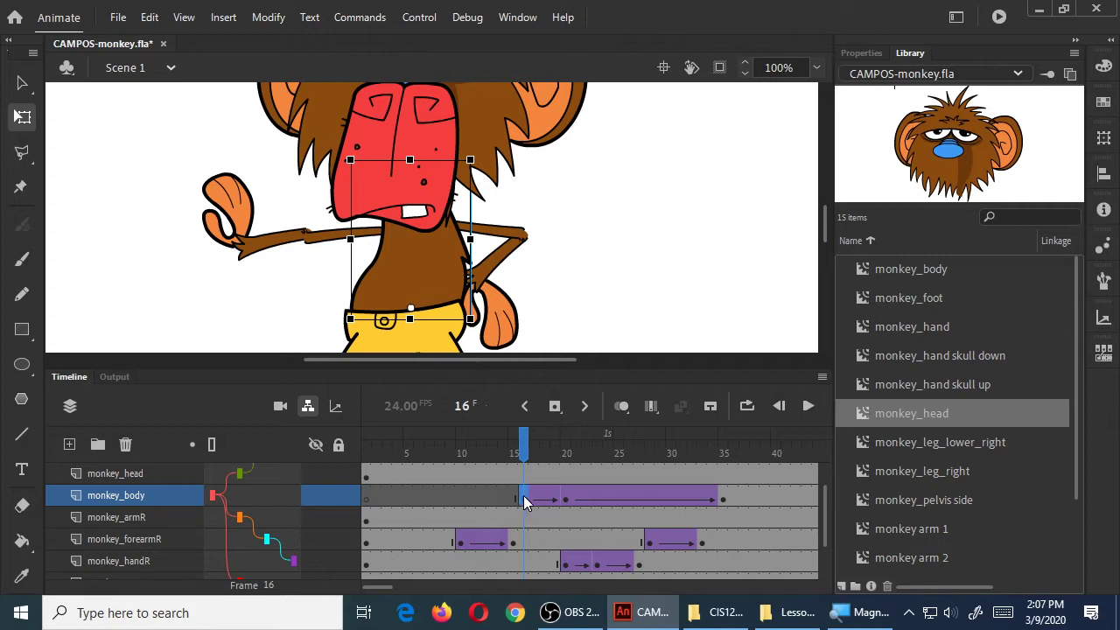
left_click(366, 499)
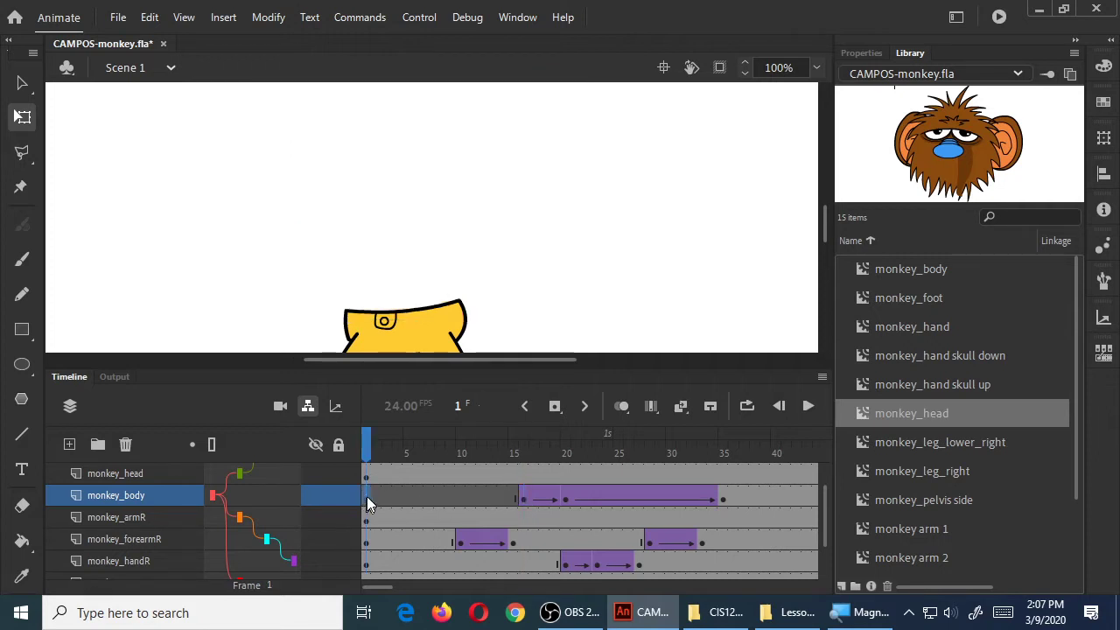
left_click(524, 499)
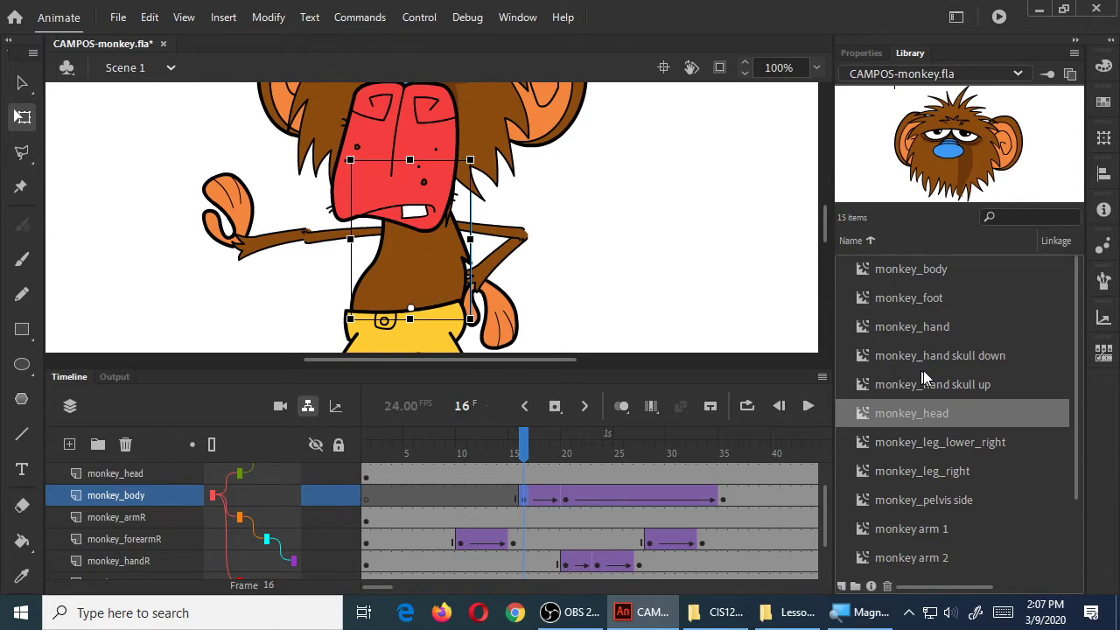
Step: Place the monkey_body symbol from the library on the monkey_body layer at frame 1, align it above the trousers and scrub to frame 9
left_click(940, 271)
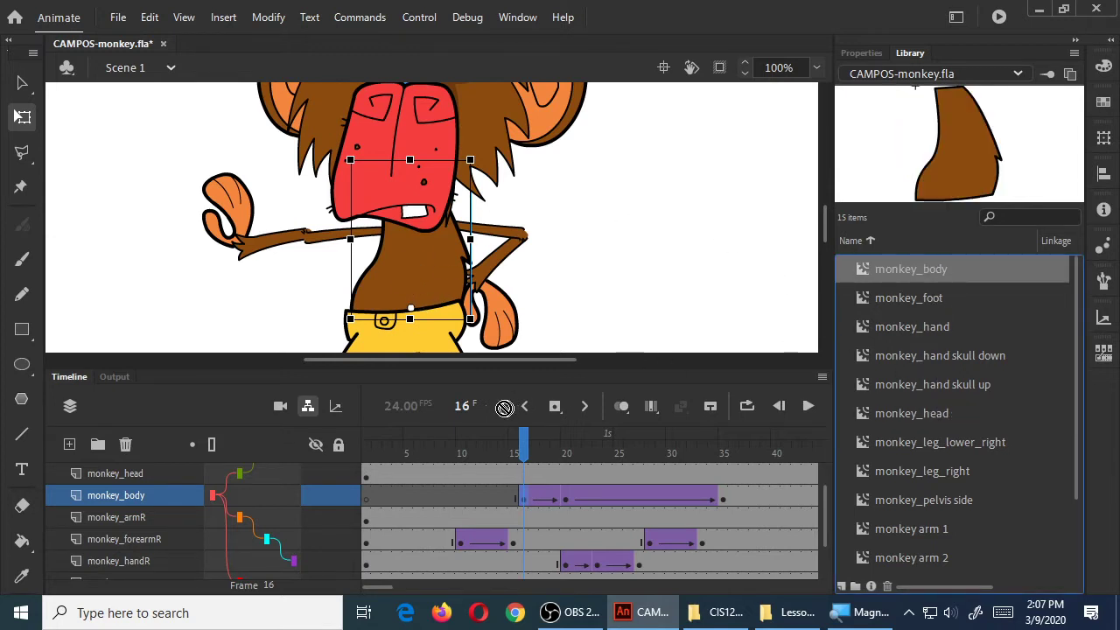
left_click(366, 461)
left_click_drag(862, 271, 487, 282)
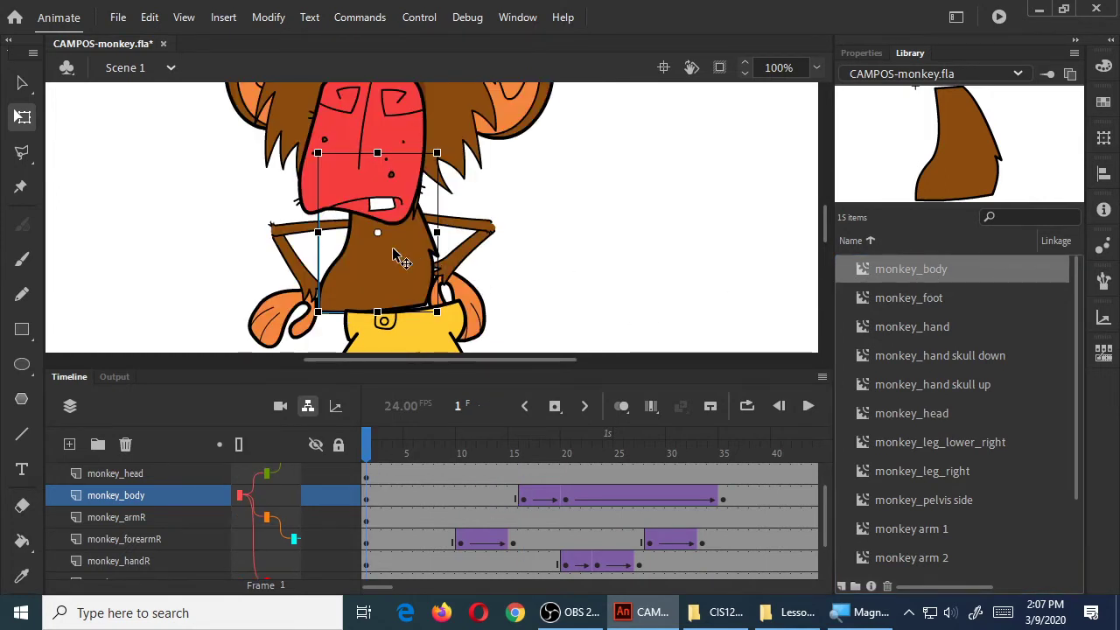
left_click_drag(394, 254, 435, 255)
left_click_drag(370, 446, 450, 450)
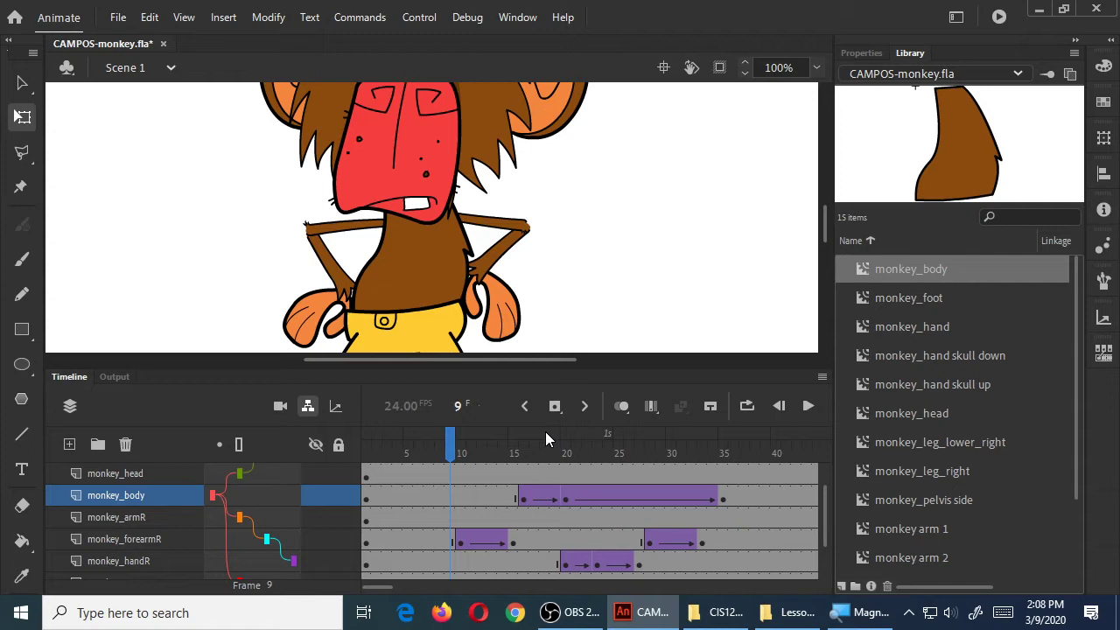
Step: Undo the added monkey_body instance and the move of the layer's first keyframe
key("ctrl+z")
key("ctrl+z")
key("ctrl+z")
key("ctrl+y")
key("ctrl+y")
key("ctrl+y")
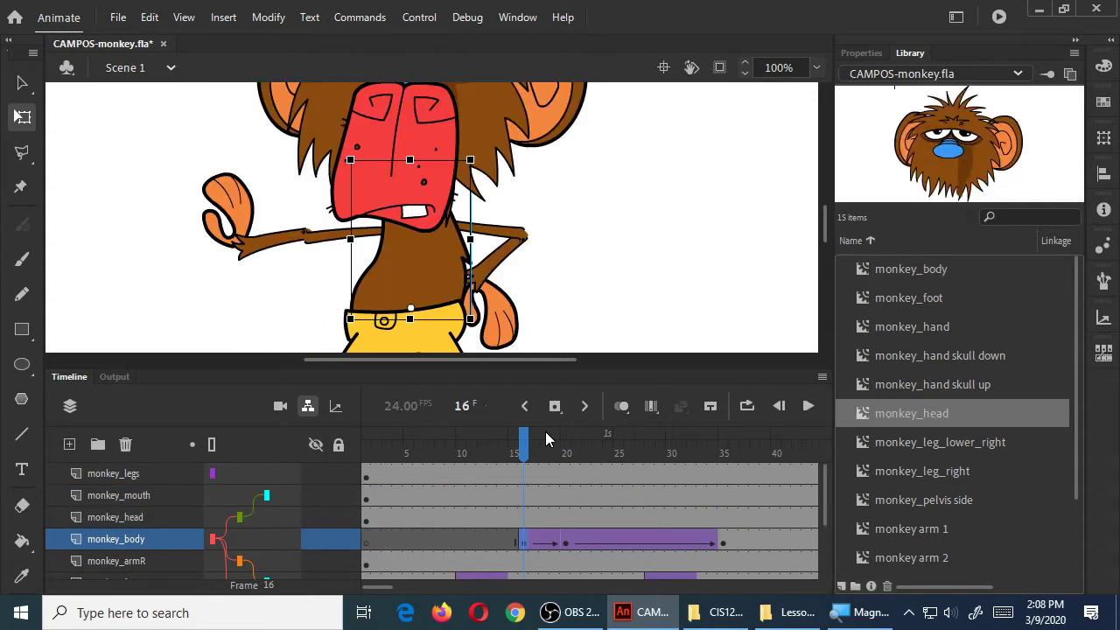
key("ctrl+z")
key("ctrl+z")
key("ctrl+z")
key("ctrl+z")
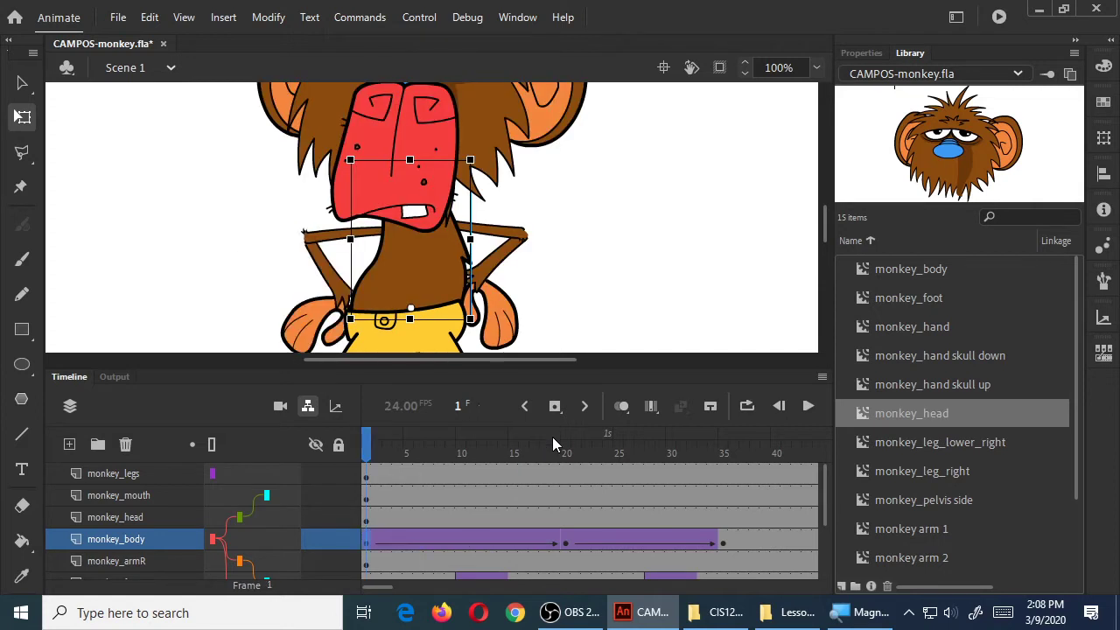
Step: Insert a keyframe on the monkey_forearmL layer at frame 35
scroll(565, 443, "down", 2)
scroll(573, 490, "up", 2)
left_click_drag(378, 453, 513, 453)
left_click_drag(592, 488, 758, 492)
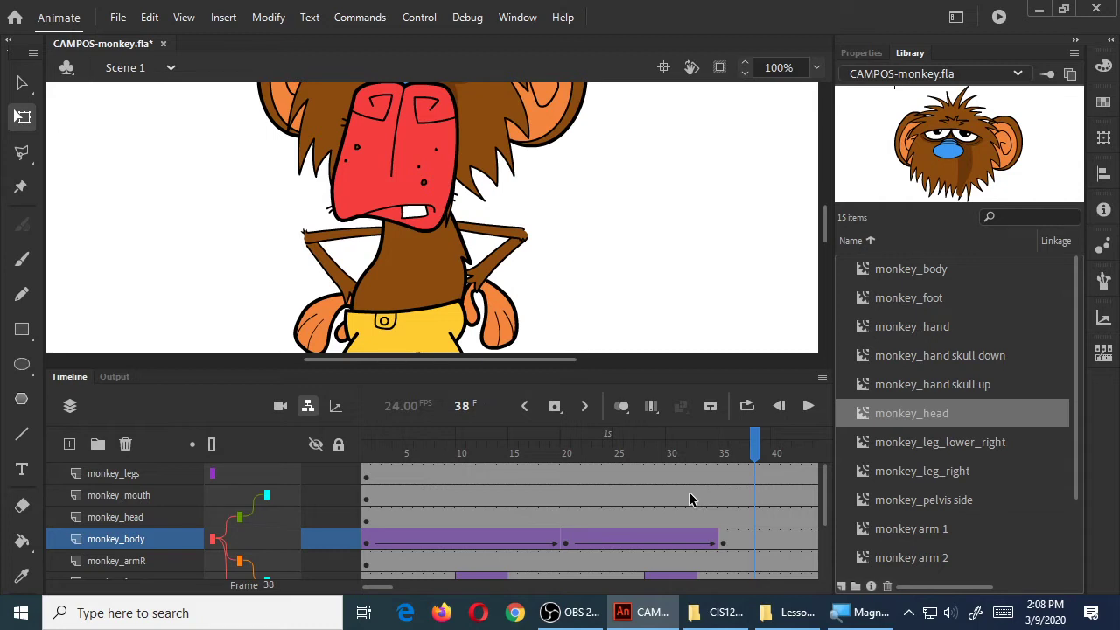
left_click_drag(825, 486, 811, 541)
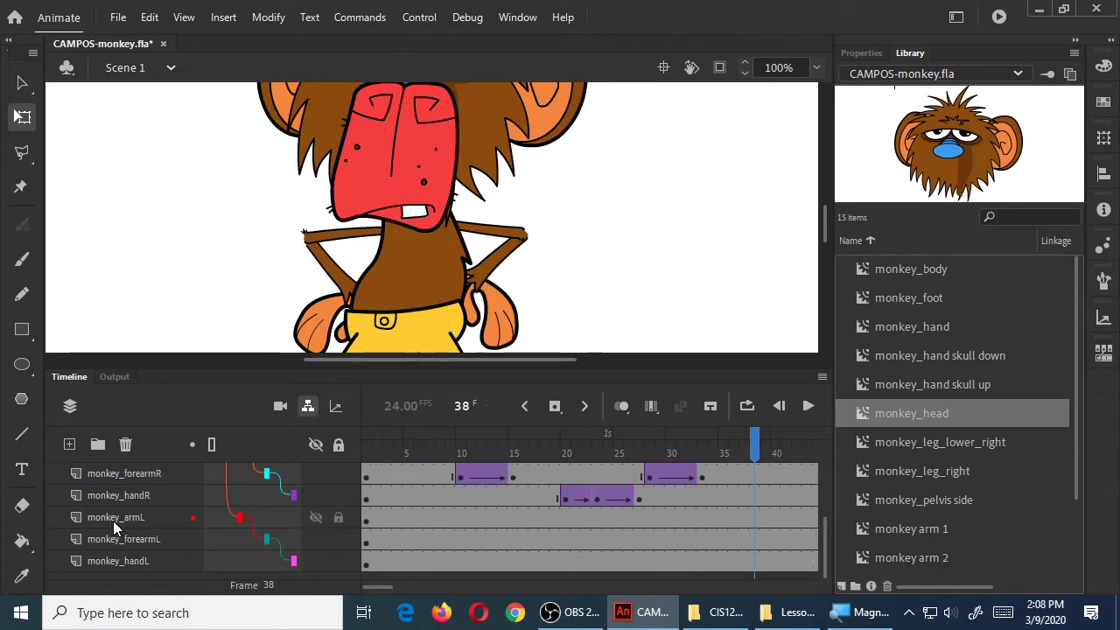
left_click_drag(754, 443, 730, 472)
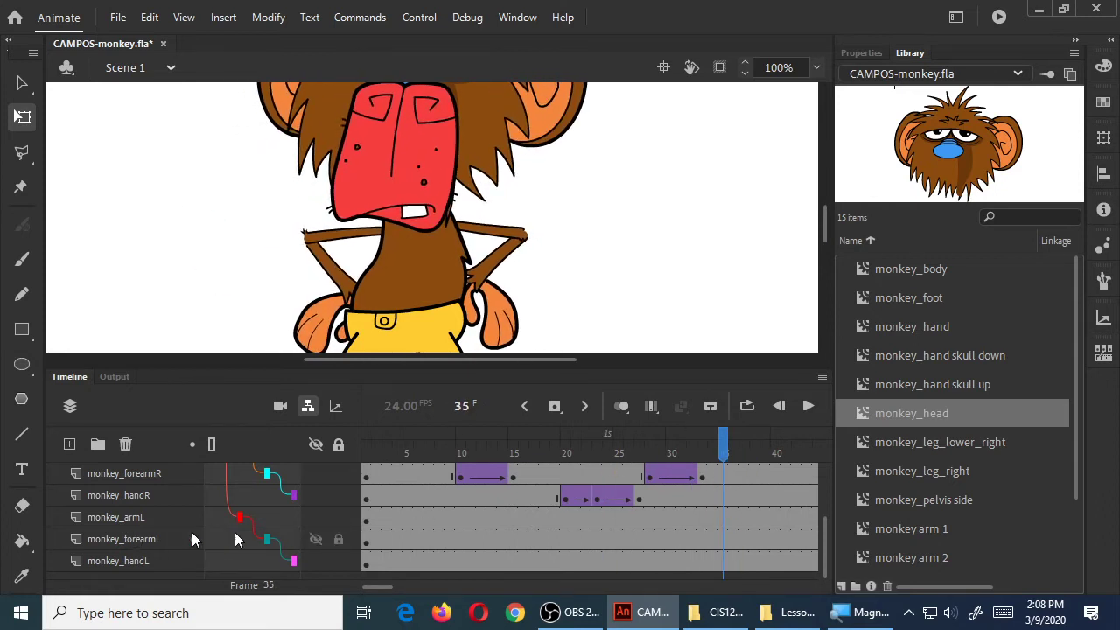
left_click(724, 542)
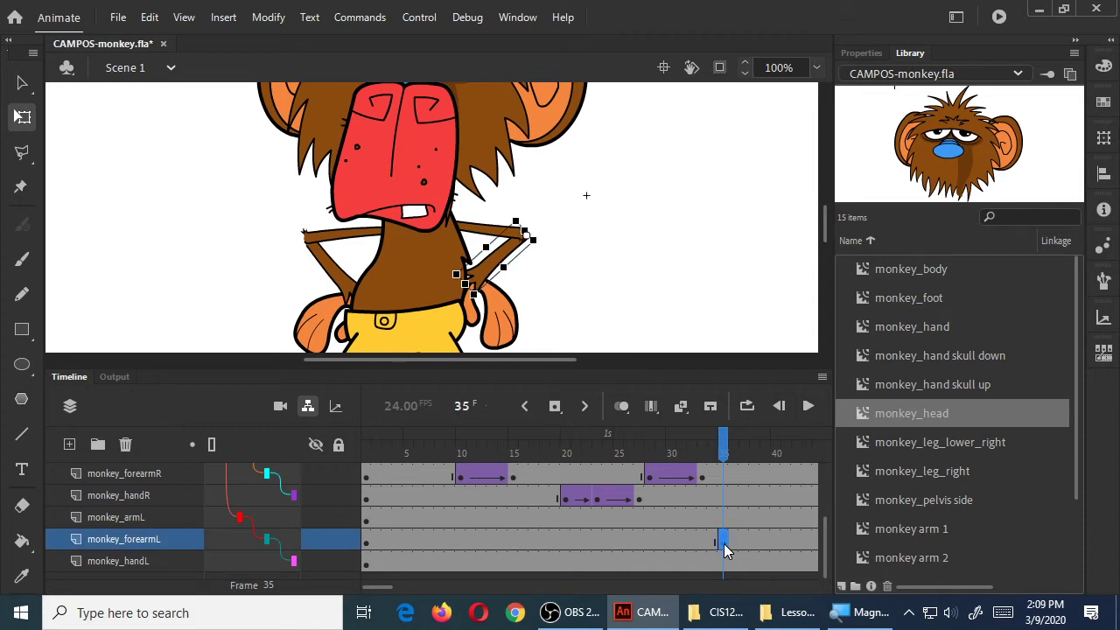
key("F6")
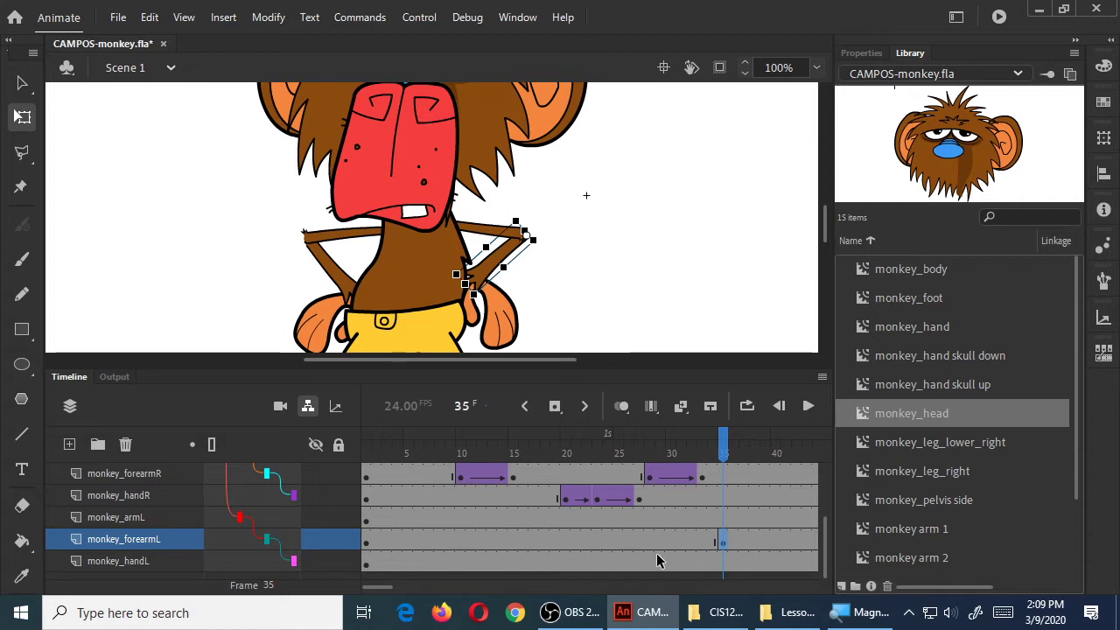
Step: Insert two more keyframes on the monkey_forearmL layer, at frames 45 and 55
mouse_move(768, 625)
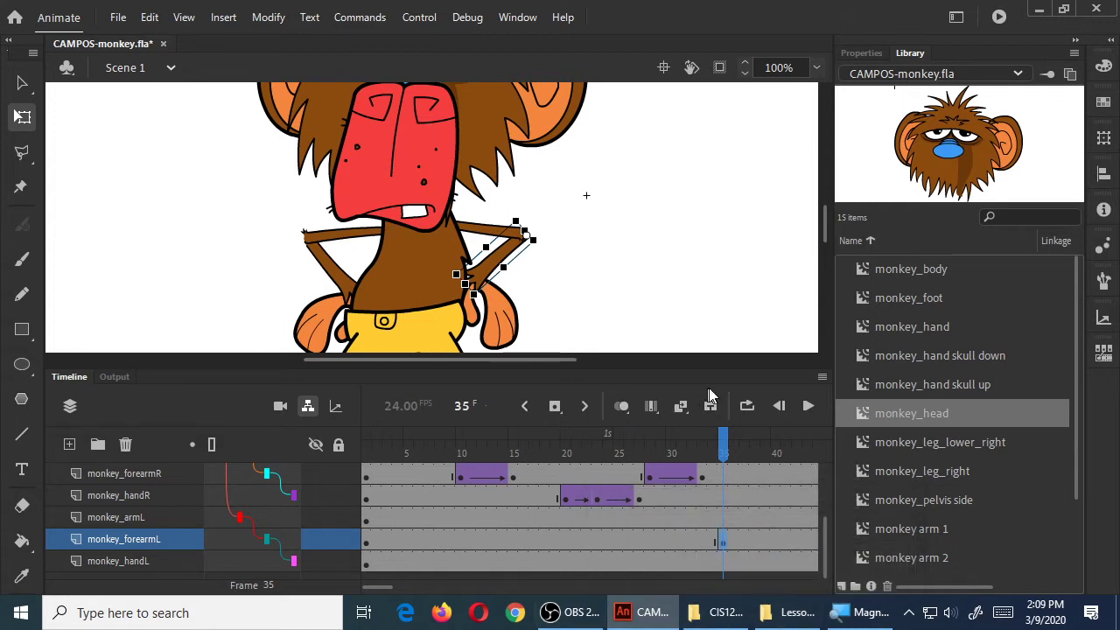
left_click_drag(383, 589, 391, 592)
left_click(596, 543)
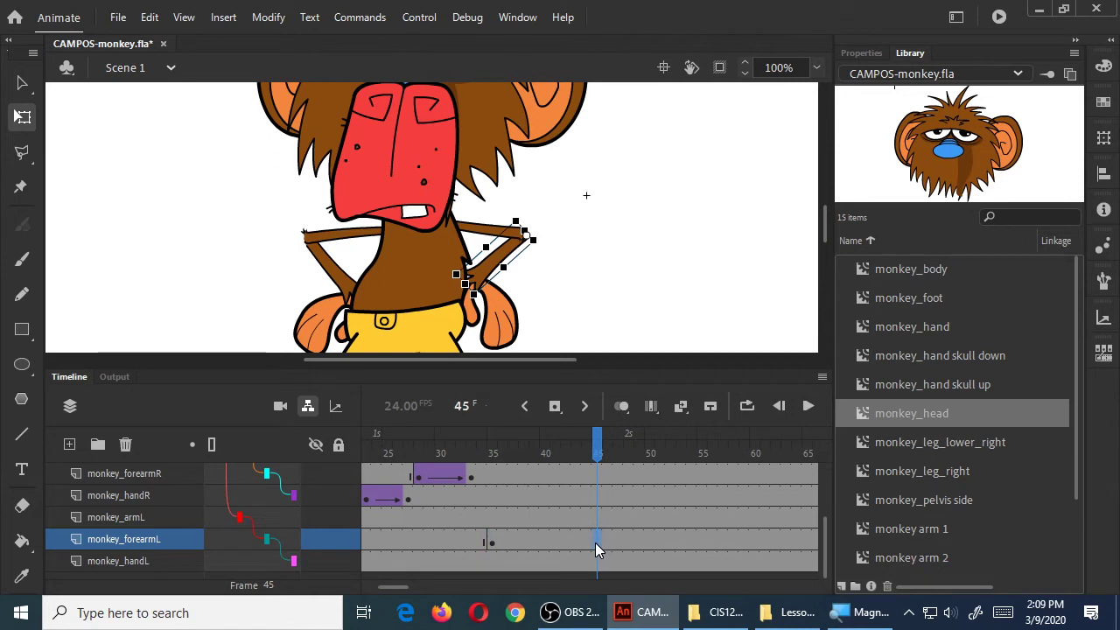
key("F6")
left_click(702, 543)
key("F6")
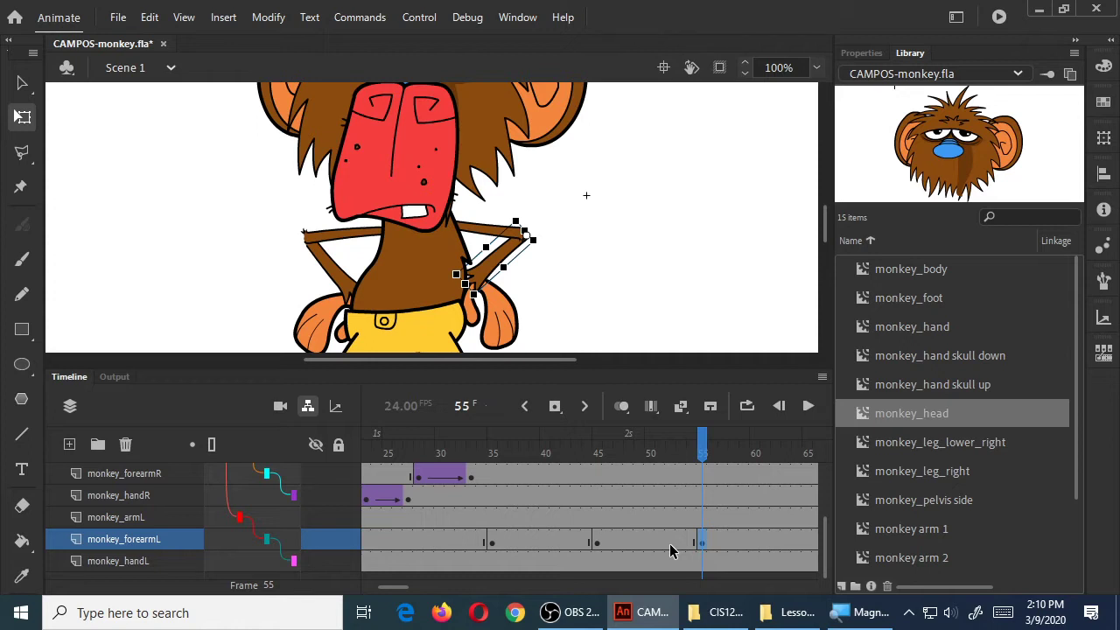
Step: At frame 45, rotate the left forearm outward around the elbow so the hand swings away from the body
left_click(597, 546)
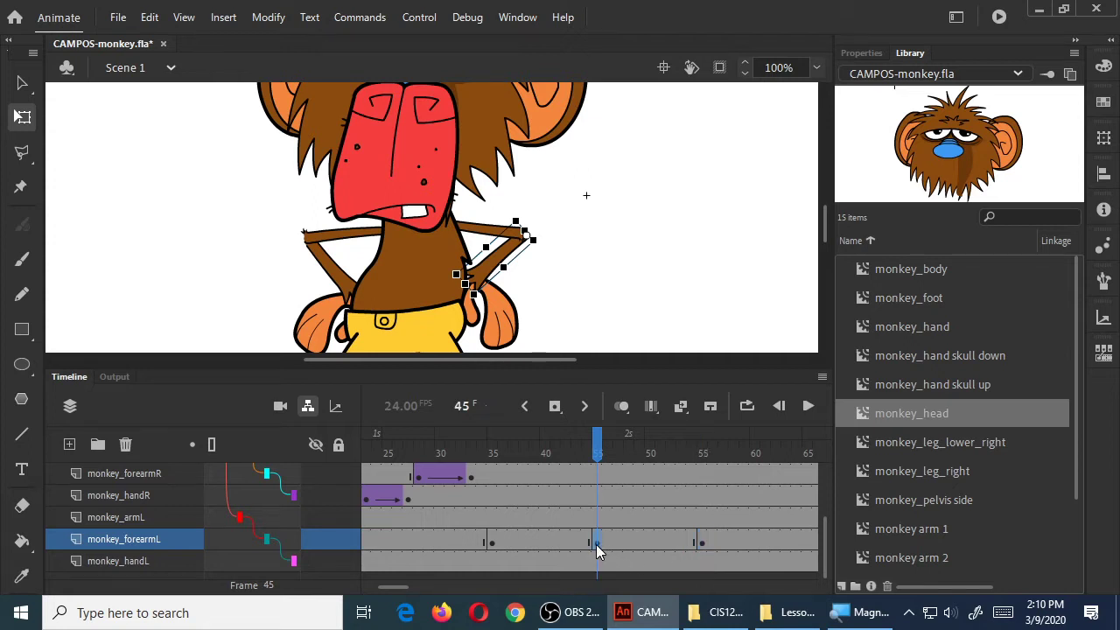
left_click(497, 302)
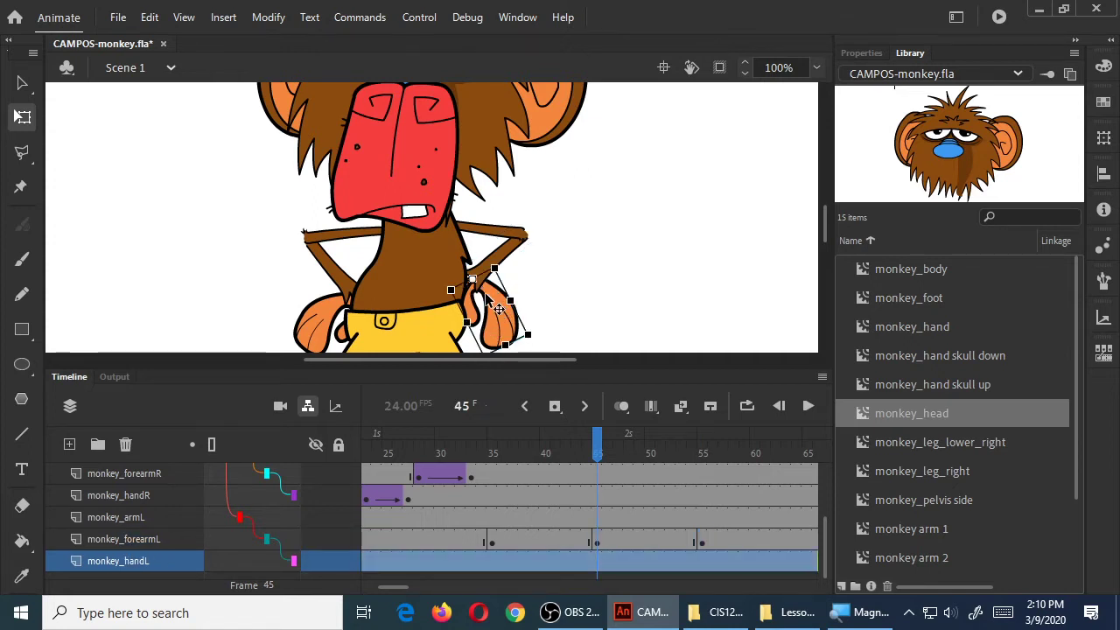
left_click(512, 254)
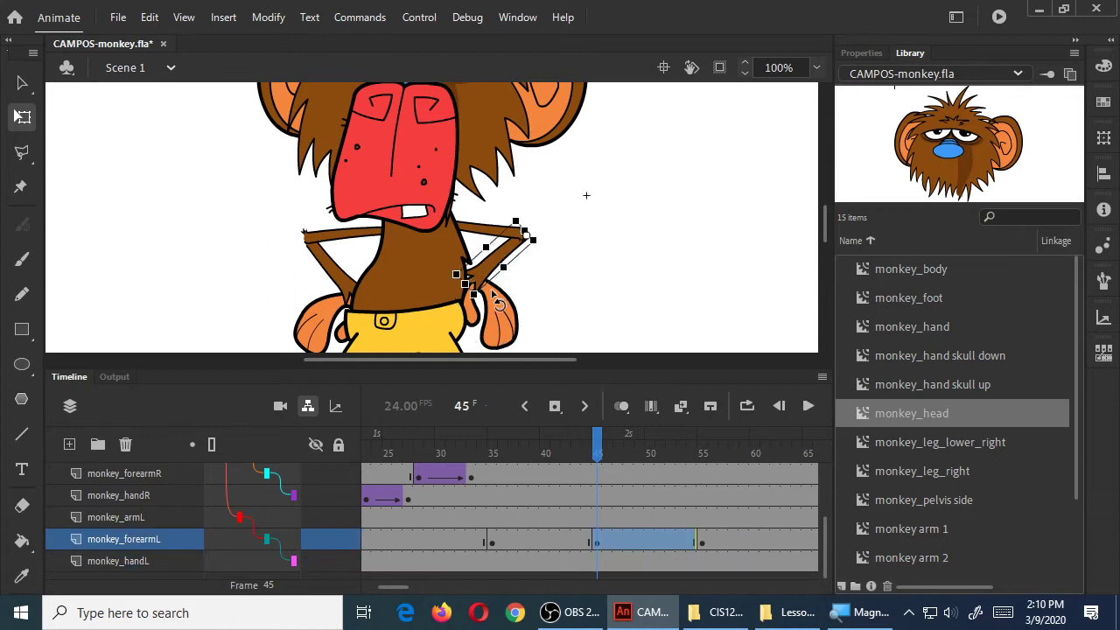
left_click_drag(494, 303, 569, 275)
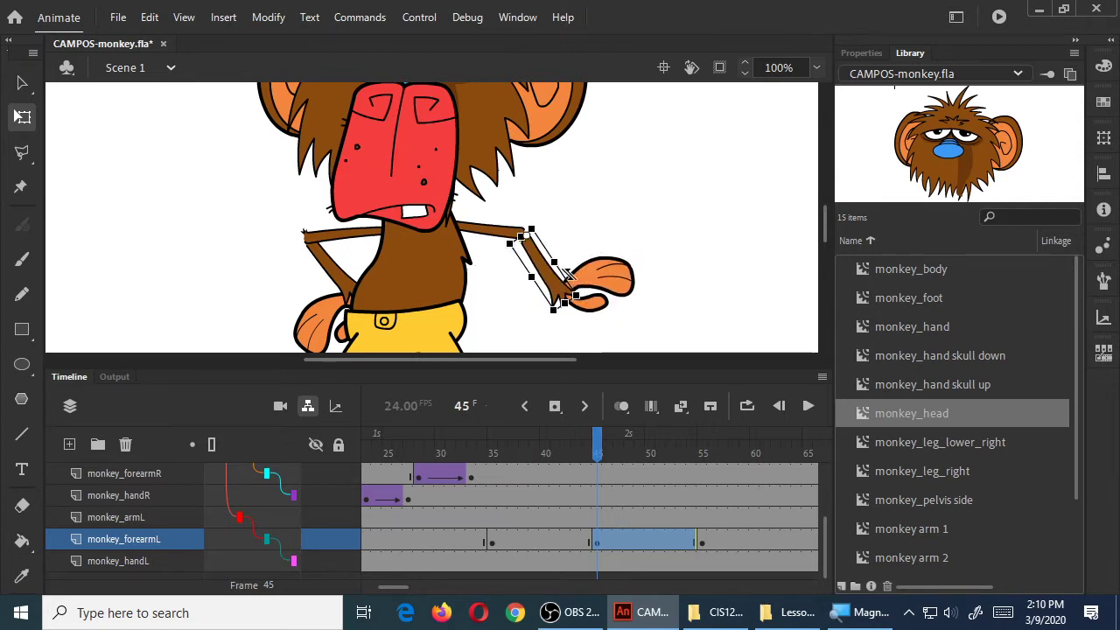
Step: At frame 55, rotate the left forearm slightly upward toward the torso and scrub the timeline to preview the poses
left_click(704, 547)
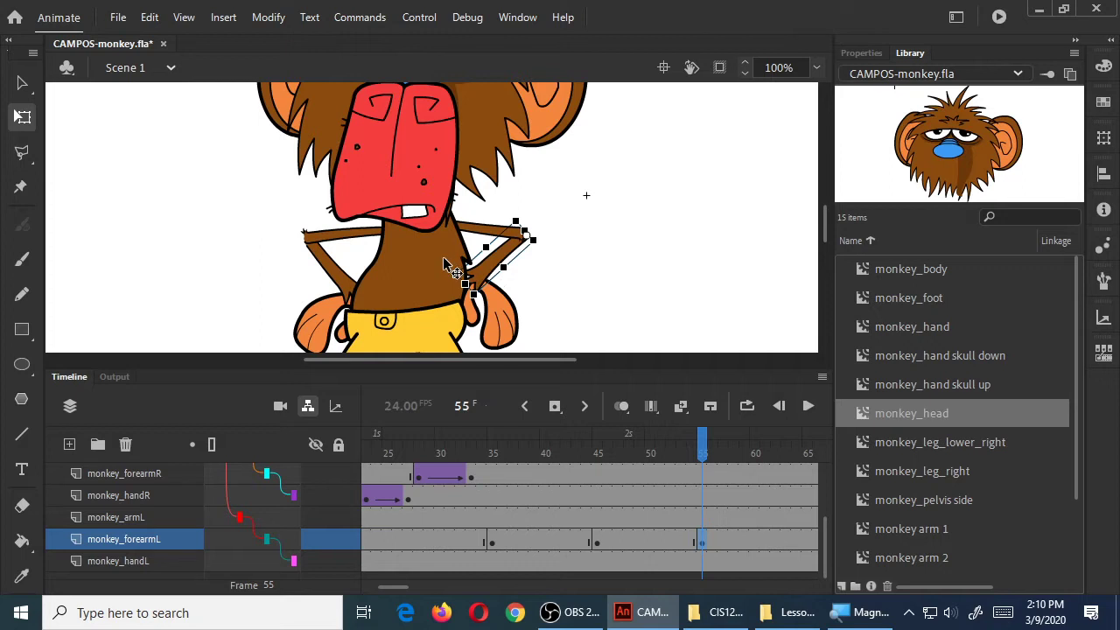
left_click_drag(456, 259, 446, 245)
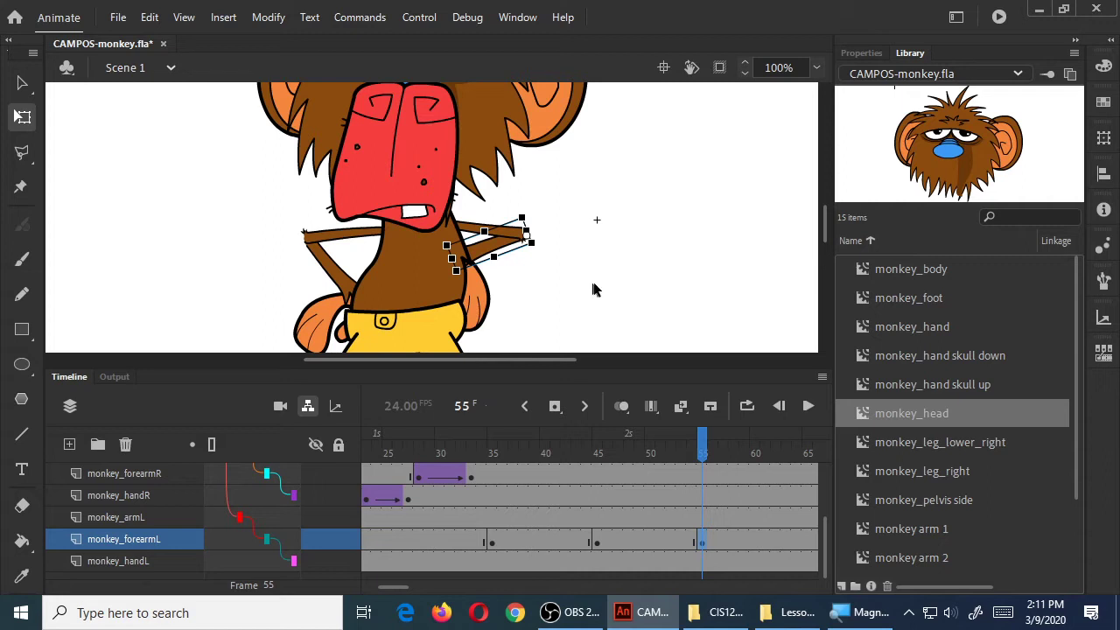
left_click(482, 474)
left_click_drag(482, 445, 723, 466)
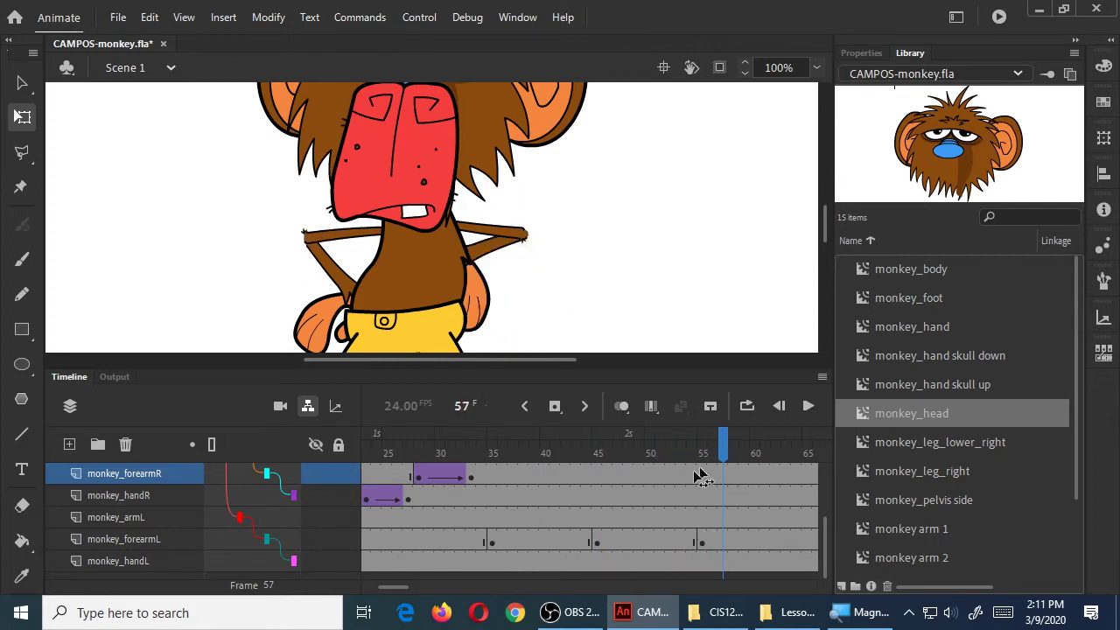
Step: Create classic tweens on the monkey_forearmL layer between frames 35 and 45 and between frames 45 and 55
left_click(526, 542)
right_click(526, 543)
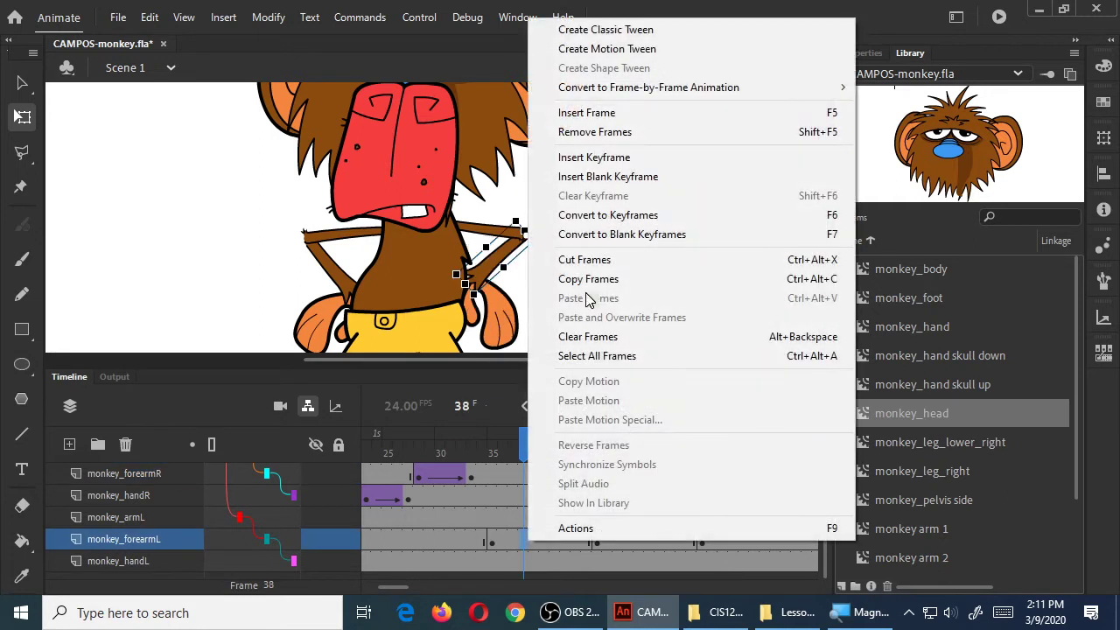
left_click(623, 31)
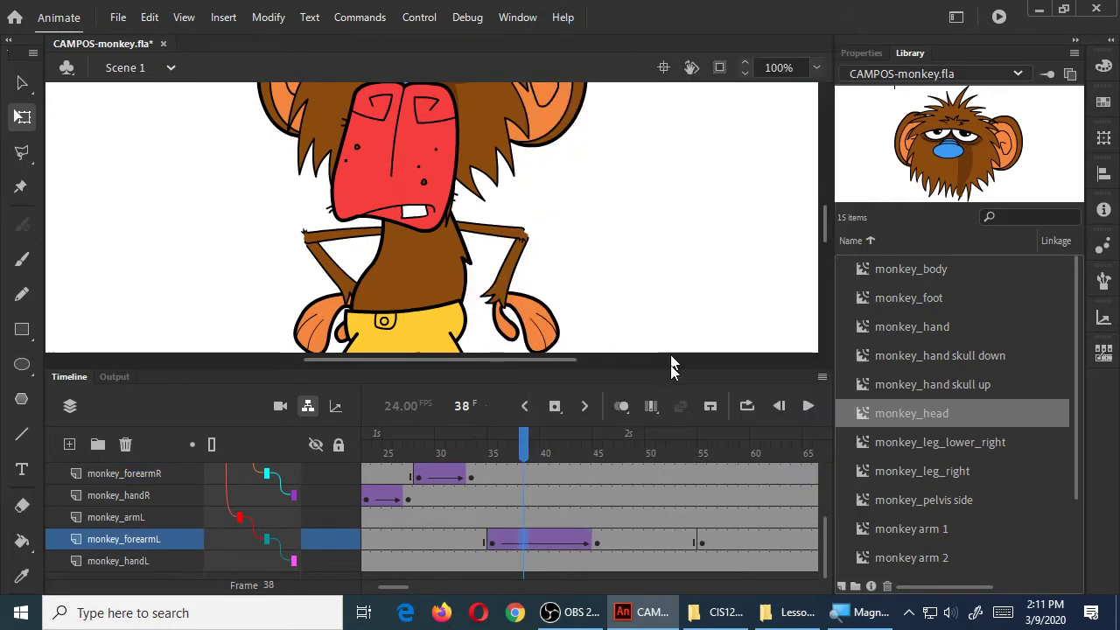
left_click(642, 538)
right_click(642, 539)
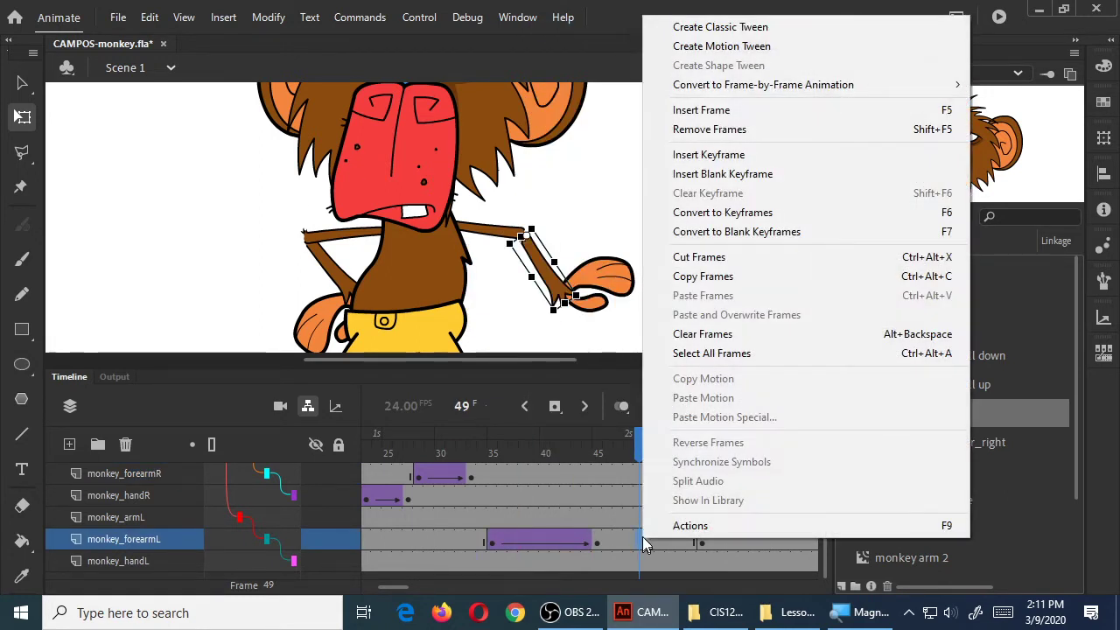
left_click(722, 27)
Step: Play back the left forearm animation on the timeline from just before frame 35, and test the movie
left_click(476, 450)
key("Return")
key("Return")
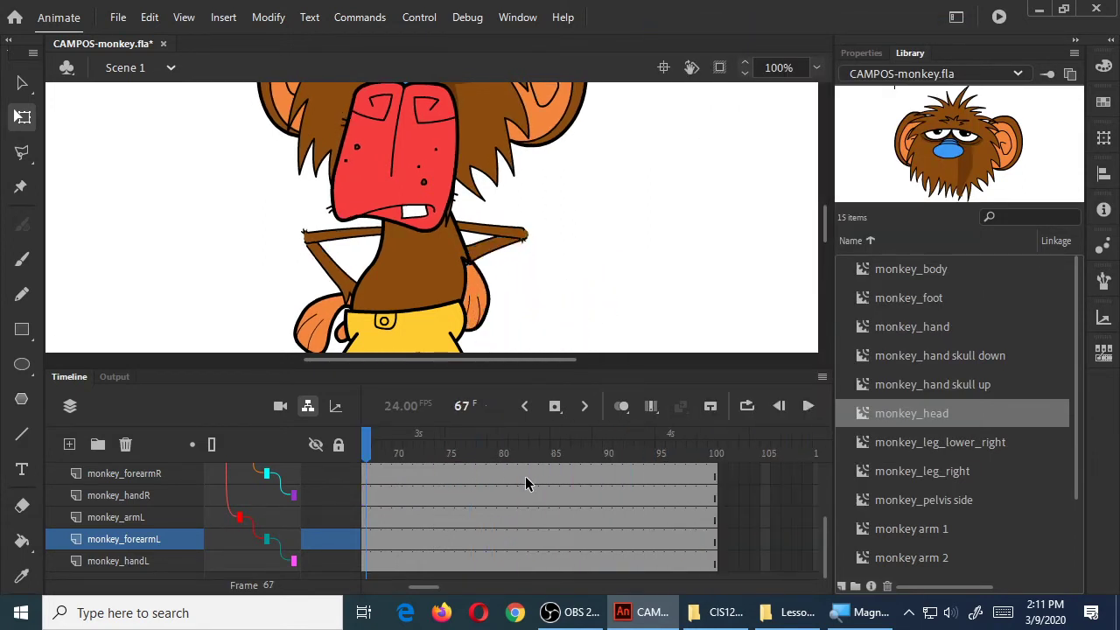
left_click_drag(423, 588, 400, 595)
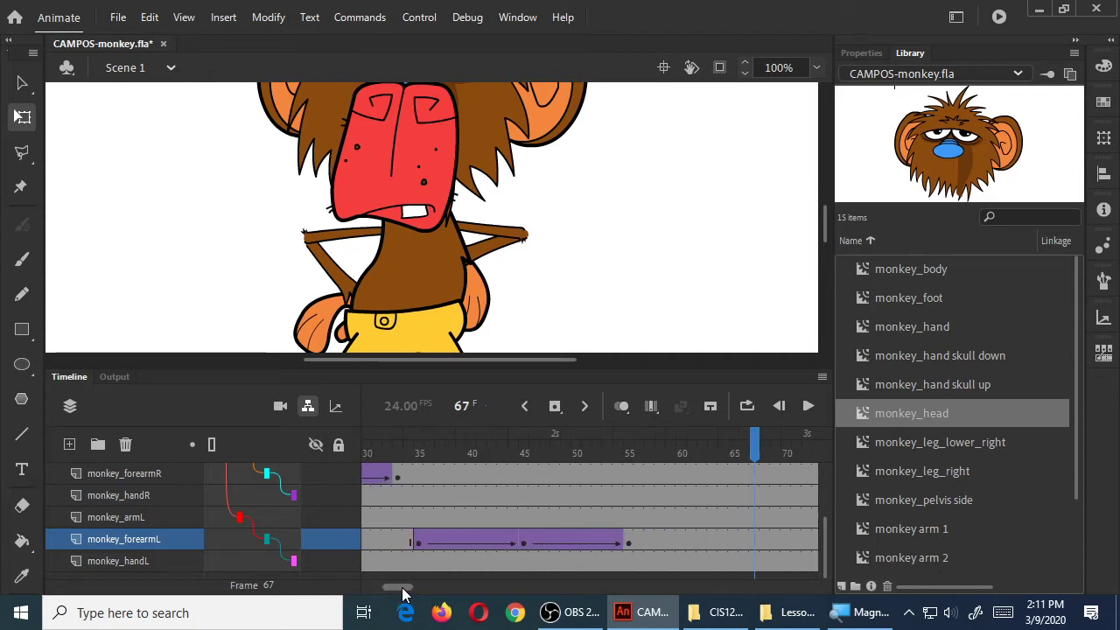
left_click(410, 454)
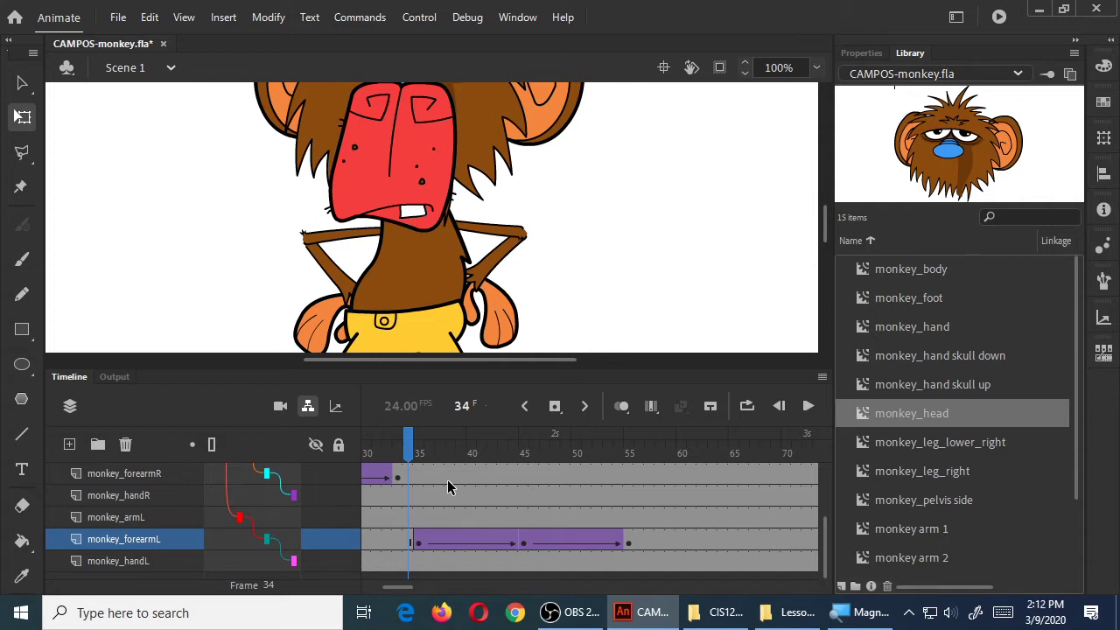
key("Return")
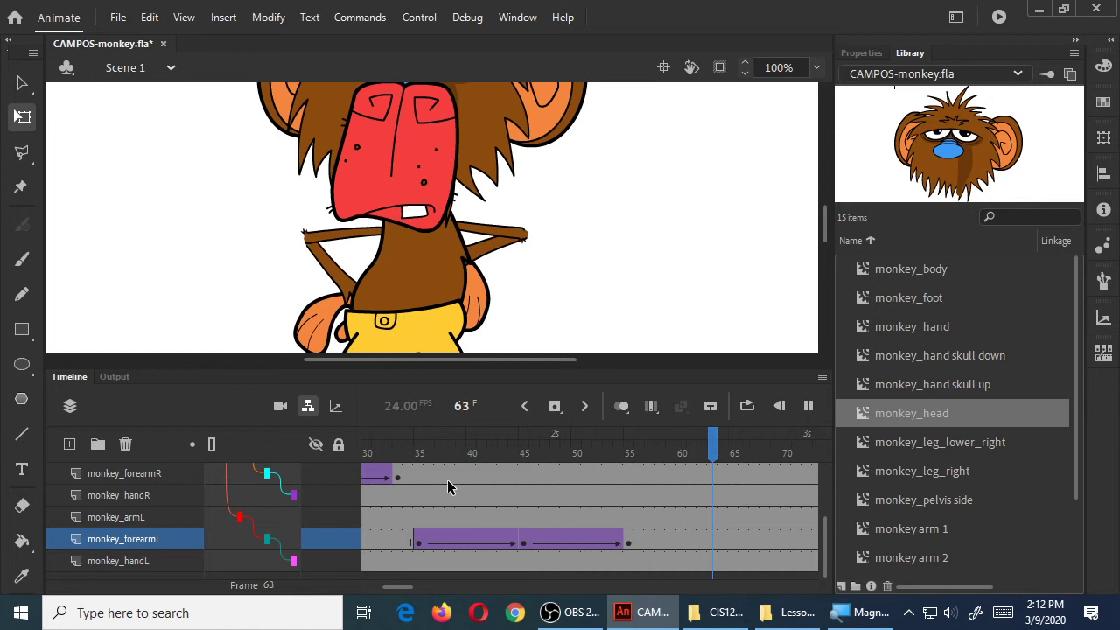
left_click(998, 16)
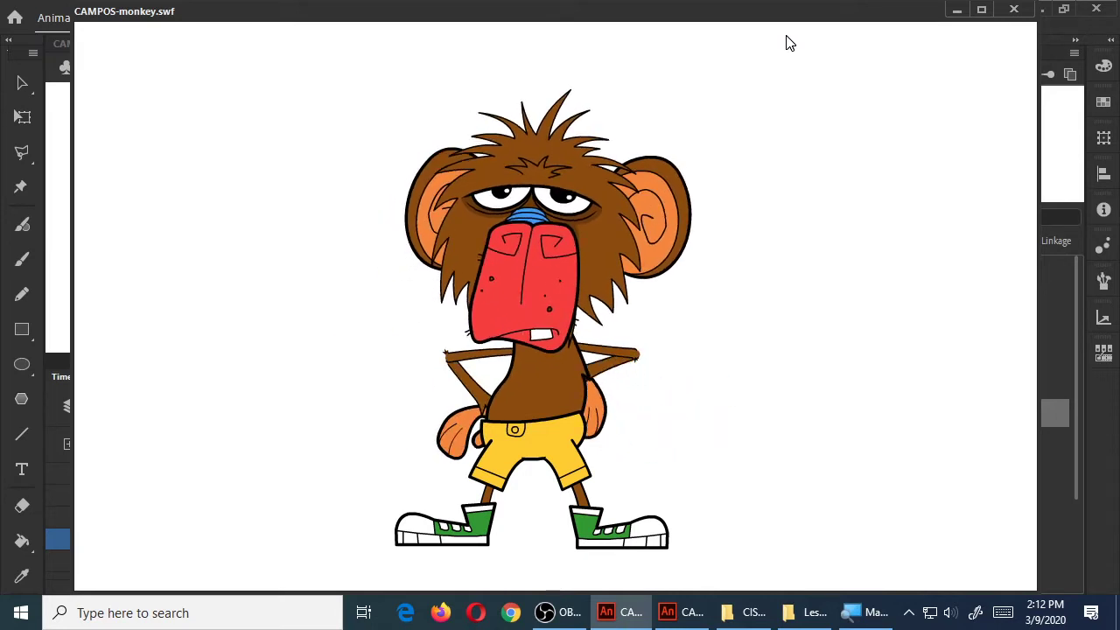
left_click(1013, 9)
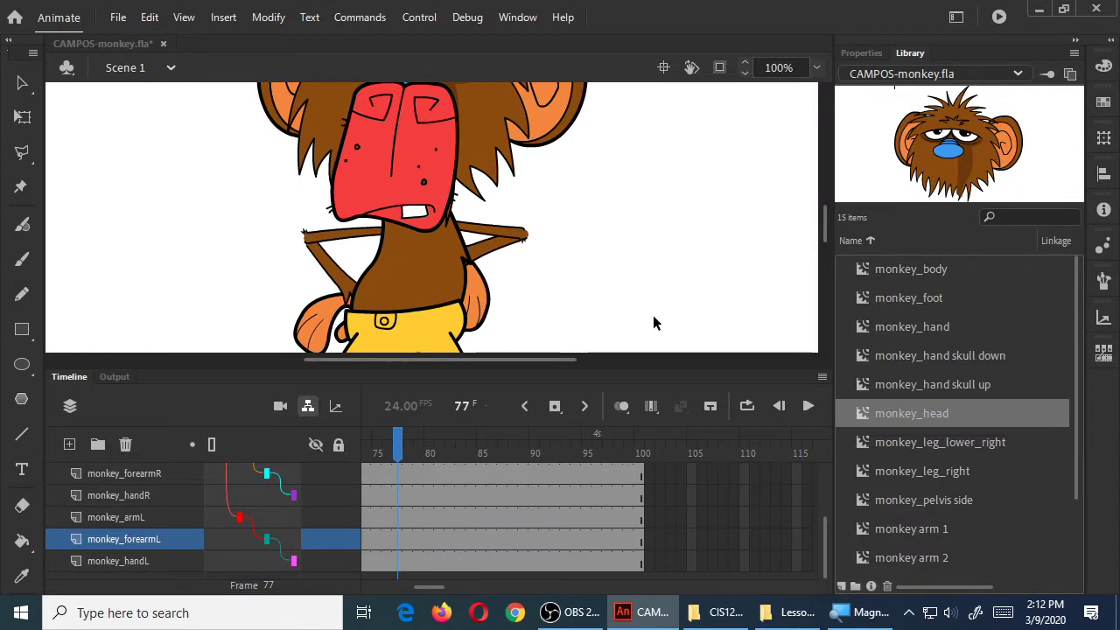
Step: Return the playhead to frame 55 and save the document
left_click_drag(429, 588, 394, 591)
left_click(671, 443)
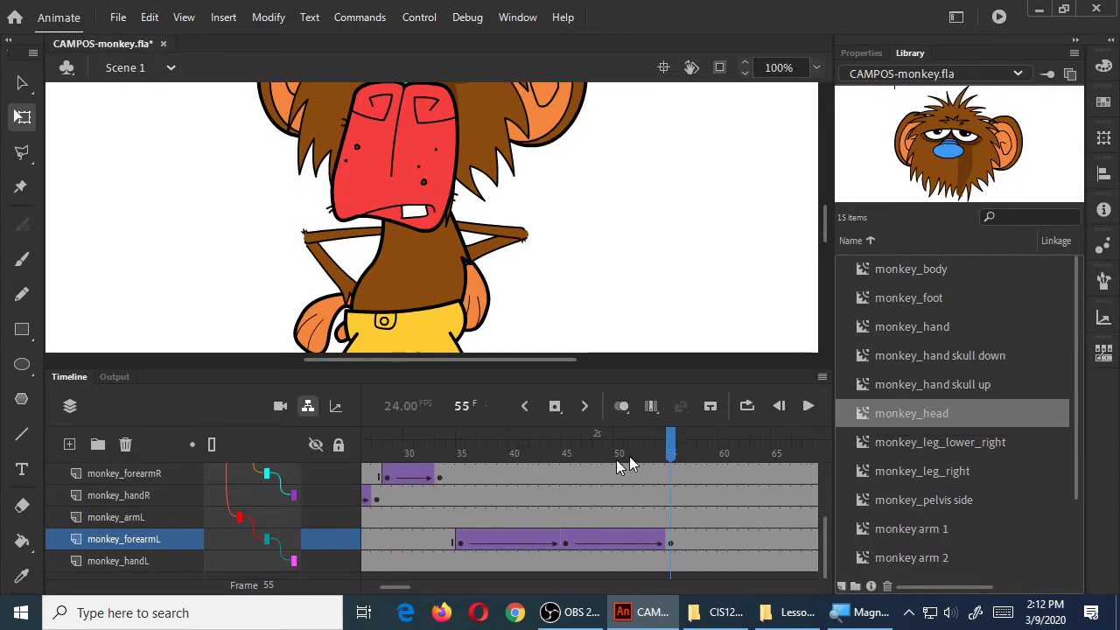
key("ctrl+s")
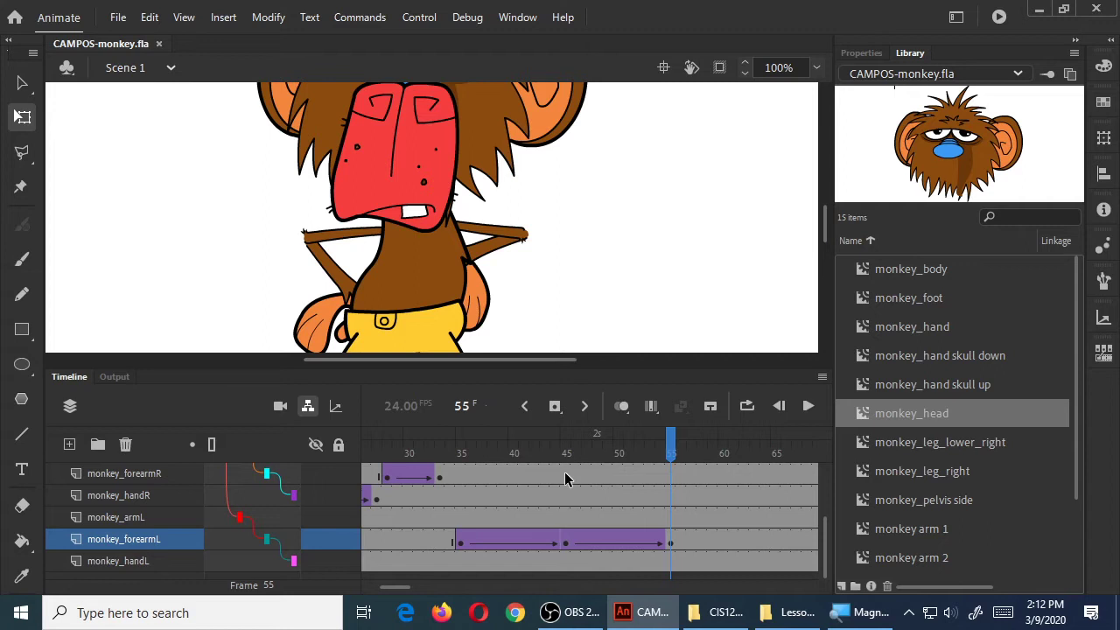
Step: Insert a keyframe on monkey_forearmL at frame 60 and rotate the forearm outward until it extends nearly horizontally with the hand raised
left_click_drag(670, 455, 724, 455)
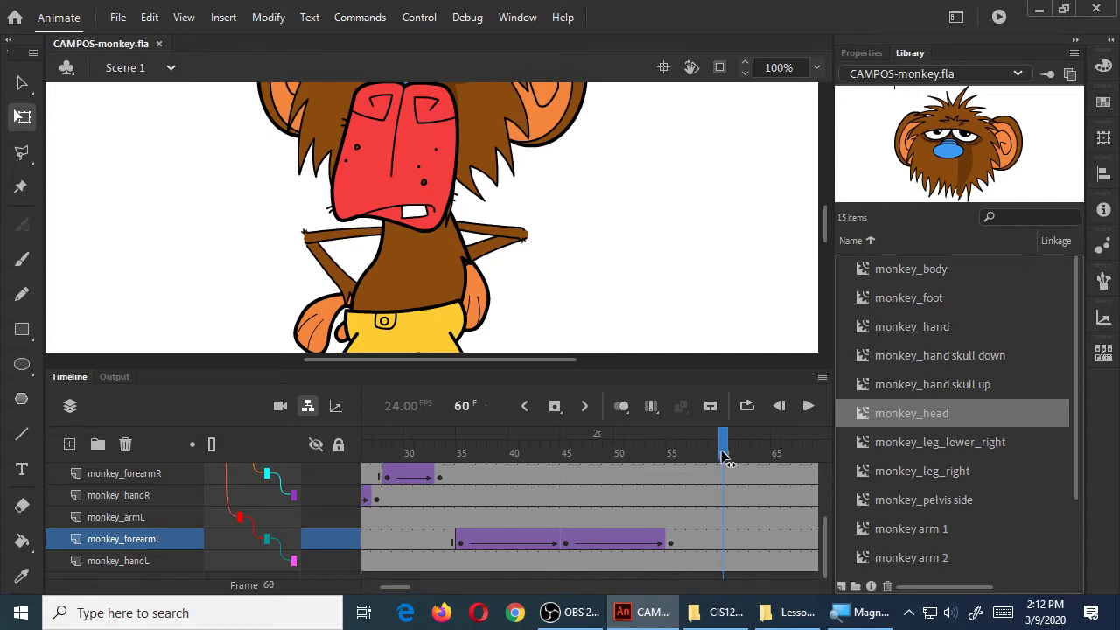
left_click(723, 538)
key("F6")
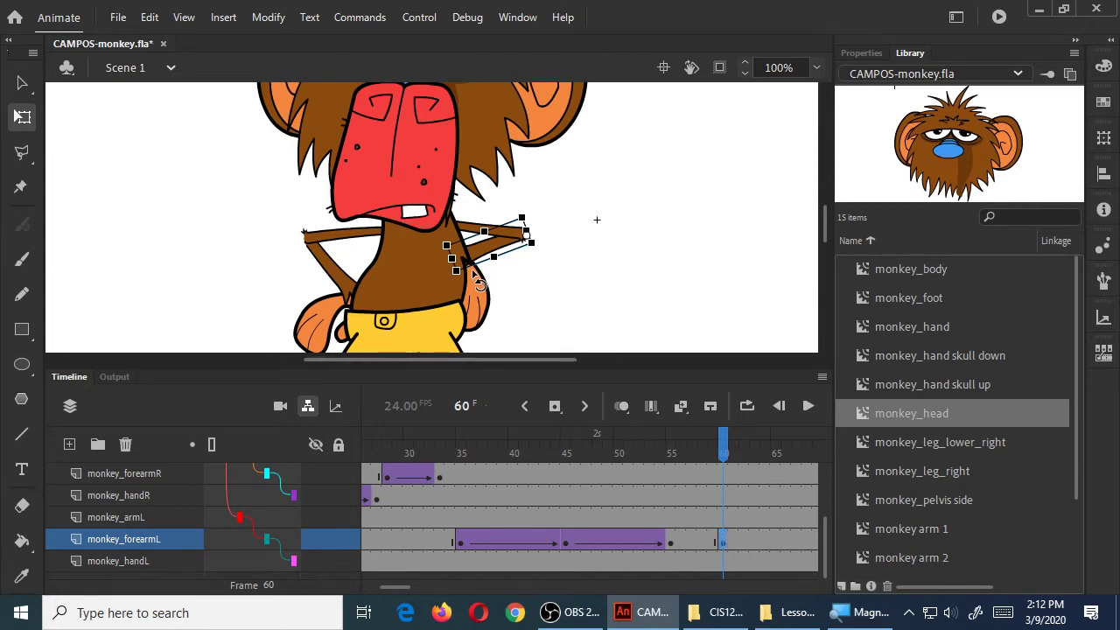
left_click_drag(473, 275, 604, 222)
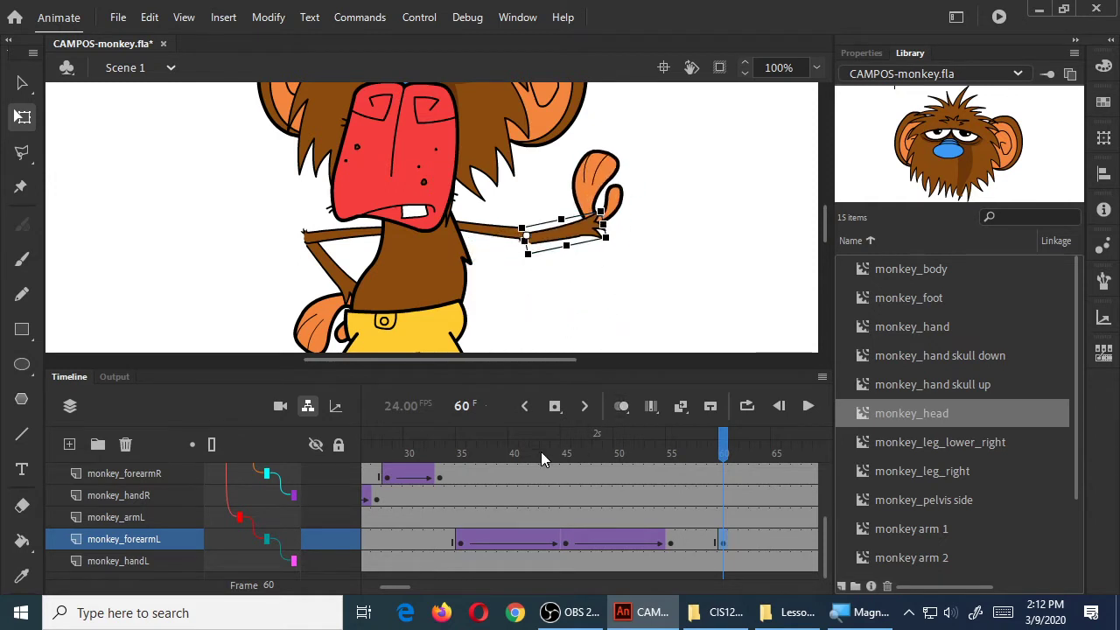
left_click(450, 446)
left_click_drag(450, 454, 726, 472)
Step: Create a classic tween on monkey_forearmL between frames 55 and 60 and play back the motion
right_click(693, 542)
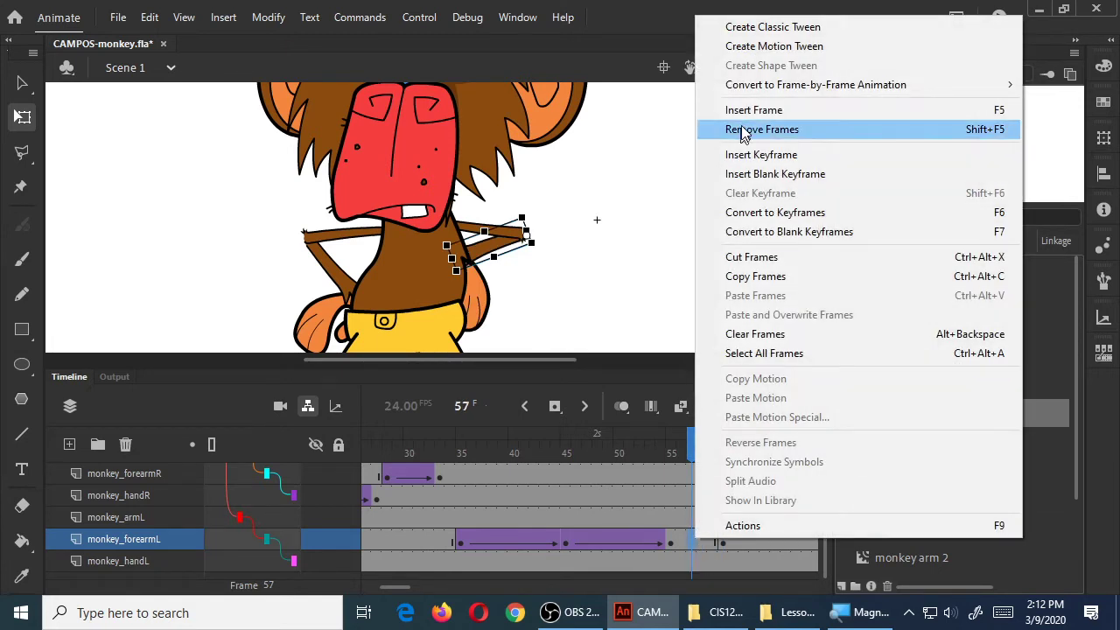
left_click(754, 27)
left_click_drag(689, 456, 449, 507)
key("Return")
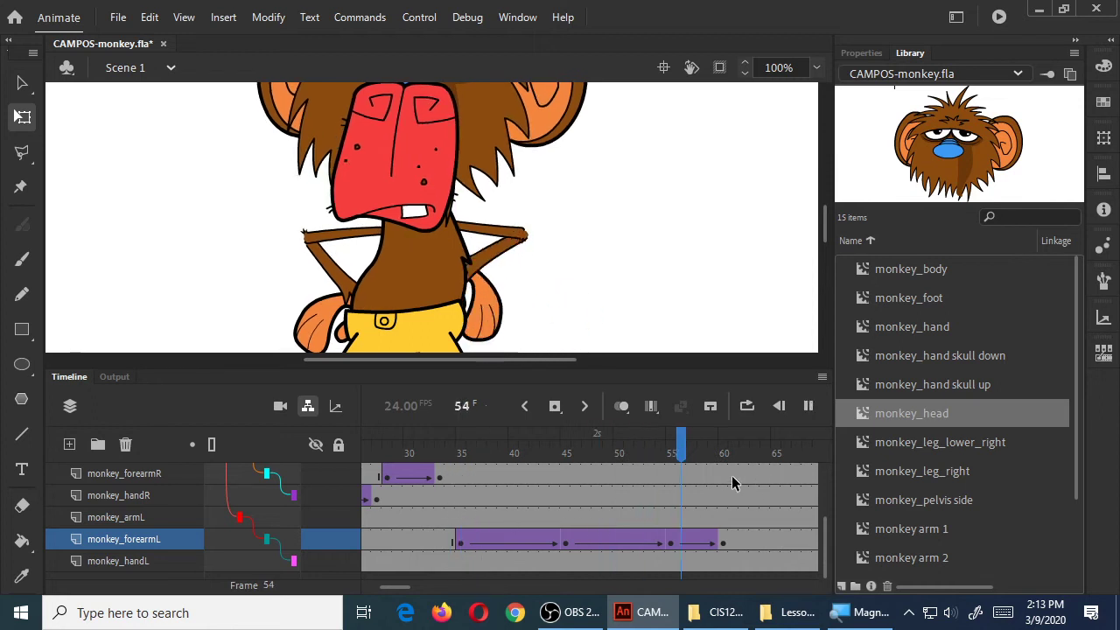
Step: Test the movie to check the full arm swing, and save the document
left_click(999, 18)
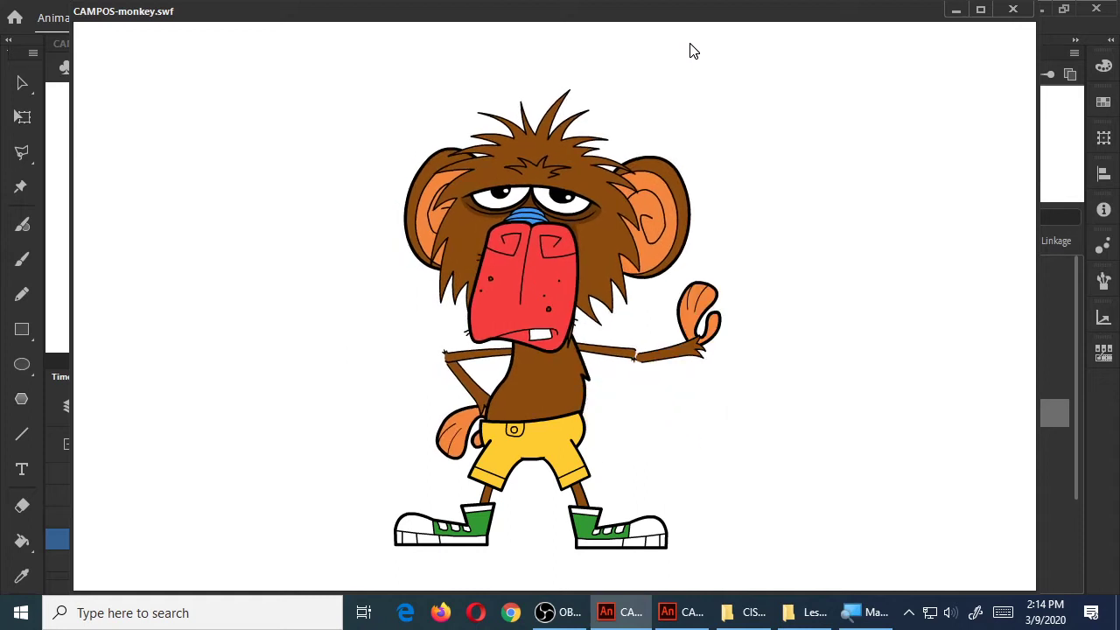
left_click(1012, 8)
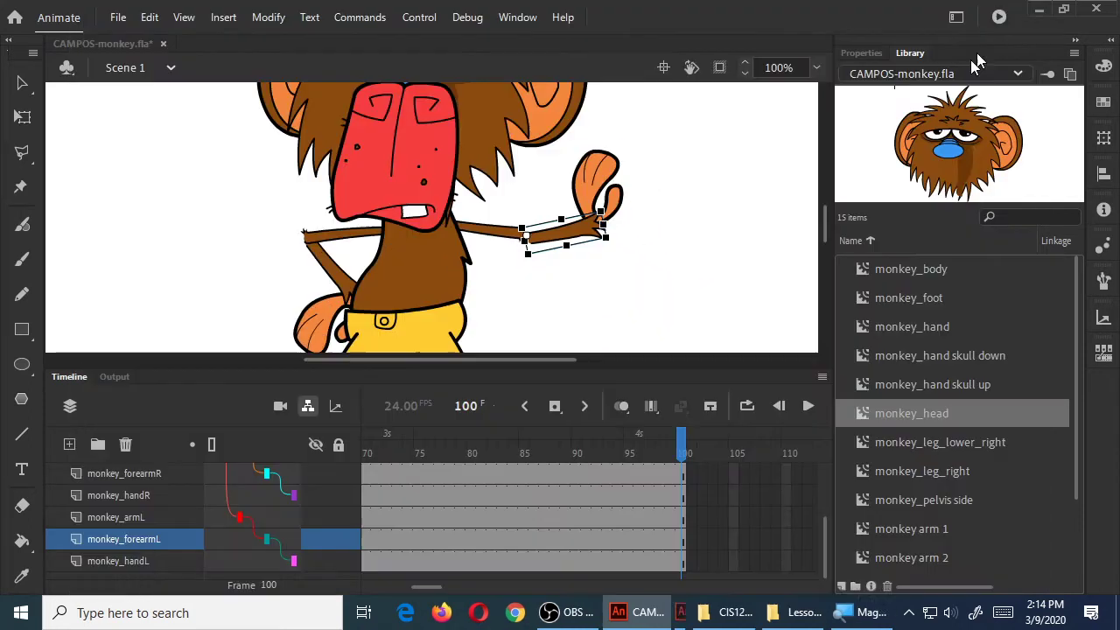
left_click(707, 258)
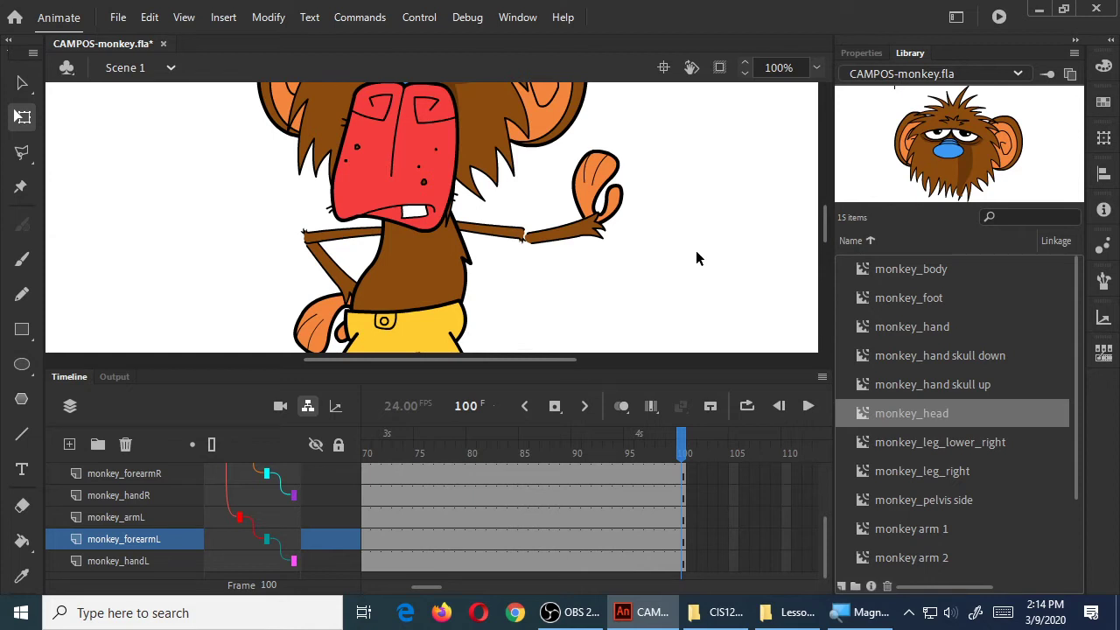
key("ctrl+s")
Step: Scrub the forearm swing up to frame 59 and preview the monkey_hand skull down symbol in the library
left_click_drag(682, 442, 429, 444)
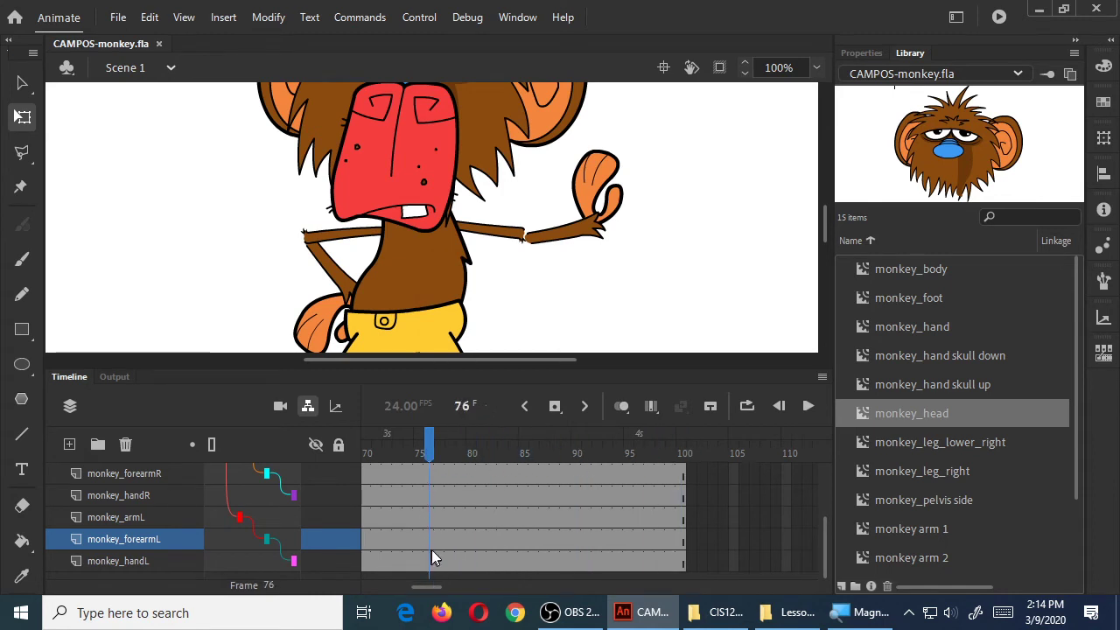
mouse_move(420, 588)
left_mouse_down()
mouse_move(397, 588)
mouse_move(419, 581)
left_mouse_up()
left_click_drag(578, 448, 652, 473)
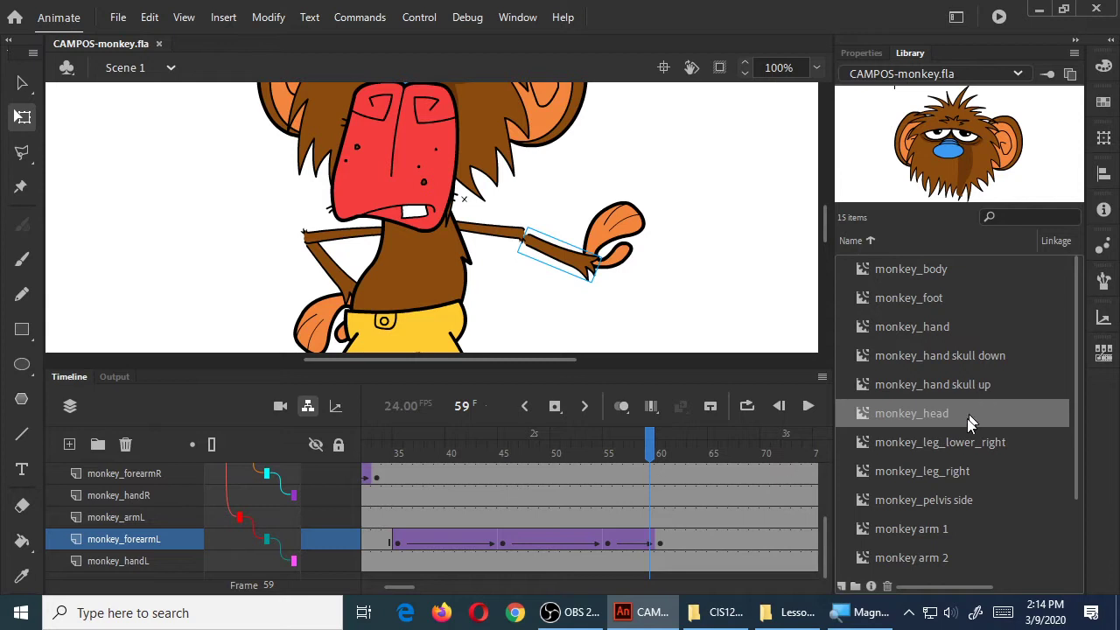
scroll(967, 441, "down", 3)
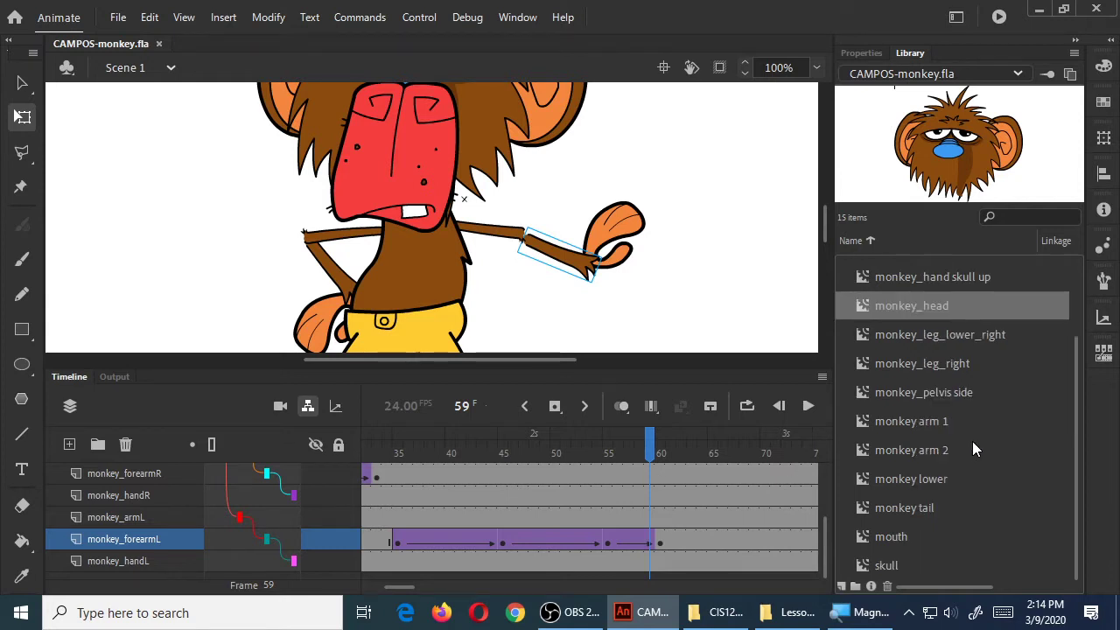
scroll(972, 441, "up", 3)
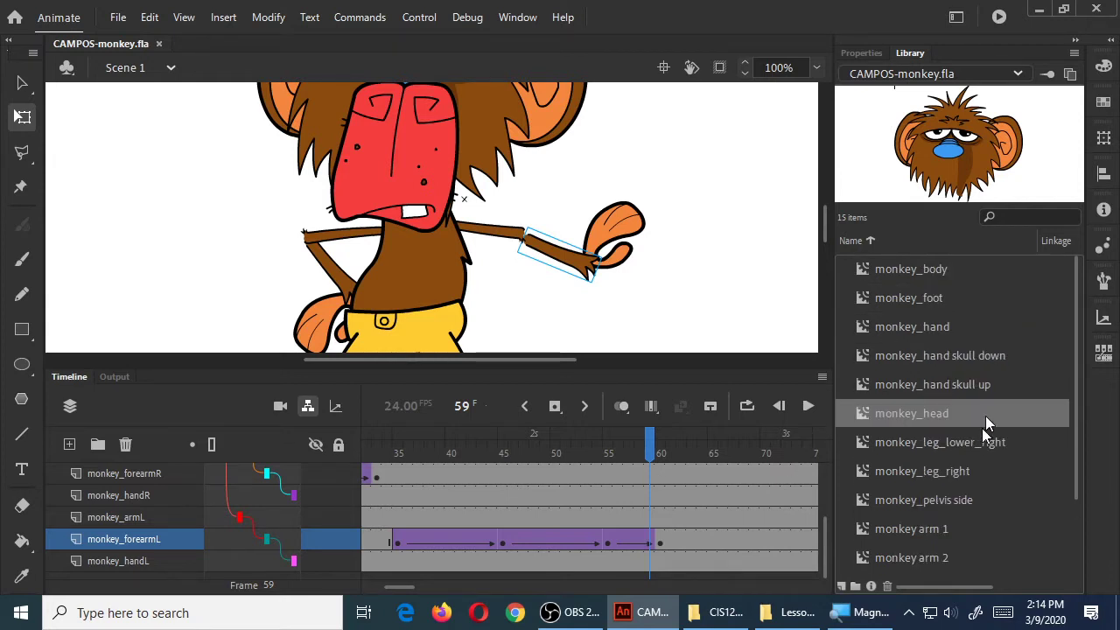
left_click(998, 358)
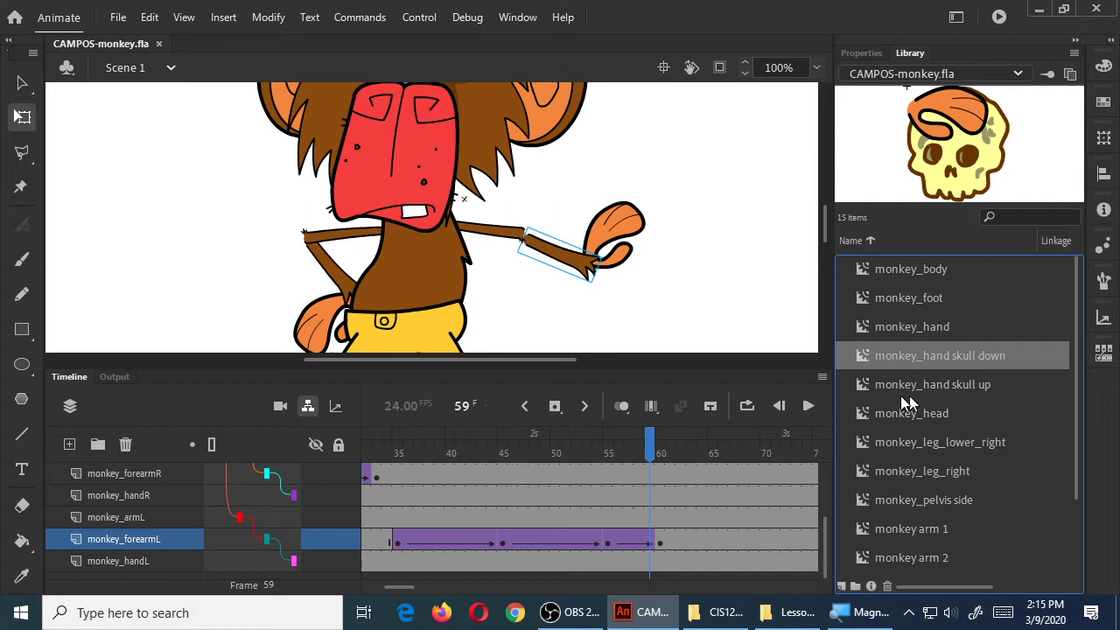
Step: Insert a keyframe on the monkey_handL layer at frame 55, where the left hand is behind the body
left_click_drag(649, 448, 610, 473)
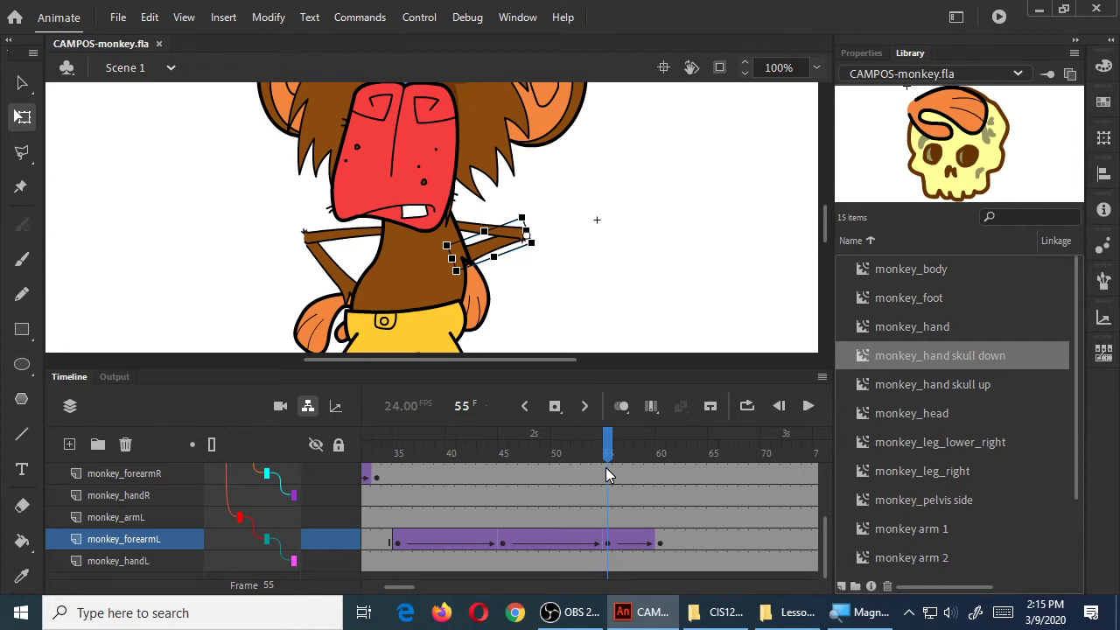
scroll(694, 302, "down", 4)
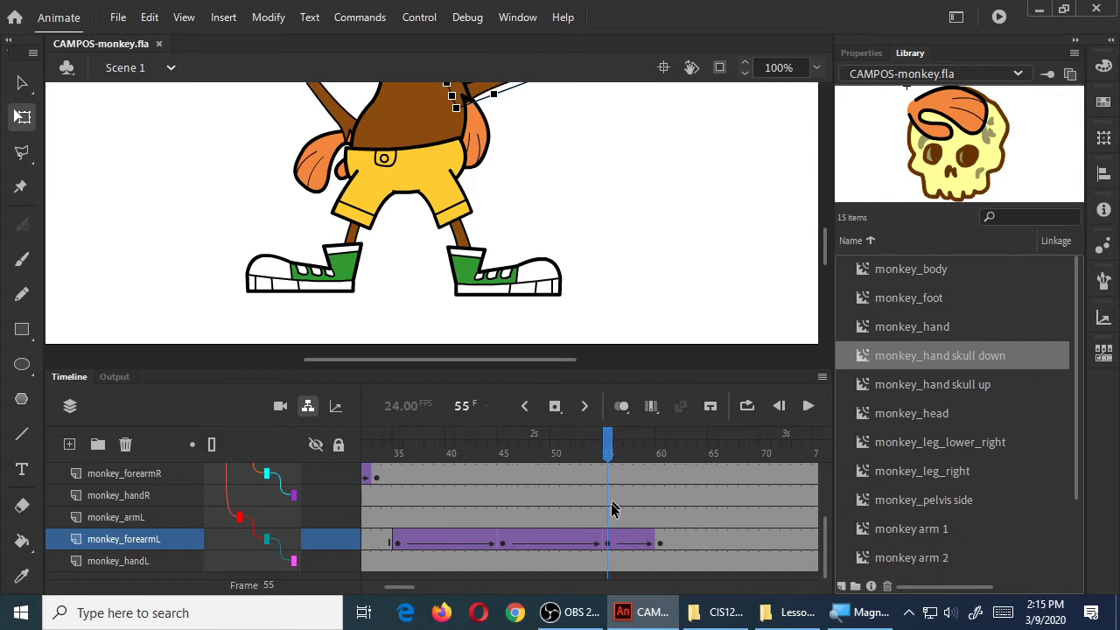
left_click(607, 543)
left_click(155, 560)
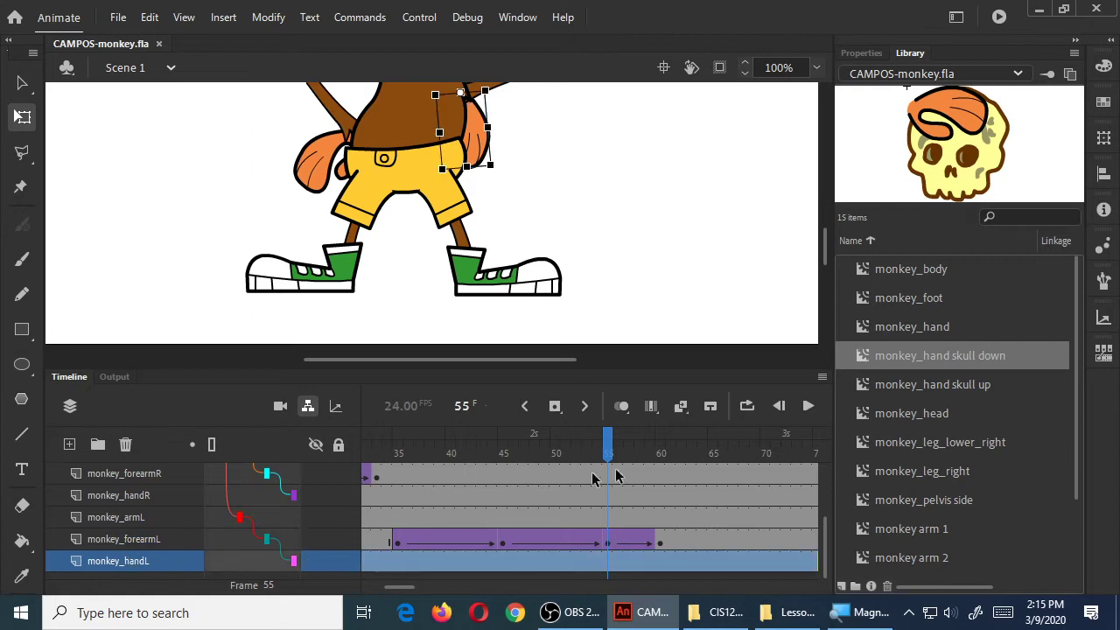
left_click_drag(822, 245, 825, 234)
left_click(608, 565)
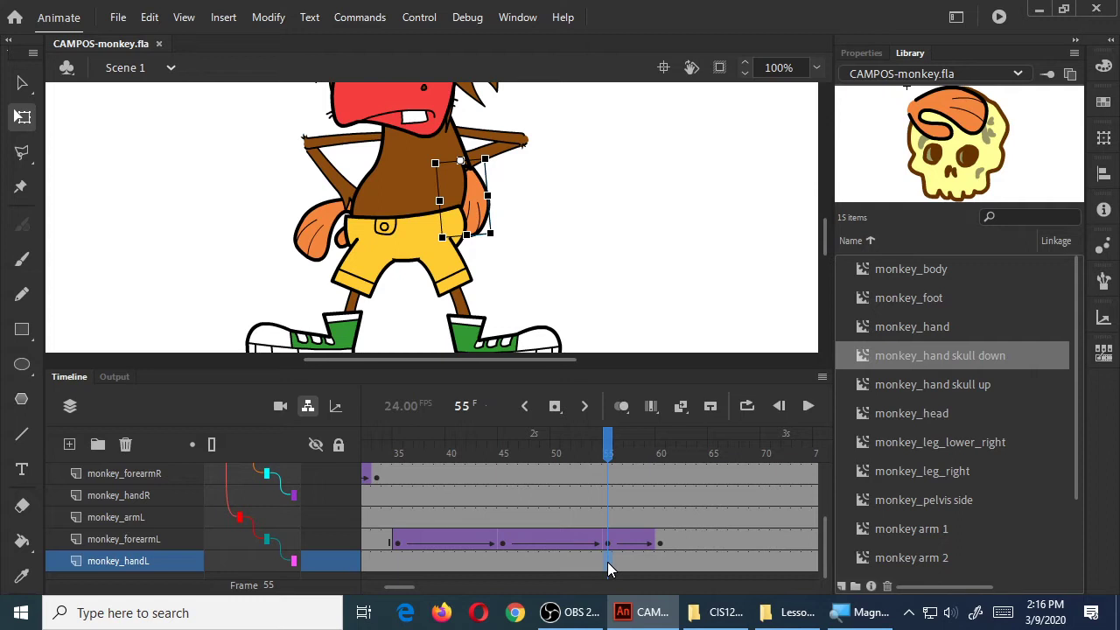
key("F5")
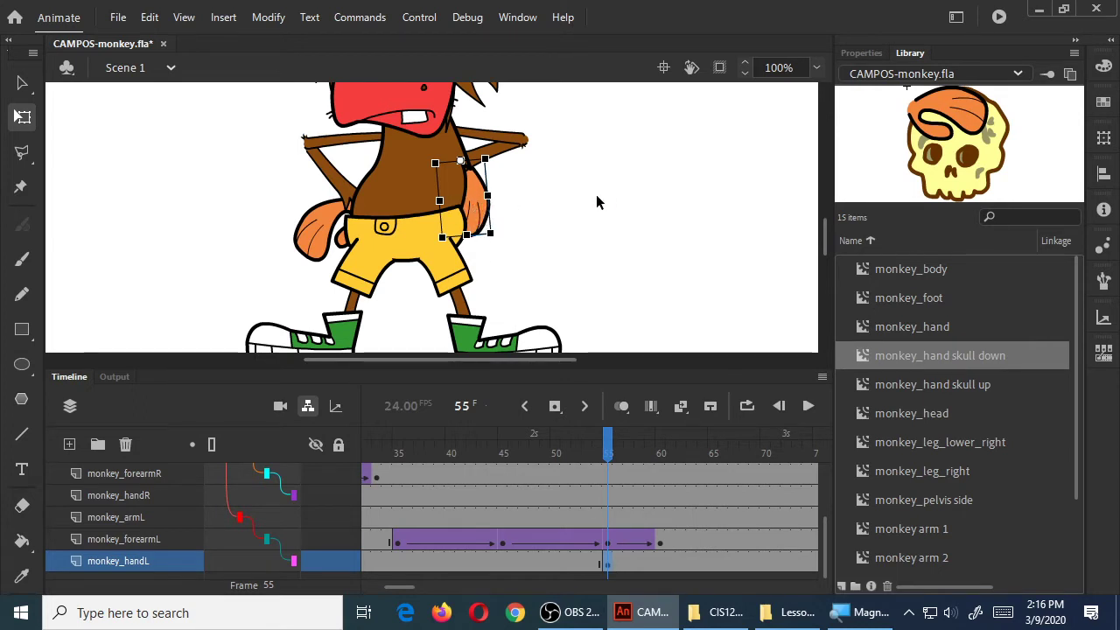
Step: Swap the left hand instance on monkey_handL at frame 55 for the monkey_hand skull down symbol
left_click(417, 182)
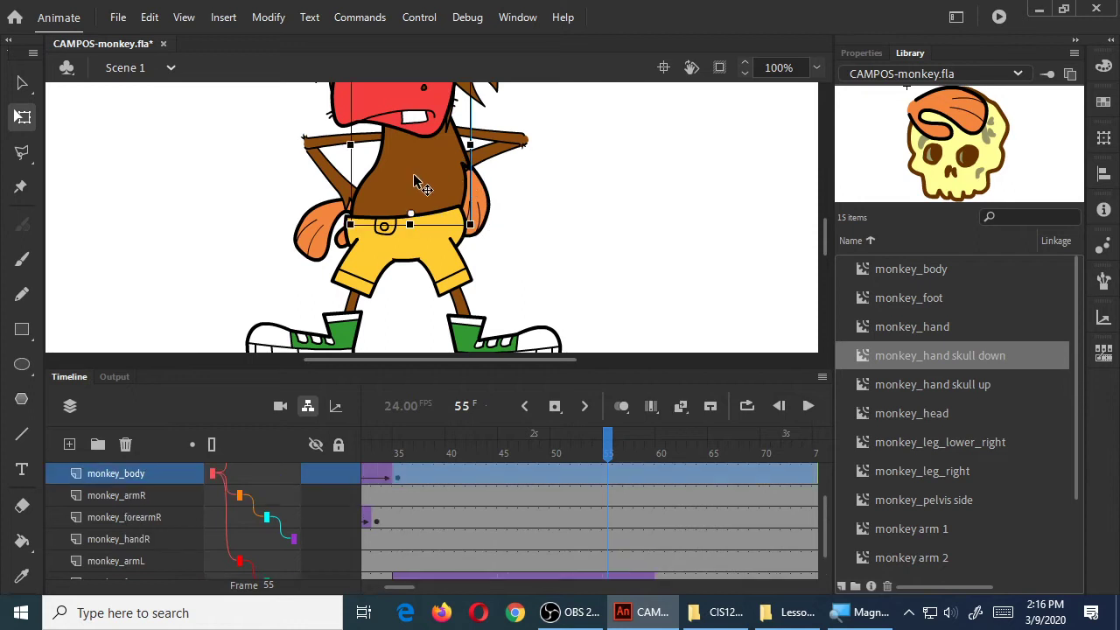
left_click(482, 202)
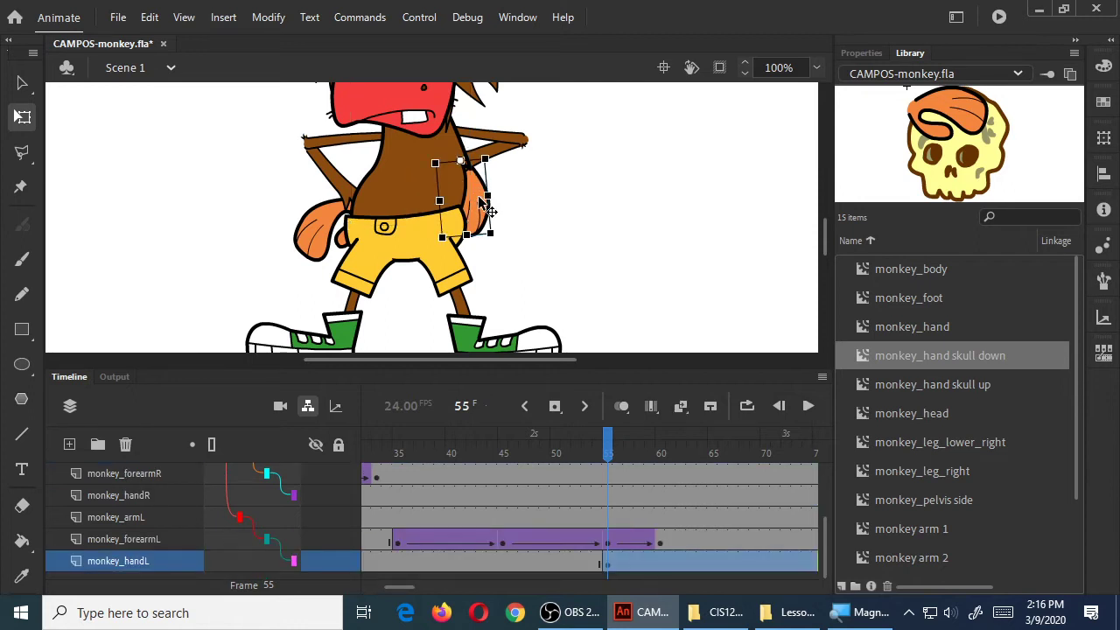
left_click(858, 53)
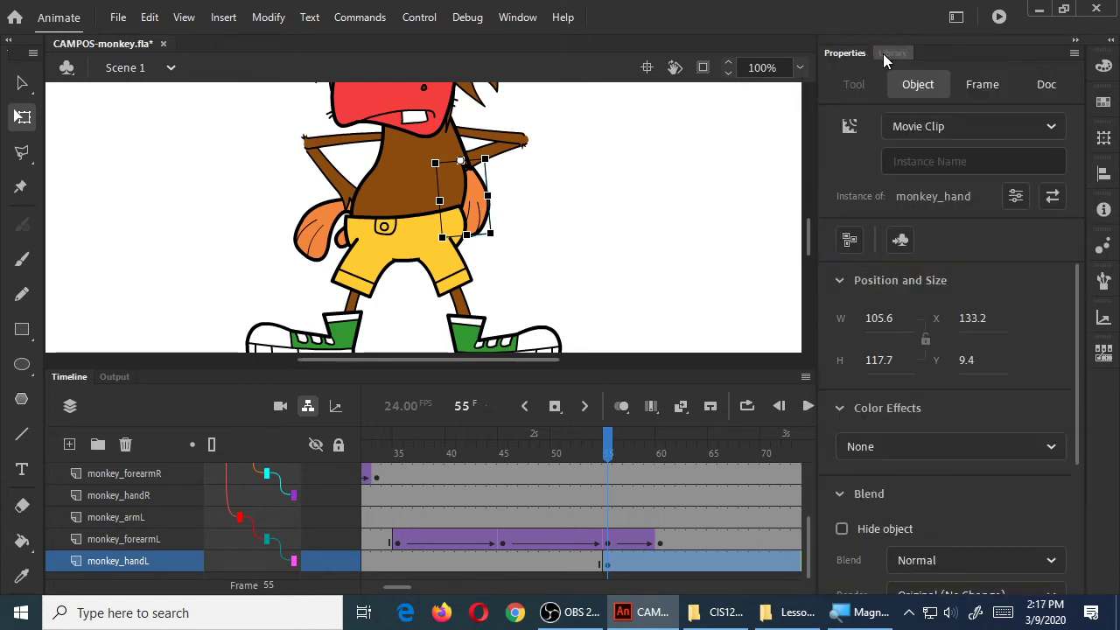
left_click(886, 54)
left_click(850, 53)
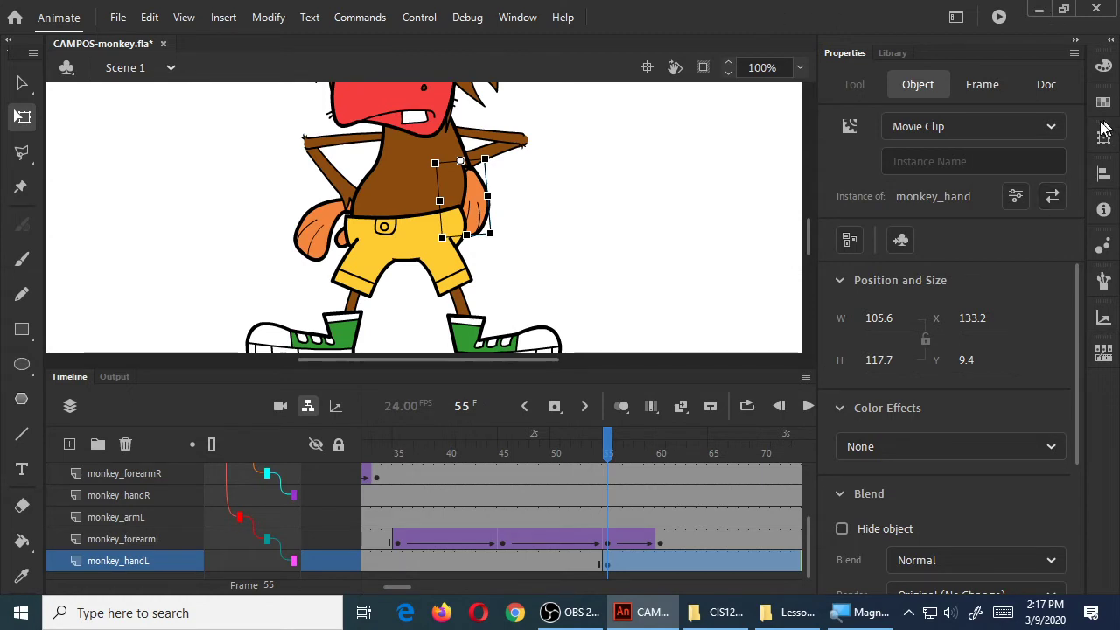
left_click(1052, 196)
left_click_drag(637, 110, 886, 92)
left_click(848, 330)
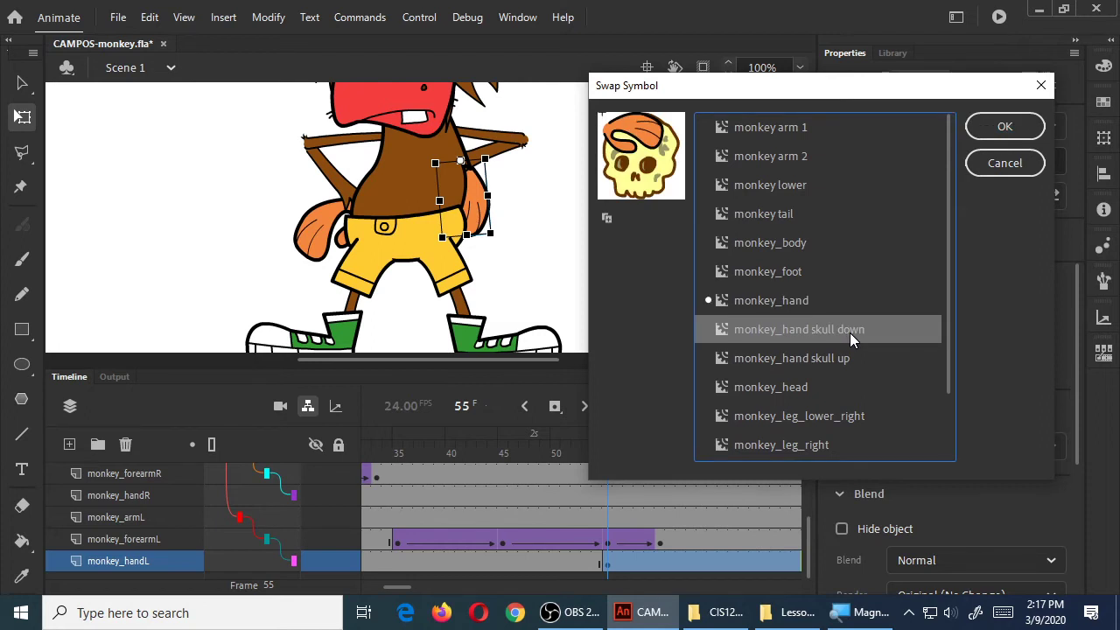
left_click(843, 358)
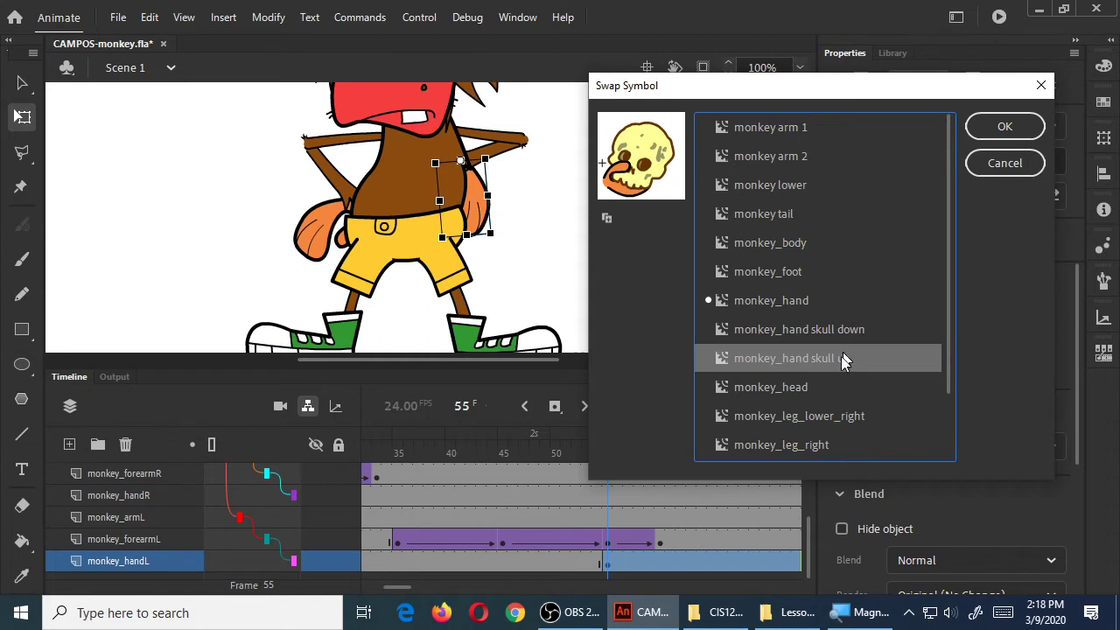
left_click(854, 330)
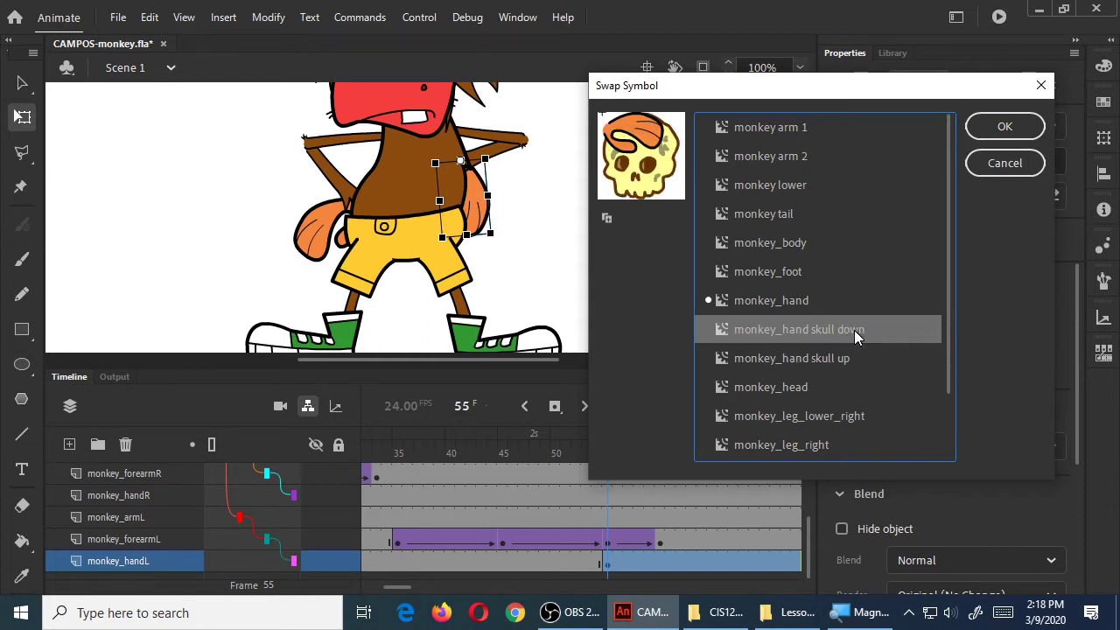
left_click(980, 127)
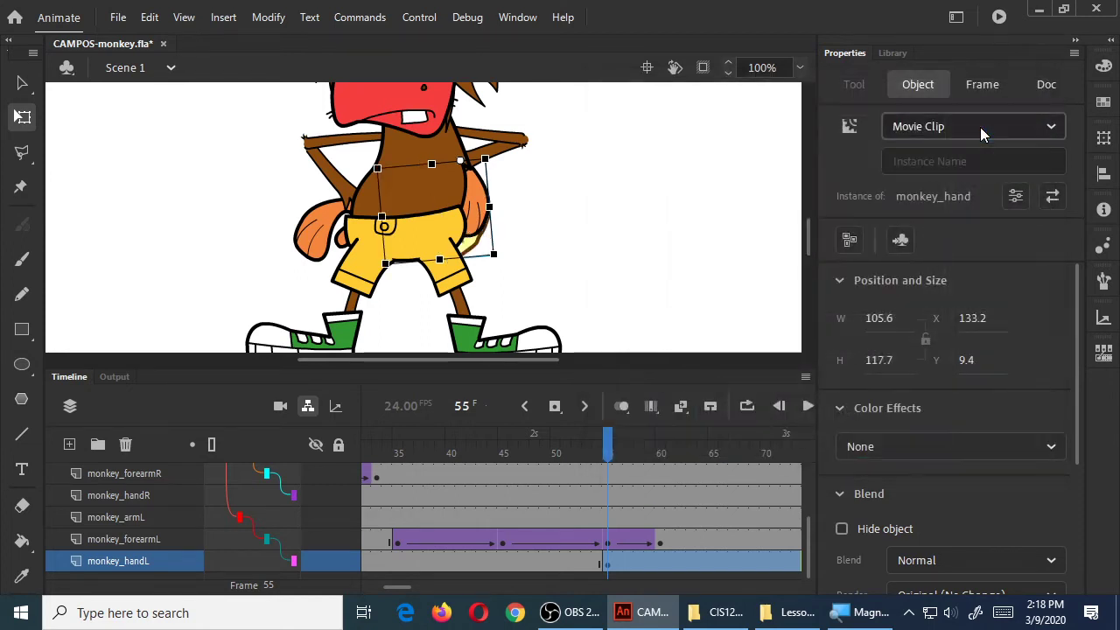
Step: Play back the frames around the hand swap at frame 55 and test the movie
left_click(564, 453)
key("Return")
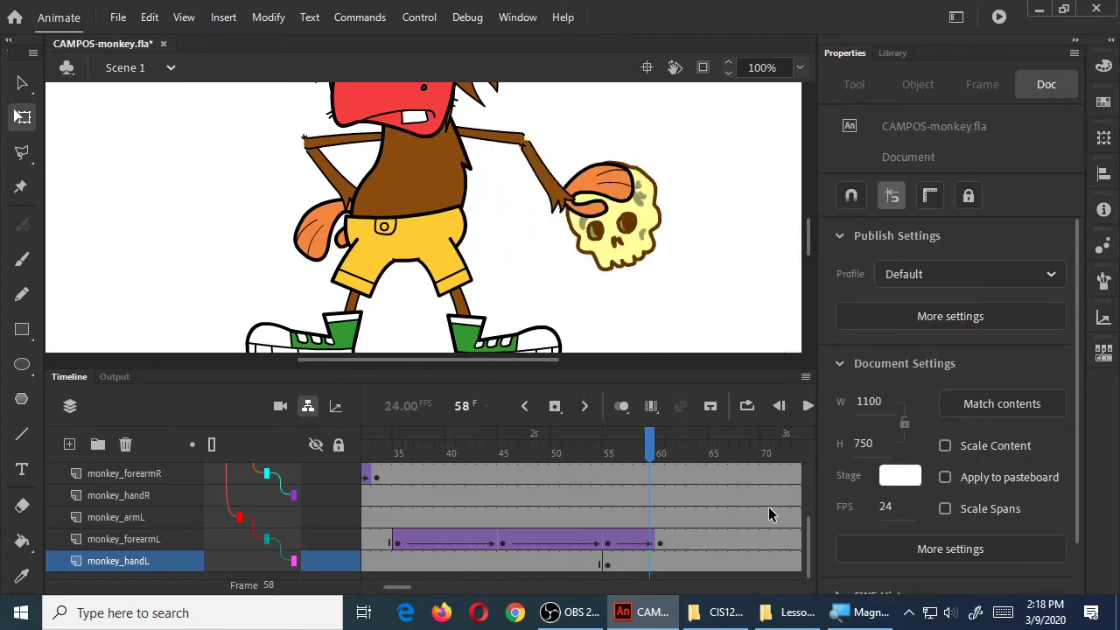
key("Return")
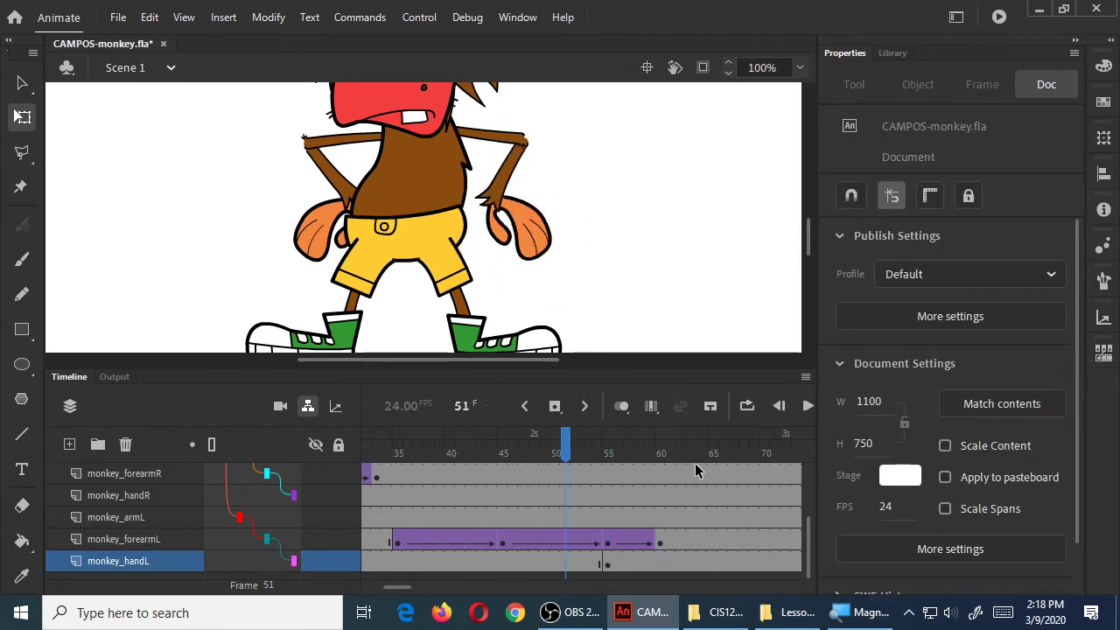
left_click(525, 457)
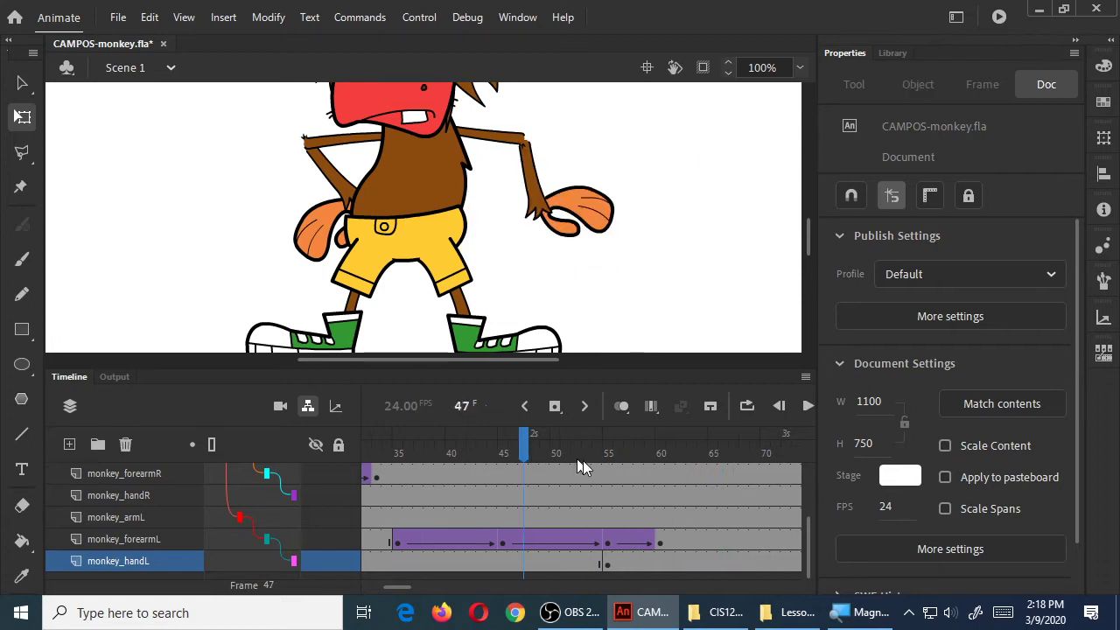
left_click(496, 455)
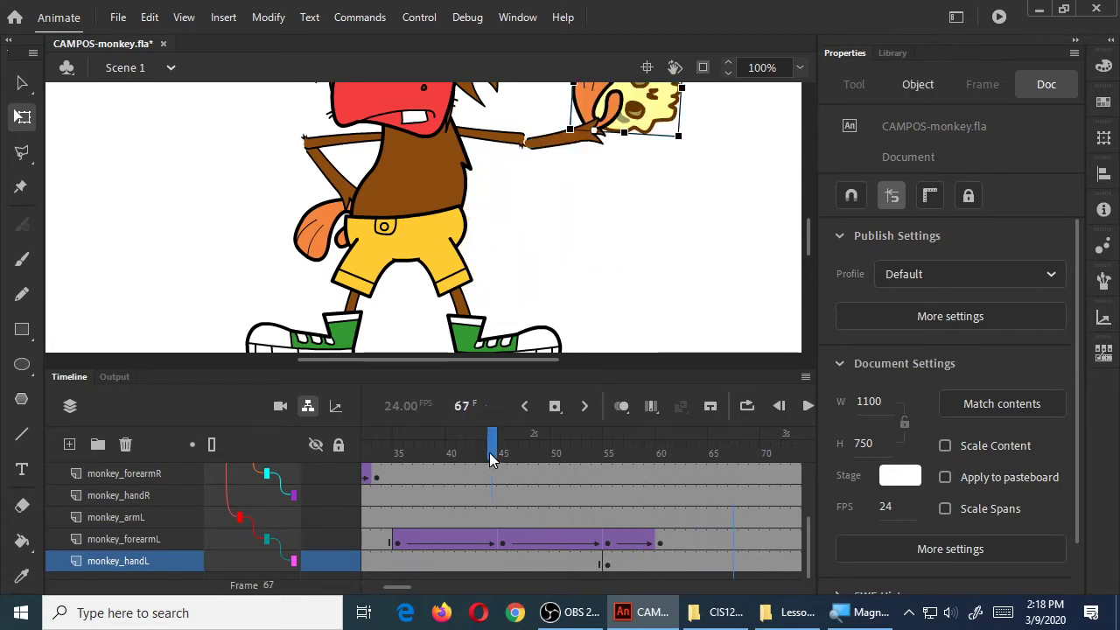
key("Return")
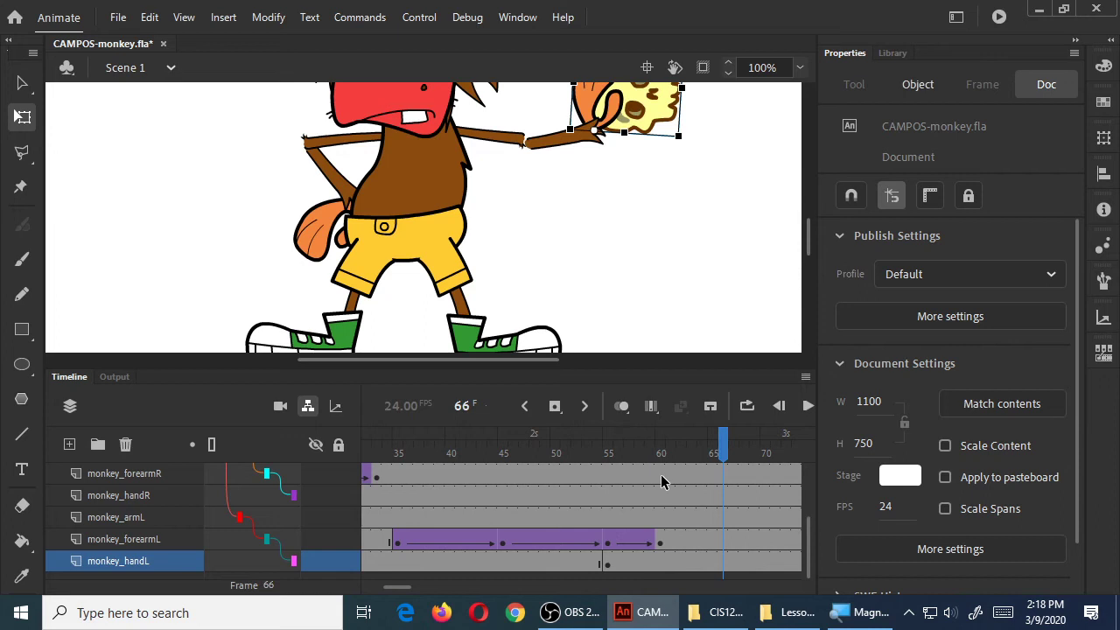
left_click(998, 17)
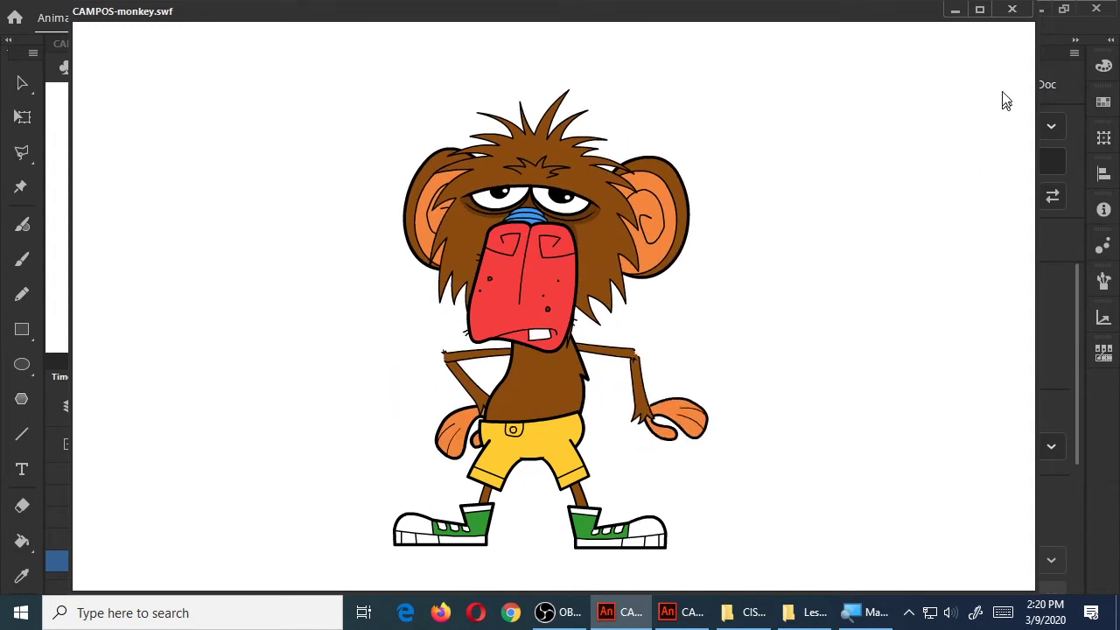
left_click(1011, 9)
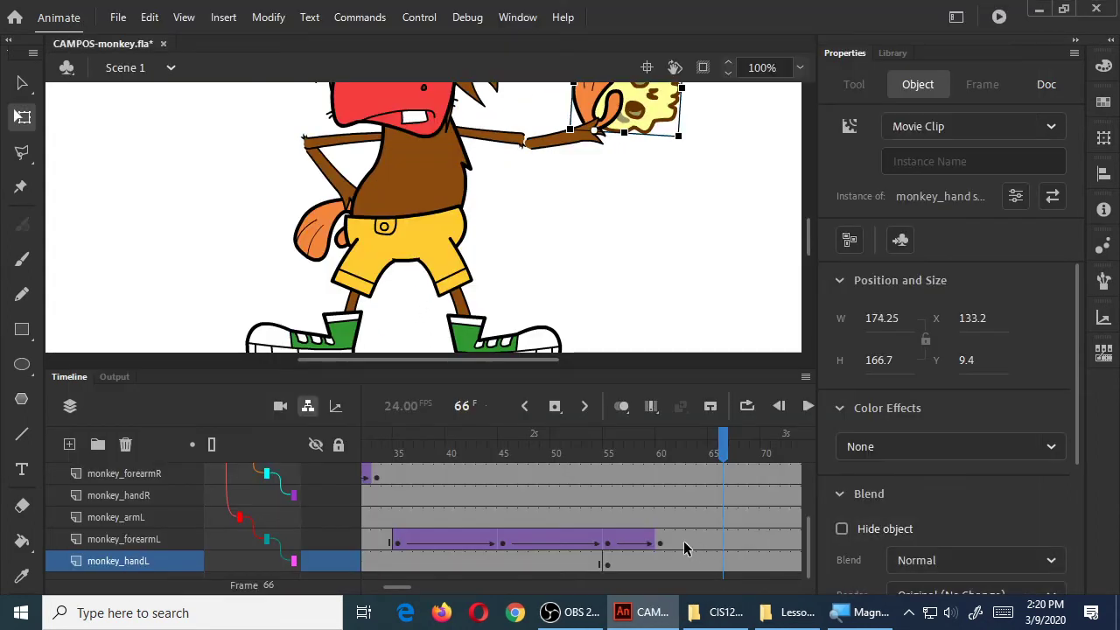
Step: Scrub the skull swing up to frame 60 and insert a keyframe there on the monkey_handL layer
left_click_drag(593, 458, 674, 484)
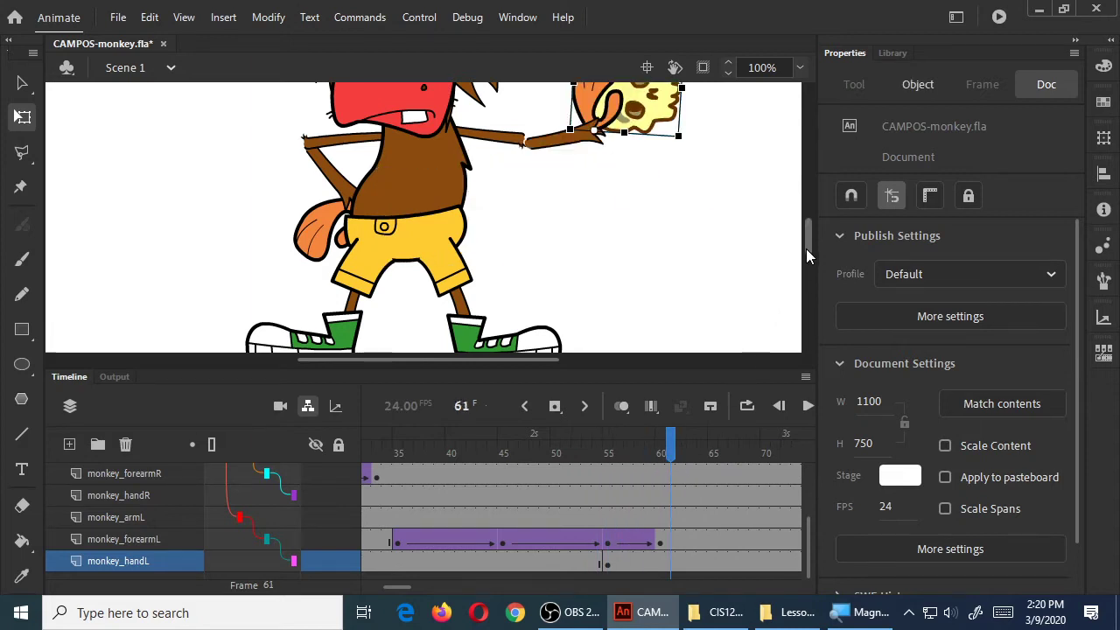
scroll(808, 241, "up", 2)
left_click_drag(636, 455, 578, 464)
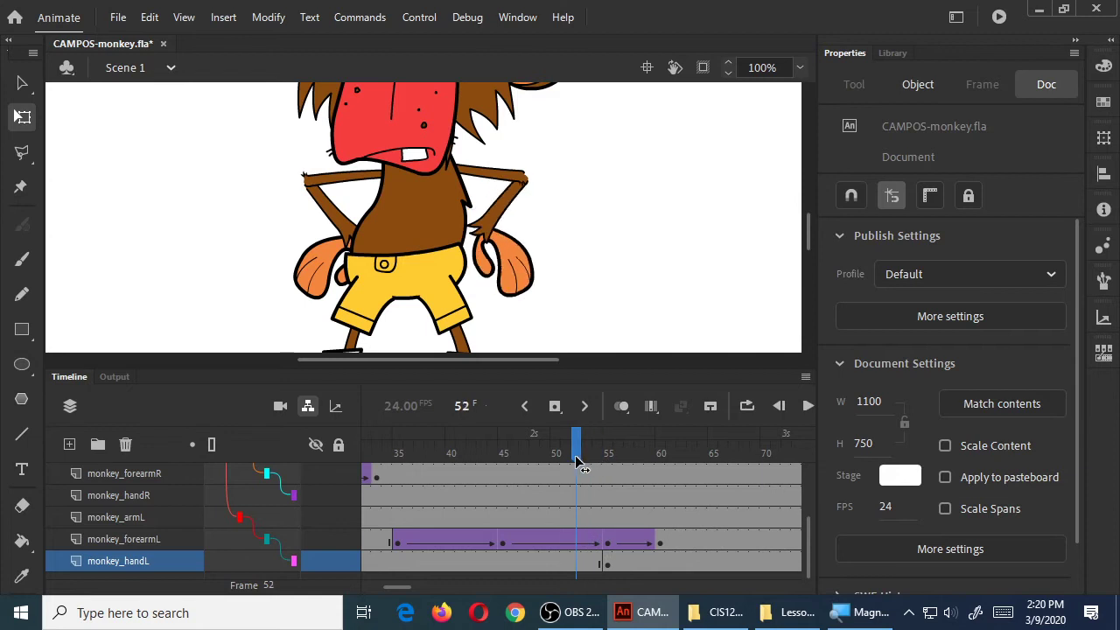
left_click_drag(577, 463, 610, 463)
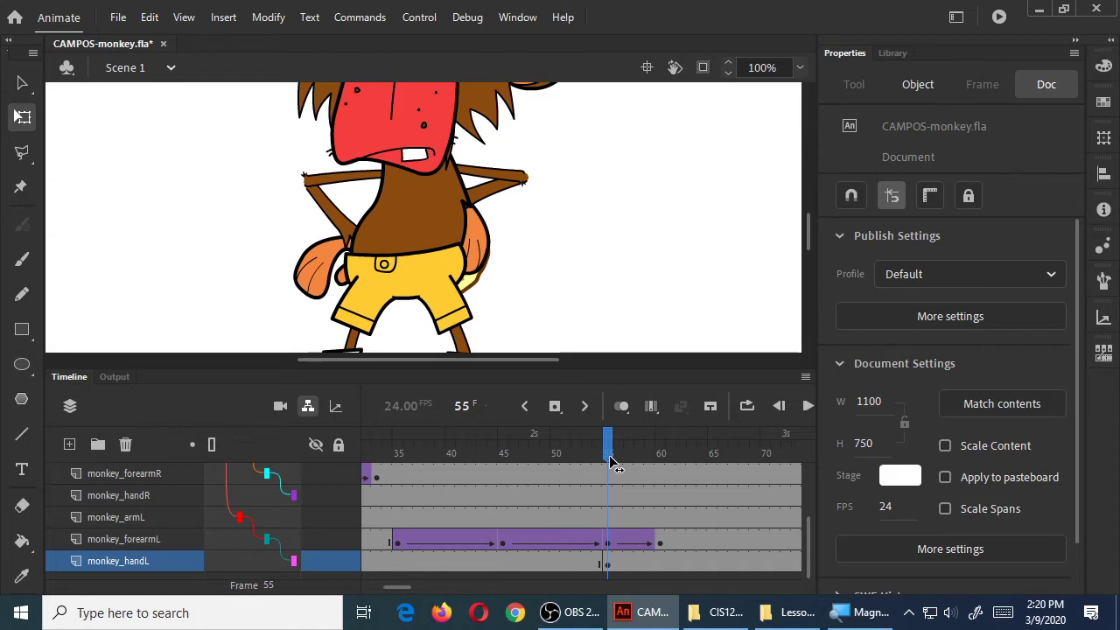
left_click_drag(610, 464, 640, 463)
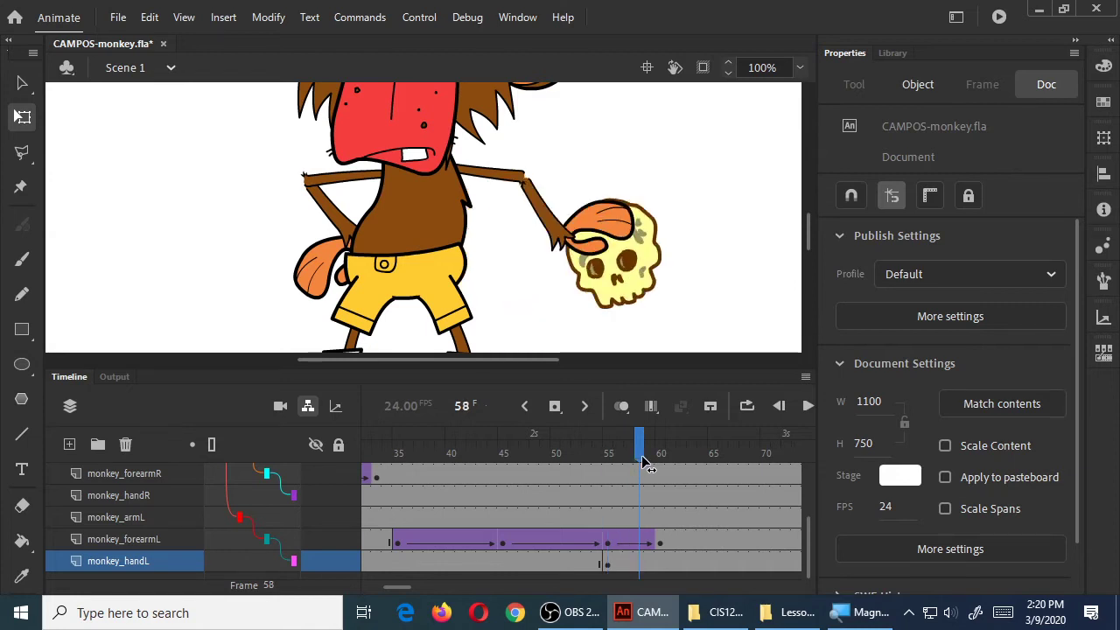
left_click_drag(644, 463, 660, 463)
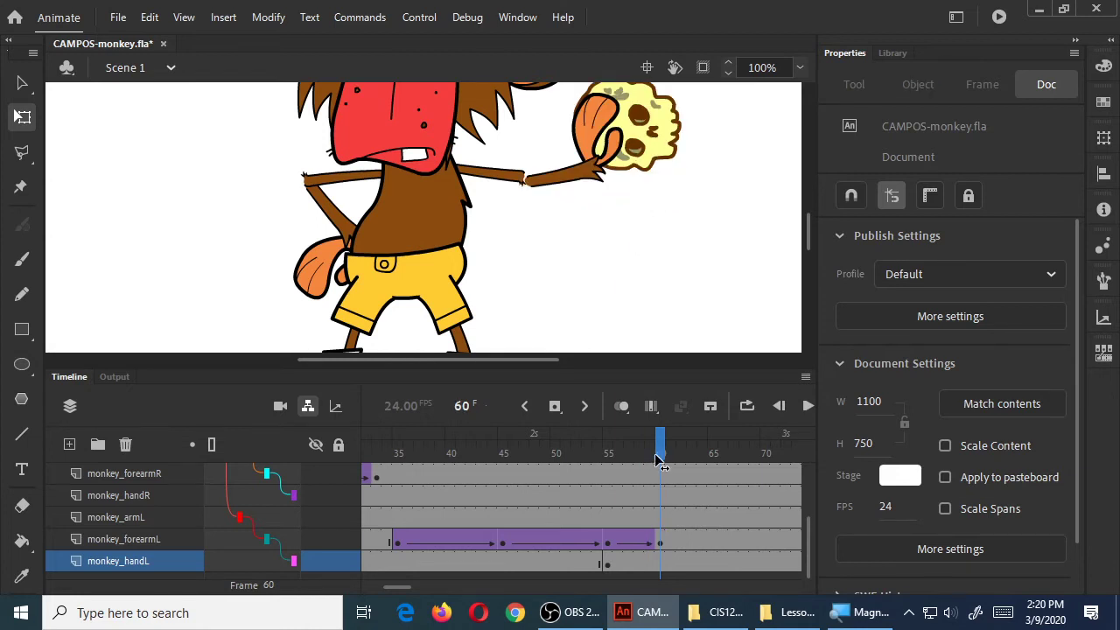
left_click(660, 560)
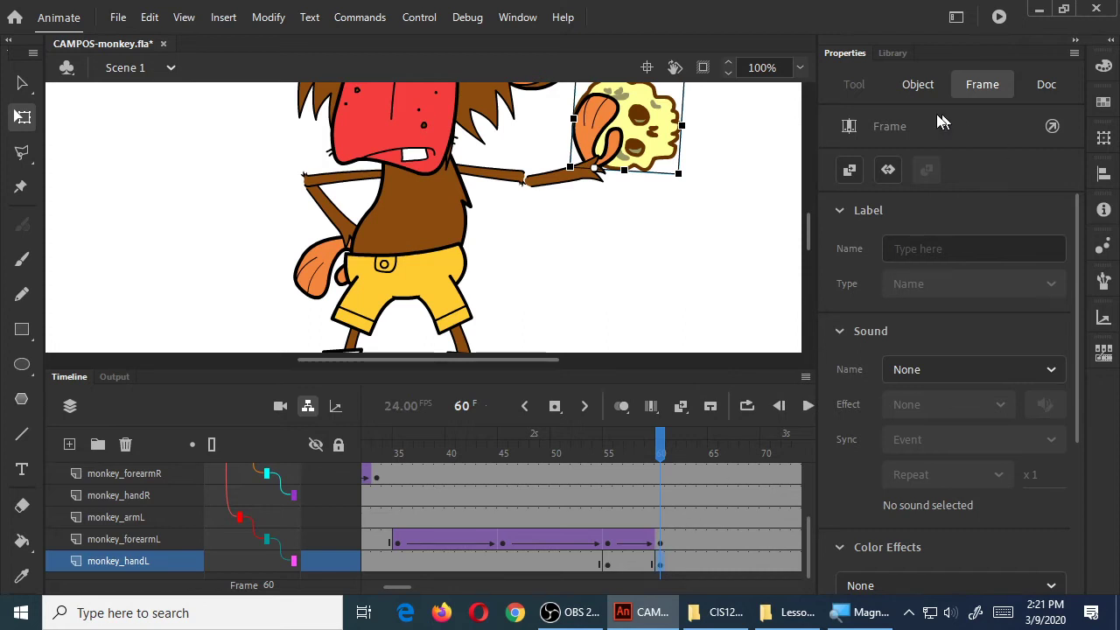
Step: Swap the left hand instance at frame 60 for the monkey_hand skull up symbol
left_click(650, 134)
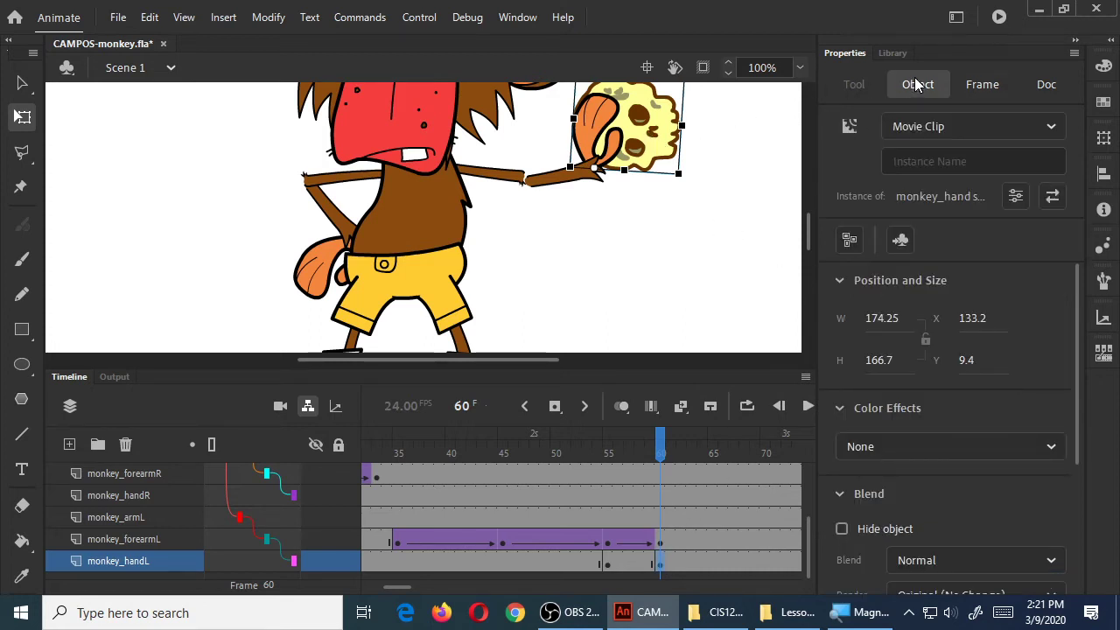
left_click(1052, 198)
left_click(580, 376)
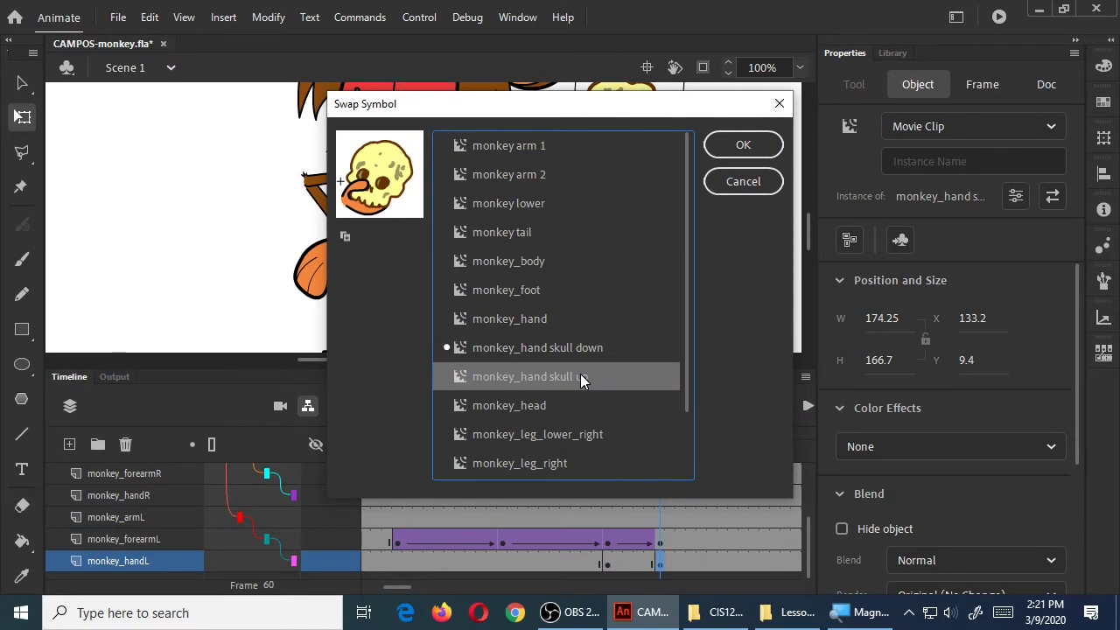
left_click(734, 155)
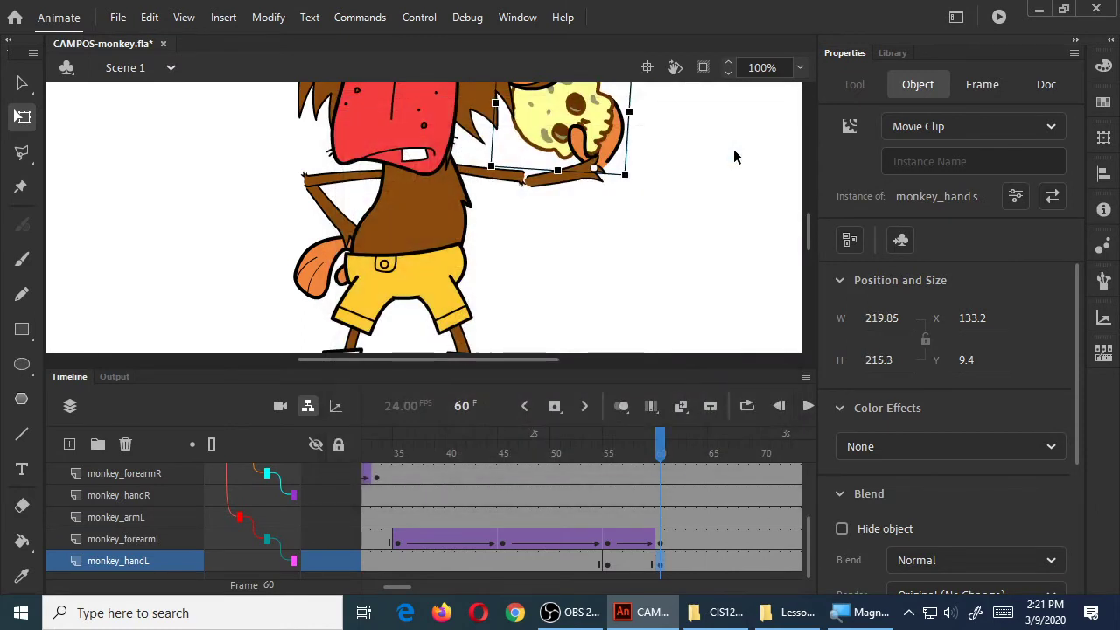
Step: Rotate the skull-holding hand clockwise around the wrist at frame 60 so the skull sits upright in the raised palm
left_click_drag(645, 187, 605, 259)
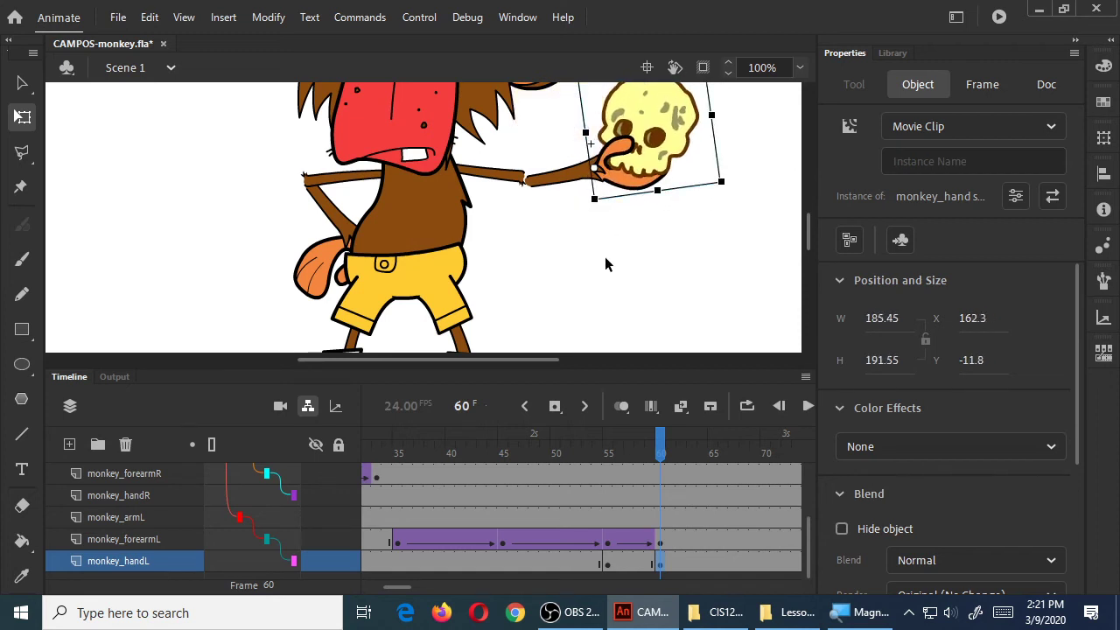
key("ctrl+z")
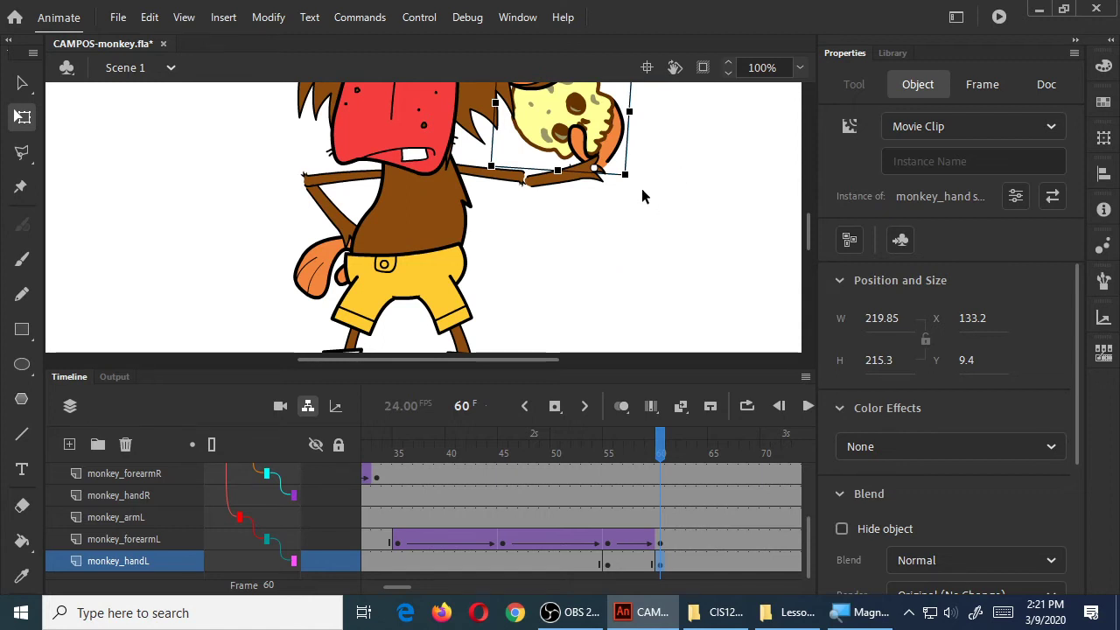
left_click_drag(638, 187, 591, 273)
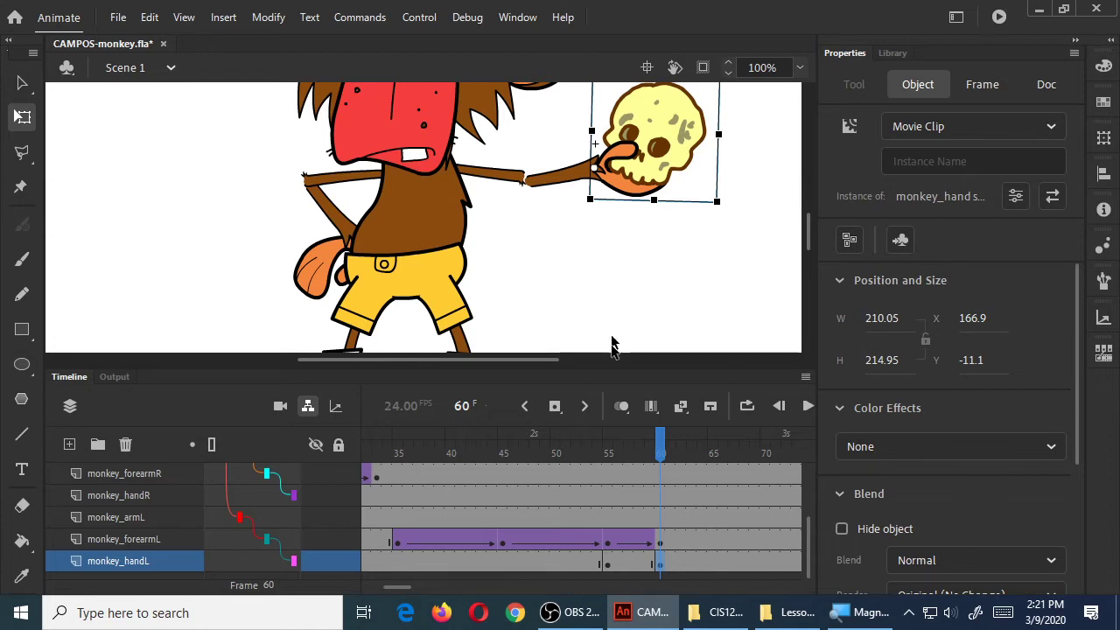
Step: Create a classic tween on monkey_handL between frames 55 and 60 and play back the motion
right_click(631, 564)
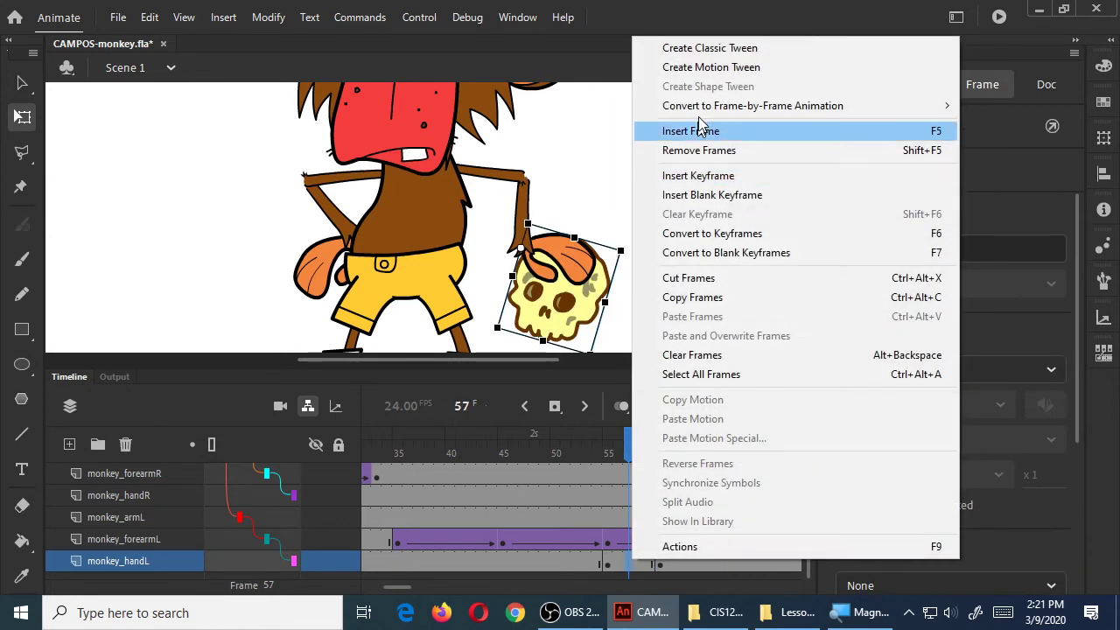
left_click(675, 48)
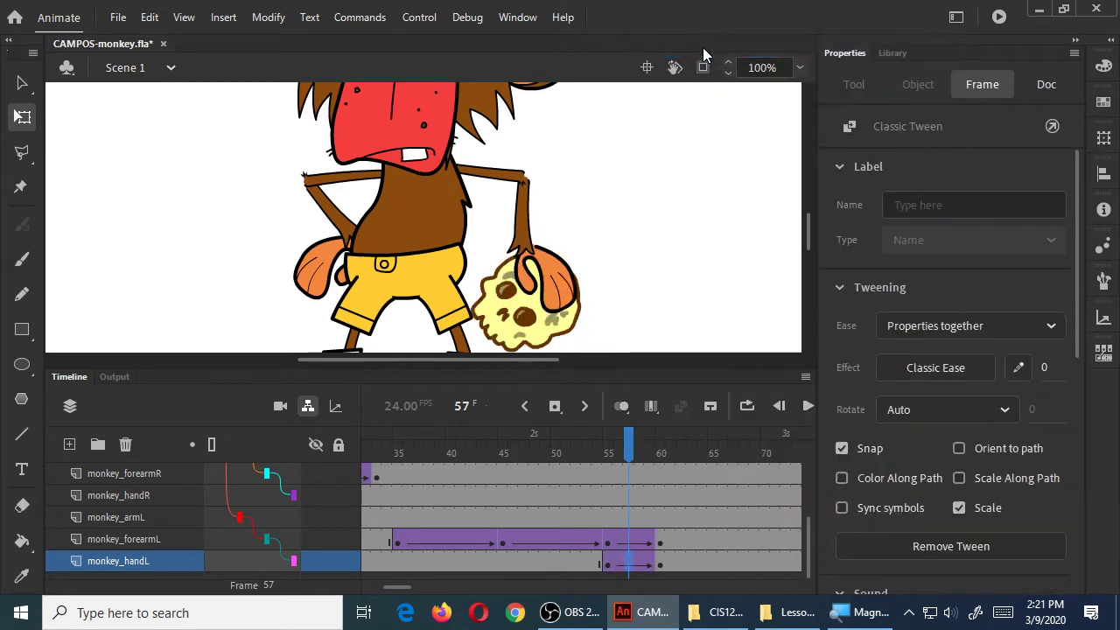
left_click(588, 454)
key("Return")
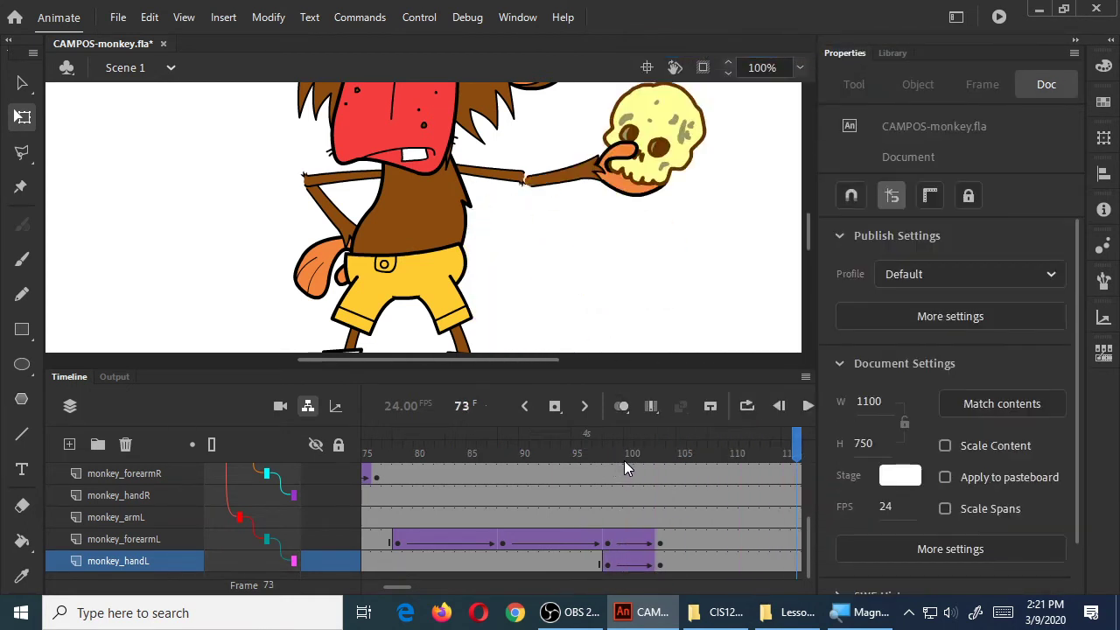
key("Return")
Step: Replay the skull reveal several times starting just before frame 55 to check the hand tween
left_click_drag(427, 587, 404, 587)
left_click(463, 445)
key("Return")
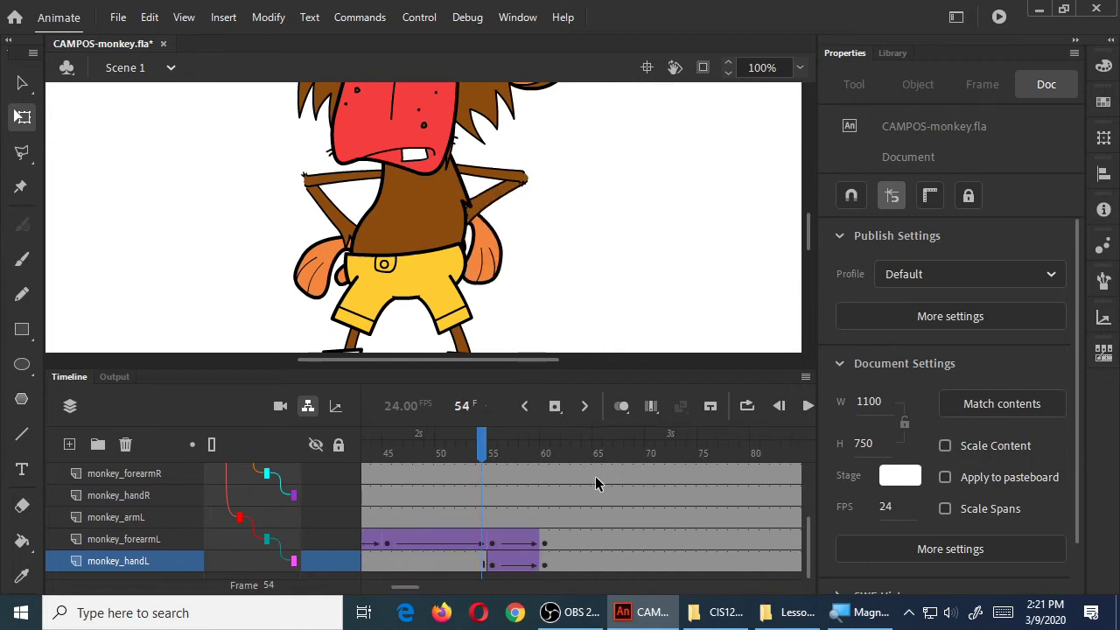
left_click(467, 449)
key("Return")
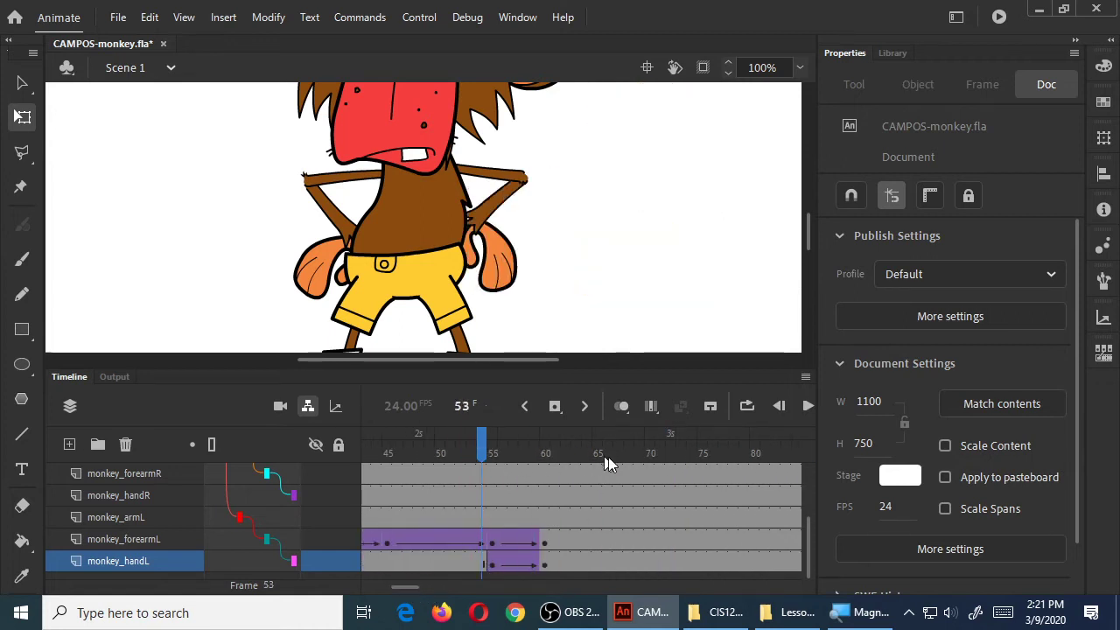
left_click(473, 451)
key("Return")
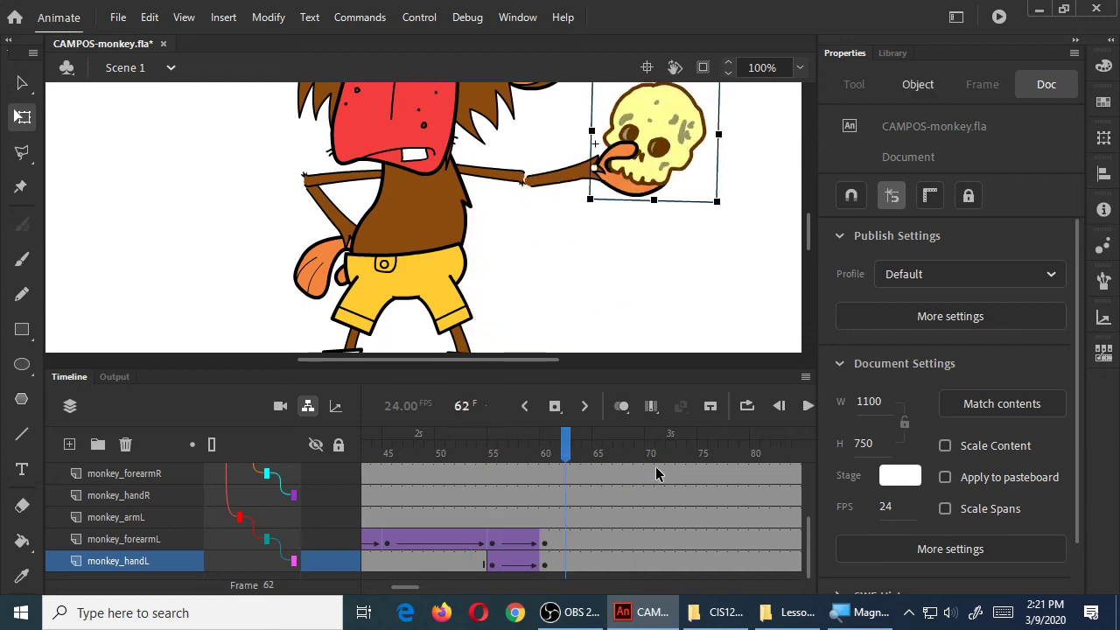
Step: Save the document and test the movie to check the finished skull reveal
key("ctrl+s")
left_click(999, 17)
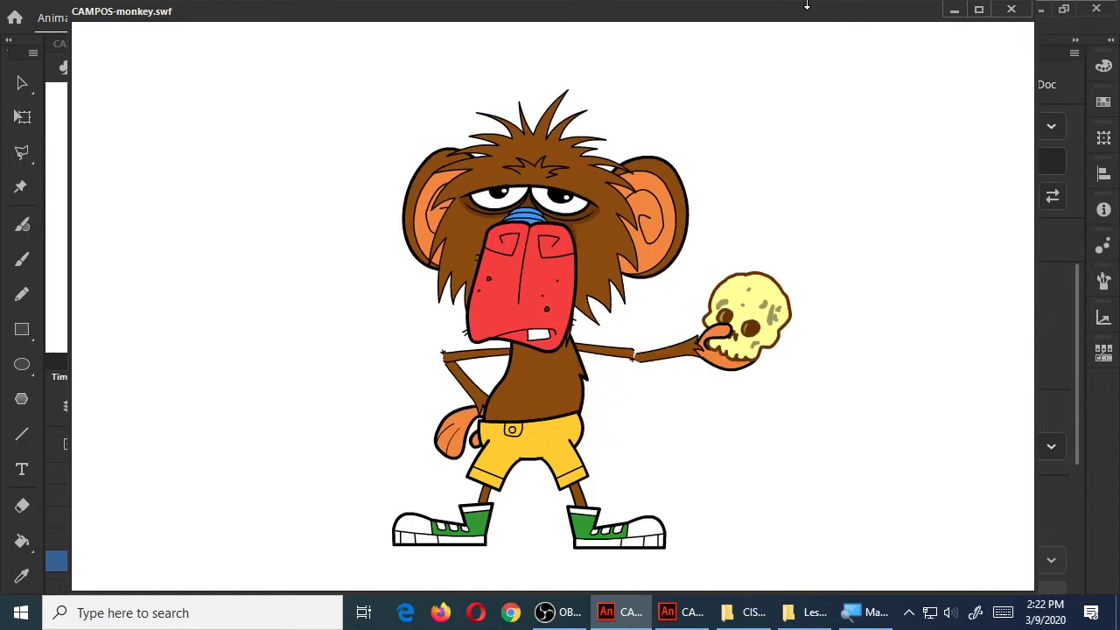
left_click(1012, 9)
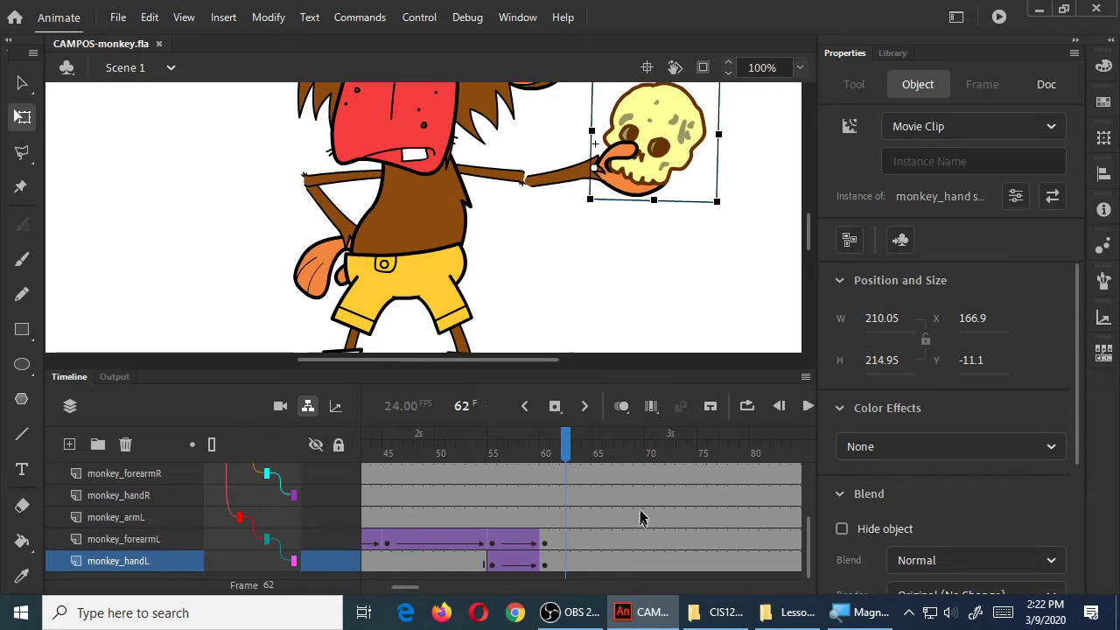
Step: Move the monkey_forearmL keyframe at frame 60 to frame 70 to lengthen the forearm swing, and return to frame 54
left_click(520, 464)
mouse_move(521, 464)
left_mouse_down()
mouse_move(468, 466)
mouse_move(567, 478)
mouse_move(482, 477)
mouse_move(511, 476)
left_mouse_up()
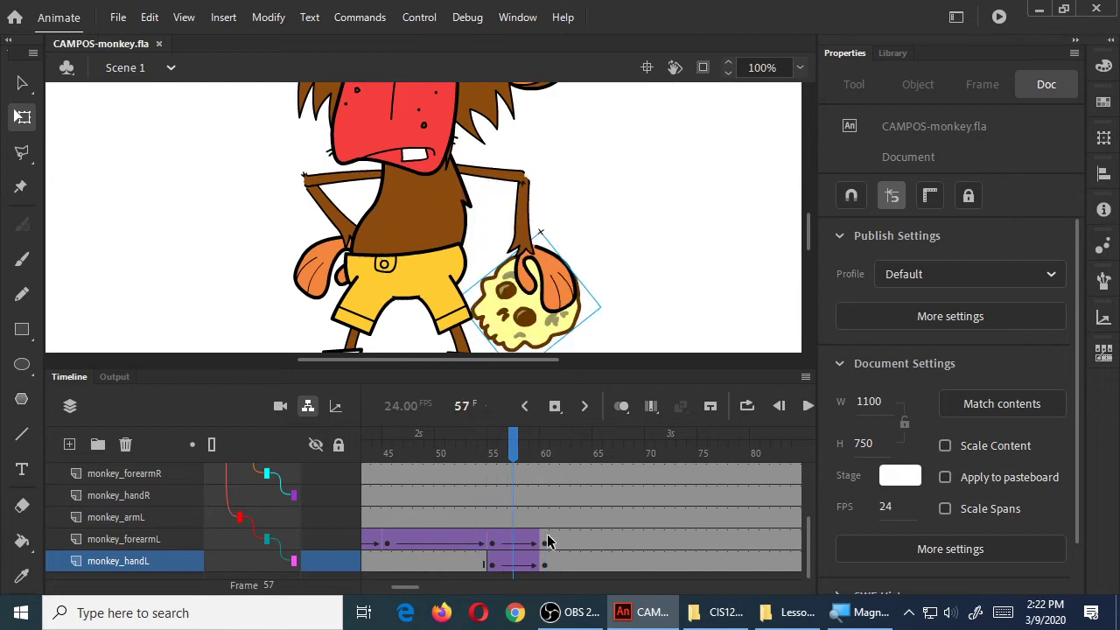
left_click(548, 542)
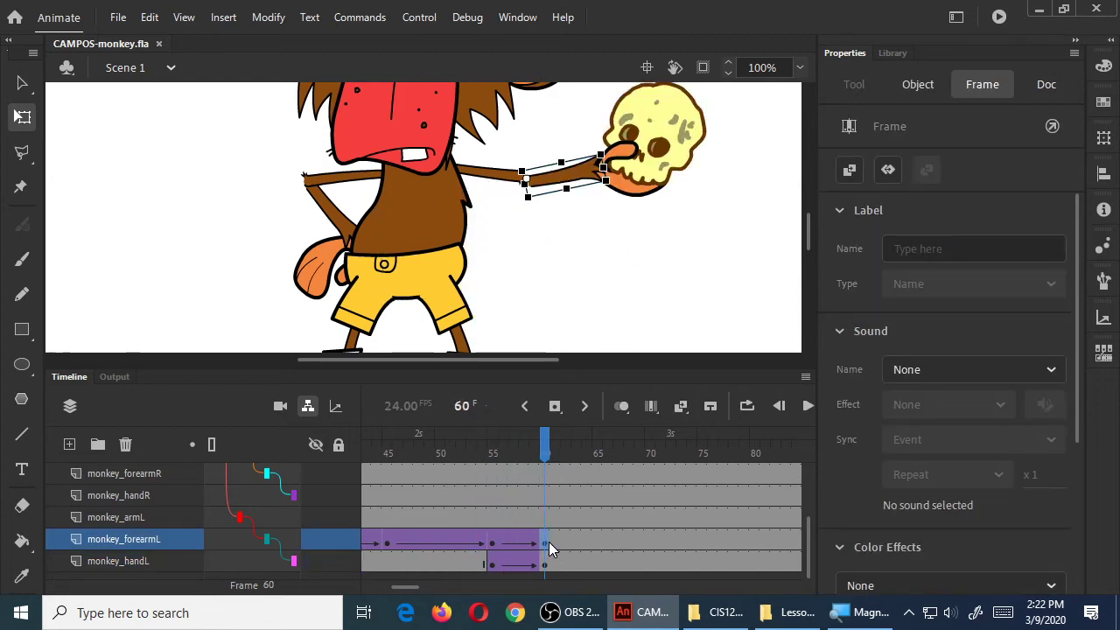
left_click_drag(546, 543, 649, 542)
mouse_move(471, 480)
left_mouse_down()
mouse_move(656, 479)
mouse_move(510, 485)
mouse_move(632, 490)
mouse_move(645, 488)
mouse_move(481, 495)
left_mouse_up()
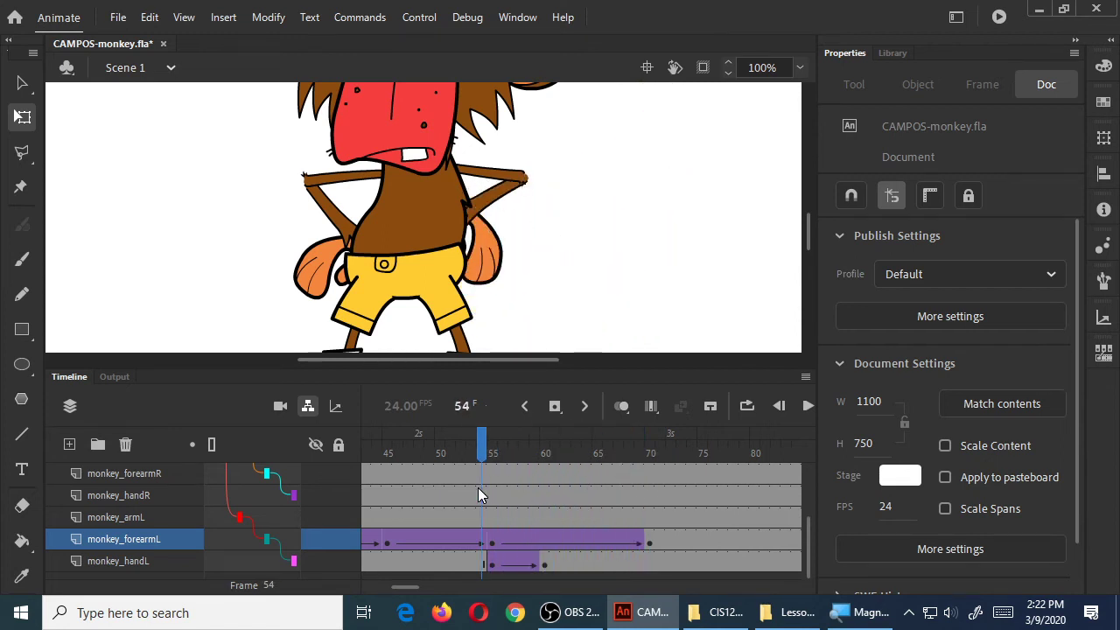
Step: Test the movie with the lengthened forearm tween and scrub between frames 54 and 70 to examine the arm and skull motion
left_click(1004, 22)
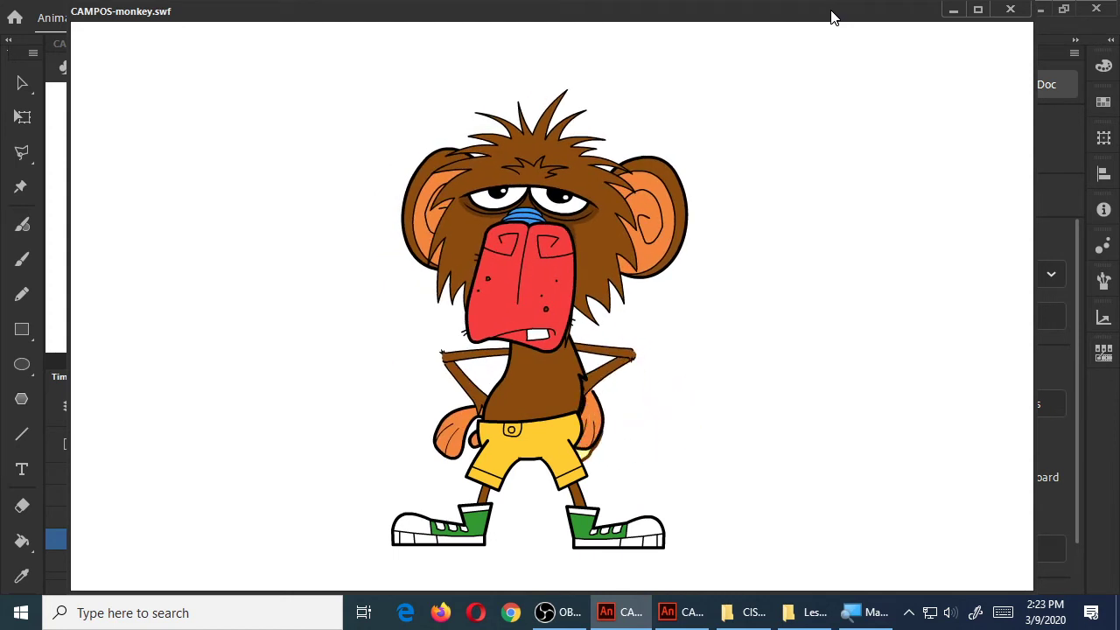
left_click(1011, 9)
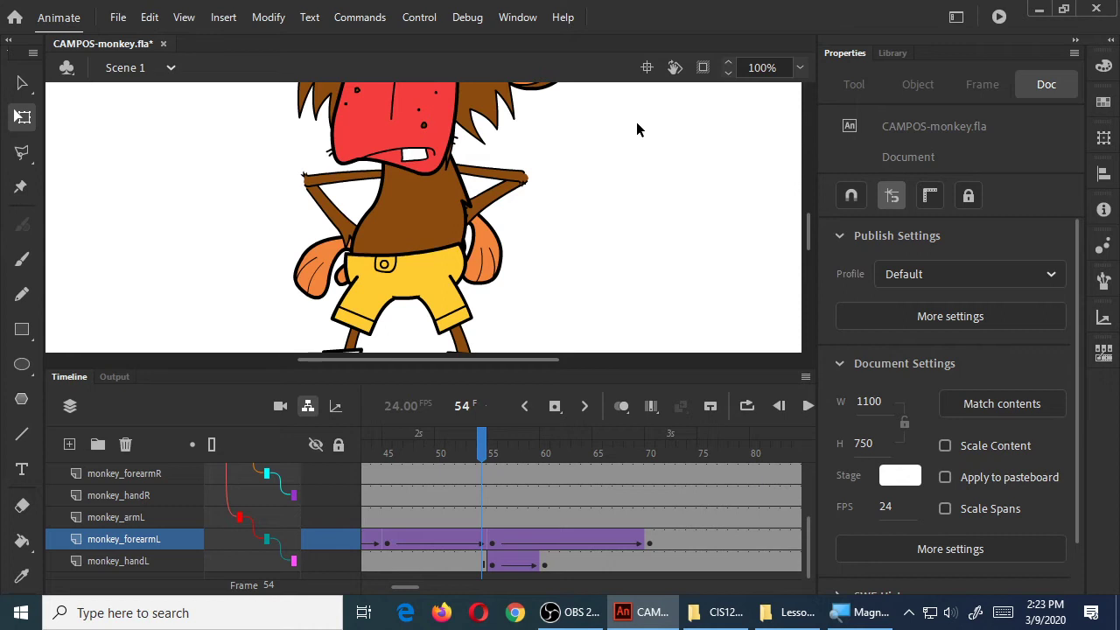
left_click_drag(488, 452, 658, 453)
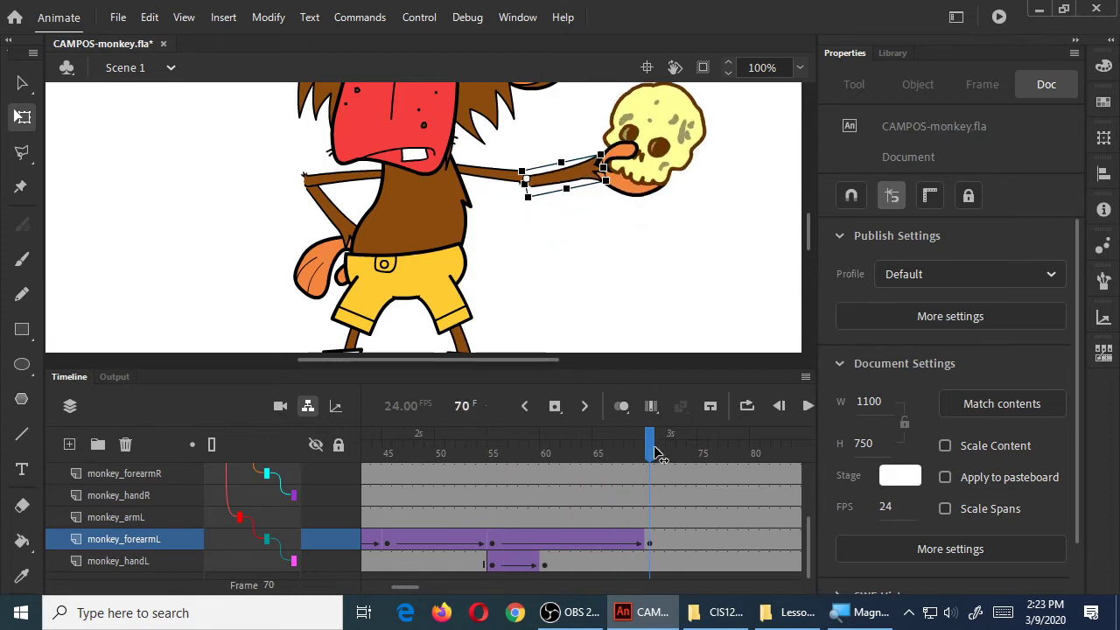
left_click_drag(658, 452, 561, 469)
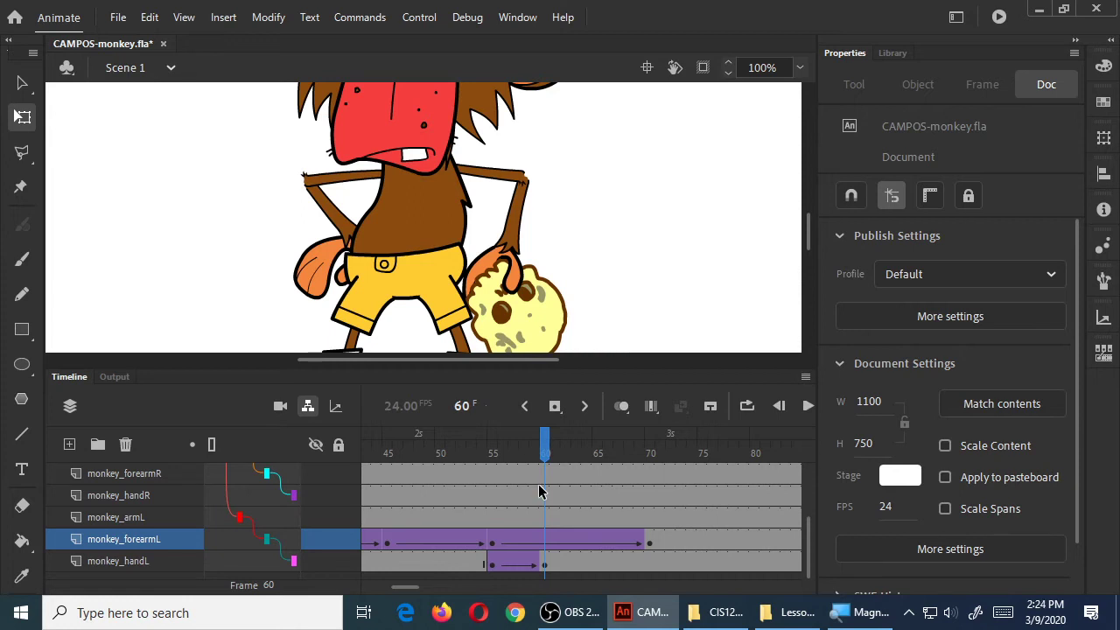
Step: Save the monkey animation and play it back in the timeline from just before frame 55
key("ctrl+s")
left_click(483, 457)
key("Return")
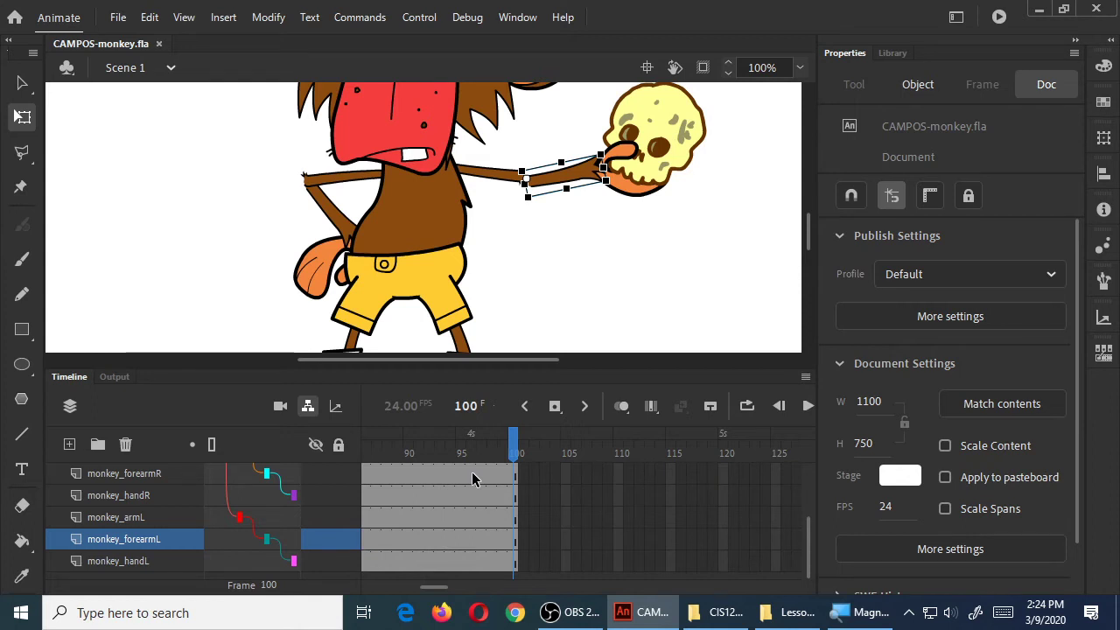
Step: Run a final movie test of the monkey animation and close the monkey document
left_click(997, 18)
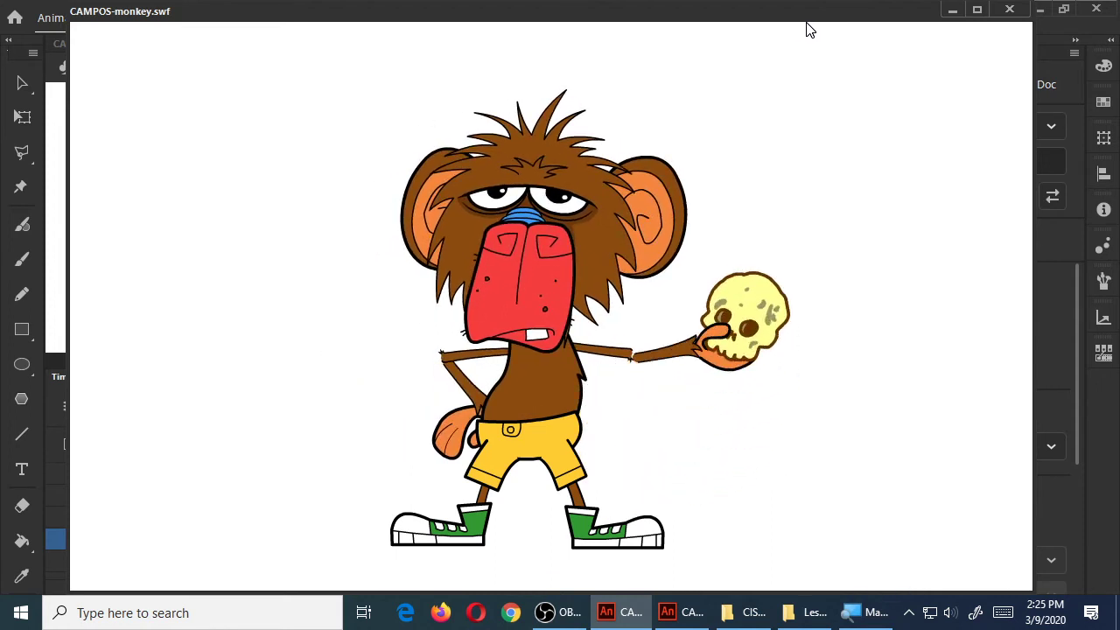
left_click(1009, 9)
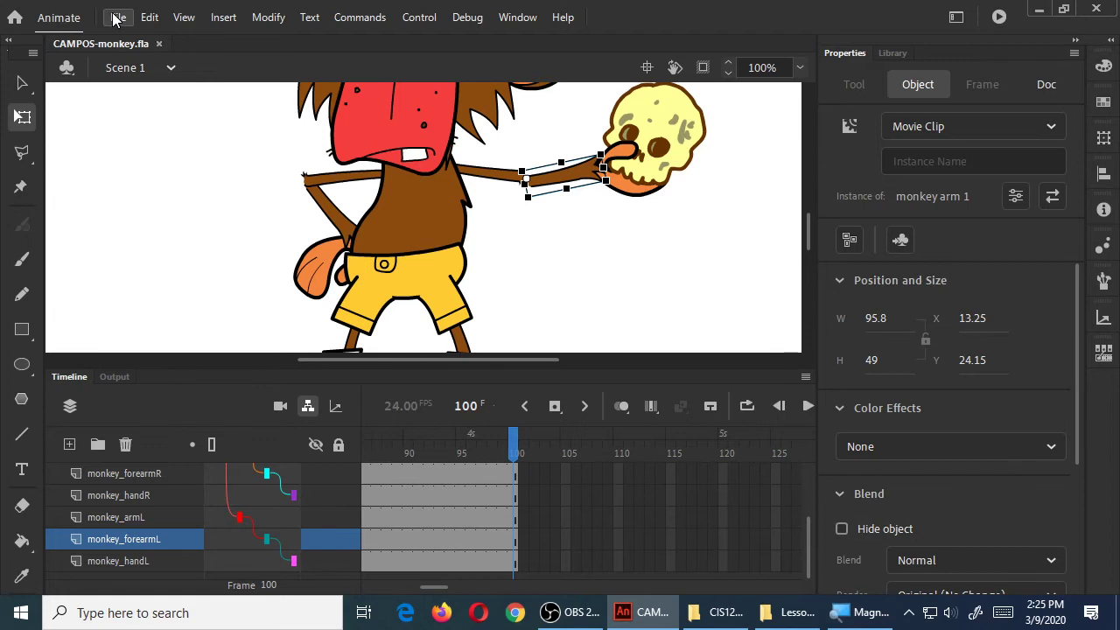
left_click(118, 18)
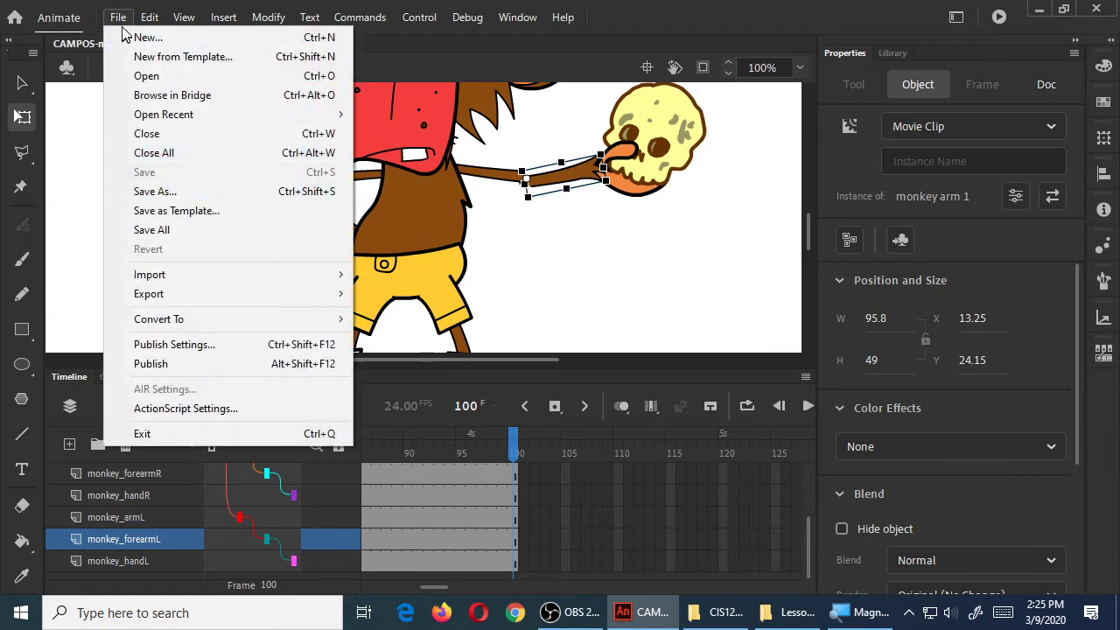
left_click(163, 136)
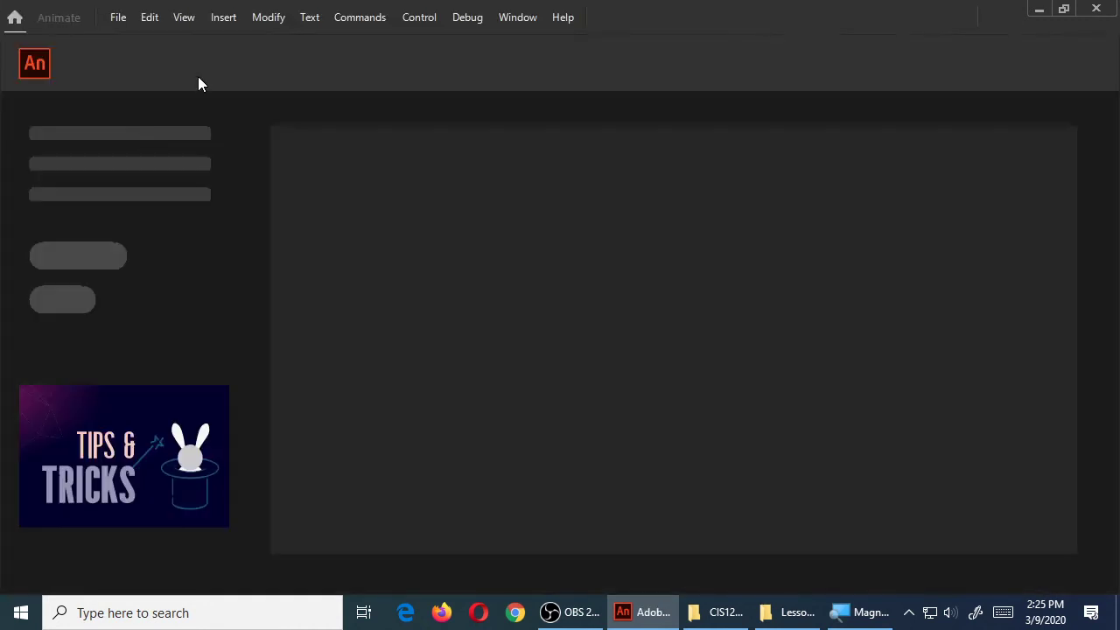
Step: Create a new ActionScript 3.0 document 1920 pixels wide and 1080 pixels high, and fit the stage in the window
left_click(114, 18)
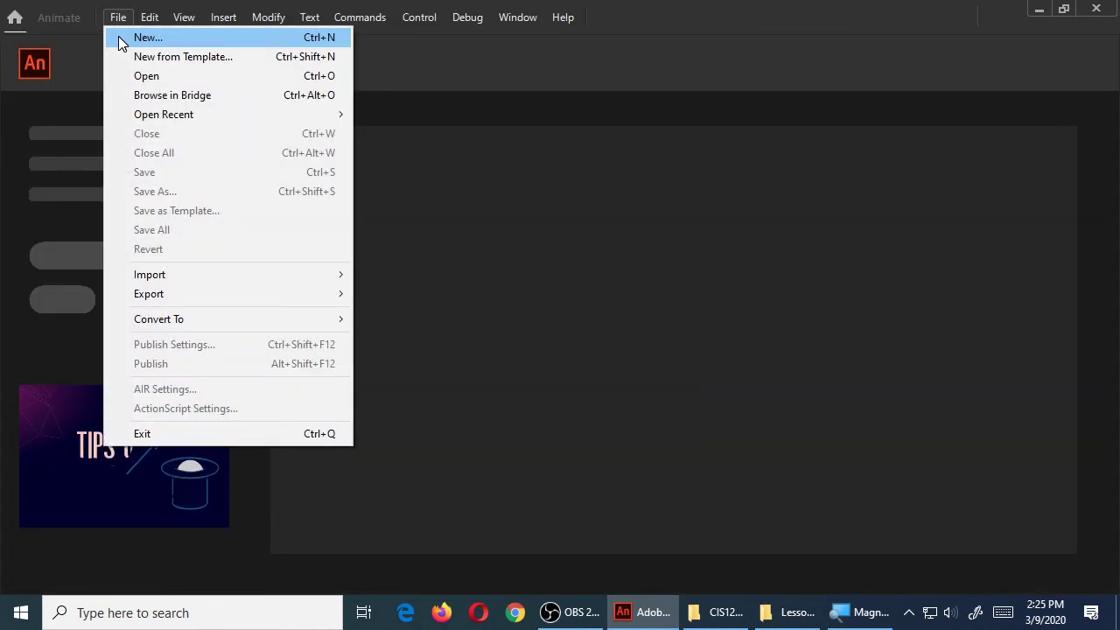
left_click(120, 38)
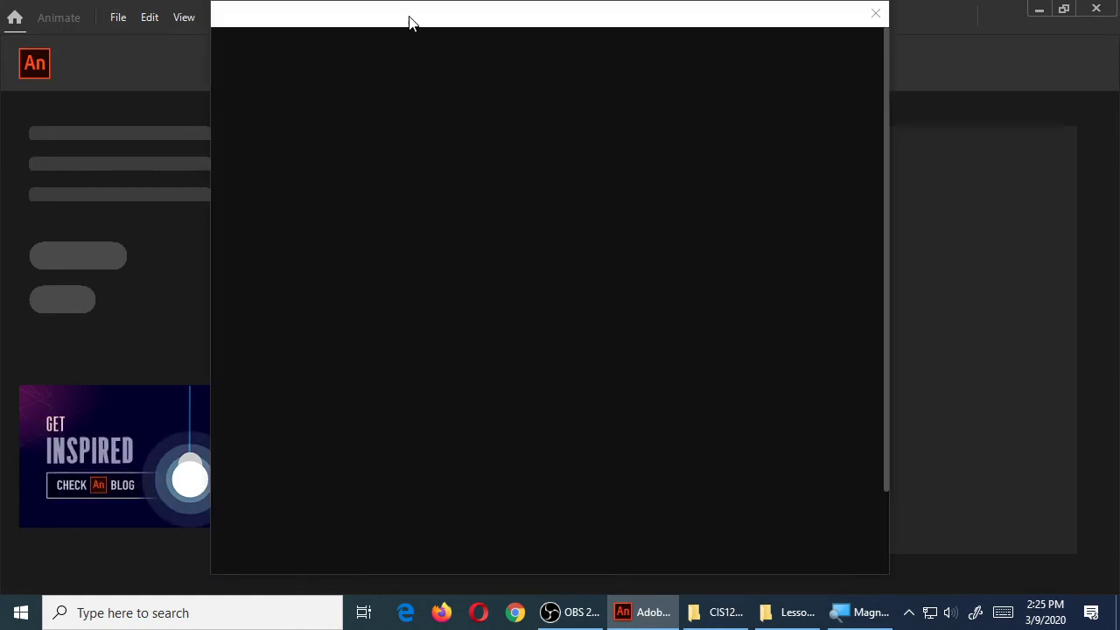
left_click_drag(411, 20, 415, 65)
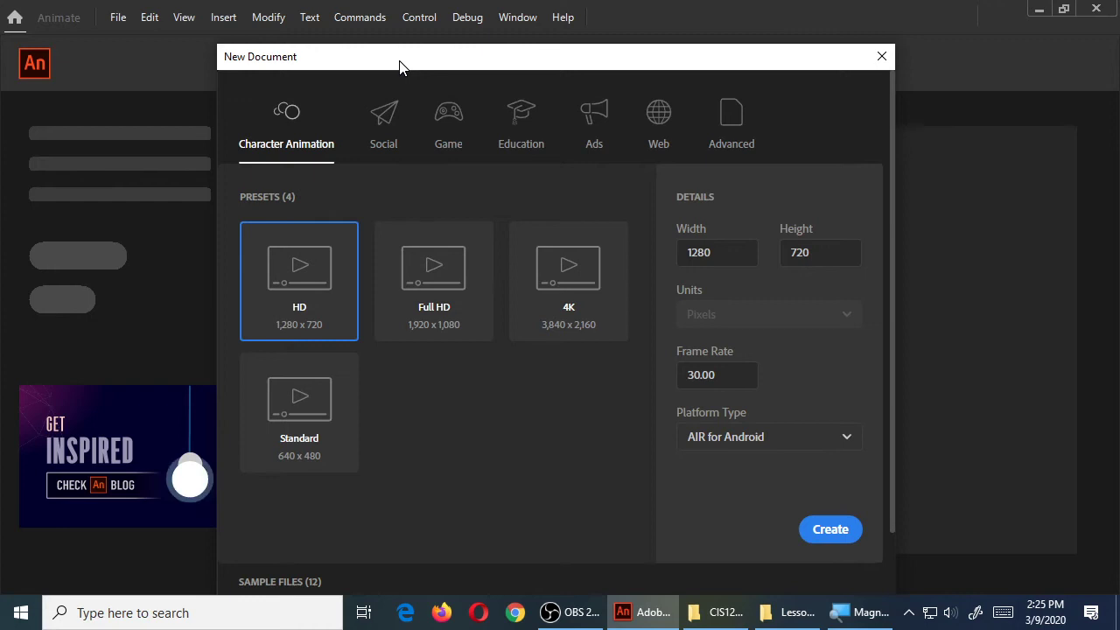
left_click(752, 125)
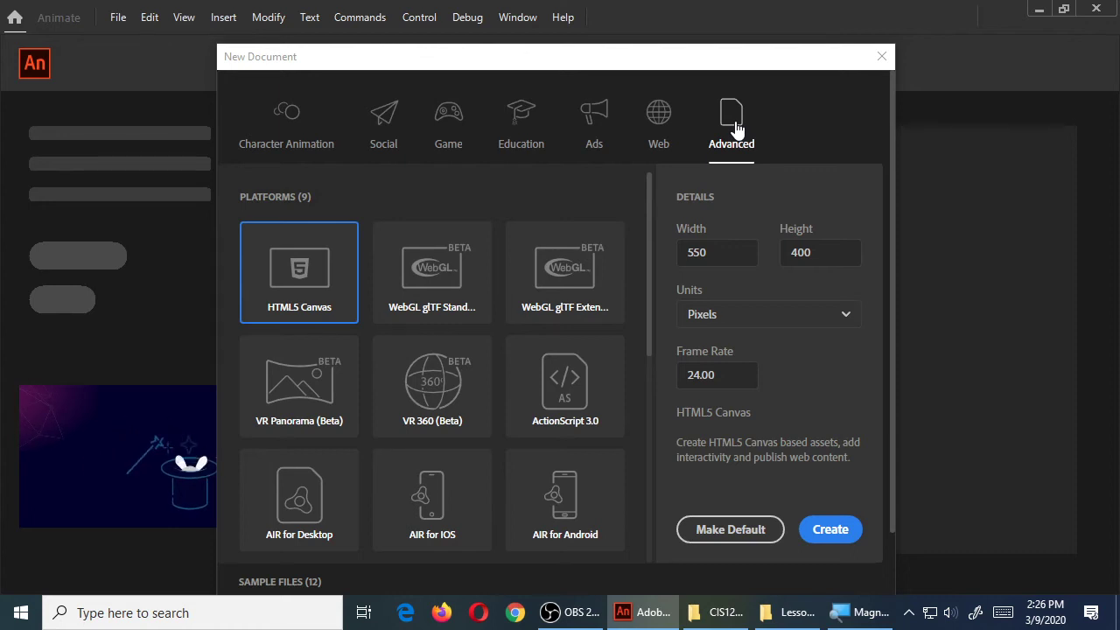
left_click(590, 403)
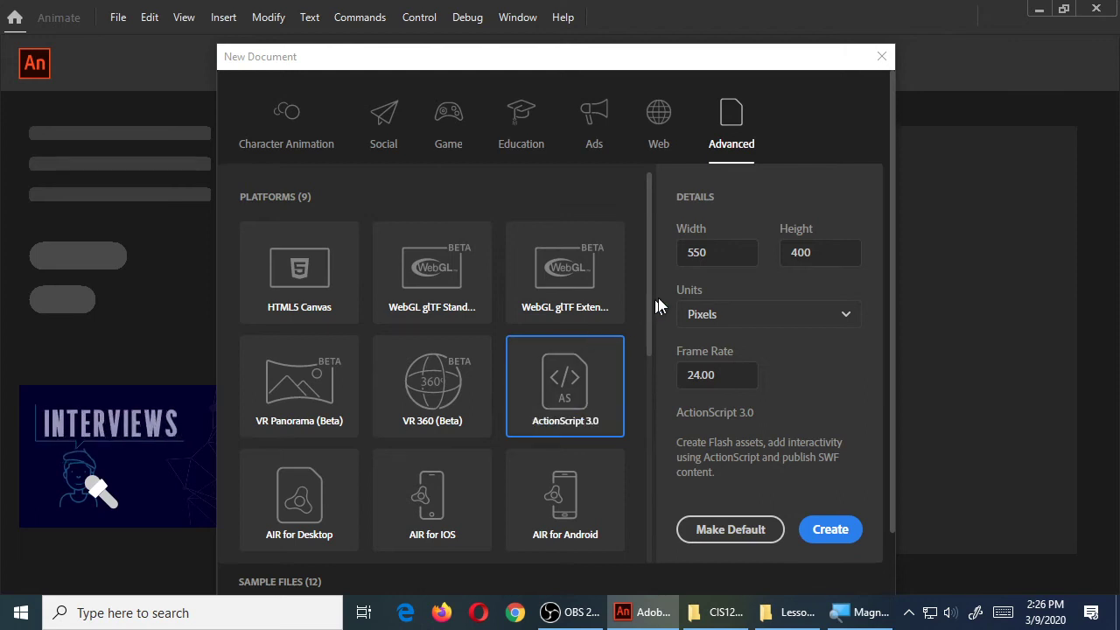
left_click(737, 255)
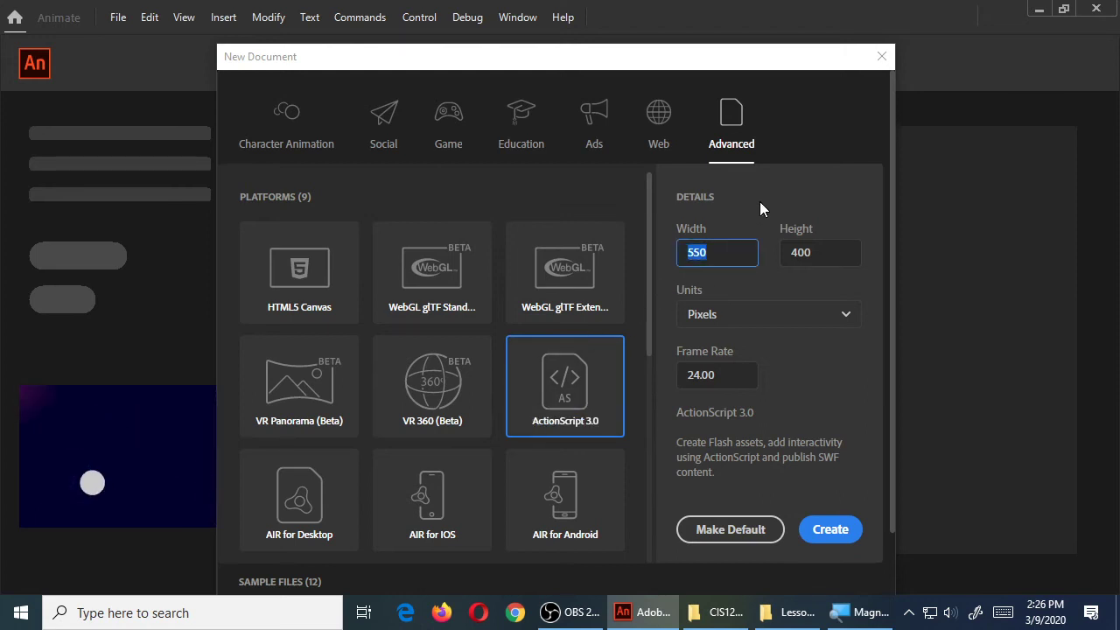
type("1920")
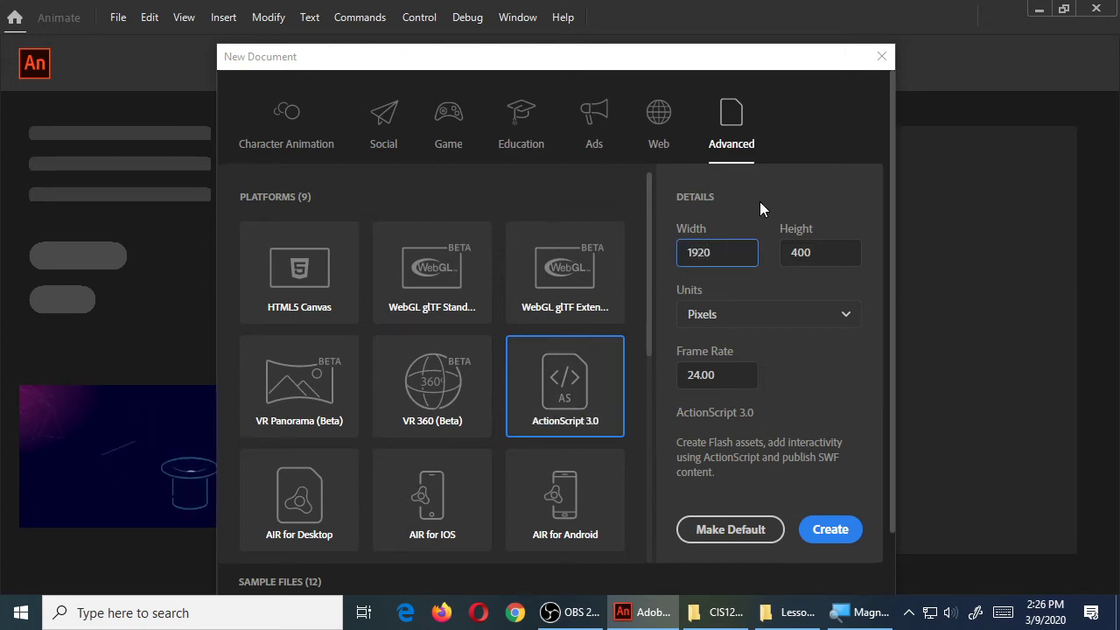
key("Tab")
type("1080")
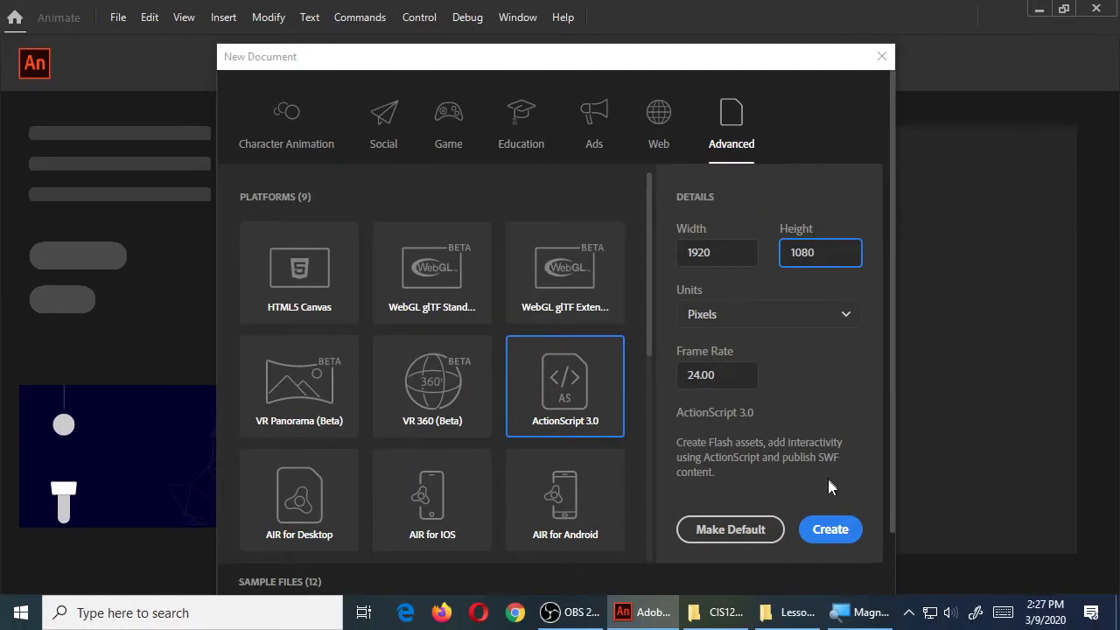
left_click(822, 529)
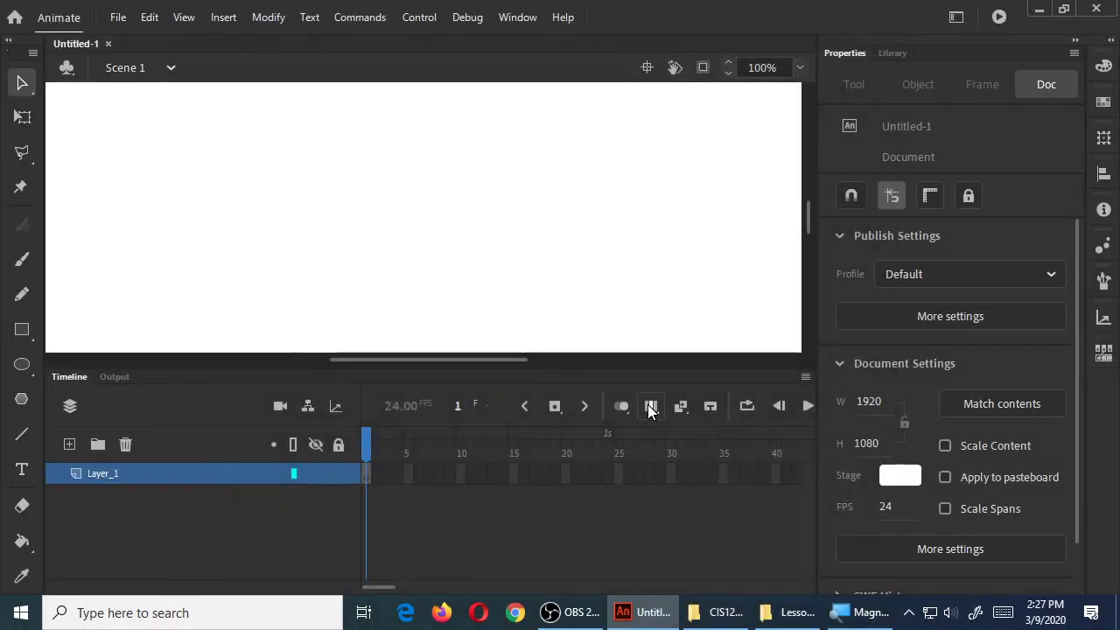
left_click(798, 70)
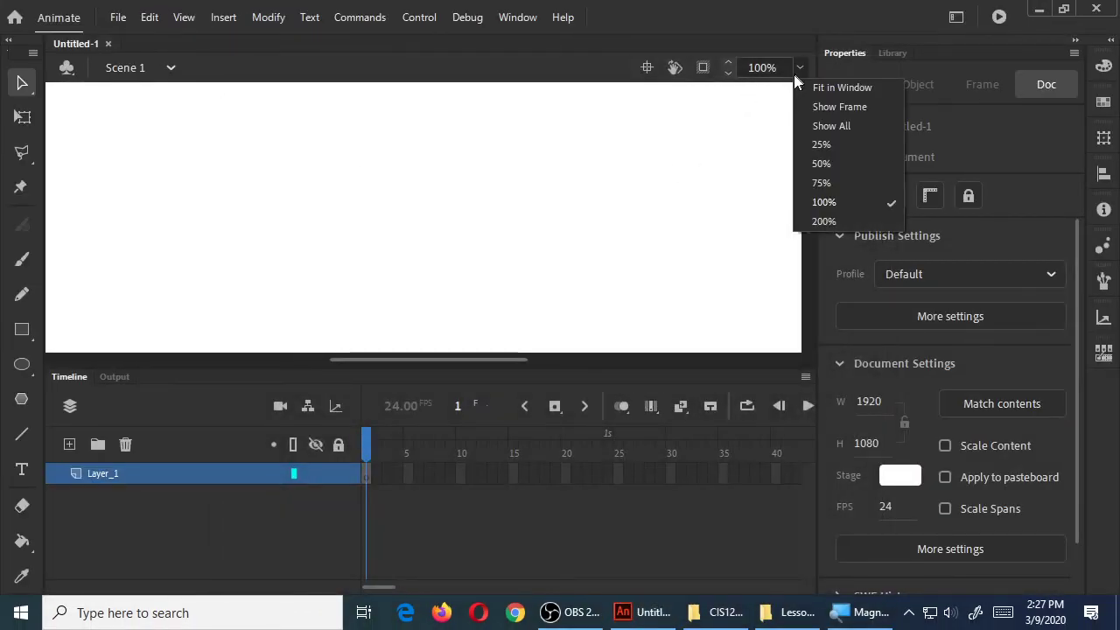
left_click(817, 88)
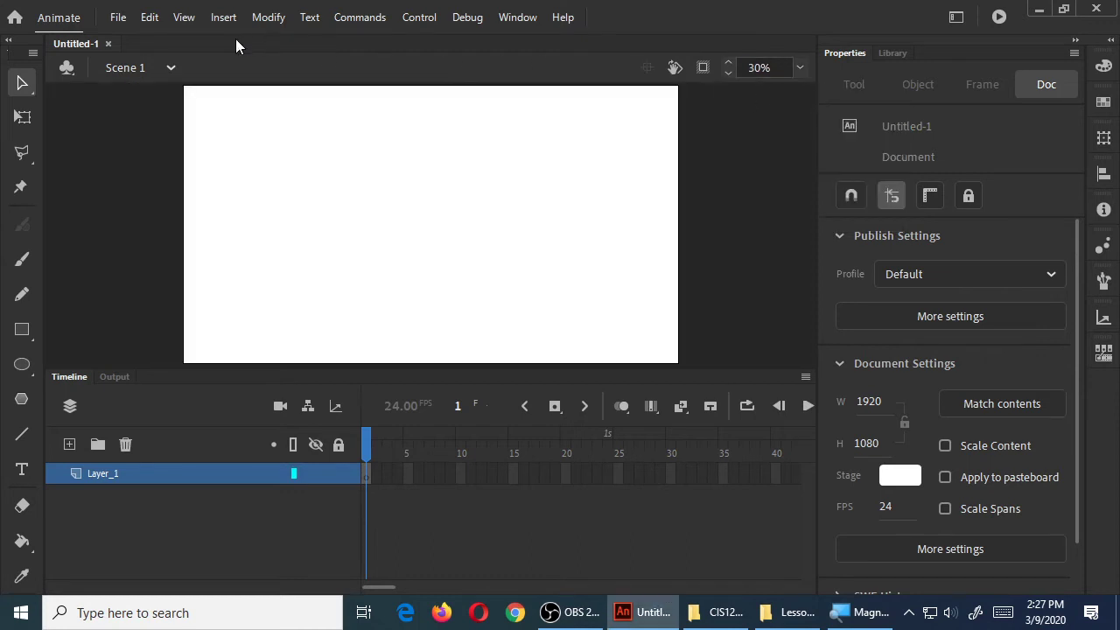
Step: Save the new document in the Lesson05 folder, named with the monkey file's surname prefix followed by "-Practice"
left_click(117, 17)
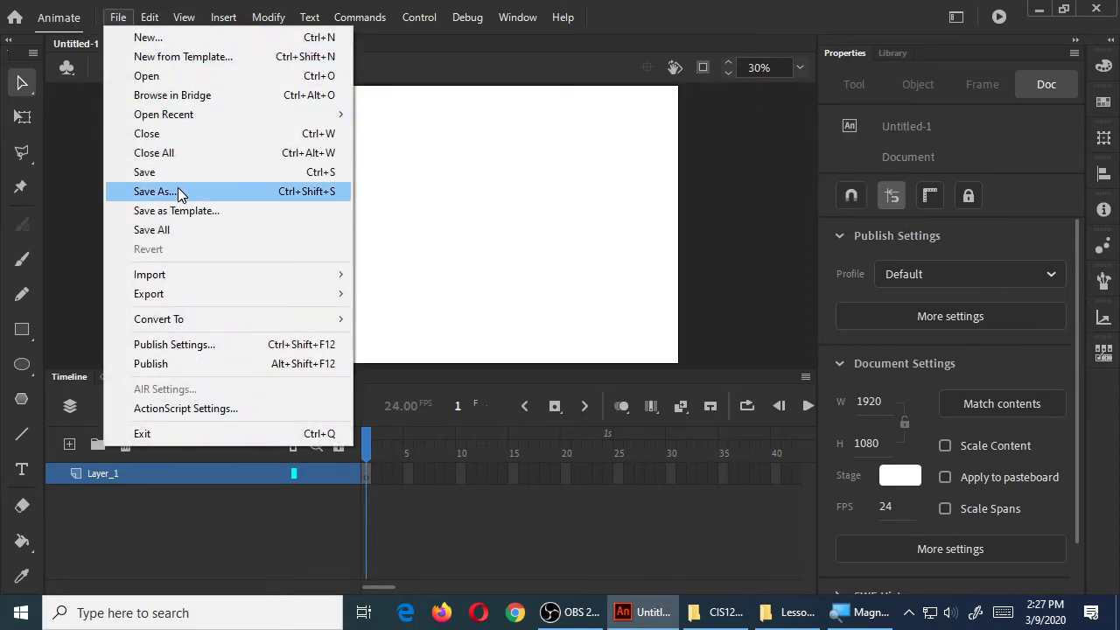
left_click(179, 192)
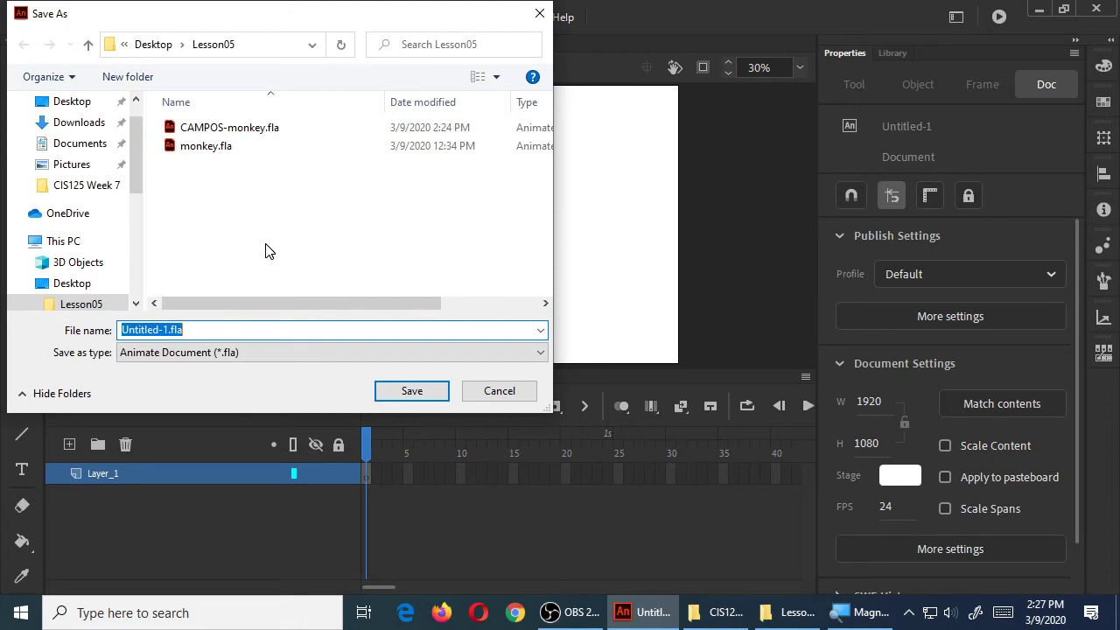
type("CAMPOS-Prac")
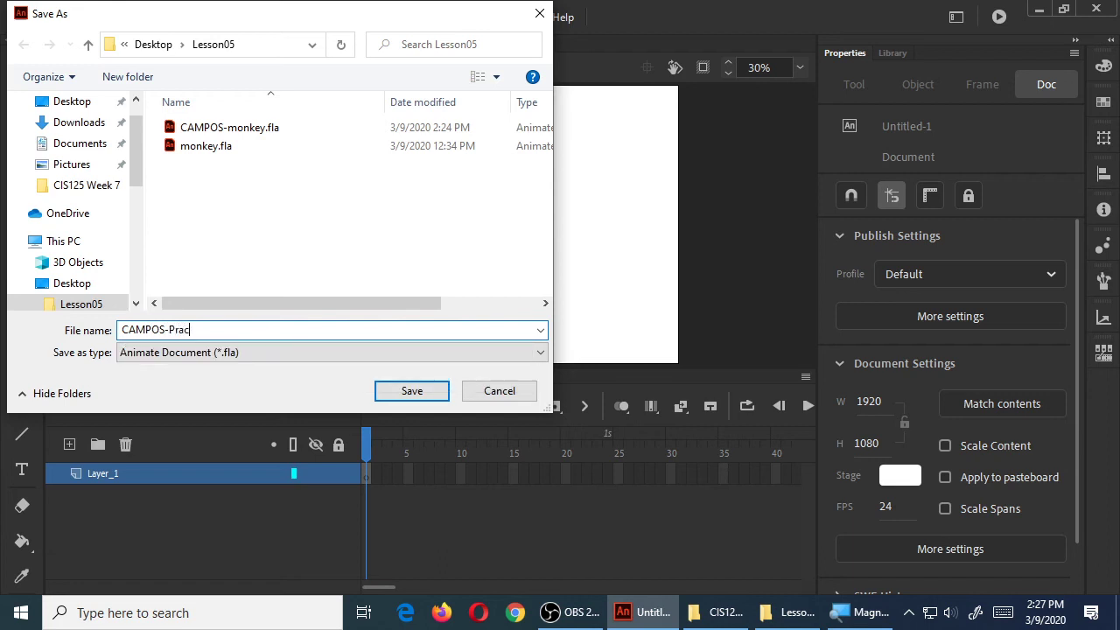
type("ticed")
key("BackSpace")
left_click(393, 390)
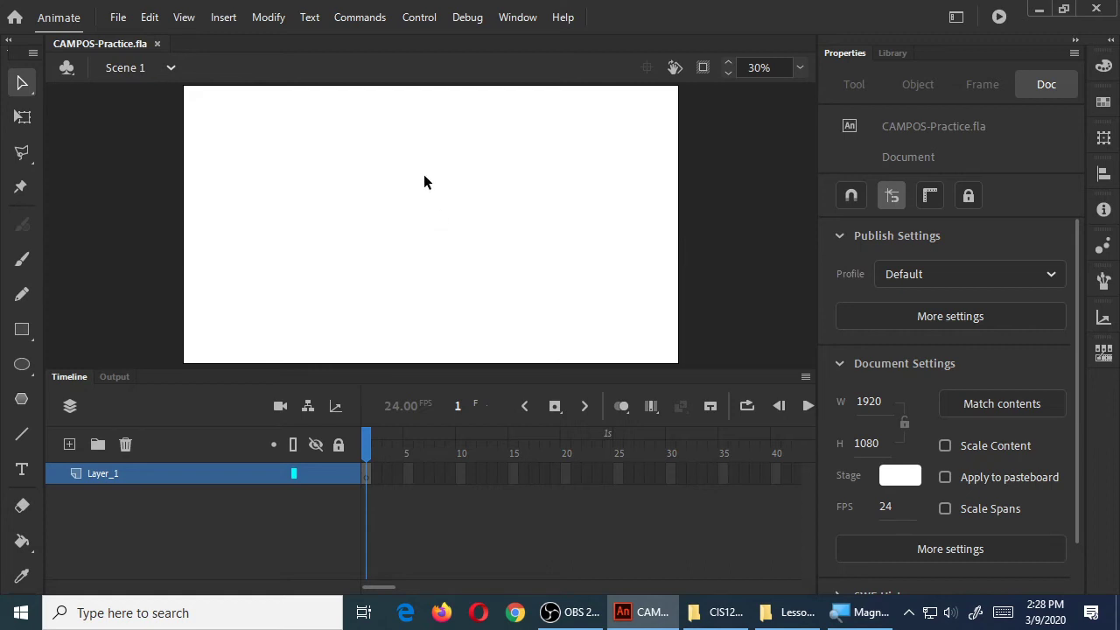
key("b")
mouse_move(458, 141)
left_mouse_down()
mouse_move(412, 197)
mouse_move(371, 216)
mouse_move(413, 196)
mouse_move(382, 251)
mouse_move(407, 223)
left_mouse_up()
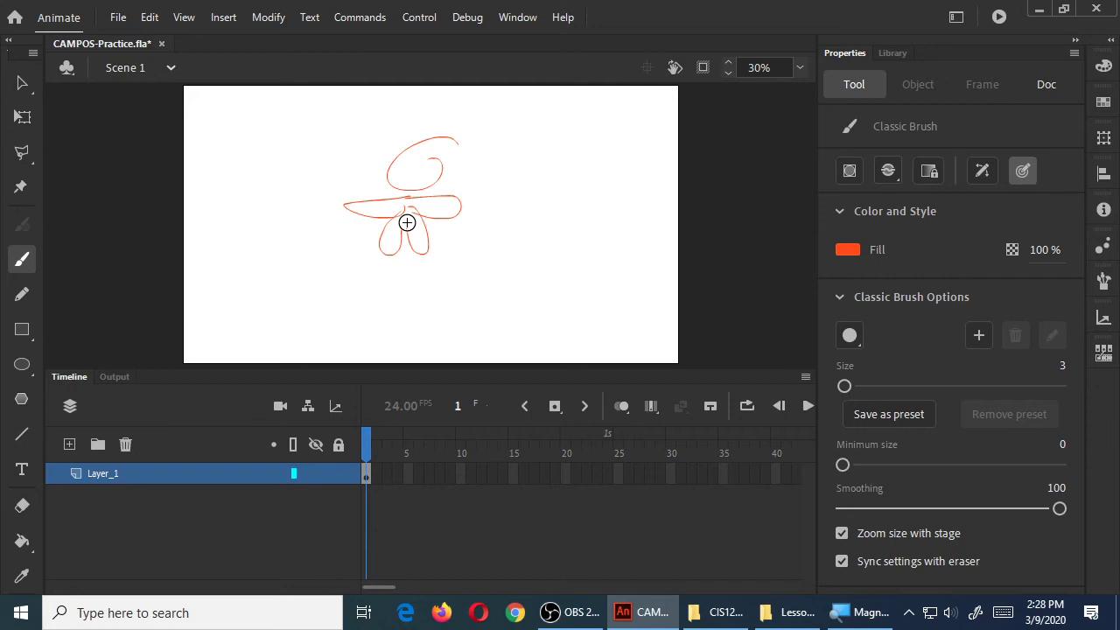
key("ctrl+z")
key("ctrl+z")
key("ctrl+z")
key("ctrl+z")
key("ctrl+z")
key("ctrl+z")
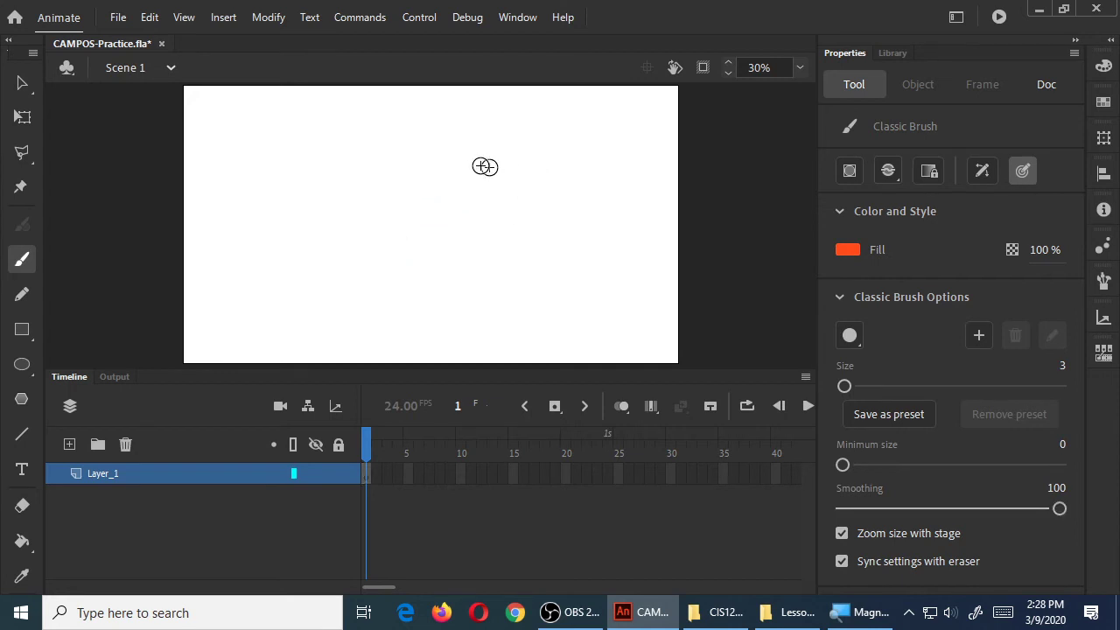
Step: Sketch an orange Classic Brush robot in separate parts: slanted head with face, boxy torso, arms with hands, legs and feet; save the document
mouse_move(382, 133)
left_mouse_down()
mouse_move(447, 184)
mouse_move(421, 136)
mouse_move(381, 134)
mouse_move(396, 159)
mouse_move(419, 151)
mouse_move(418, 167)
mouse_move(387, 170)
left_mouse_up()
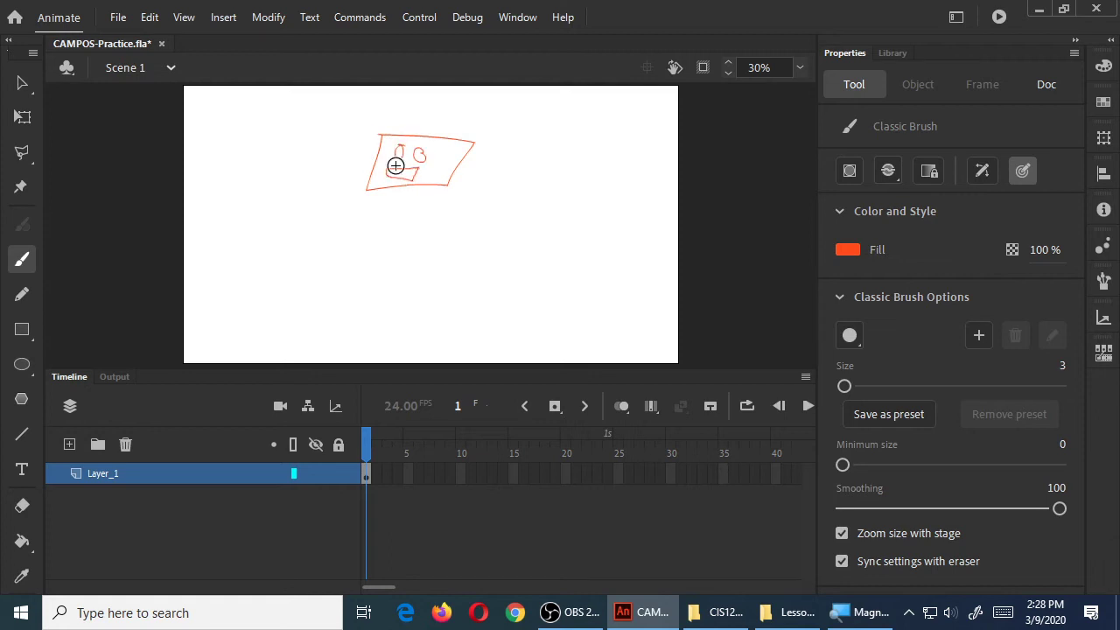
mouse_move(368, 210)
left_mouse_down()
mouse_move(359, 277)
mouse_move(434, 268)
mouse_move(451, 216)
mouse_move(359, 210)
left_mouse_up()
mouse_move(474, 220)
left_mouse_down()
mouse_move(510, 232)
mouse_move(475, 224)
mouse_move(469, 236)
mouse_move(509, 245)
mouse_move(539, 221)
mouse_move(518, 251)
mouse_move(531, 222)
left_mouse_up()
mouse_move(355, 219)
left_mouse_down()
mouse_move(323, 216)
mouse_move(352, 230)
mouse_move(353, 219)
mouse_move(316, 210)
mouse_move(307, 229)
mouse_move(324, 220)
left_mouse_up()
mouse_move(368, 293)
left_mouse_down()
mouse_move(362, 321)
mouse_move(383, 298)
mouse_move(374, 295)
mouse_move(419, 320)
mouse_move(408, 291)
left_mouse_up()
mouse_move(375, 327)
left_mouse_down()
mouse_move(348, 327)
mouse_move(361, 339)
mouse_move(375, 327)
mouse_move(432, 333)
mouse_move(393, 334)
left_mouse_up()
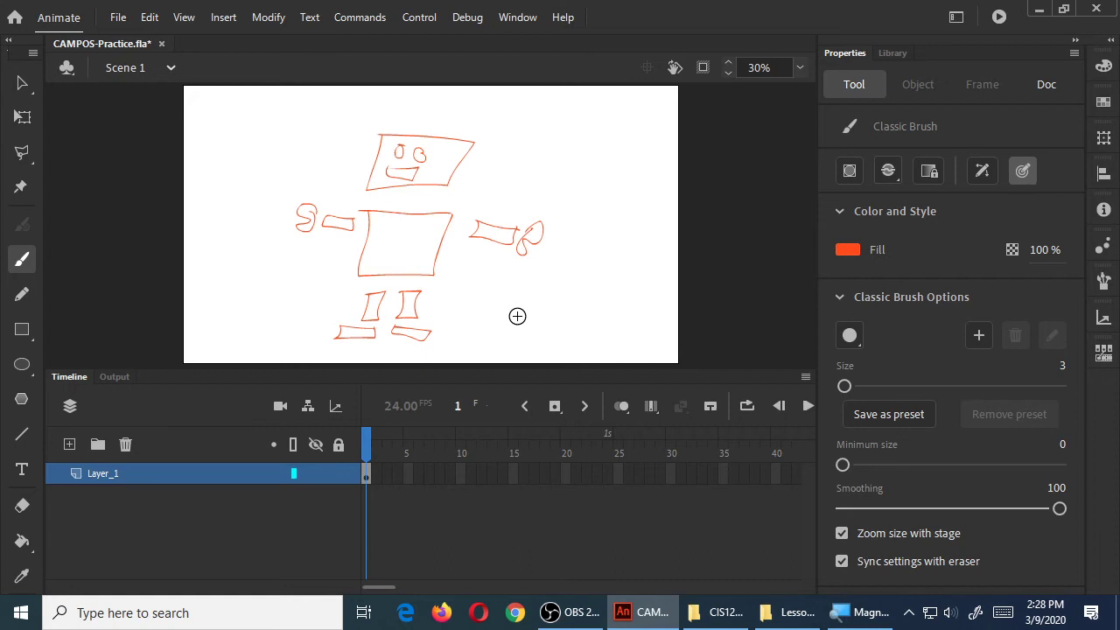
key("ctrl+s")
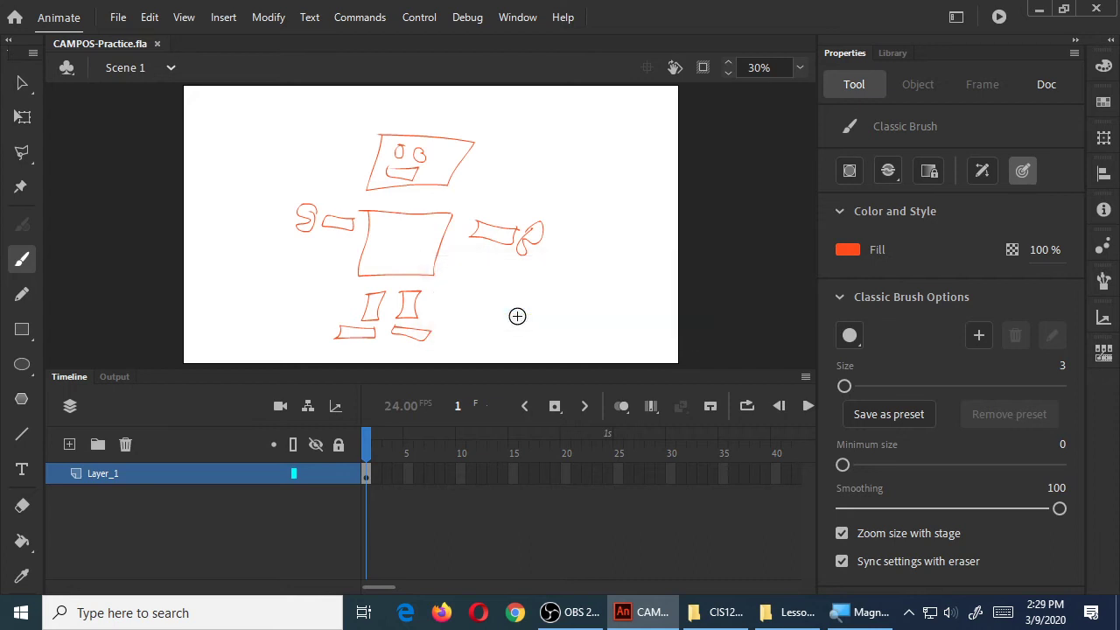
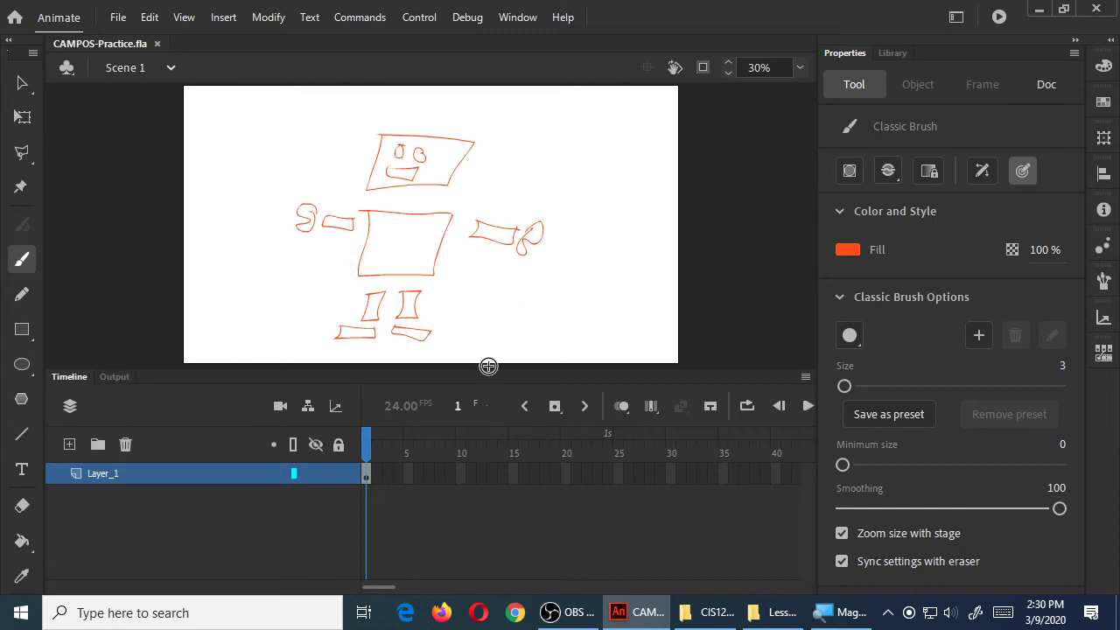
Step: Enlarge the stage area by shortening the timeline, and select the arm and hand on the robot's far right with the Selection tool
left_click_drag(489, 366, 500, 511)
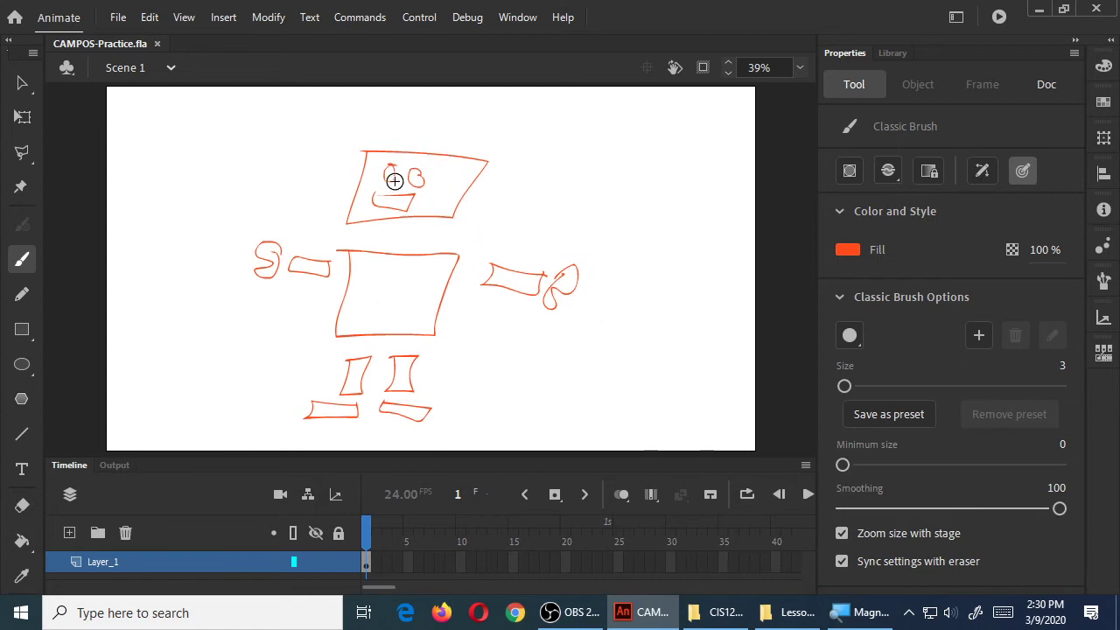
left_click(25, 156)
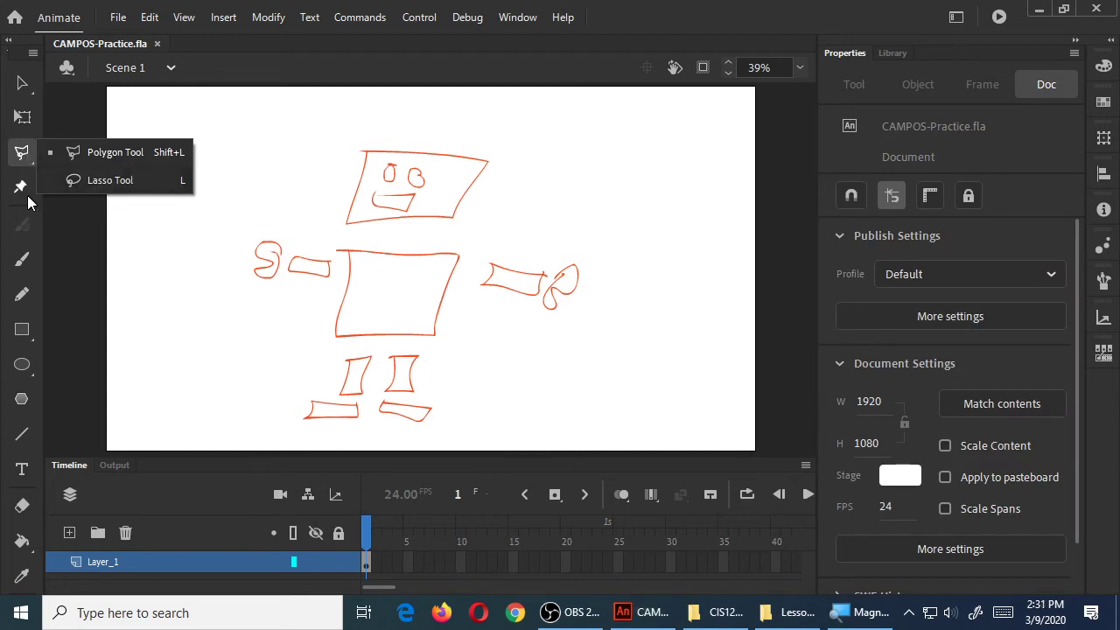
left_click(23, 91)
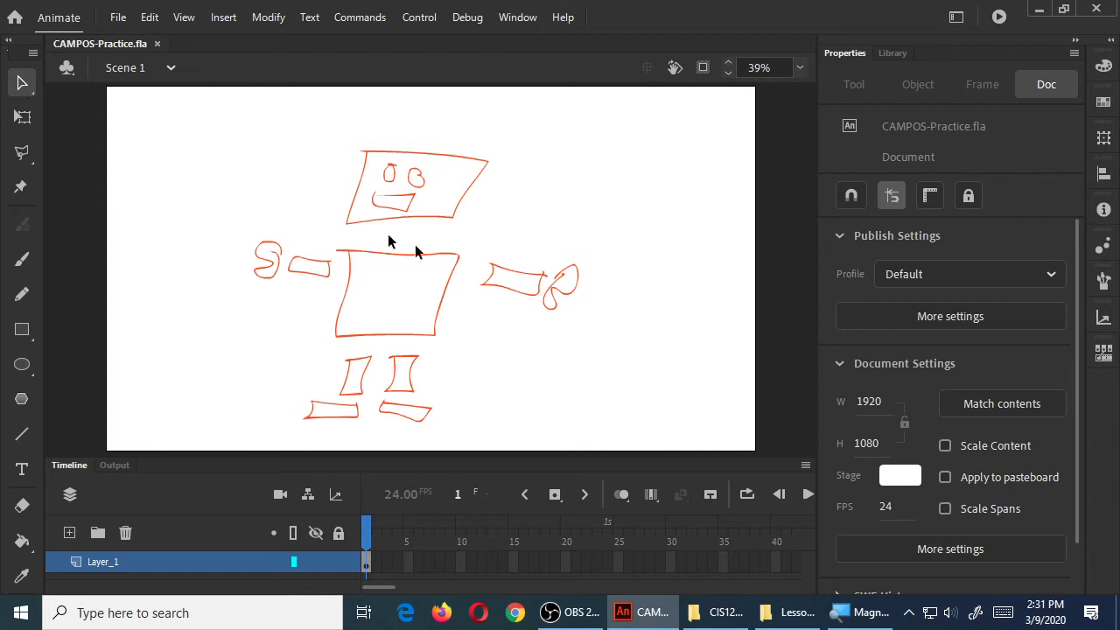
left_click_drag(472, 235, 546, 317)
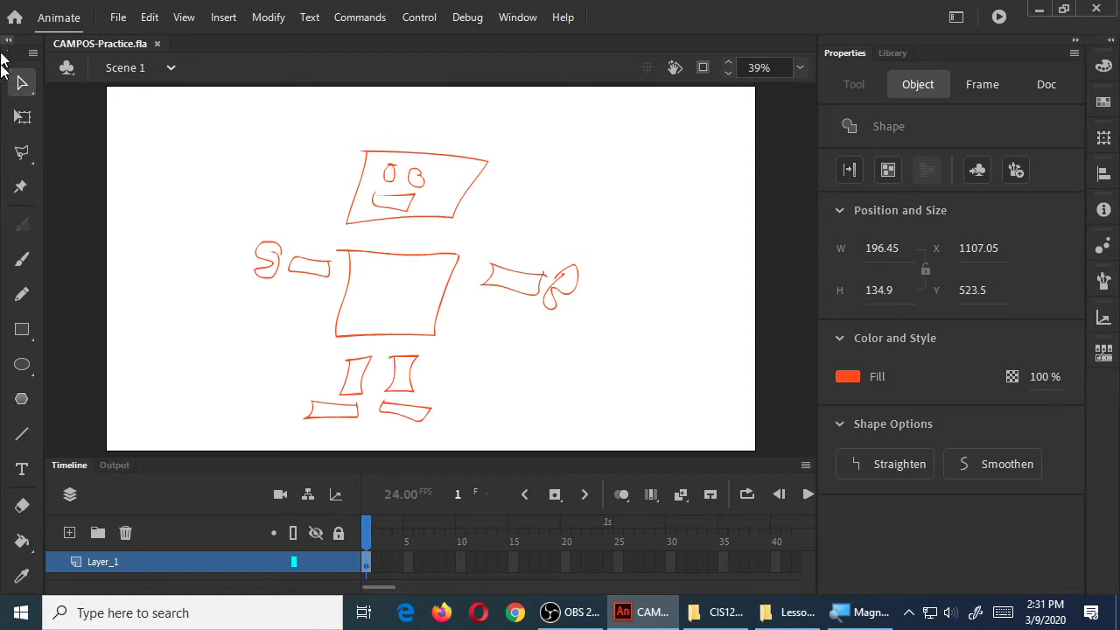
Step: Switch to the Lasso tool, try freehand selections around separate robot parts, and clear the selection
left_click(21, 154)
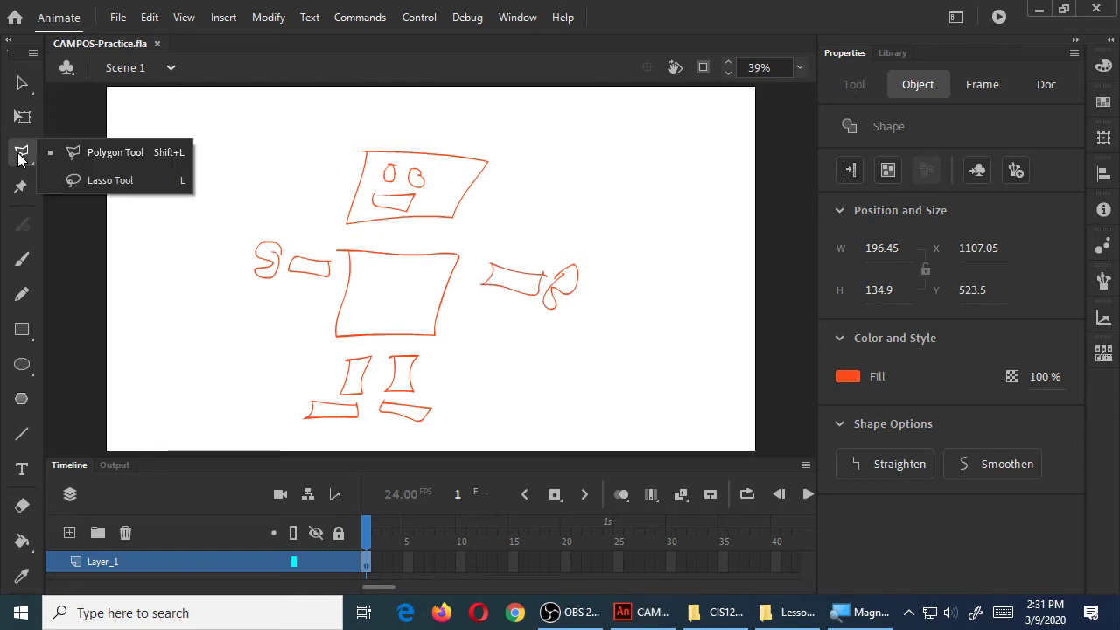
left_click(21, 154)
left_click(21, 154)
left_click(57, 177)
mouse_move(473, 143)
left_mouse_down()
mouse_move(411, 126)
mouse_move(352, 133)
mouse_move(330, 221)
mouse_move(380, 238)
mouse_move(445, 237)
mouse_move(509, 215)
mouse_move(521, 164)
mouse_move(463, 146)
left_mouse_up()
mouse_move(482, 238)
left_mouse_down()
mouse_move(546, 256)
mouse_move(522, 328)
mouse_move(488, 326)
mouse_move(466, 290)
mouse_move(476, 257)
left_mouse_up()
left_click(577, 172)
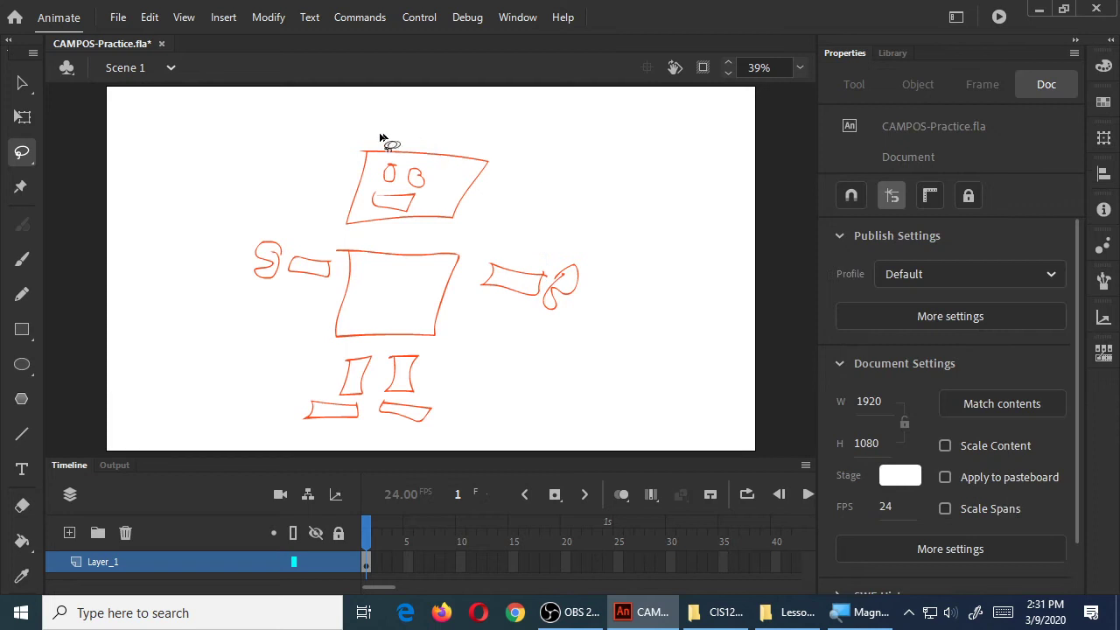
Step: Lasso the robot's whole head with its face and start converting it to a symbol of type Movie Clip
mouse_move(330, 126)
left_mouse_down()
mouse_move(512, 129)
mouse_move(530, 170)
mouse_move(506, 212)
mouse_move(480, 225)
mouse_move(329, 235)
mouse_move(293, 194)
mouse_move(297, 147)
mouse_move(336, 127)
left_mouse_up()
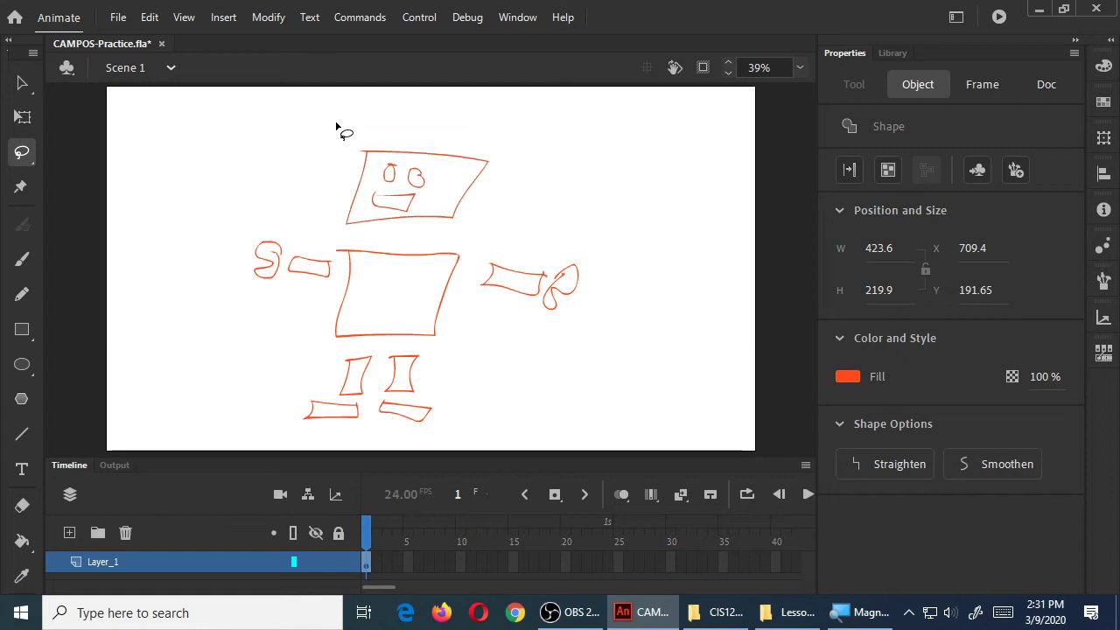
key("F8")
left_click_drag(414, 106, 626, 214)
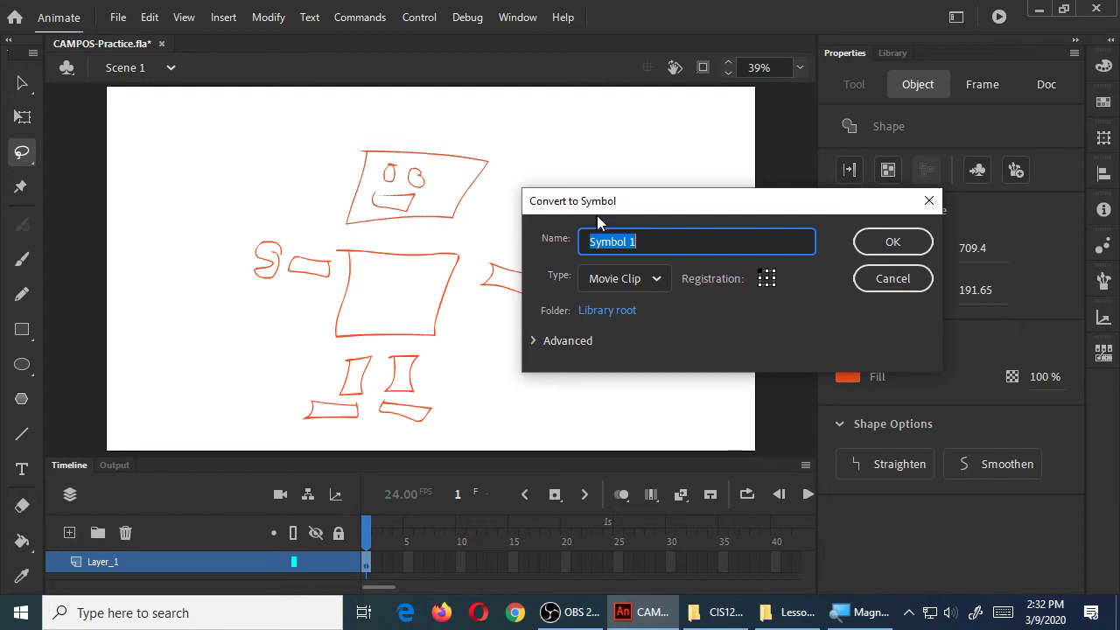
left_click_drag(612, 203, 660, 157)
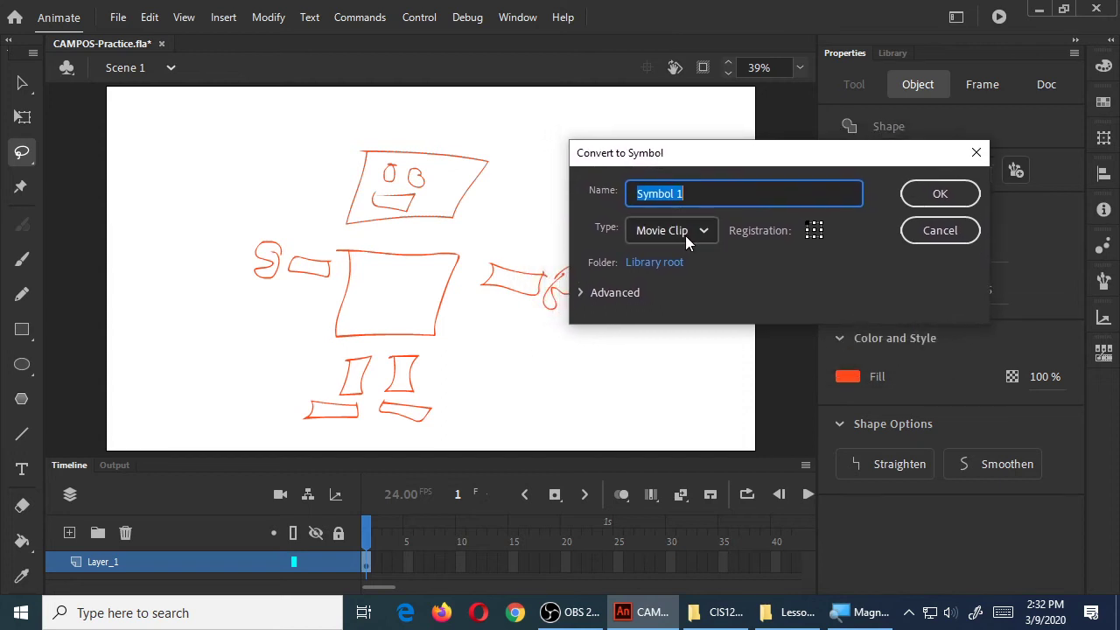
left_click(685, 235)
left_click(777, 287)
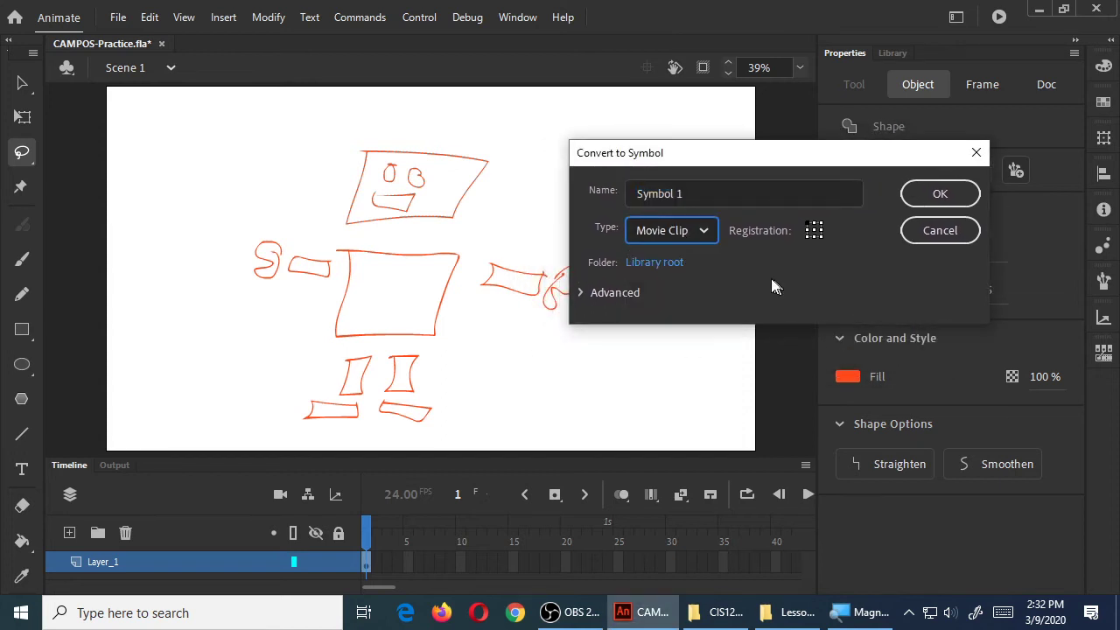
left_click(700, 235)
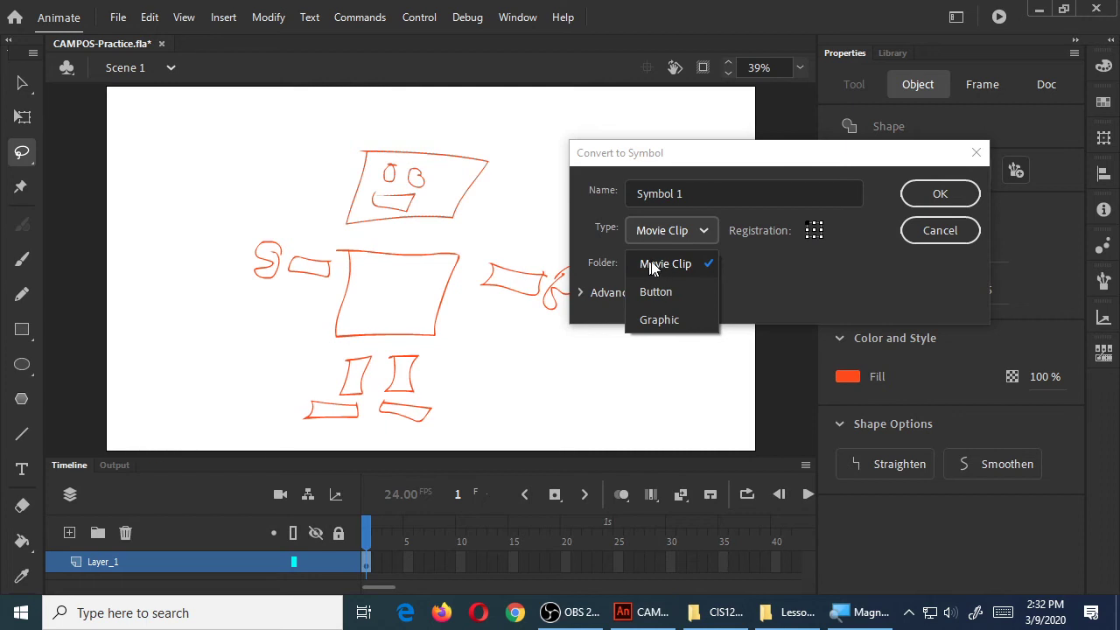
left_click(683, 265)
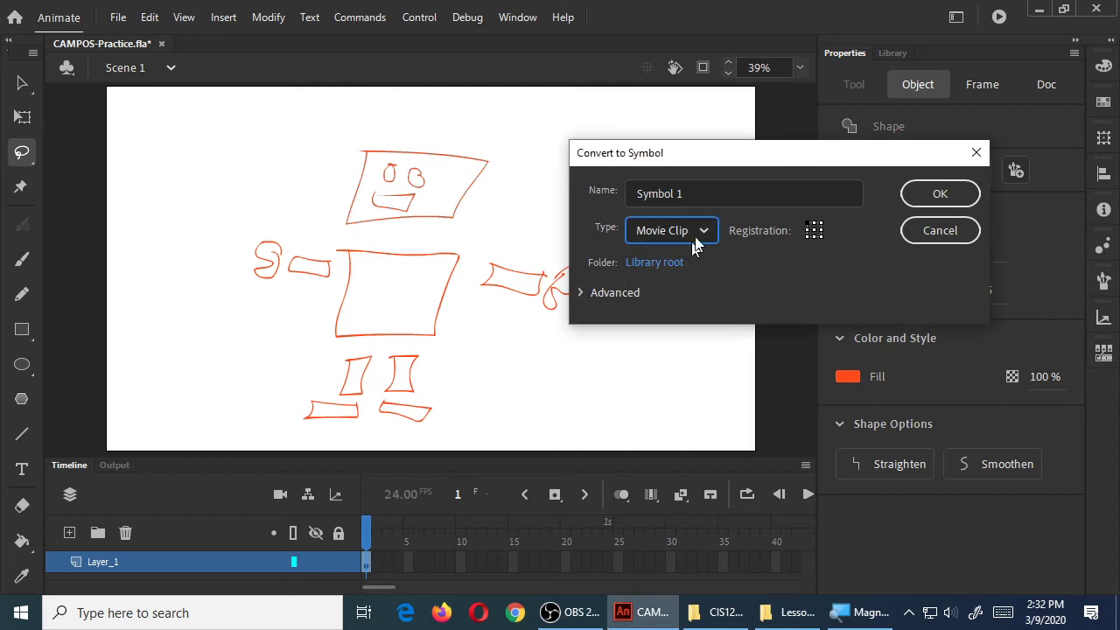
Step: Name the new symbol "head", set its registration point to the centre, and create it
left_click_drag(706, 193, 592, 185)
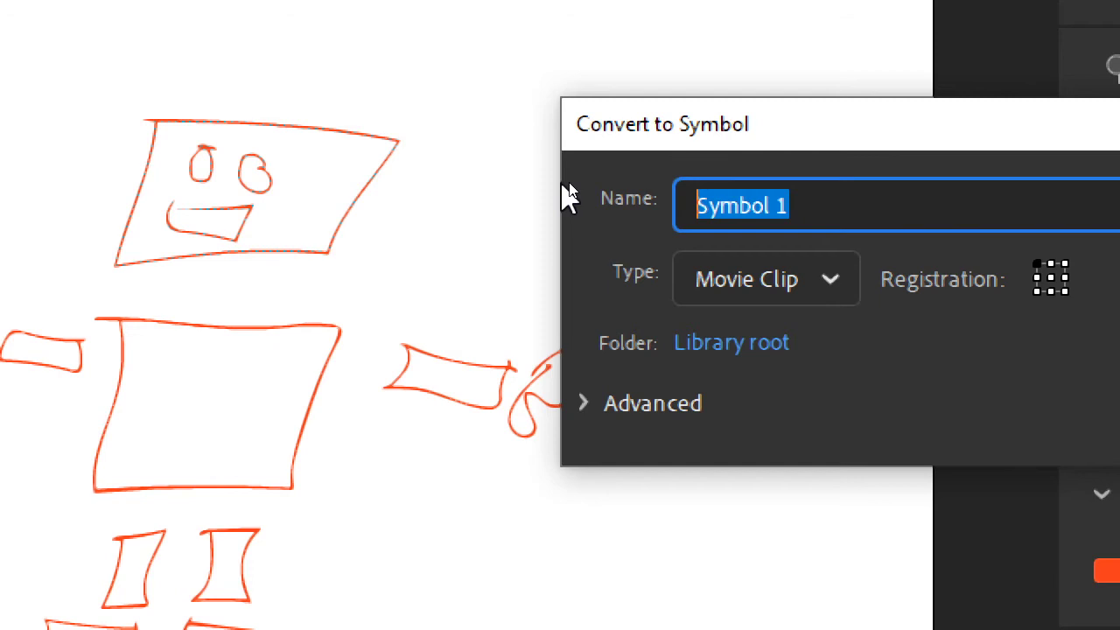
type("head")
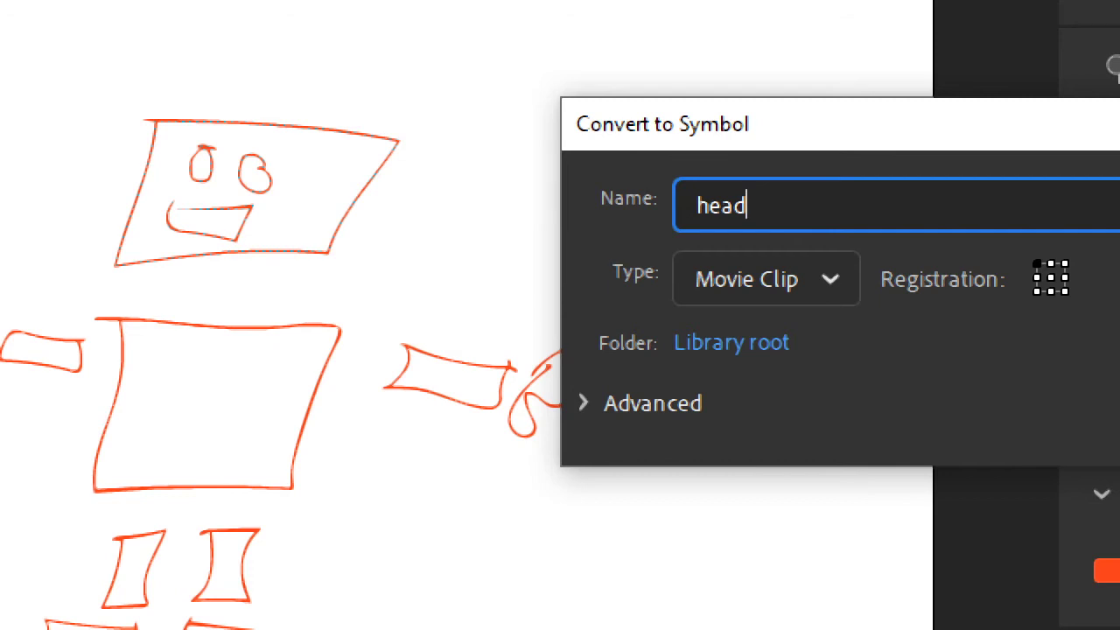
left_click(1051, 273)
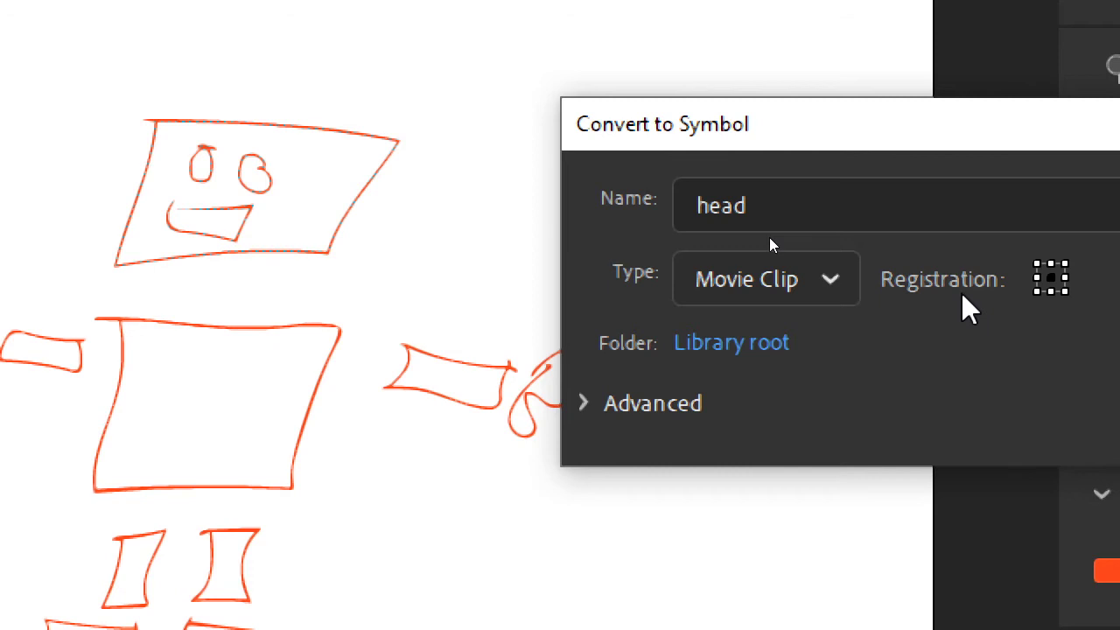
left_click_drag(849, 147, 794, 26)
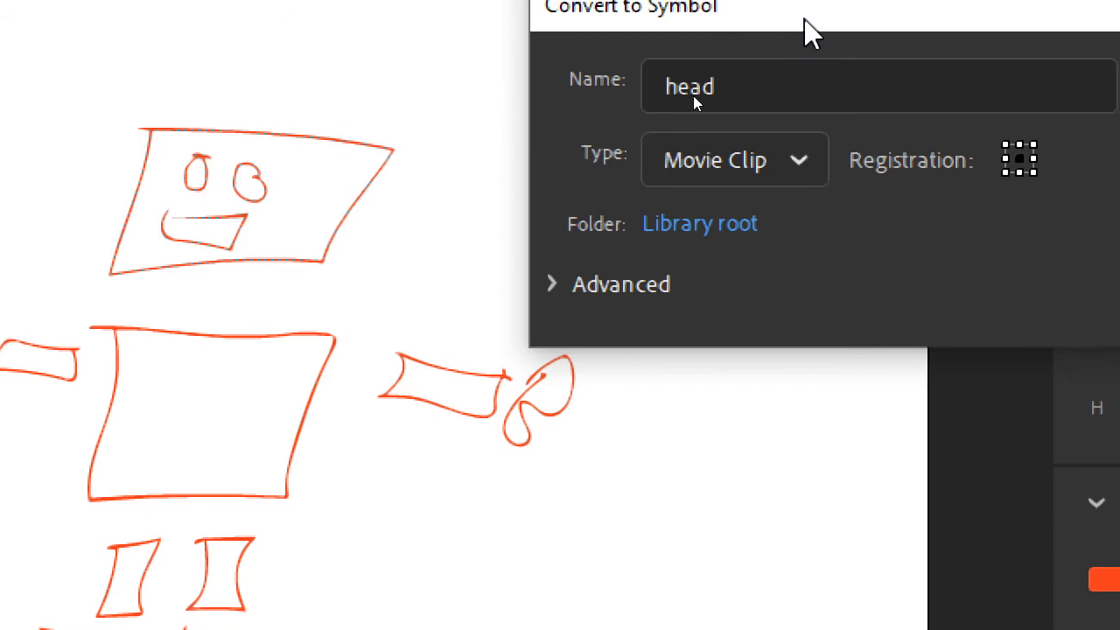
left_click(997, 165)
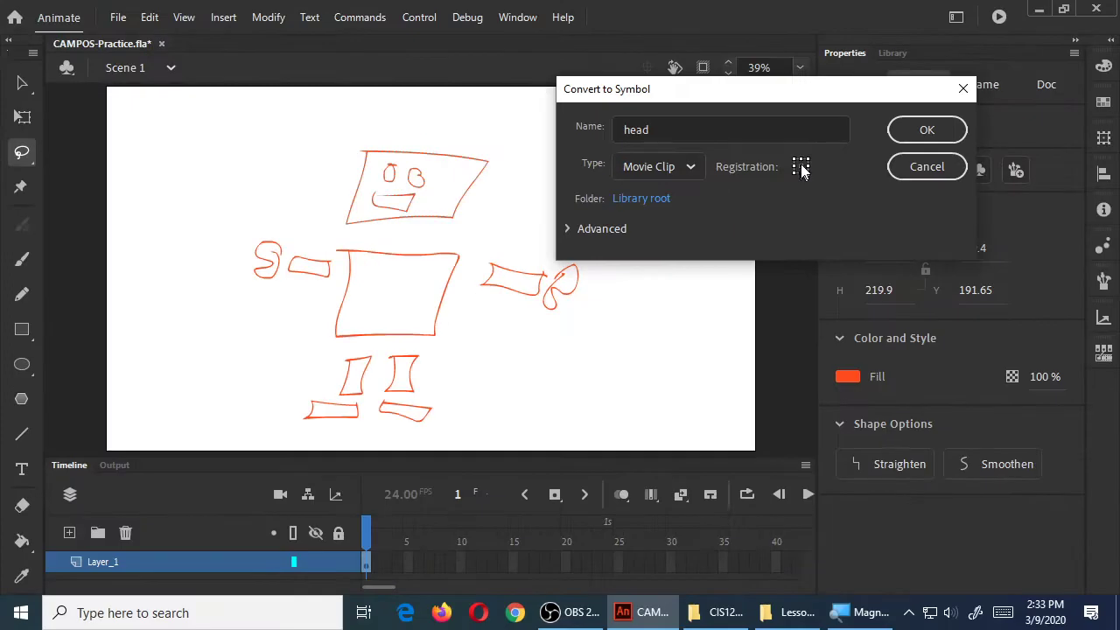
left_click(926, 131)
Step: Try moving the head symbol sideways on the stage and undo the move
left_click_drag(487, 171, 569, 203)
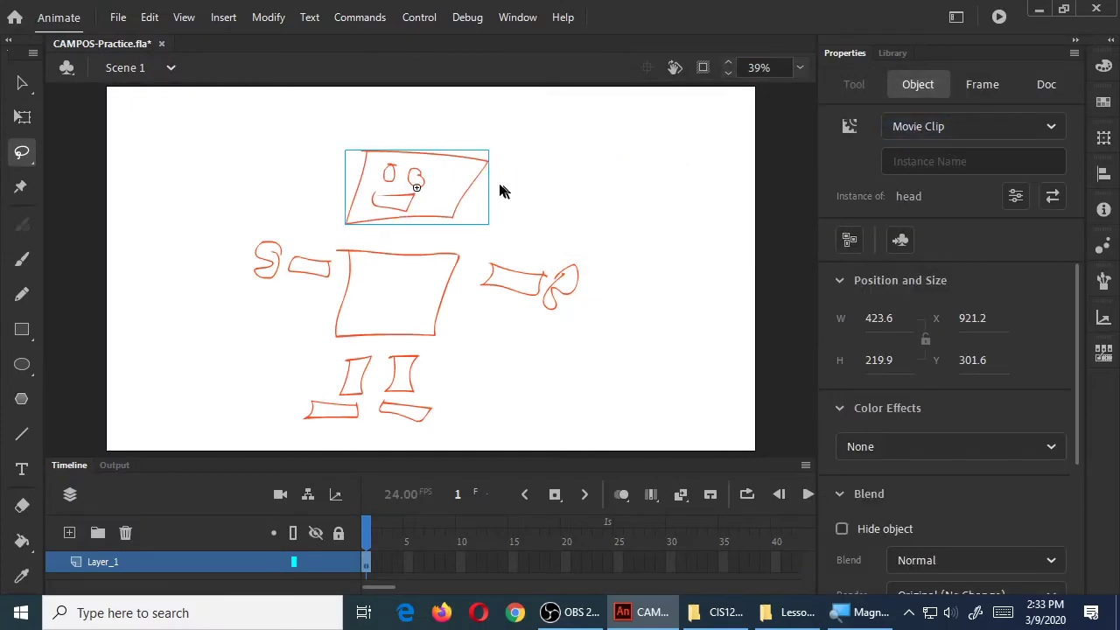
left_click_drag(482, 185, 640, 181)
key("ctrl+z")
Step: Lasso the robot's boxy torso and convert it to a movie clip symbol named "body"
mouse_move(410, 241)
left_mouse_down()
mouse_move(333, 248)
mouse_move(333, 343)
mouse_move(385, 355)
mouse_move(456, 348)
mouse_move(475, 270)
mouse_move(424, 238)
left_mouse_up()
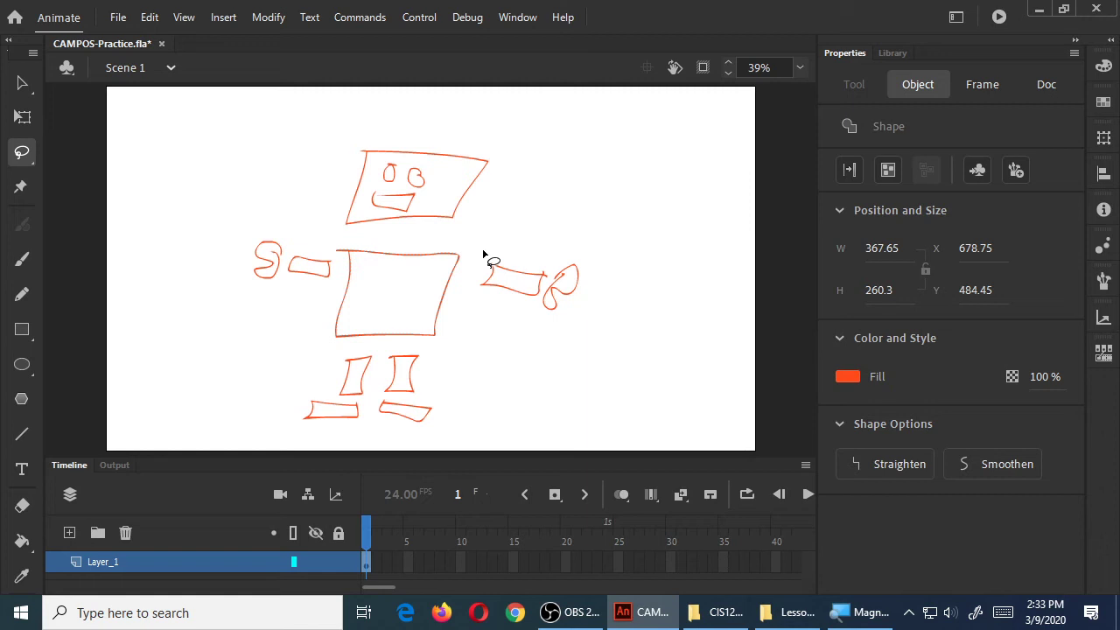
key("F8")
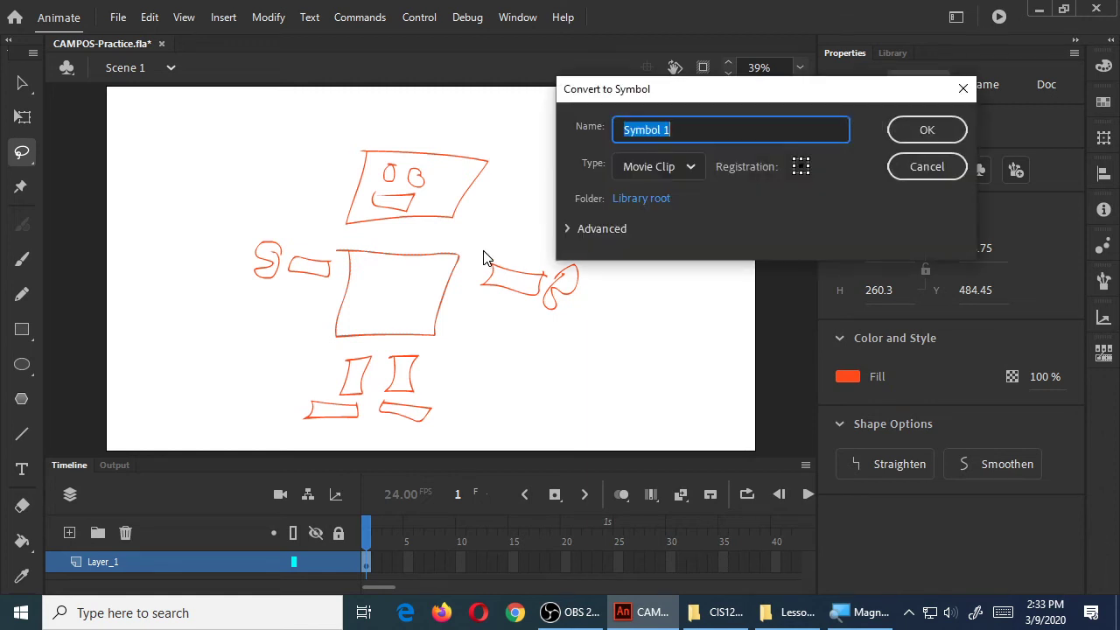
type("body")
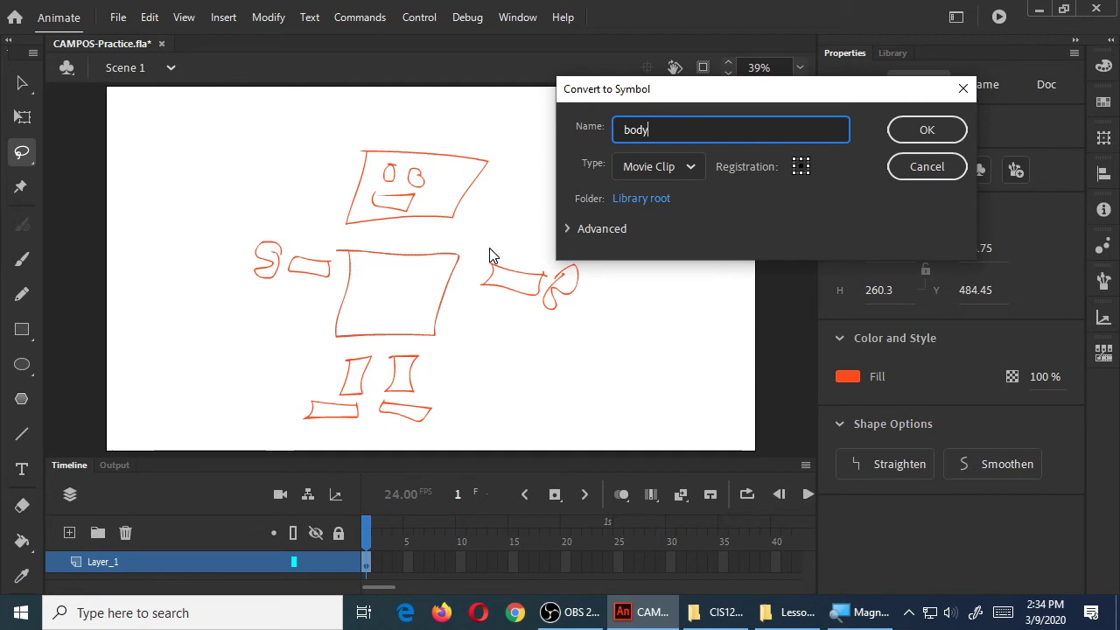
left_click(903, 133)
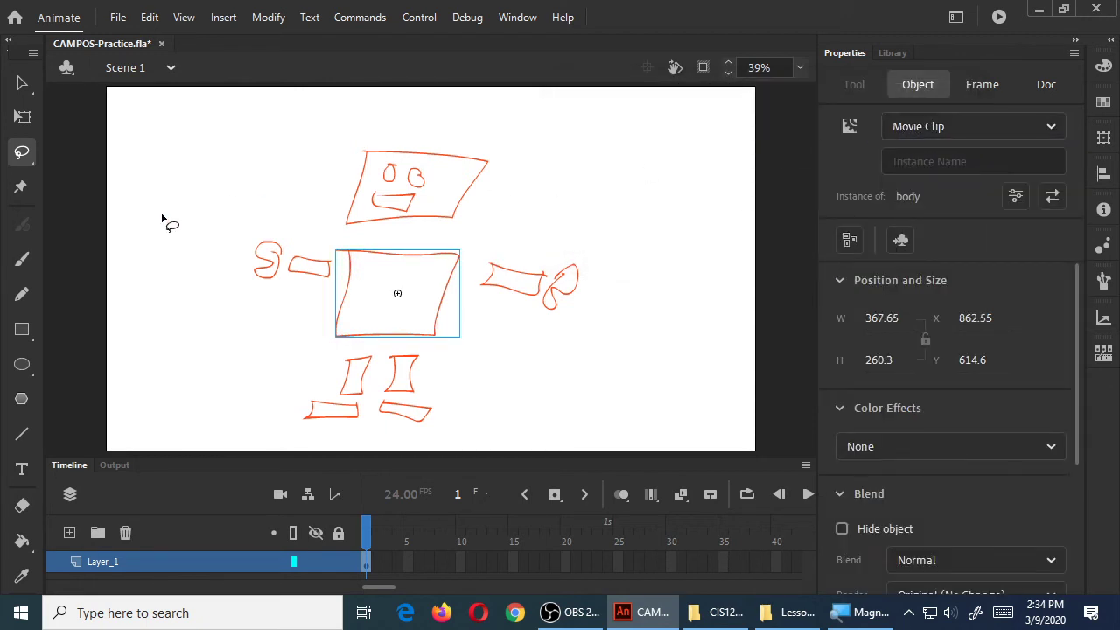
key("ctrl+equal")
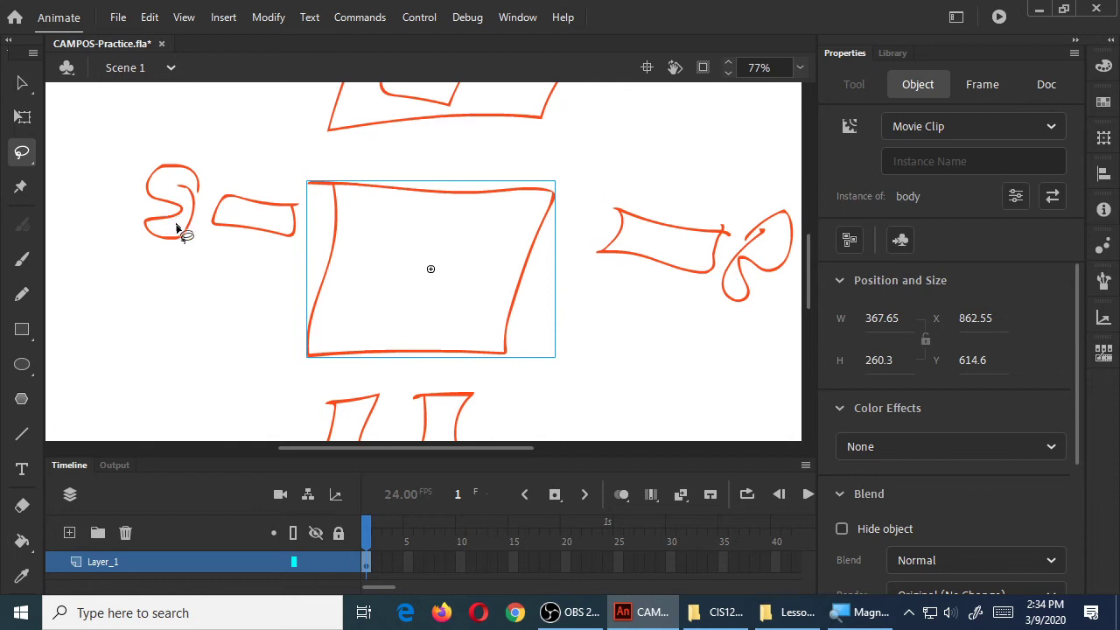
left_click(217, 280)
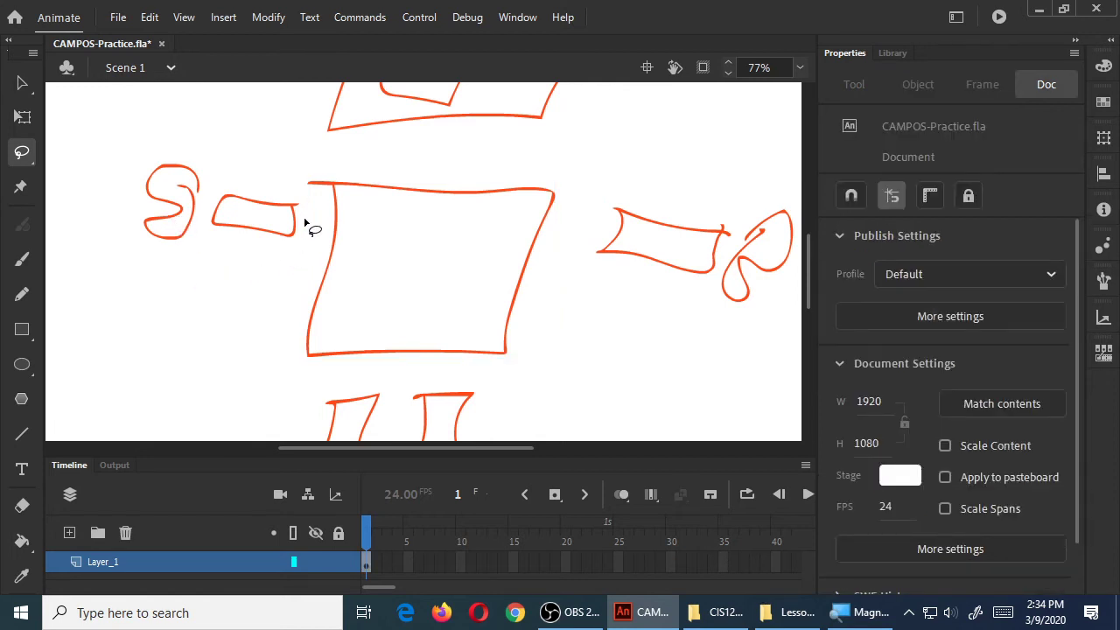
mouse_move(307, 216)
left_mouse_down()
mouse_move(288, 187)
mouse_move(220, 180)
mouse_move(203, 198)
mouse_move(219, 197)
left_mouse_up()
left_click(224, 125)
mouse_move(303, 199)
left_mouse_down()
mouse_move(175, 135)
mouse_move(81, 187)
mouse_move(182, 306)
mouse_move(277, 267)
mouse_move(306, 236)
mouse_move(301, 204)
left_mouse_up()
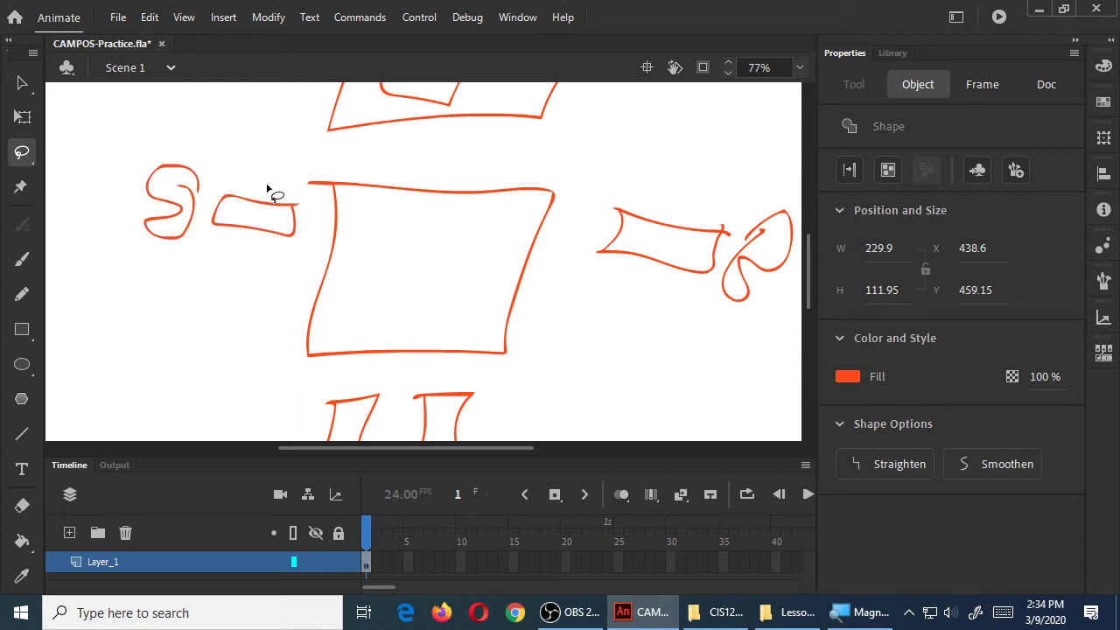
left_click(273, 186)
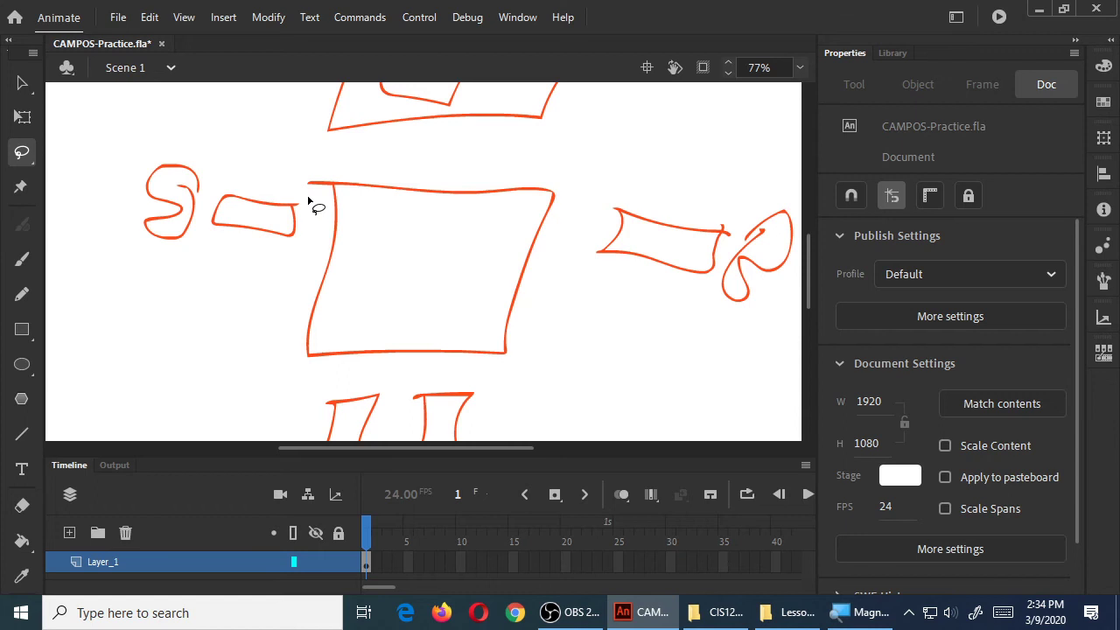
Step: Lasso only the small arm segment between the S-shaped hand and the torso, and convert it to a movie clip named "armRight"
mouse_move(308, 200)
left_mouse_down()
mouse_move(245, 184)
mouse_move(208, 202)
mouse_move(207, 227)
mouse_move(216, 247)
mouse_move(275, 259)
mouse_move(314, 224)
mouse_move(305, 199)
left_mouse_up()
key("F8")
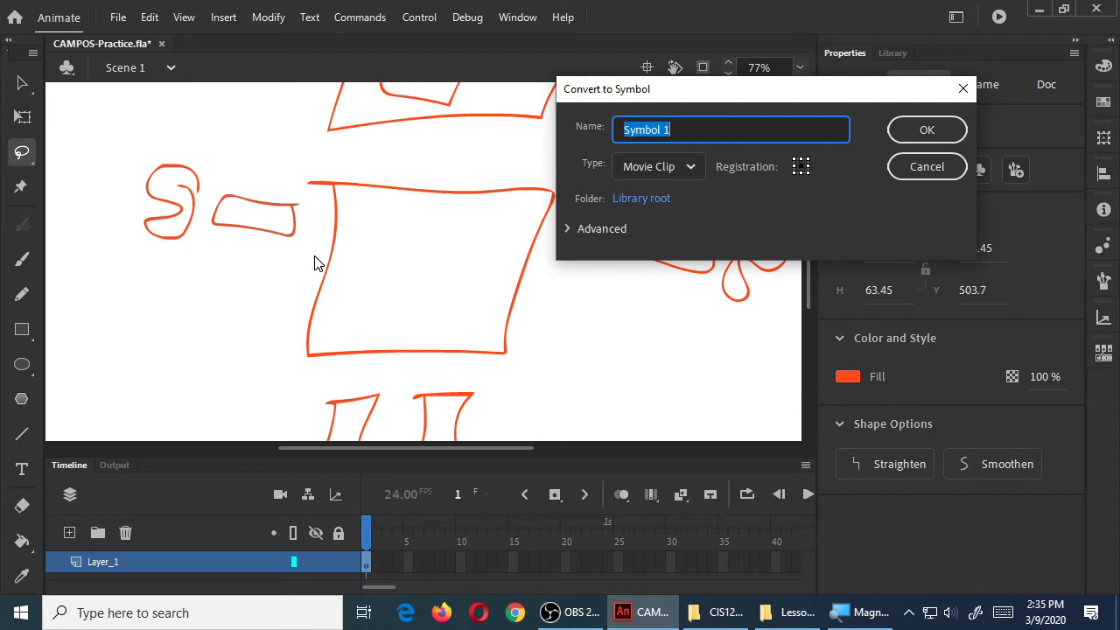
type("armRight")
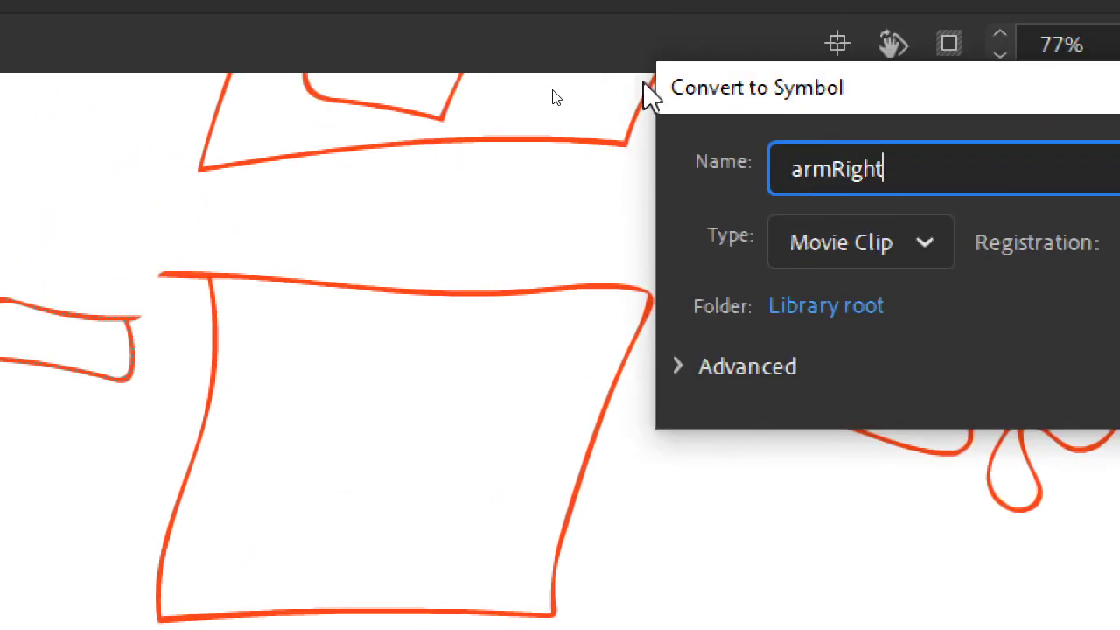
left_click_drag(587, 95, 307, 116)
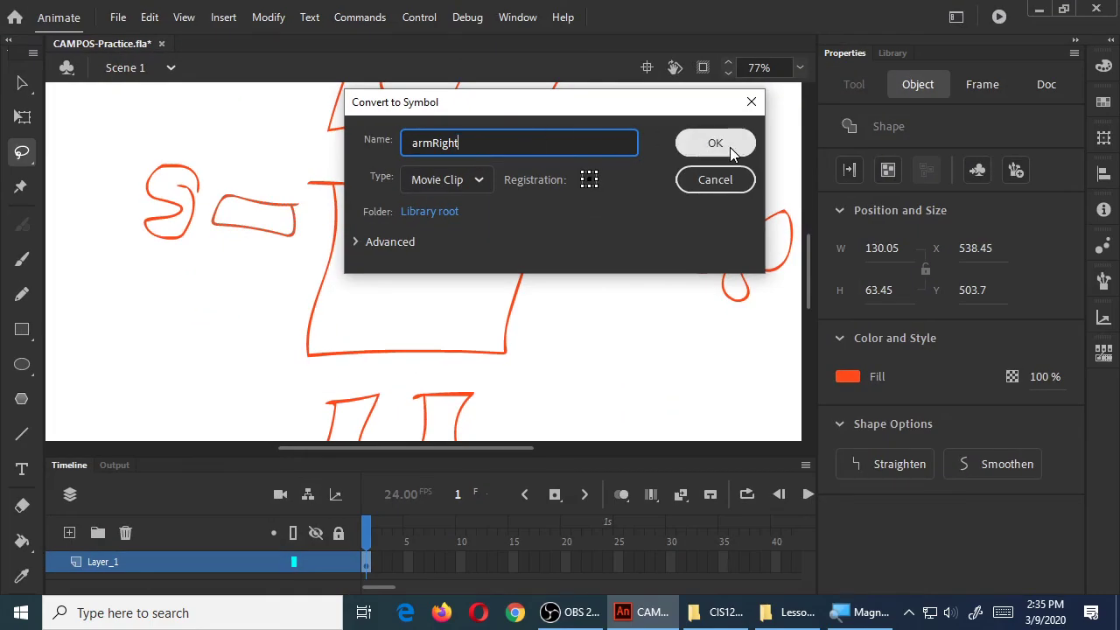
left_click(730, 152)
Step: Lasso the S-shaped hand beside the armRight segment, and show the document's symbol library widened to its full details
left_click(214, 160)
mouse_move(142, 132)
left_mouse_down()
mouse_move(202, 149)
mouse_move(195, 244)
mouse_move(127, 265)
mouse_move(129, 158)
left_mouse_up()
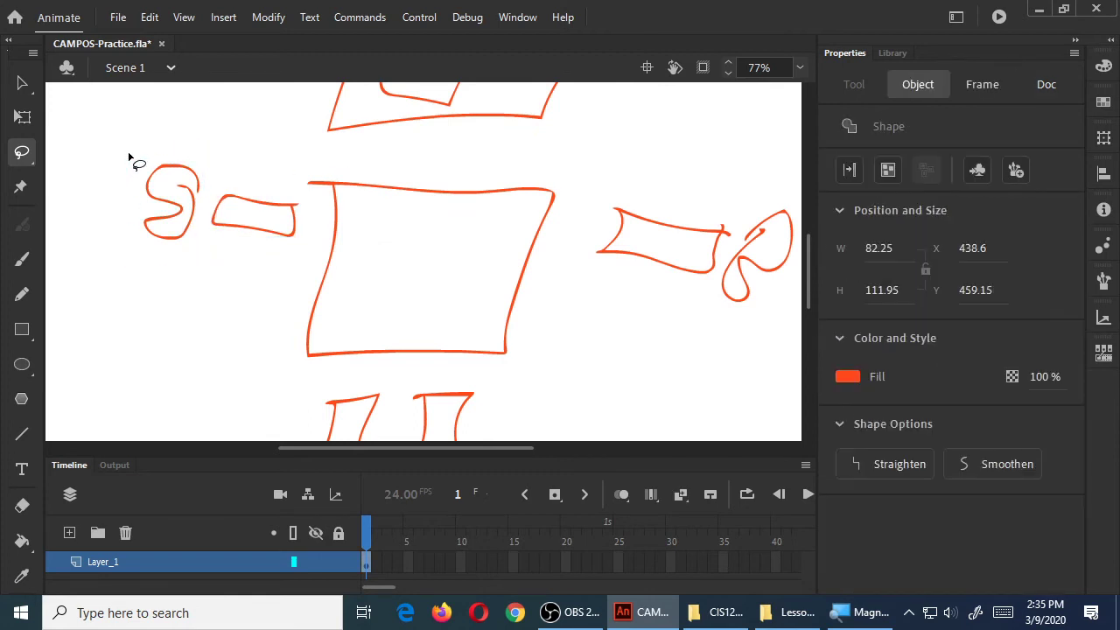
key("F8")
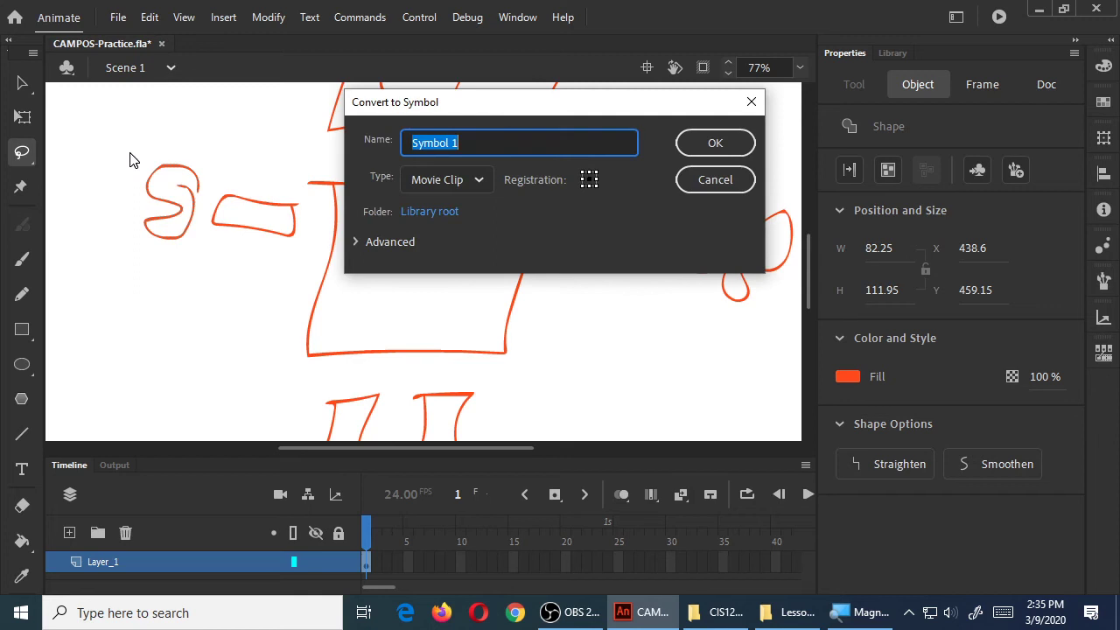
key("Escape")
left_click(882, 51)
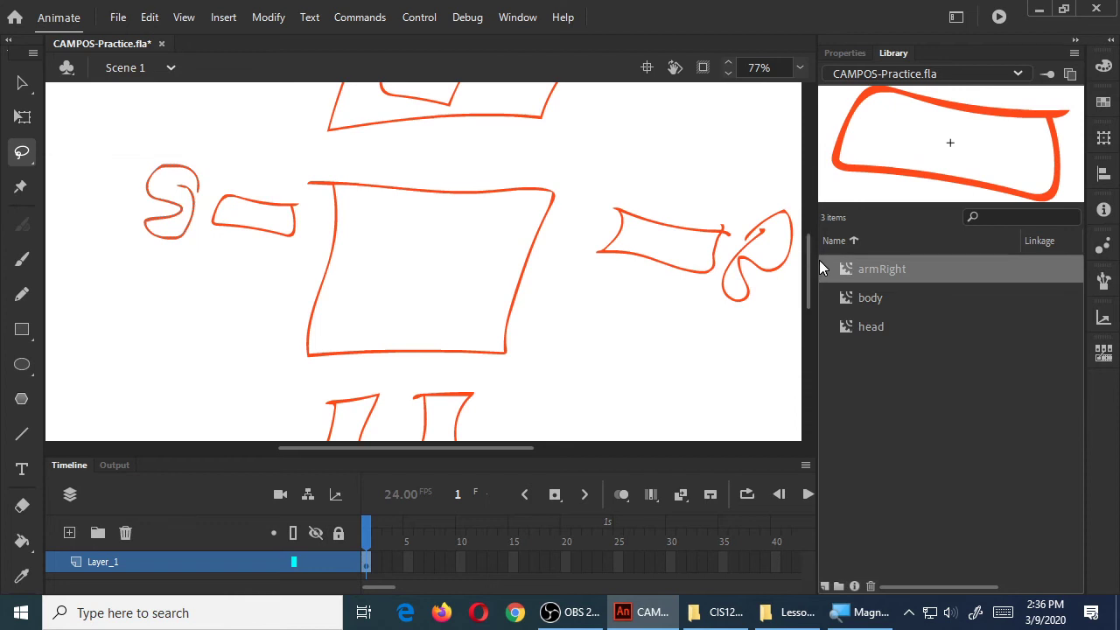
left_click_drag(818, 260, 331, 232)
Step: Convert the selected S-shaped hand to a movie clip symbol named "armRightHand"
key("F8")
left_click_drag(531, 111, 363, 326)
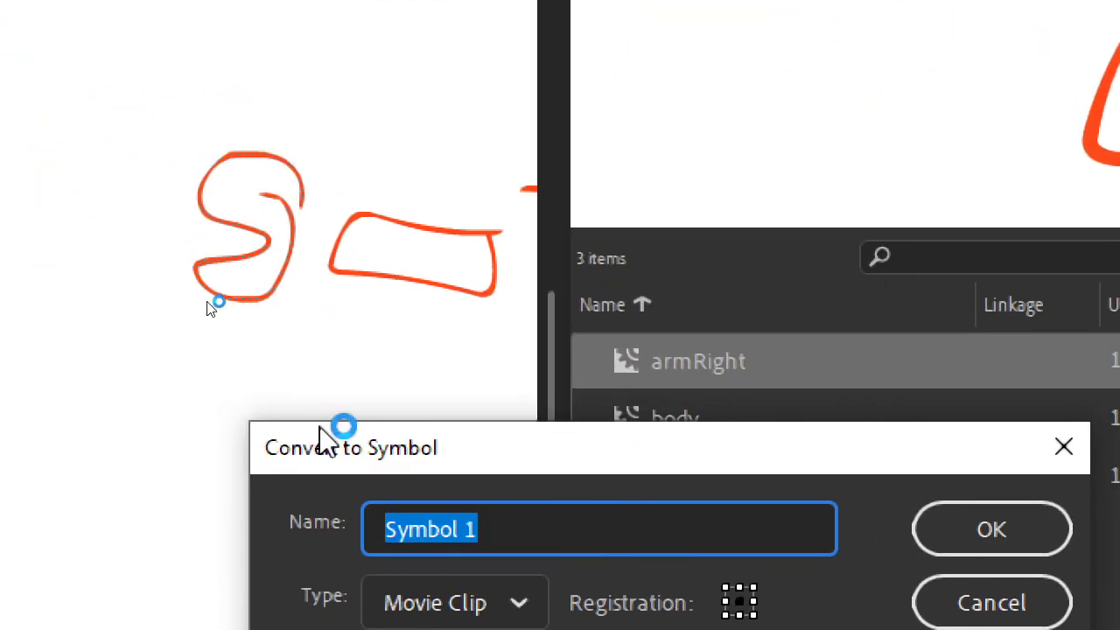
type("armRightHand")
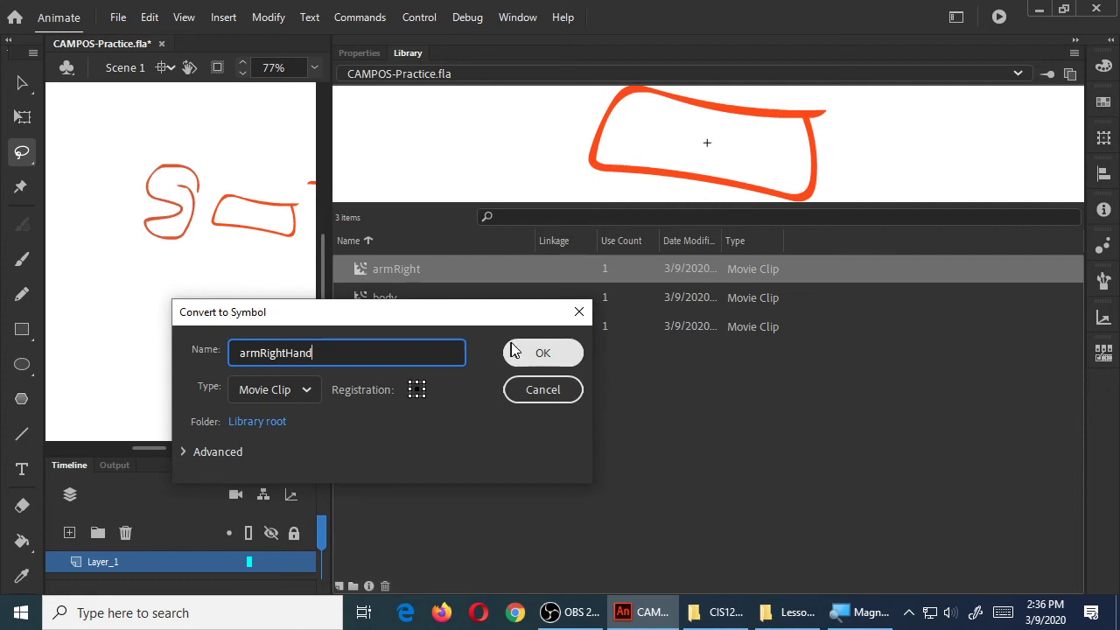
left_click(959, 513)
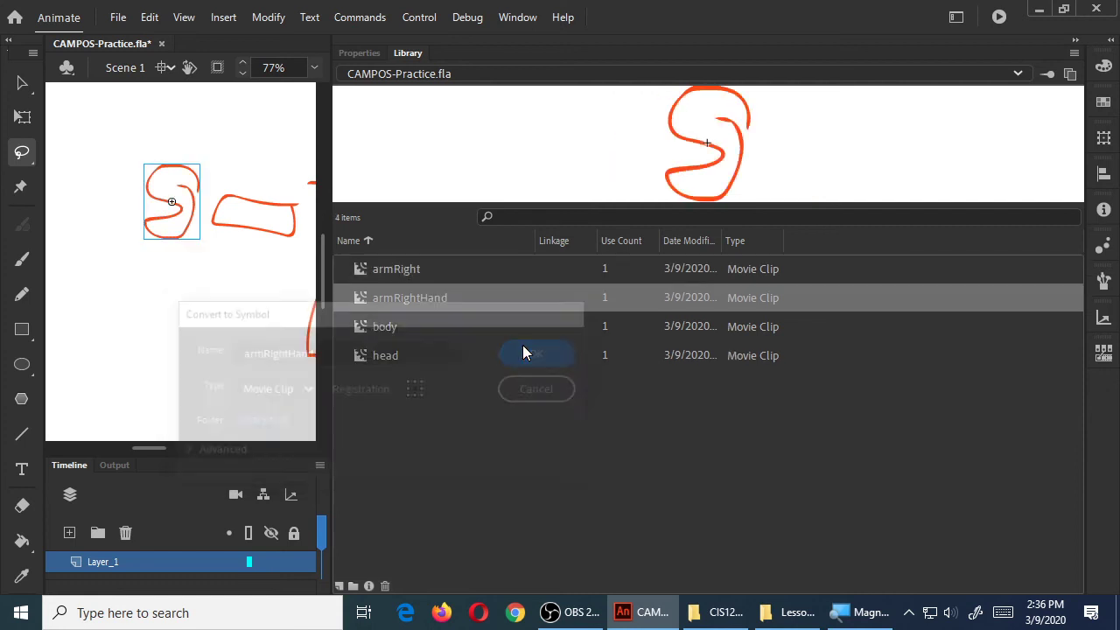
Step: Lasso only the arm segment on the side of the torso opposite armRight, and convert it to a movie clip named "armLeft"
left_click_drag(157, 448, 218, 446)
mouse_move(242, 209)
left_mouse_down()
mouse_move(229, 243)
mouse_move(248, 231)
mouse_move(238, 238)
mouse_move(237, 225)
mouse_move(198, 309)
mouse_move(112, 289)
mouse_move(75, 212)
mouse_move(160, 169)
mouse_move(210, 180)
left_mouse_up()
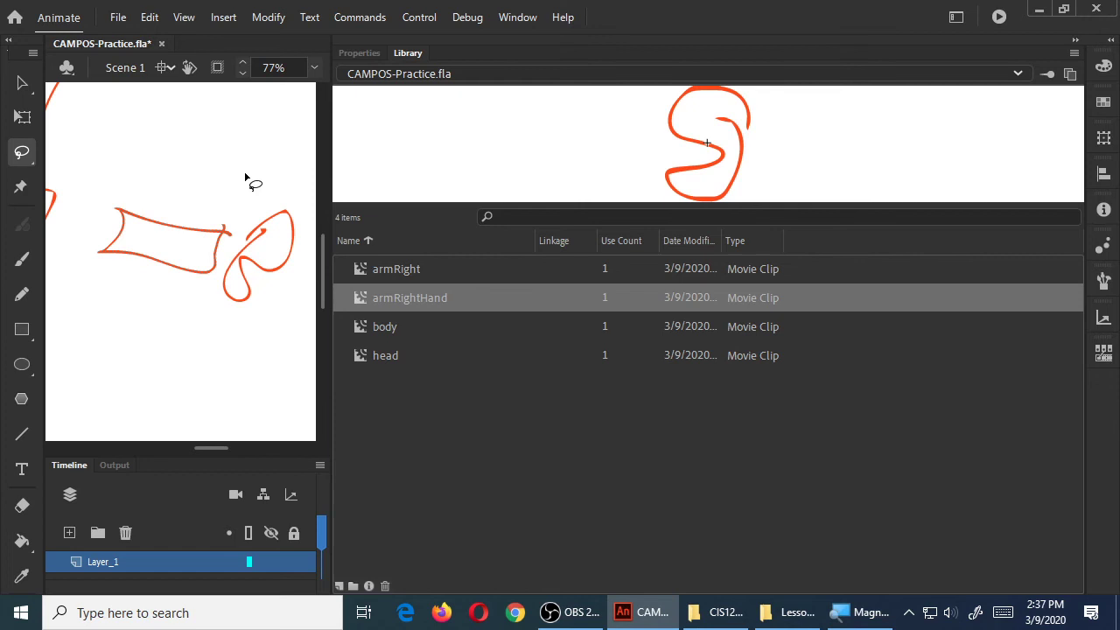
key("F8")
type("armLeft")
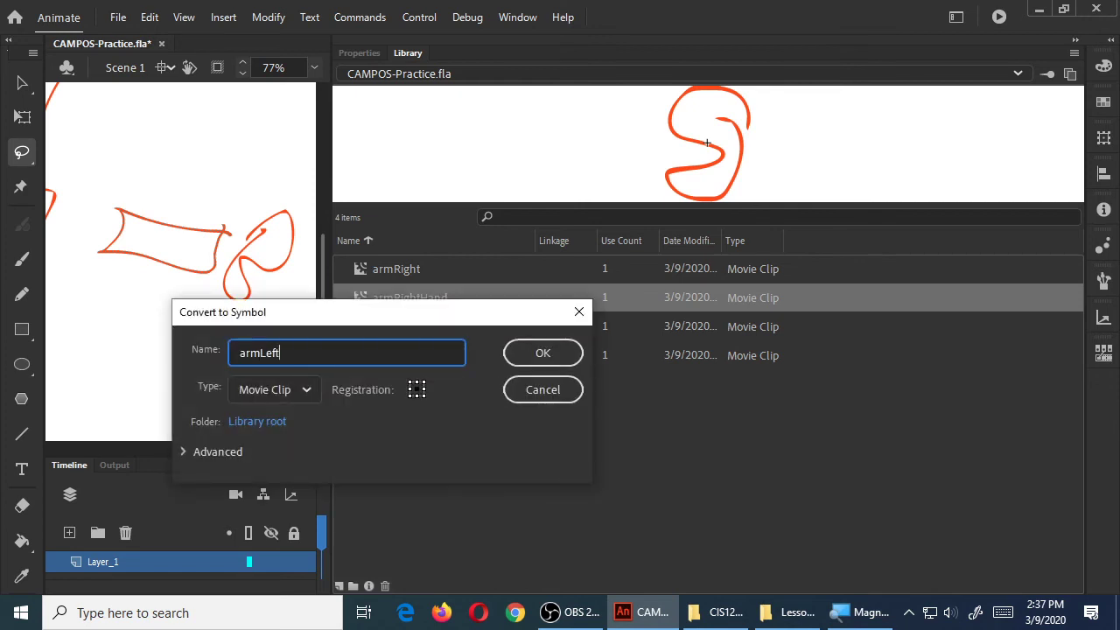
key("Return")
Step: Lasso the looped hand beside the armLeft segment and convert it to a movie clip symbol named "armLeftHand"
mouse_move(267, 197)
left_mouse_down()
mouse_move(223, 262)
mouse_move(216, 316)
mouse_move(261, 323)
mouse_move(293, 301)
mouse_move(307, 164)
left_mouse_up()
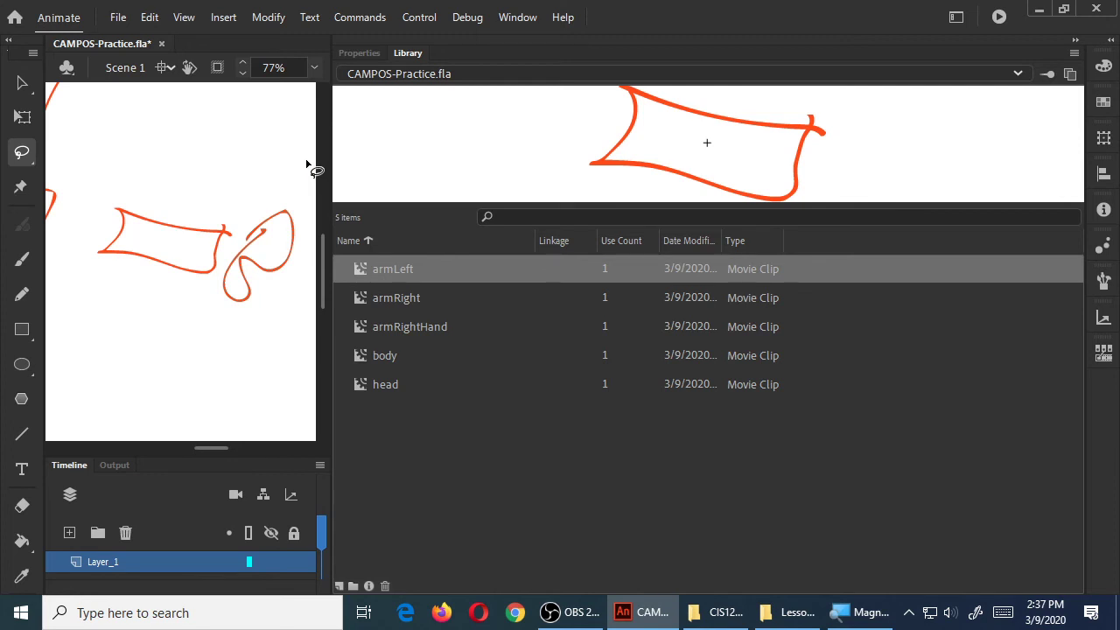
key("F8")
type("armleft")
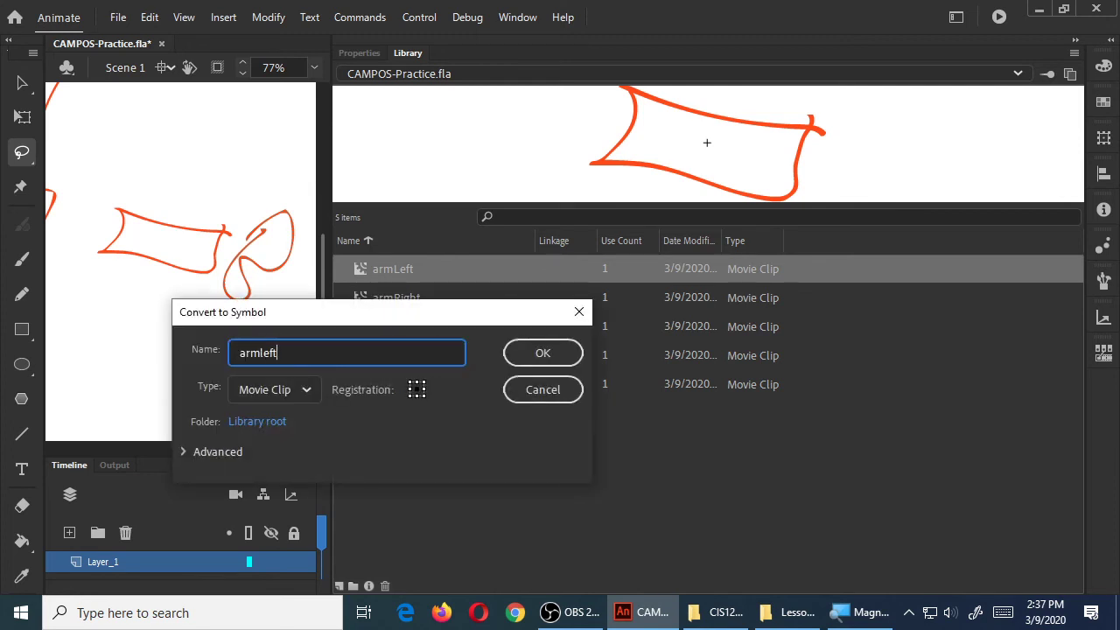
type("ha")
key("BackSpace")
key("BackSpace")
key("BackSpace")
key("BackSpace")
key("BackSpace")
key("BackSpace")
type("LeftHand")
left_click_drag(349, 308, 321, 428)
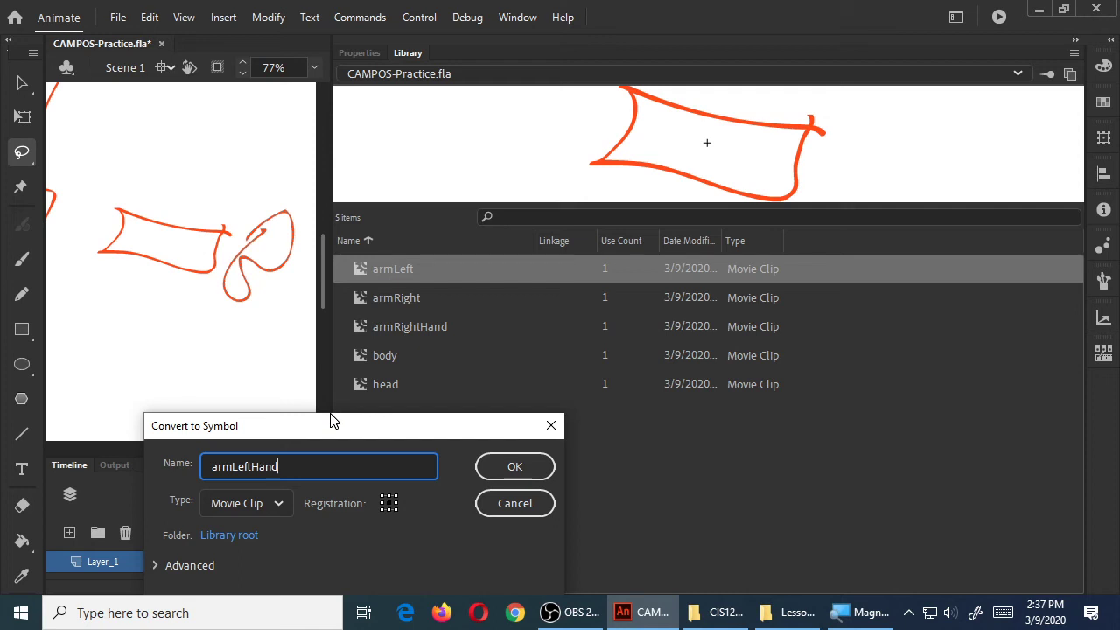
left_click(515, 467)
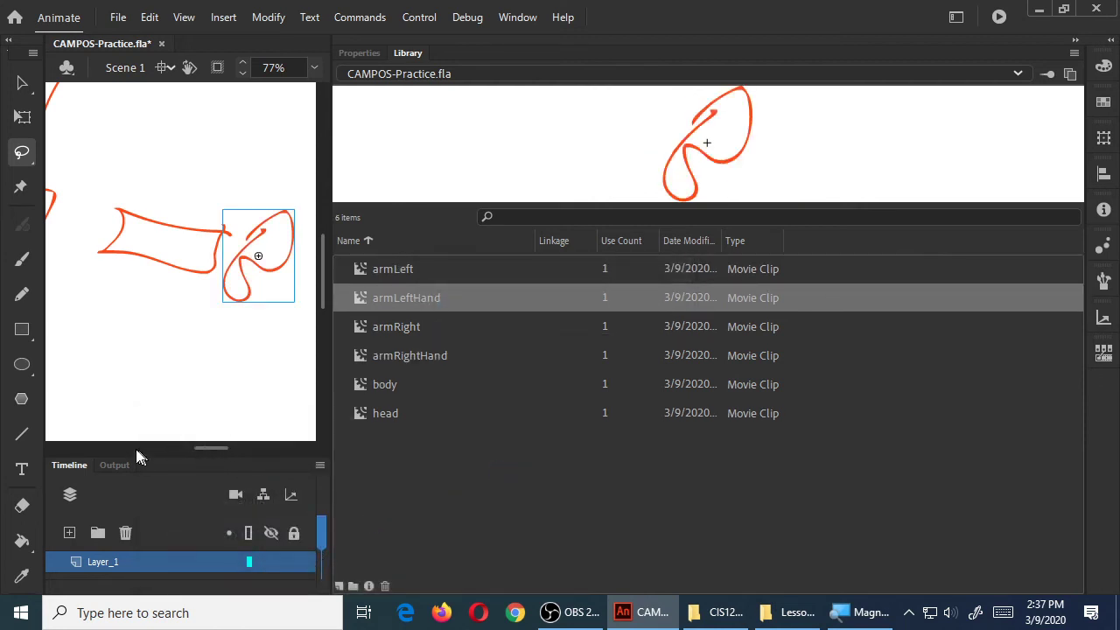
Step: Lasso the leg segment under the torso on the robot's right side, and convert it to a movie clip named "footRight"
left_click(141, 385)
mouse_move(138, 375)
left_mouse_down()
mouse_move(231, 359)
mouse_move(143, 354)
mouse_move(220, 327)
mouse_move(184, 305)
mouse_move(234, 246)
mouse_move(211, 240)
mouse_move(228, 230)
mouse_move(202, 219)
mouse_move(163, 233)
mouse_move(149, 298)
mouse_move(179, 321)
mouse_move(229, 319)
mouse_move(255, 250)
left_mouse_up()
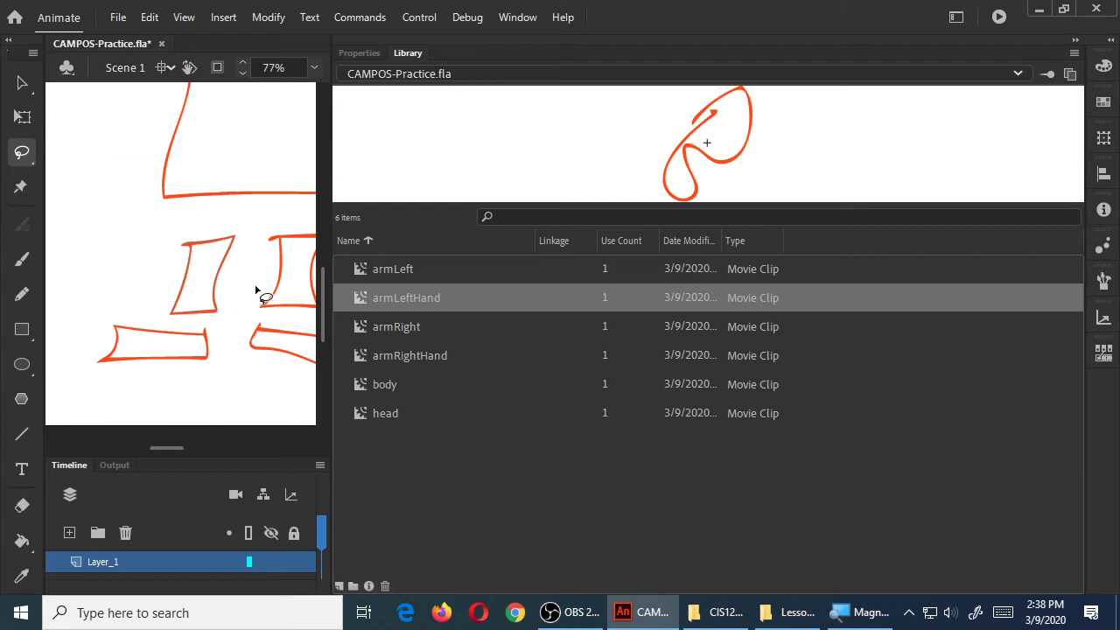
double_click(361, 298)
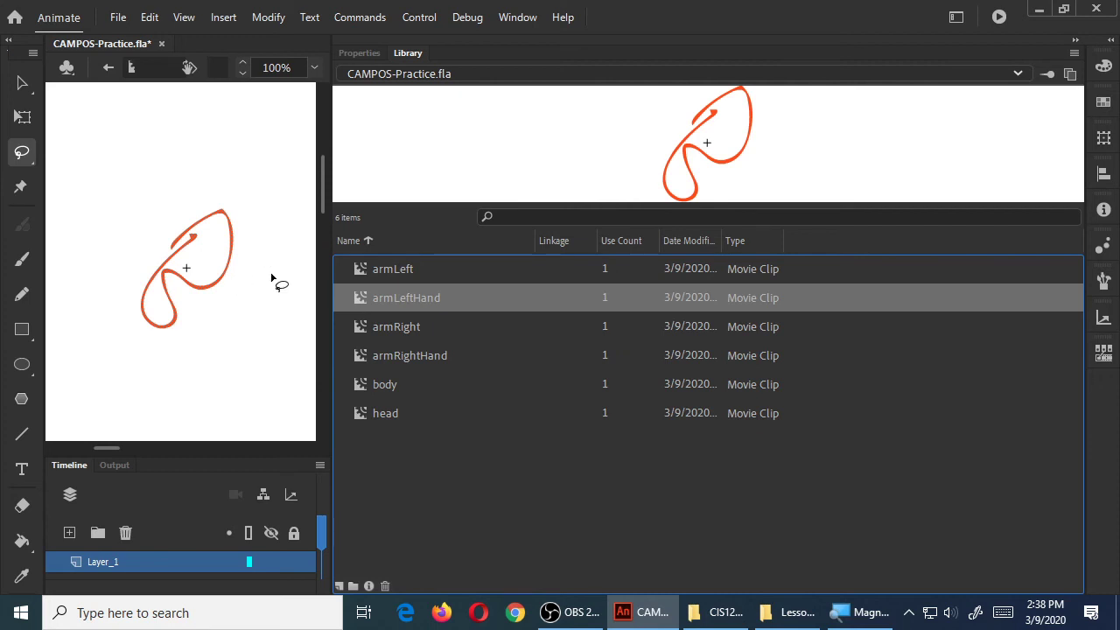
left_click(108, 68)
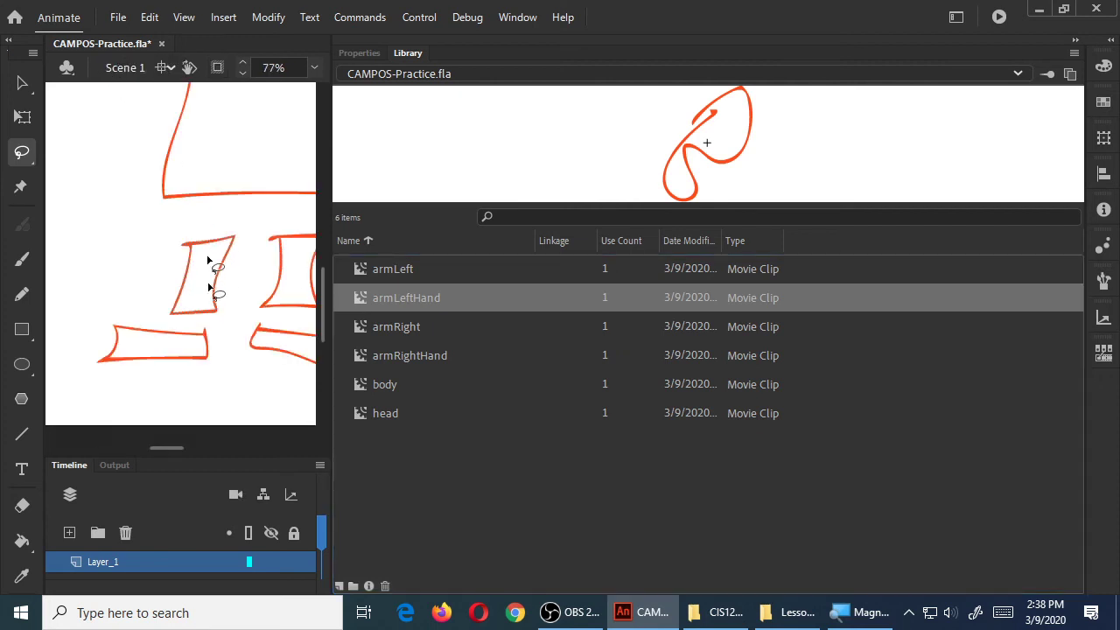
key("F8")
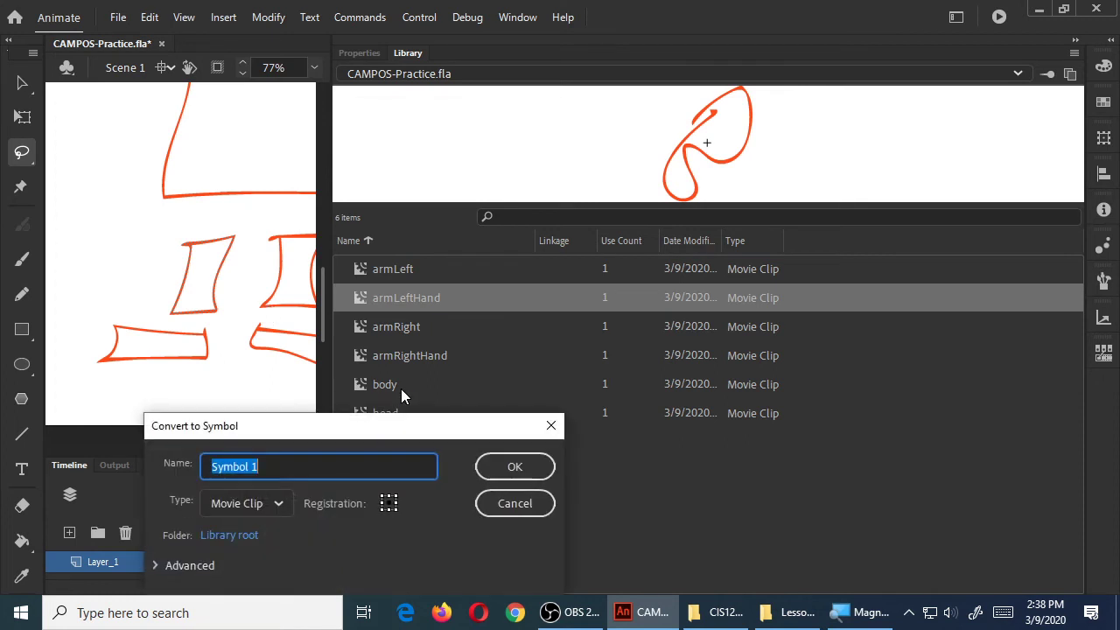
type("foot")
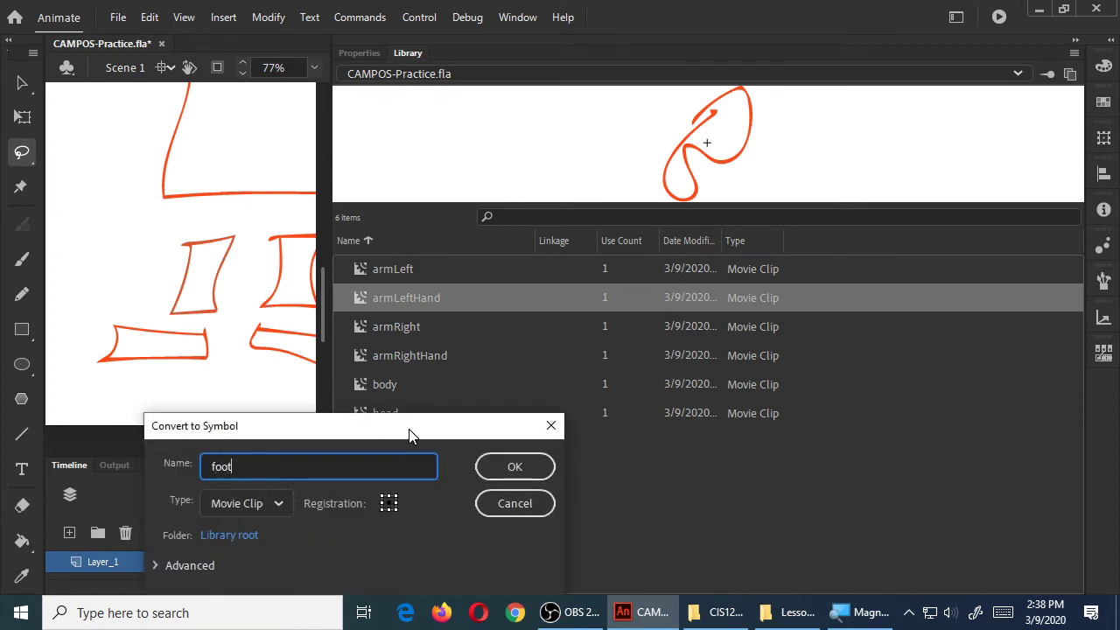
type("Le")
key("BackSpace")
key("BackSpace")
type("Right")
left_click(534, 469)
Step: Lasso the foot beneath the robot's right leg, and rename the footRight library symbol to "legRight"
mouse_move(218, 330)
left_mouse_down()
mouse_move(95, 323)
mouse_move(106, 387)
mouse_move(211, 378)
mouse_move(224, 332)
left_mouse_up()
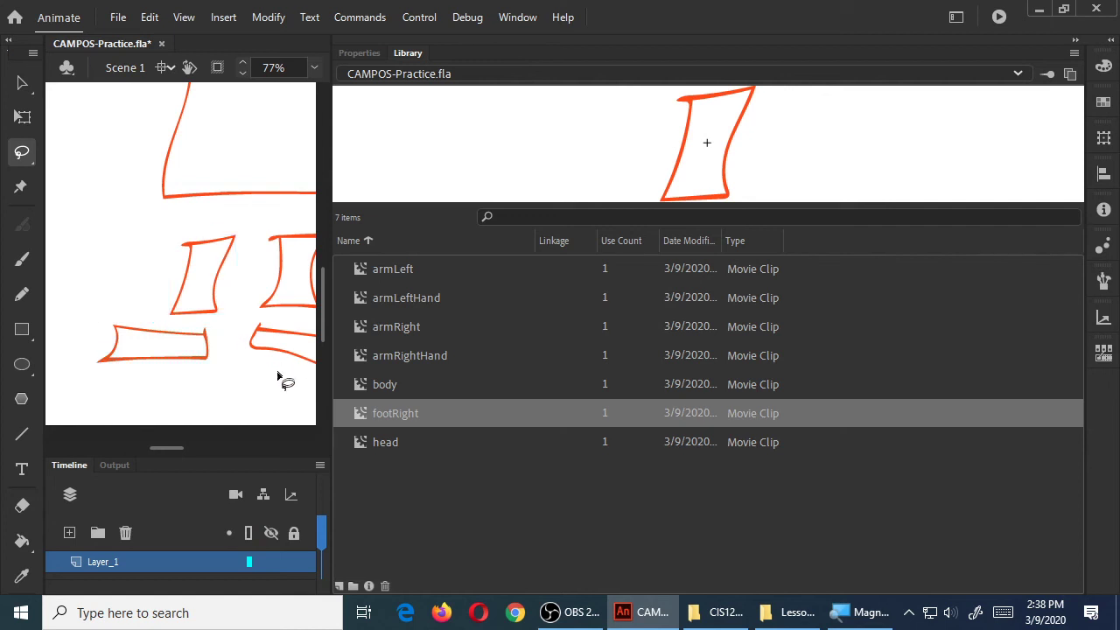
double_click(403, 415)
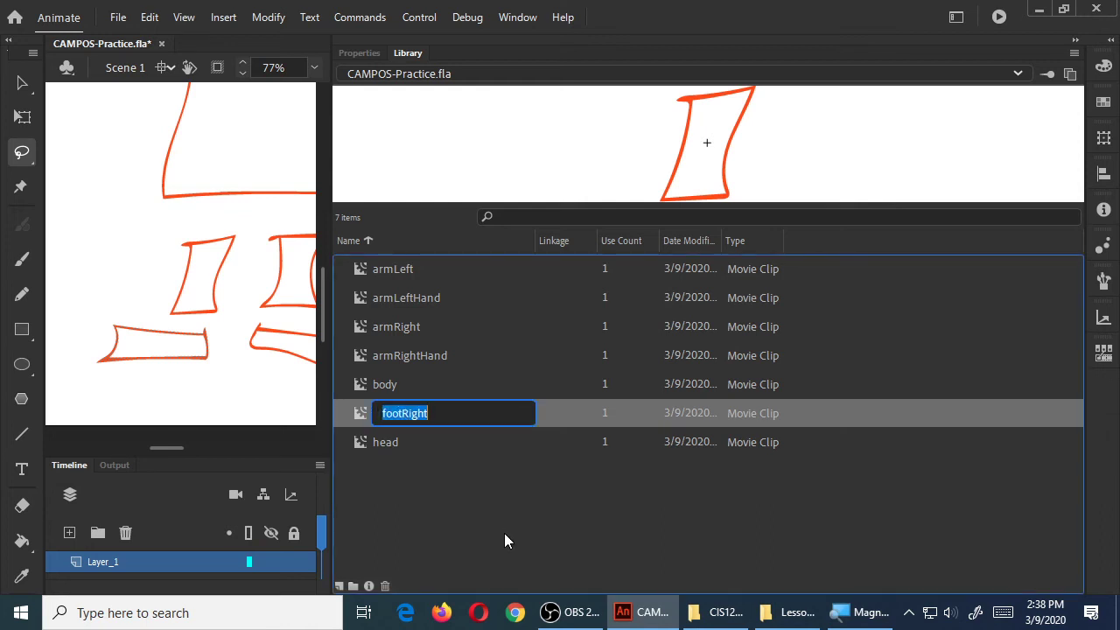
key("Home")
key("Delete")
key("Delete")
key("Delete")
key("Delete")
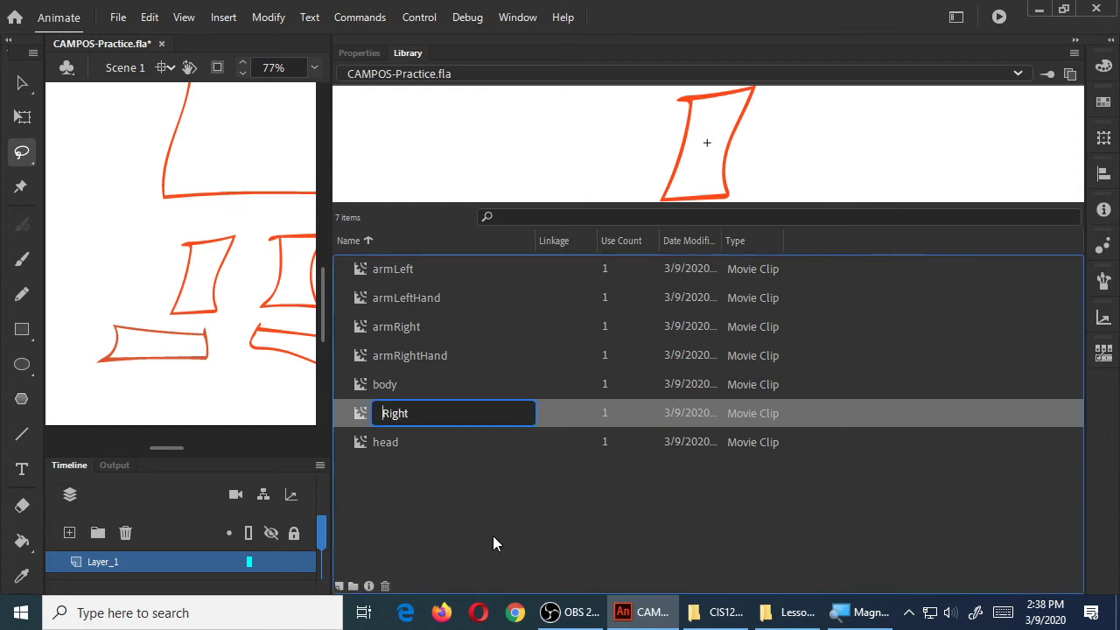
type("lefg")
key("Left")
key("BackSpace")
key("Return")
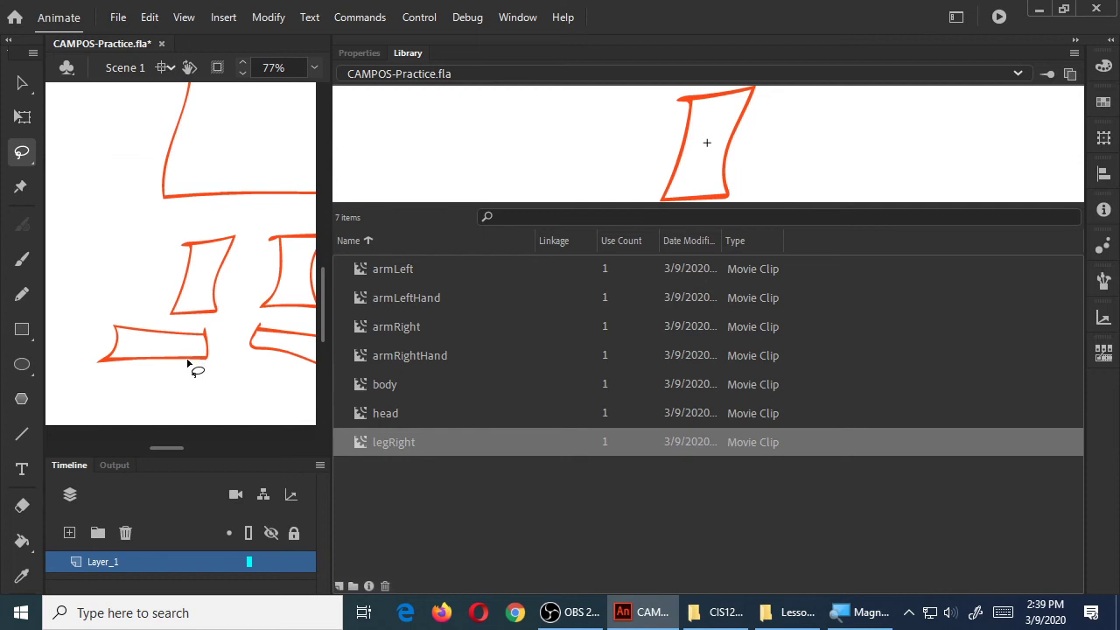
Step: Convert the selected foot beneath legRight to a movie clip symbol named "legRightFoot"
key("v")
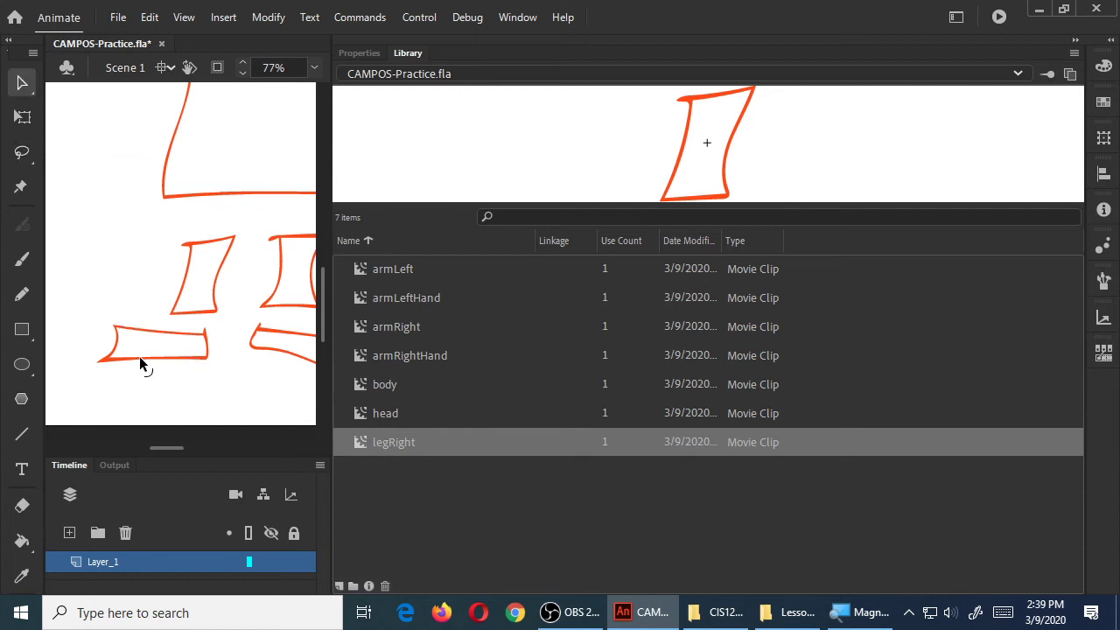
key("F8")
type("legRightFoot")
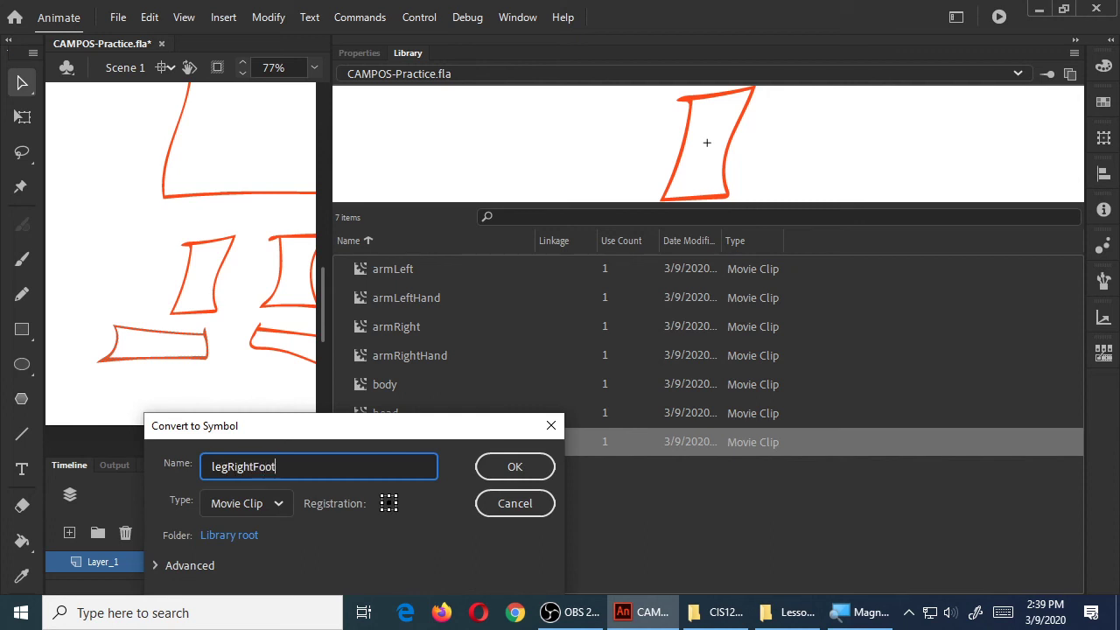
key("Return")
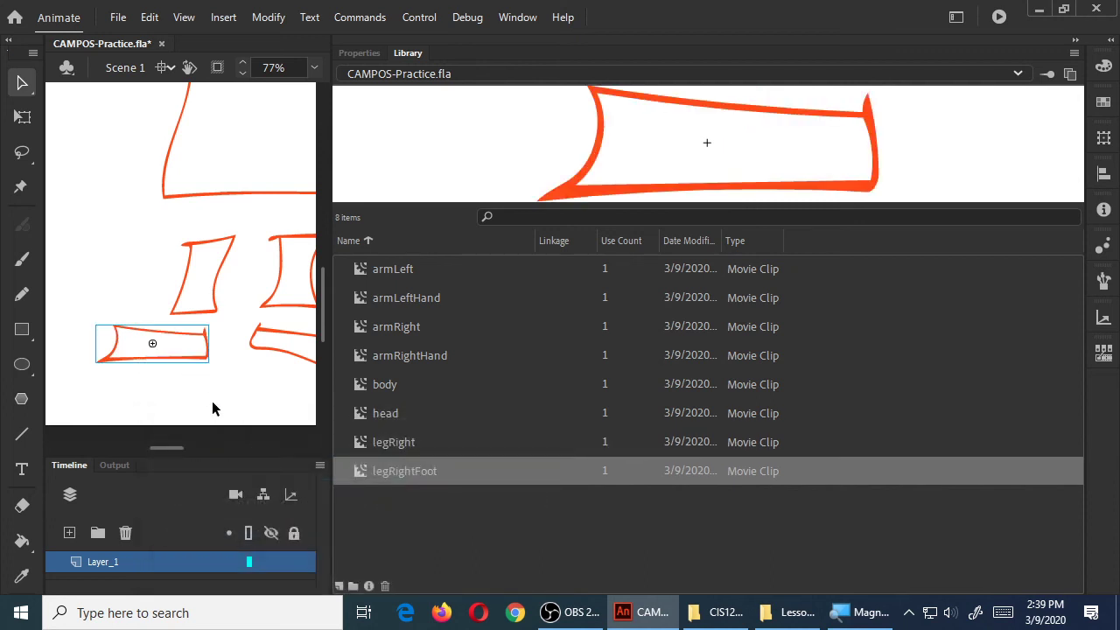
Step: Lasso the robot's other leg segment, beside legRight, and convert it to a movie clip symbol named "legLeft"
left_click_drag(167, 447, 174, 447)
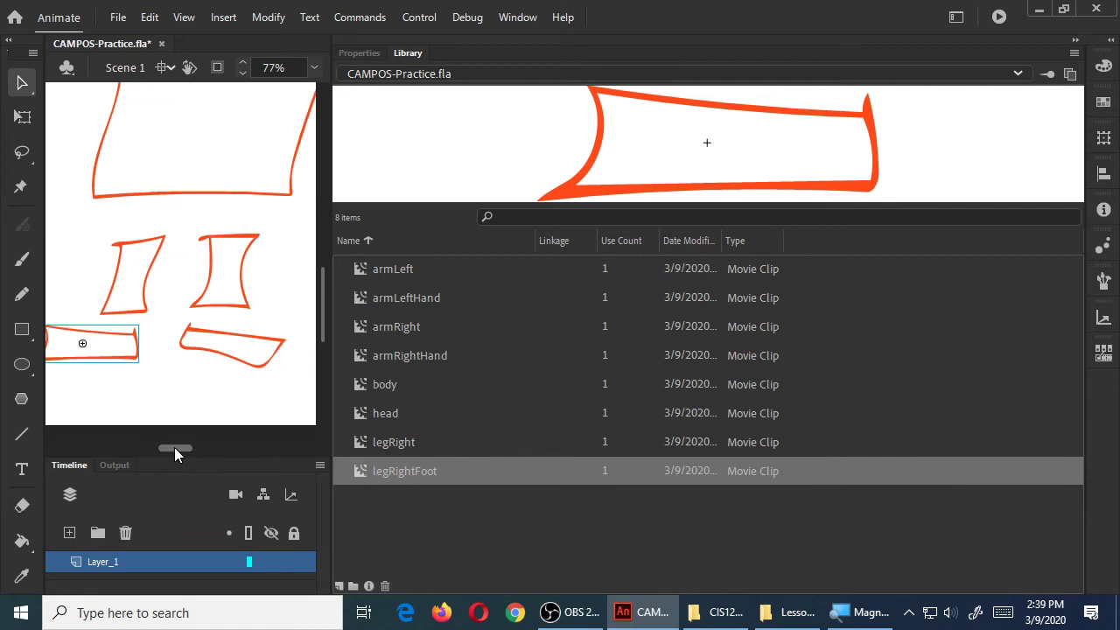
left_click(195, 398)
key("l")
mouse_move(197, 221)
left_mouse_down()
mouse_move(184, 311)
mouse_move(227, 321)
mouse_move(260, 309)
mouse_move(284, 267)
mouse_move(282, 232)
mouse_move(251, 212)
mouse_move(215, 220)
left_mouse_up()
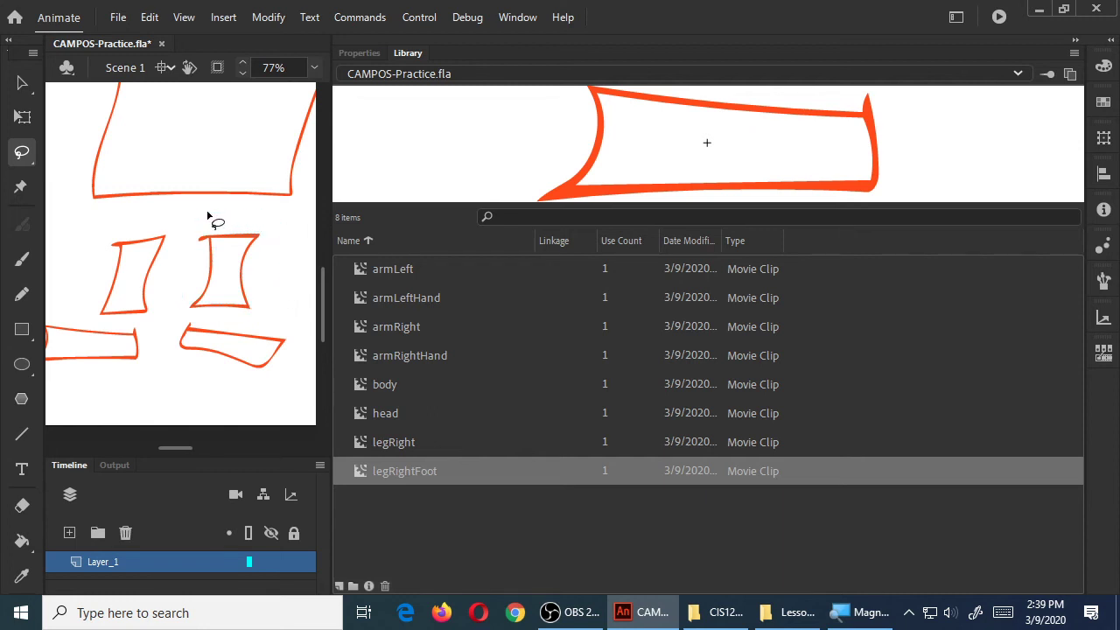
key("F8")
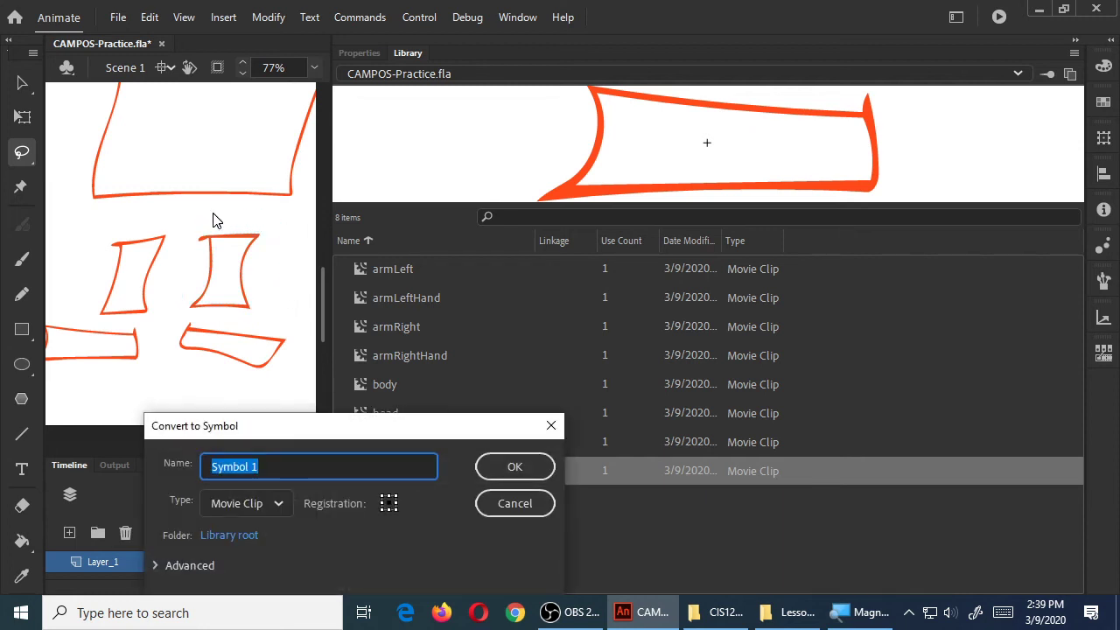
type("leg")
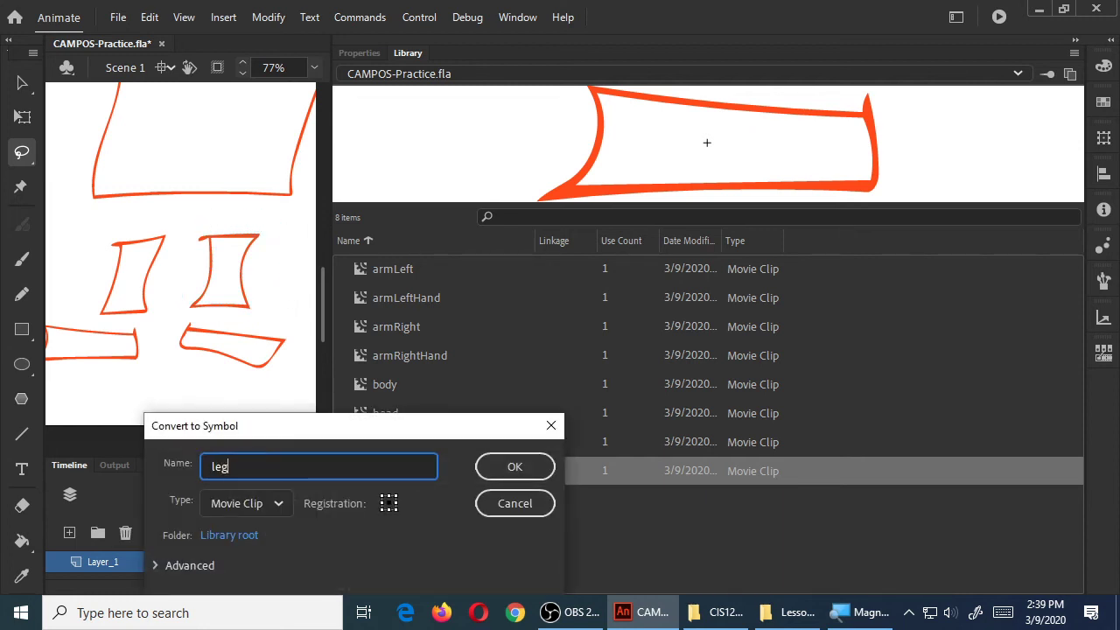
type("Left")
key("Return")
Step: Lasso the foot beneath the legLeft segment and convert it to a movie clip symbol named "legLeftFoot"
mouse_move(181, 319)
left_mouse_down()
mouse_move(274, 321)
mouse_move(290, 351)
mouse_move(254, 389)
mouse_move(187, 370)
mouse_move(160, 330)
left_mouse_up()
key("F8")
type("legLeft")
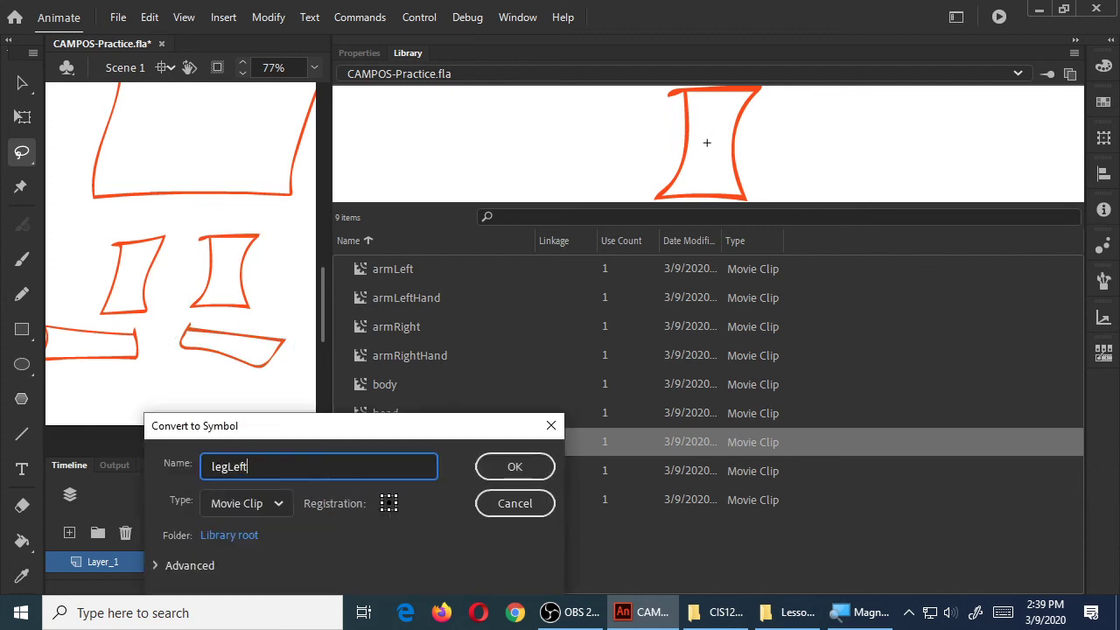
type("Foot")
key("Return")
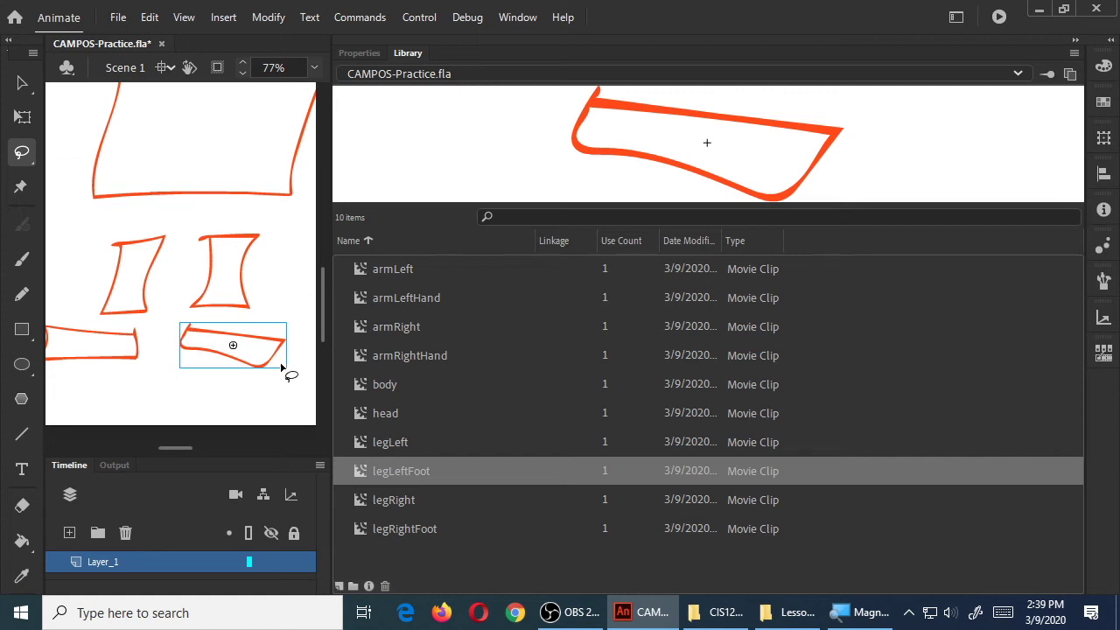
Step: Narrow the symbol library, fit the whole stage in view, and deselect the left foot
left_click_drag(331, 372, 933, 367)
scroll(582, 289, "up", 3)
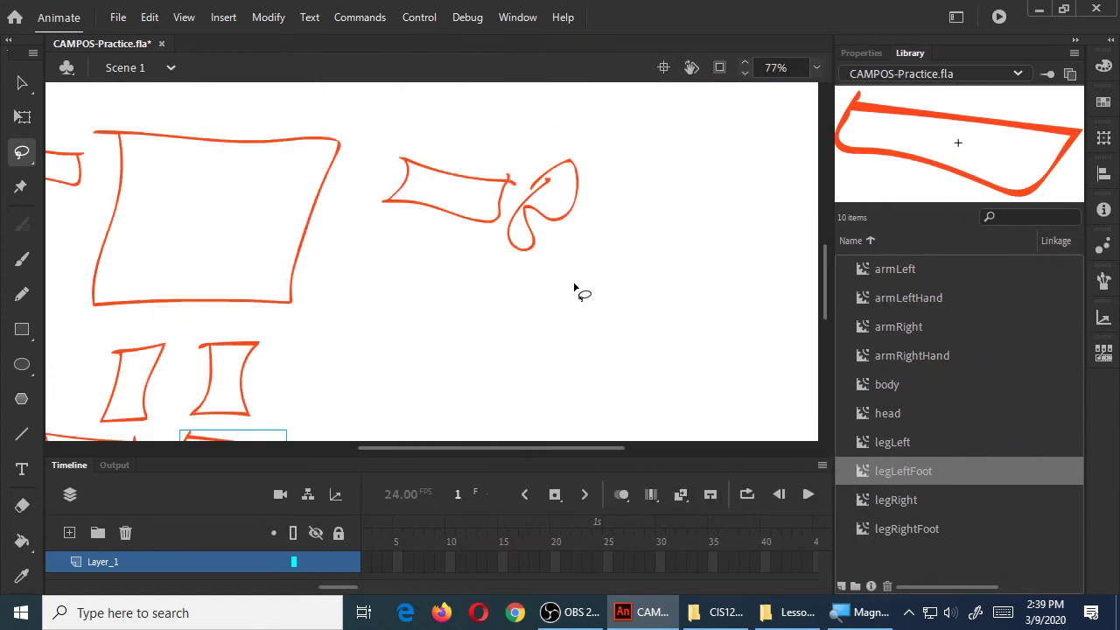
left_click(815, 68)
left_click(835, 90)
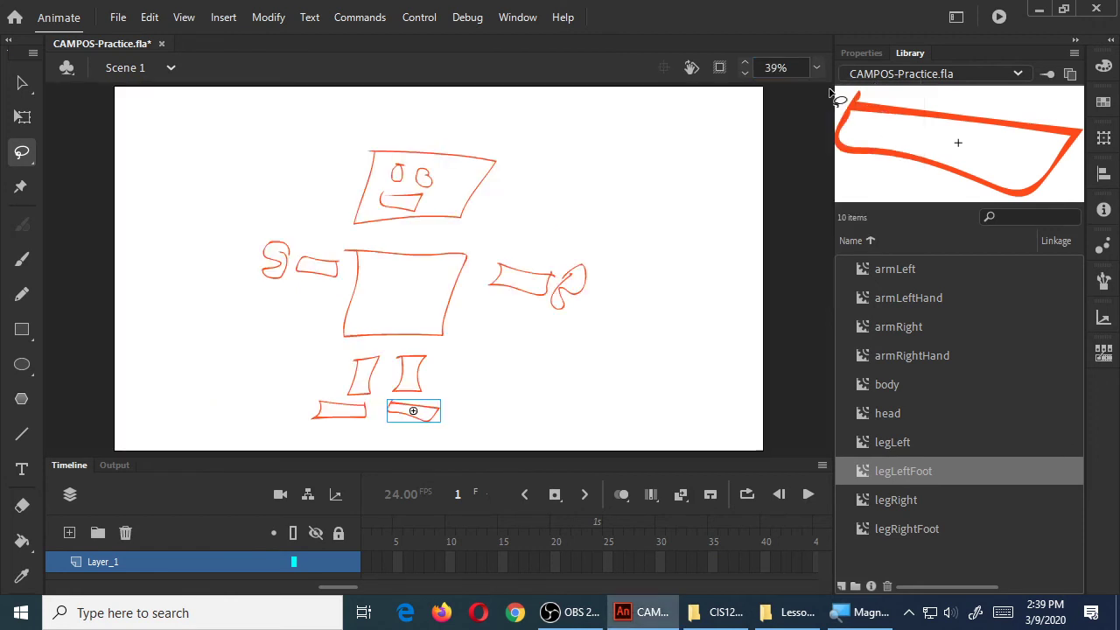
left_click(688, 271)
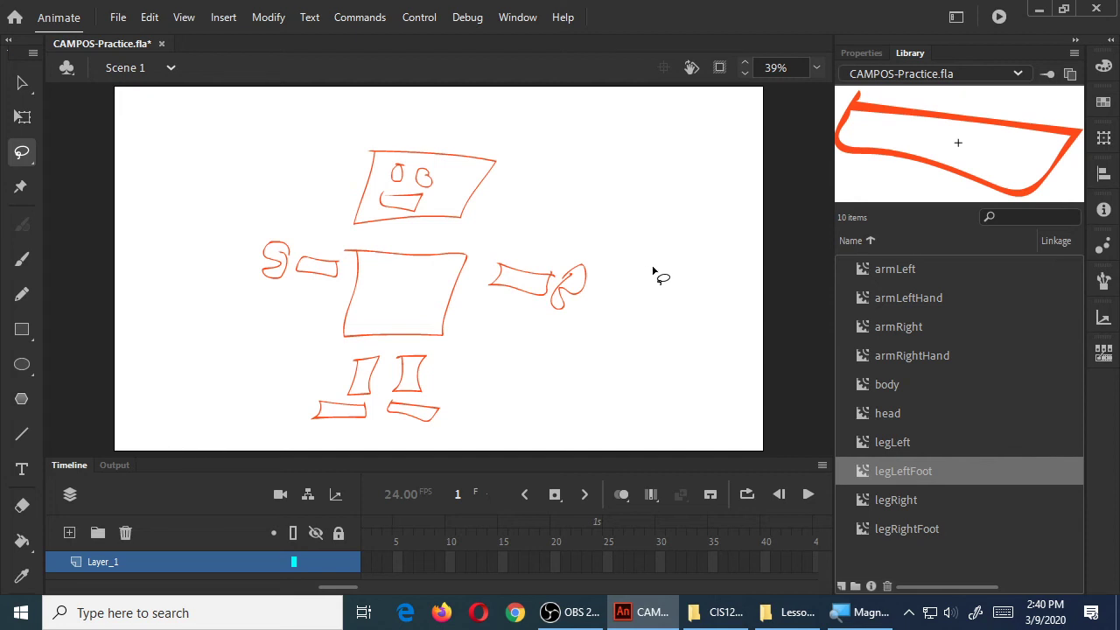
Step: Move the armLeft segment slightly up and closer to the torso, then deselect it
key("v")
mouse_move(520, 280)
left_mouse_down()
mouse_move(524, 235)
mouse_move(513, 280)
mouse_move(520, 271)
left_mouse_up()
left_click(606, 196)
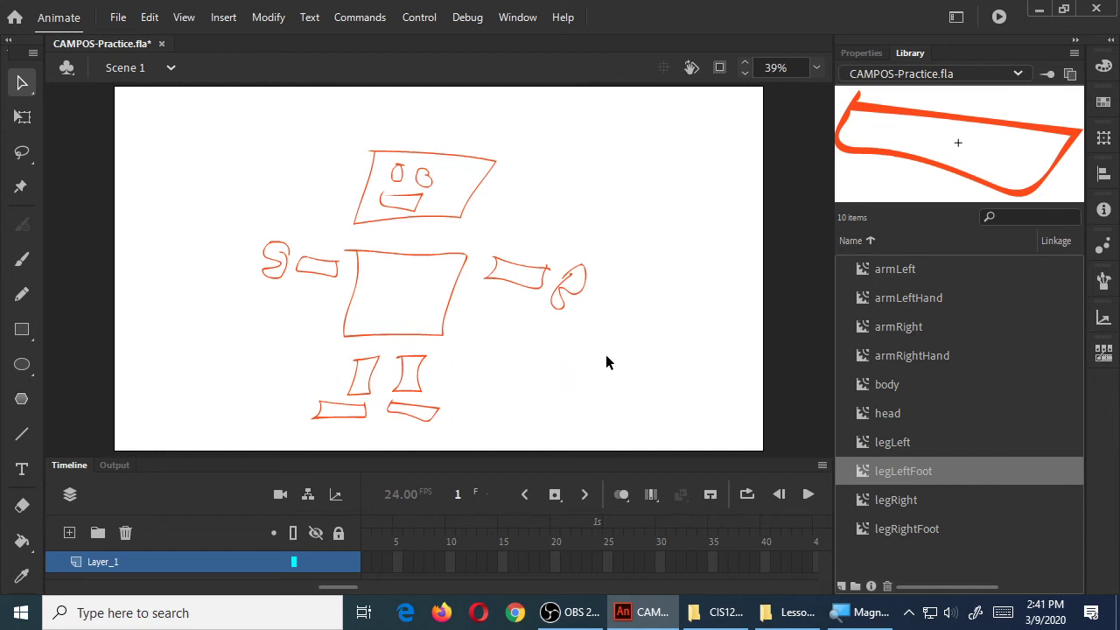
Step: Enlarge the timeline area, select all ten robot parts on the stage, and distribute them to layers
left_click_drag(532, 456, 552, 259)
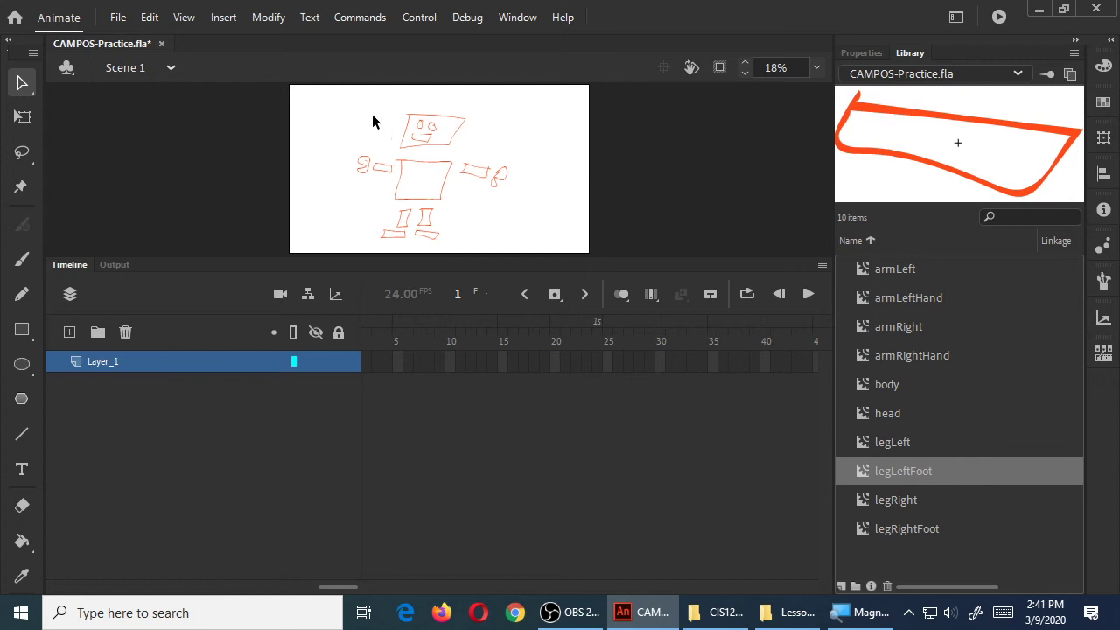
mouse_move(329, 92)
left_mouse_down()
mouse_move(357, 128)
mouse_move(536, 256)
left_mouse_up()
left_click(517, 178)
left_click_drag(332, 95, 530, 252)
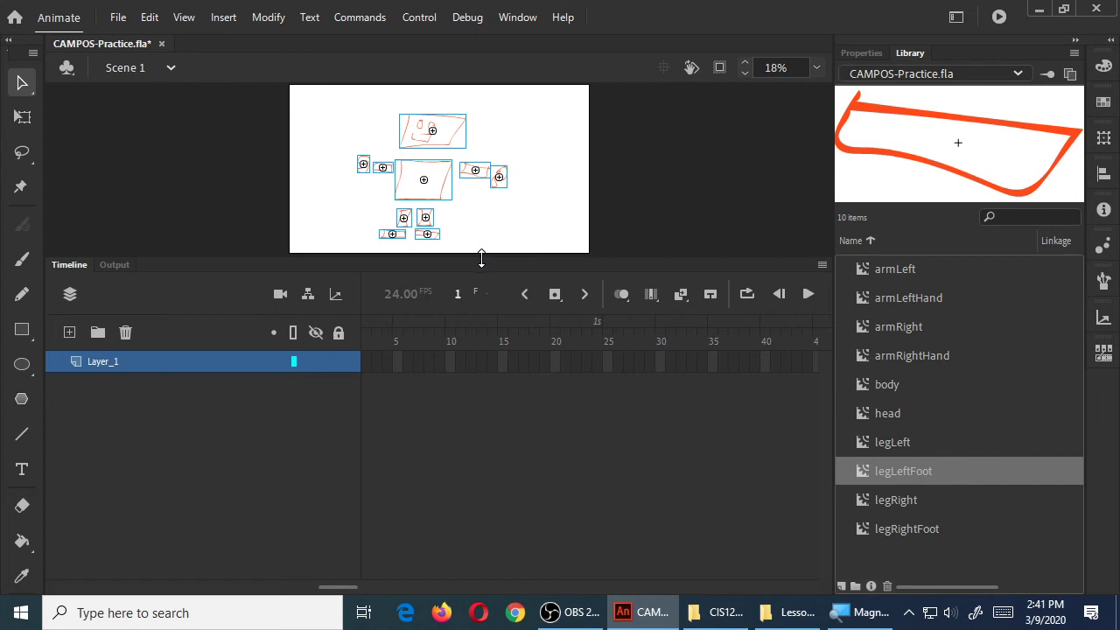
right_click(98, 363)
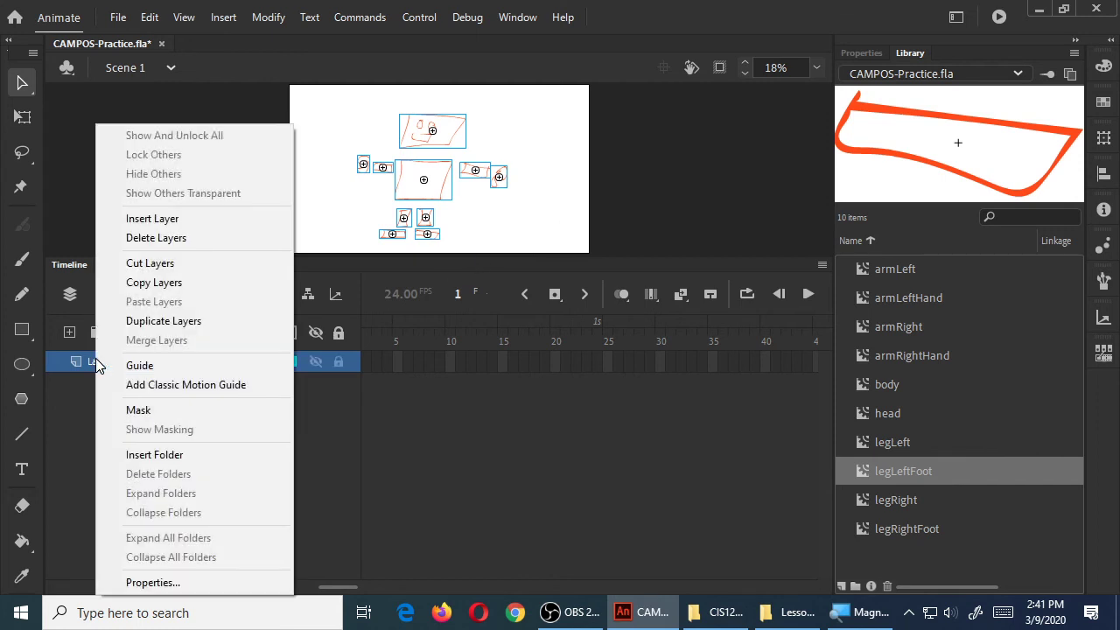
right_click(417, 151)
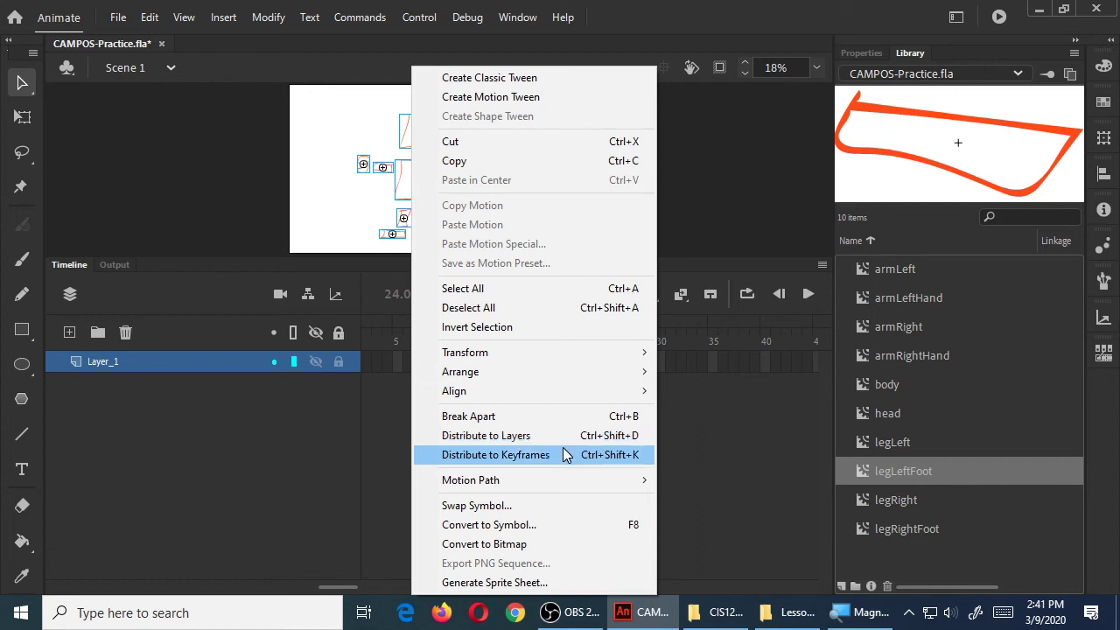
left_click(605, 438)
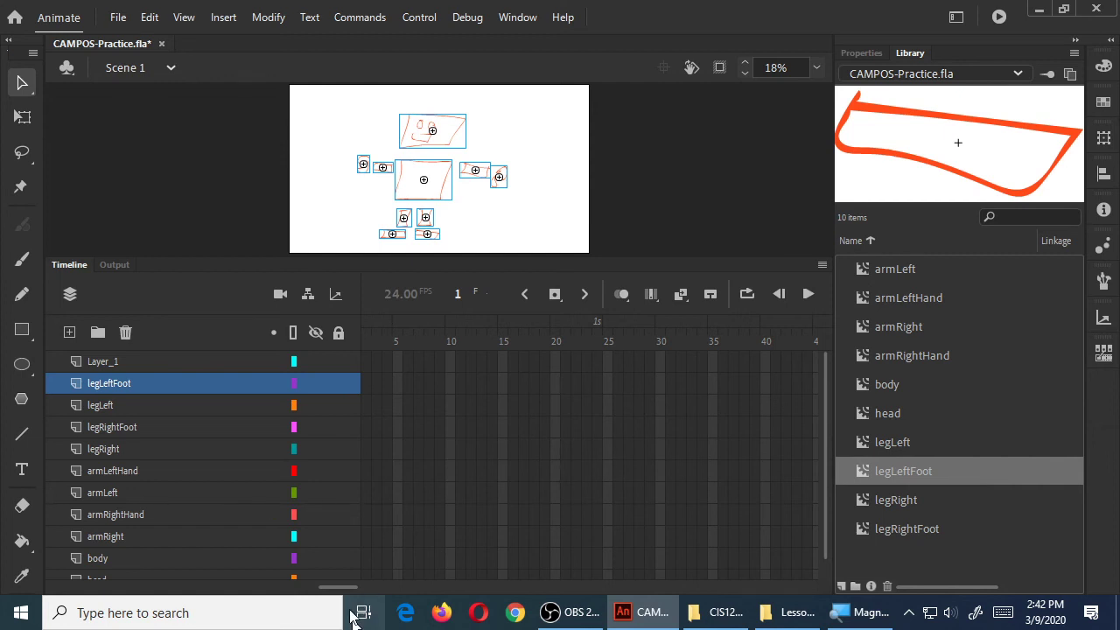
Step: Examine the body-part layers and their first keyframes, selecting frame 3 of the legLeftFoot layer
left_click_drag(341, 595, 325, 593)
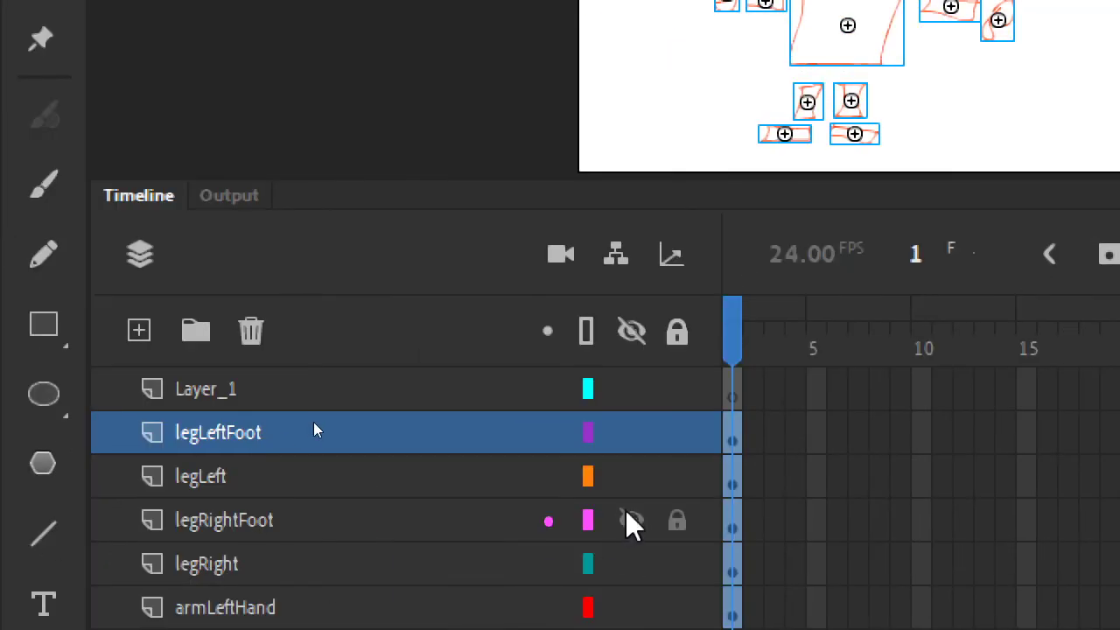
left_click(772, 431)
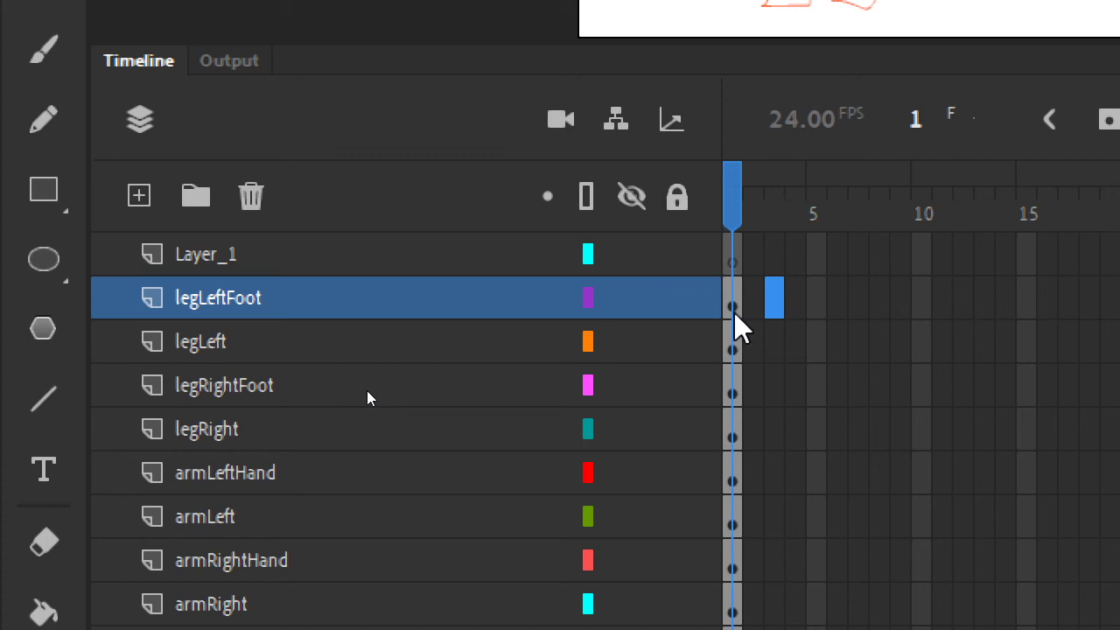
Step: Select the empty Layer_1, save the document, and shrink the timeline area to give the stage more room
left_click(732, 246)
left_click(777, 252)
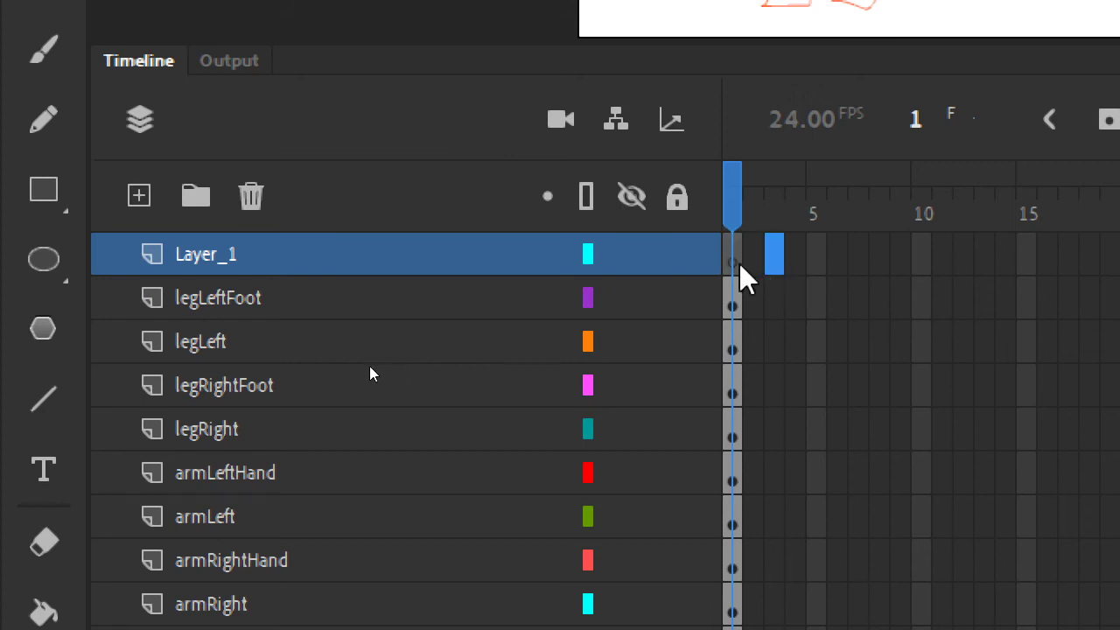
left_click(739, 264)
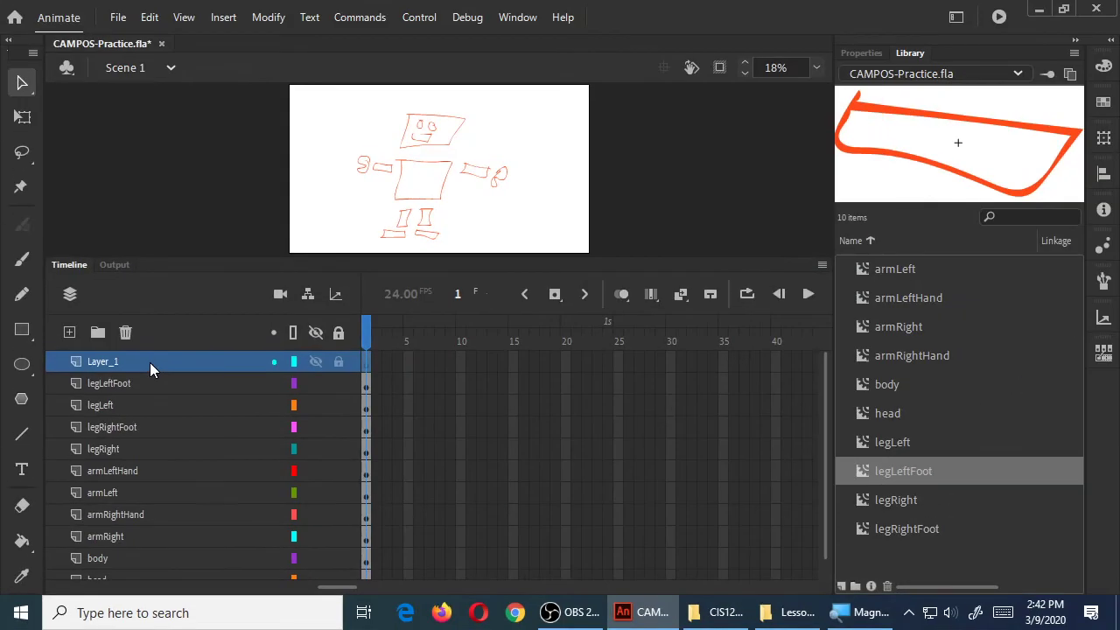
key("ctrl+s")
left_click_drag(436, 259, 447, 419)
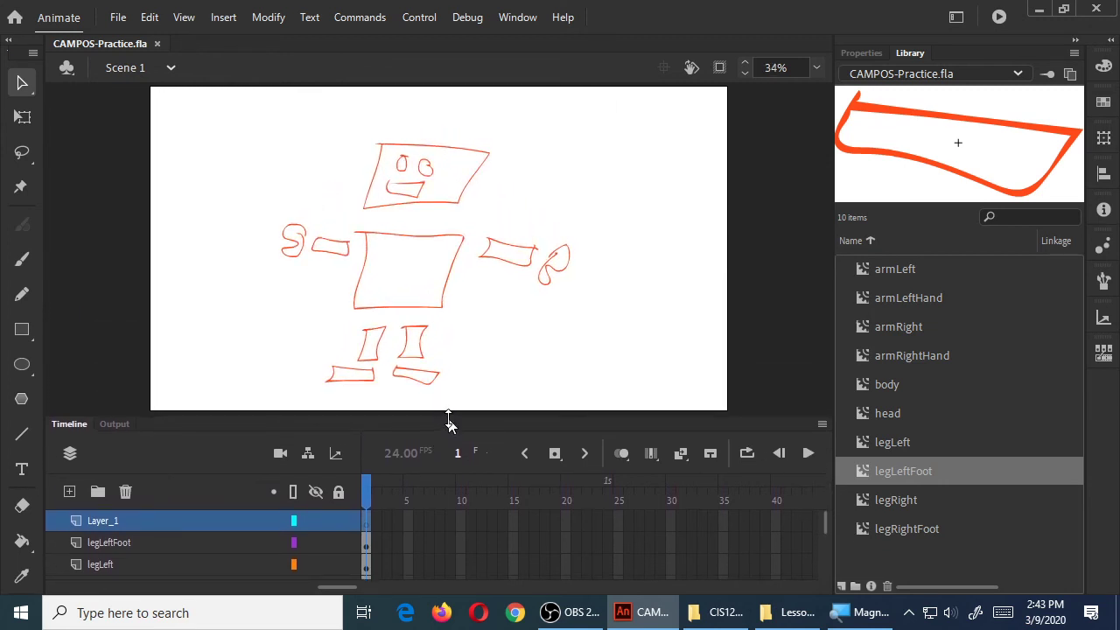
Step: Select the body, head and both upper arms one by one to examine their center points, ending on armLeft
left_click(428, 236)
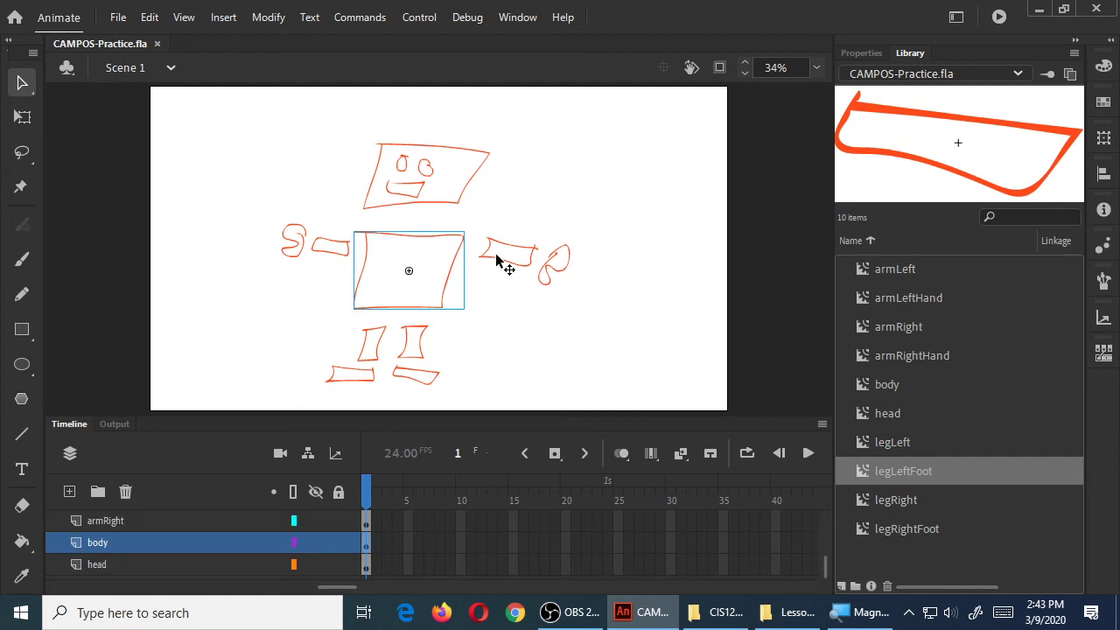
left_click(446, 203)
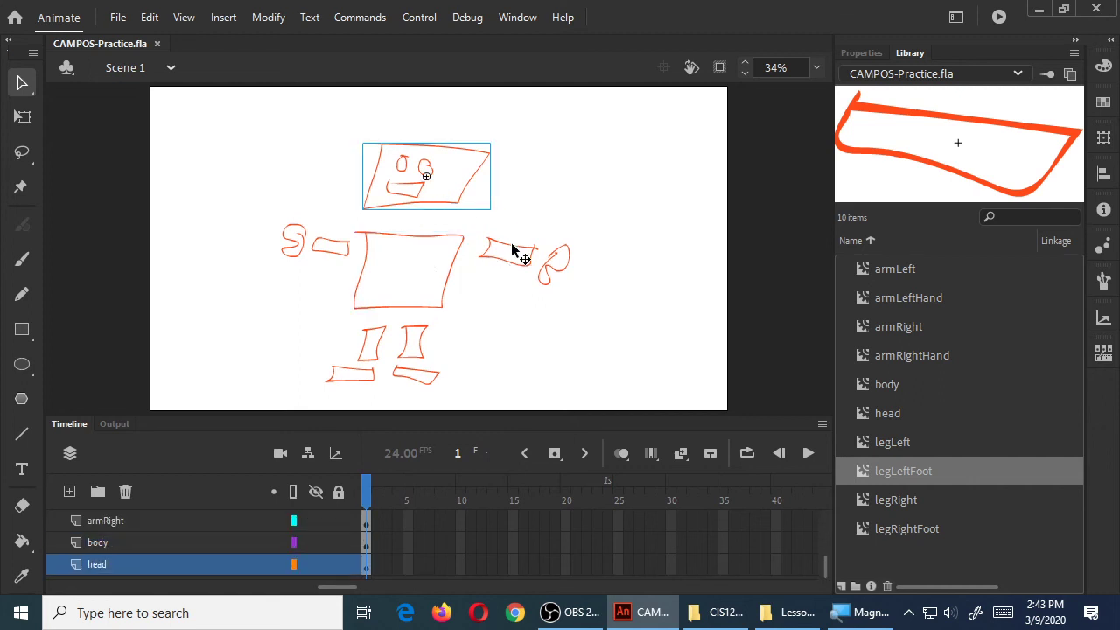
left_click(506, 252)
left_click(350, 249)
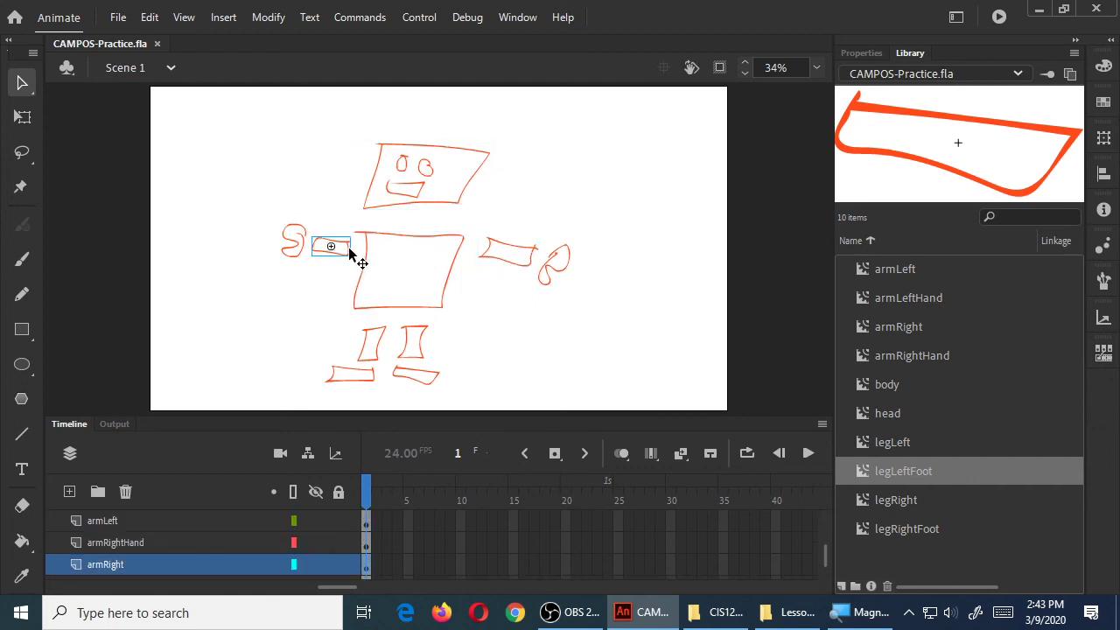
left_click(513, 252, "shift")
left_click(513, 253)
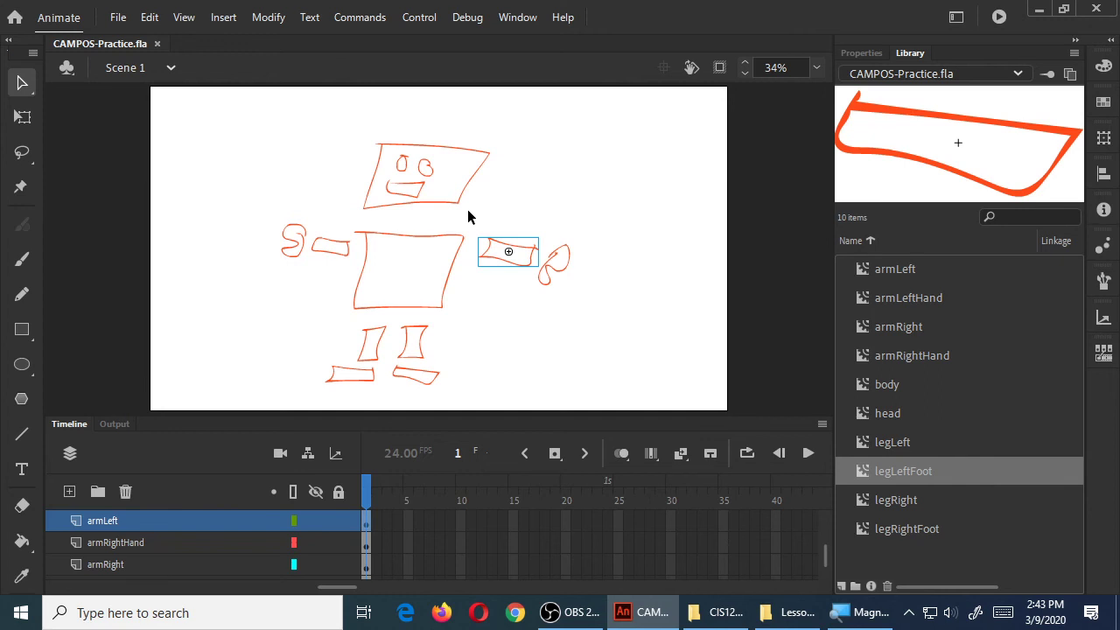
Step: Switch armLeft to Free Transform and try to shift its transformation point toward the torso
key("q")
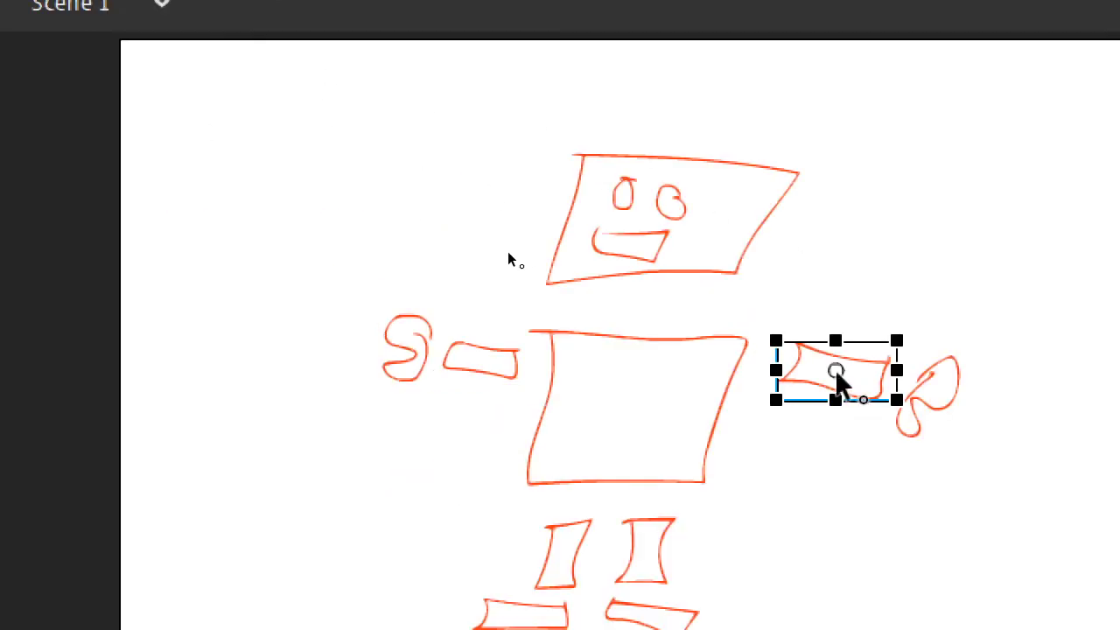
left_click_drag(837, 372, 797, 363)
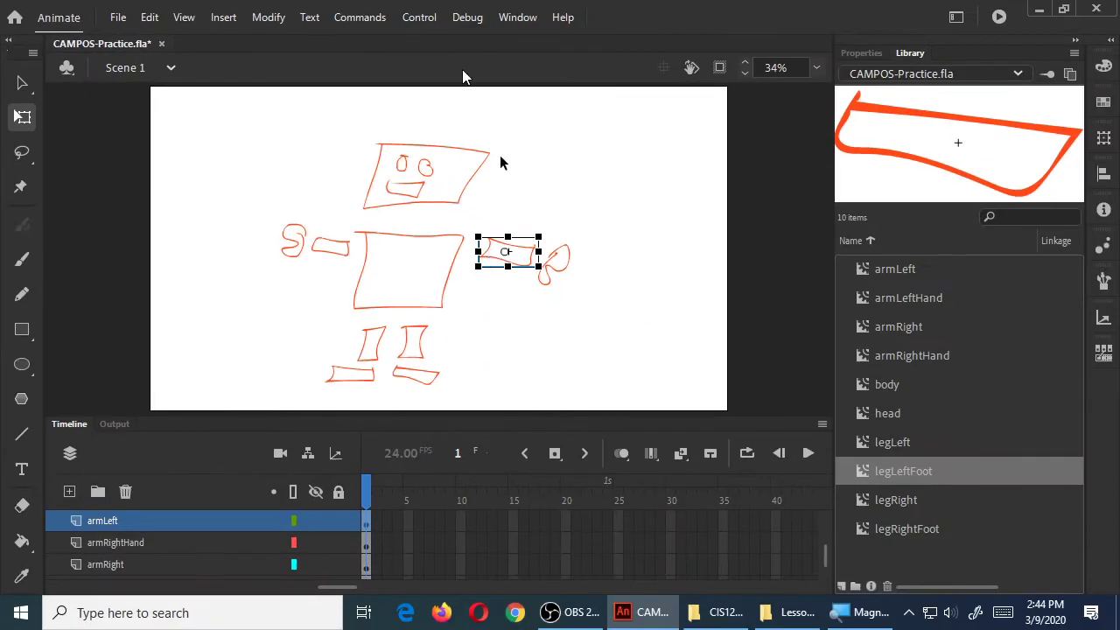
left_click(184, 17)
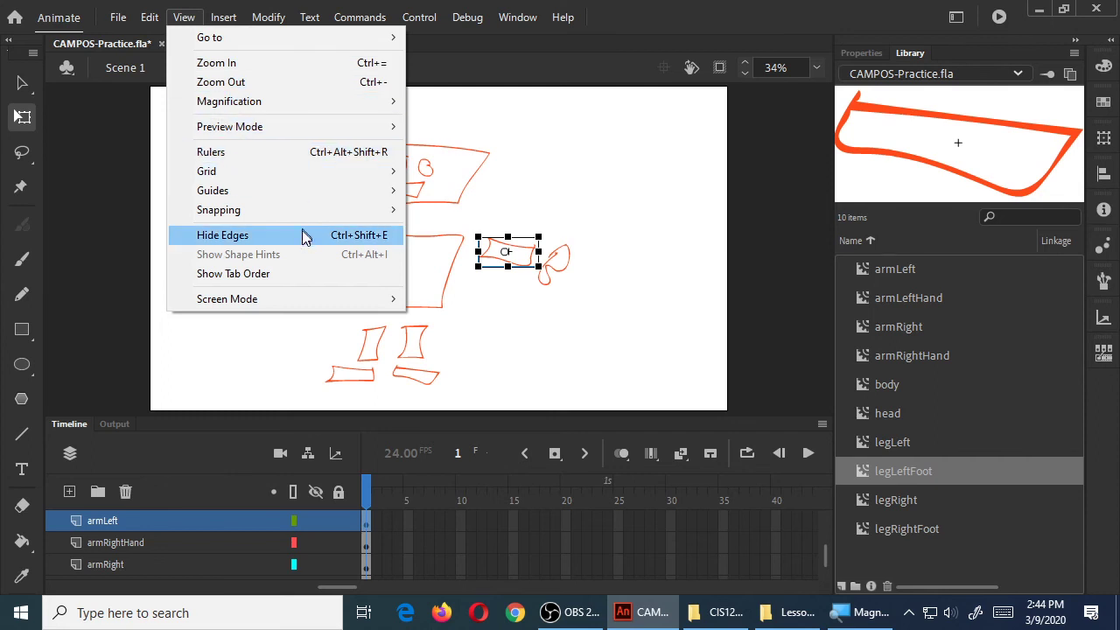
mouse_move(307, 210)
left_click(506, 285)
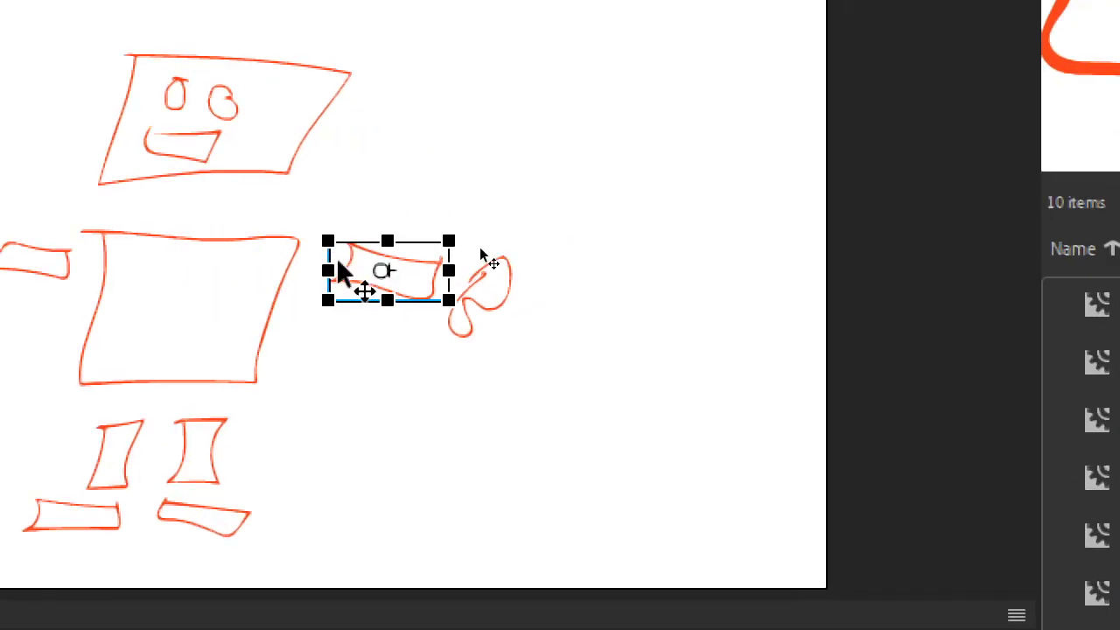
mouse_move(385, 270)
left_mouse_down()
mouse_move(388, 294)
mouse_move(341, 253)
mouse_move(334, 260)
mouse_move(350, 269)
mouse_move(338, 248)
mouse_move(382, 282)
left_mouse_up()
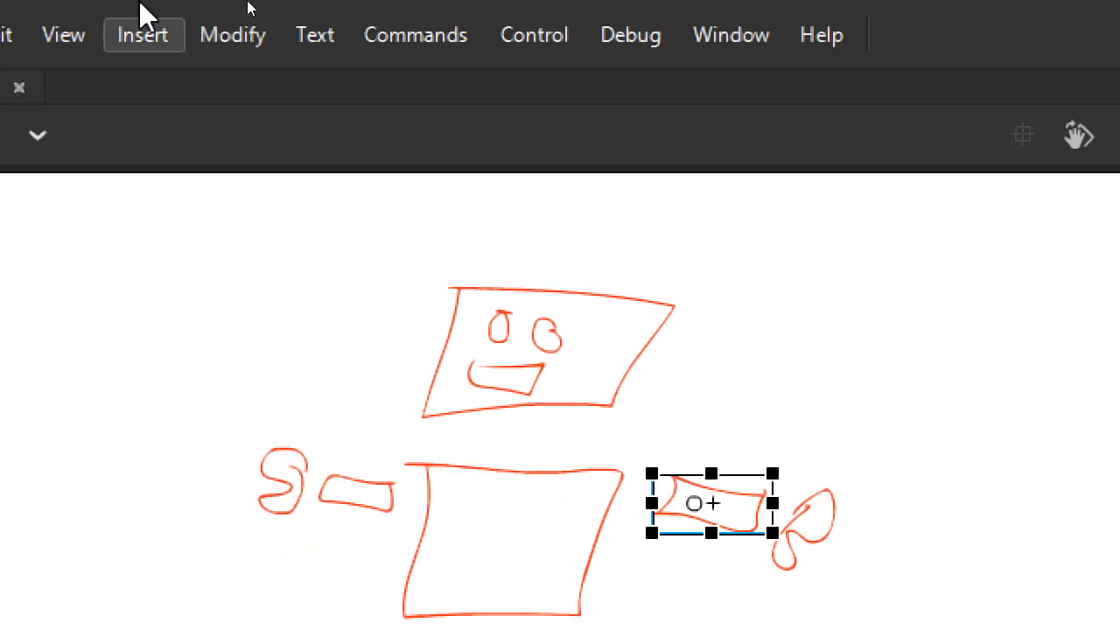
Step: Turn off Snap to Objects and place armLeft's transformation point at its shoulder end
left_click(67, 36)
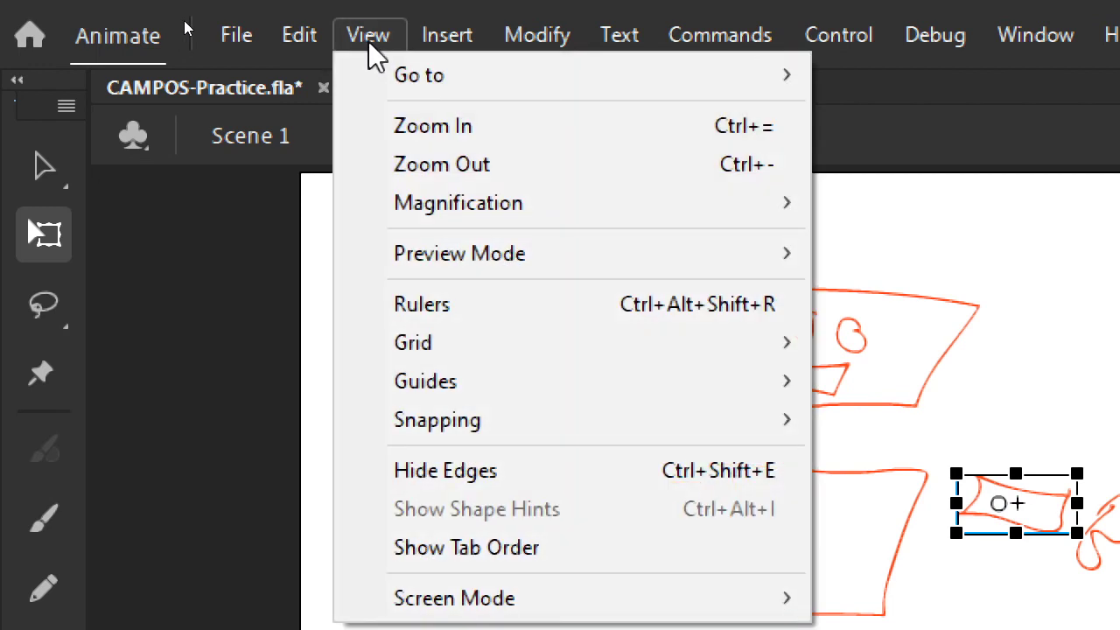
mouse_move(507, 432)
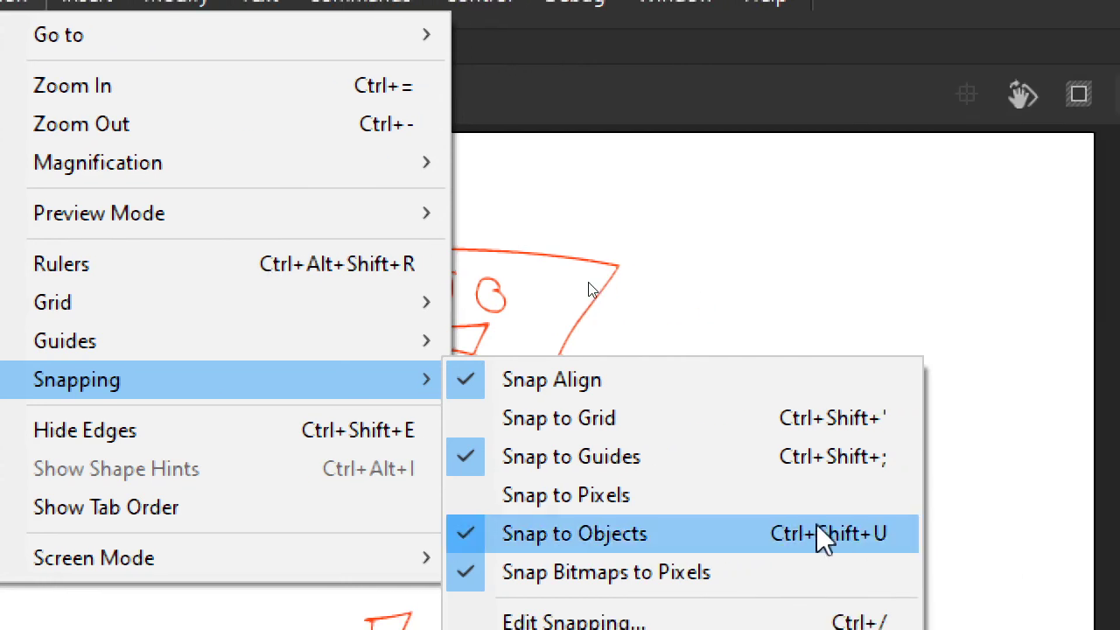
left_click(742, 534)
left_click_drag(640, 470, 615, 459)
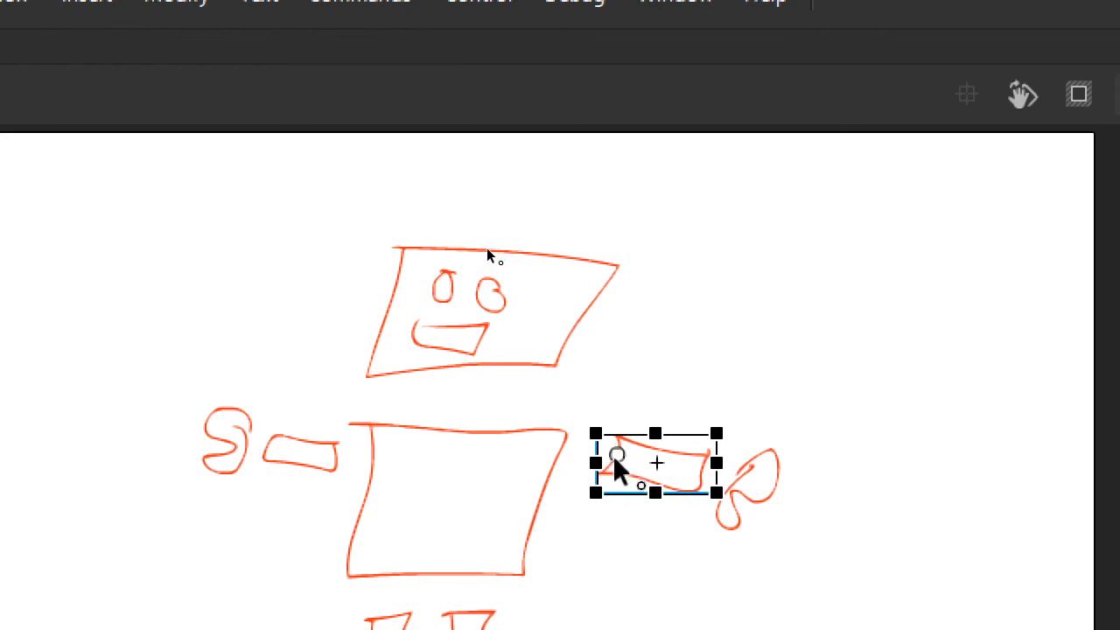
Step: Move armLeftHand's transformation point to the wrist and the head's transformation point to the neck near its lower edge
left_click(770, 490)
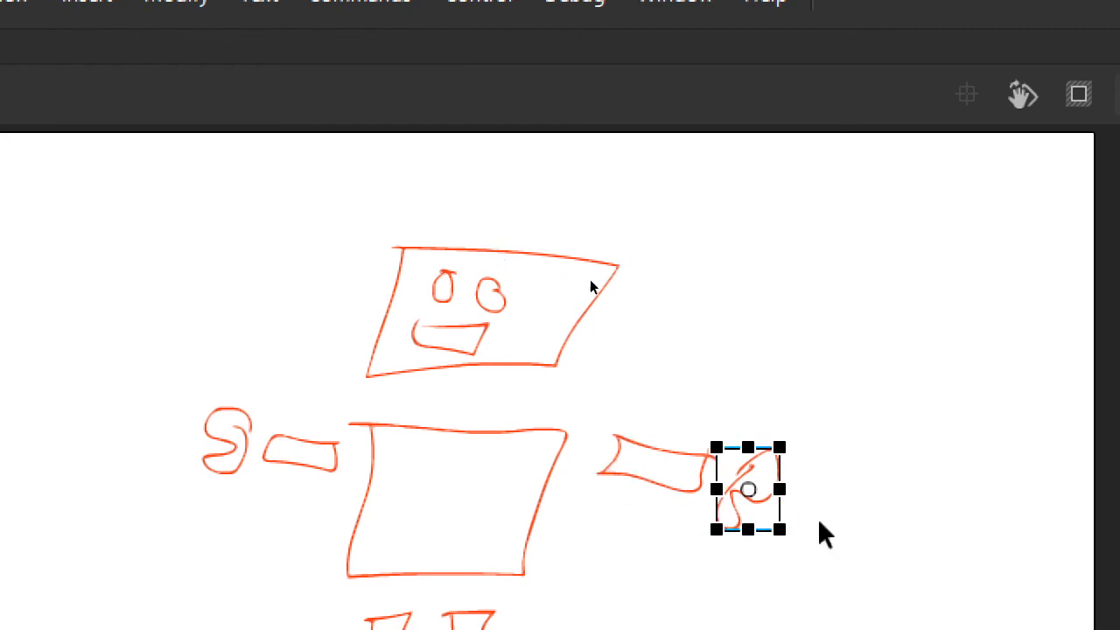
left_click_drag(748, 491, 738, 484)
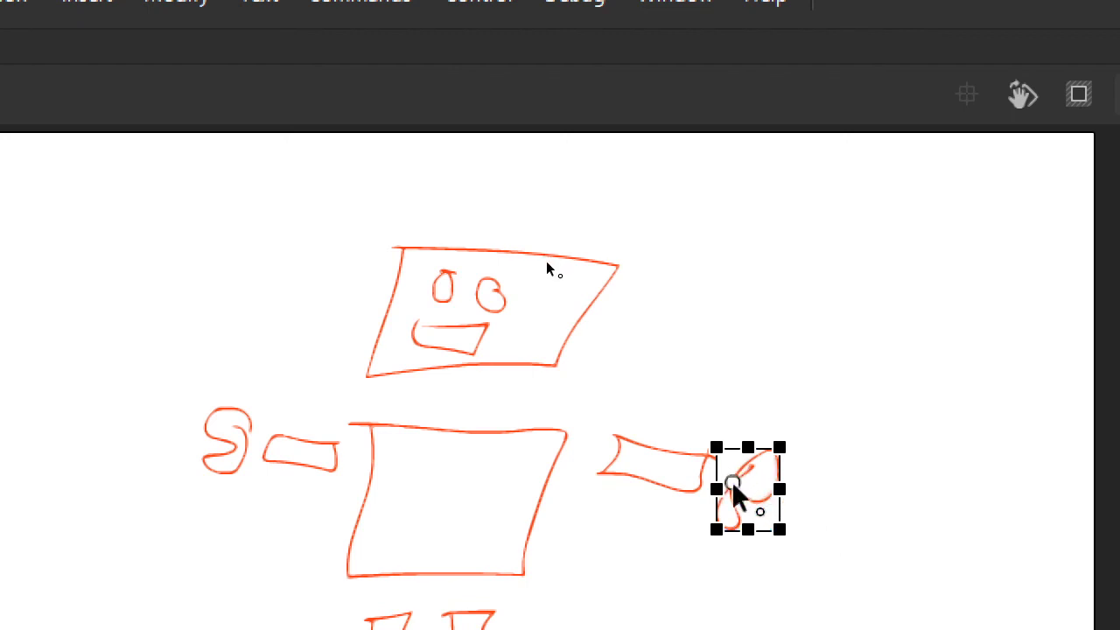
left_click(502, 367)
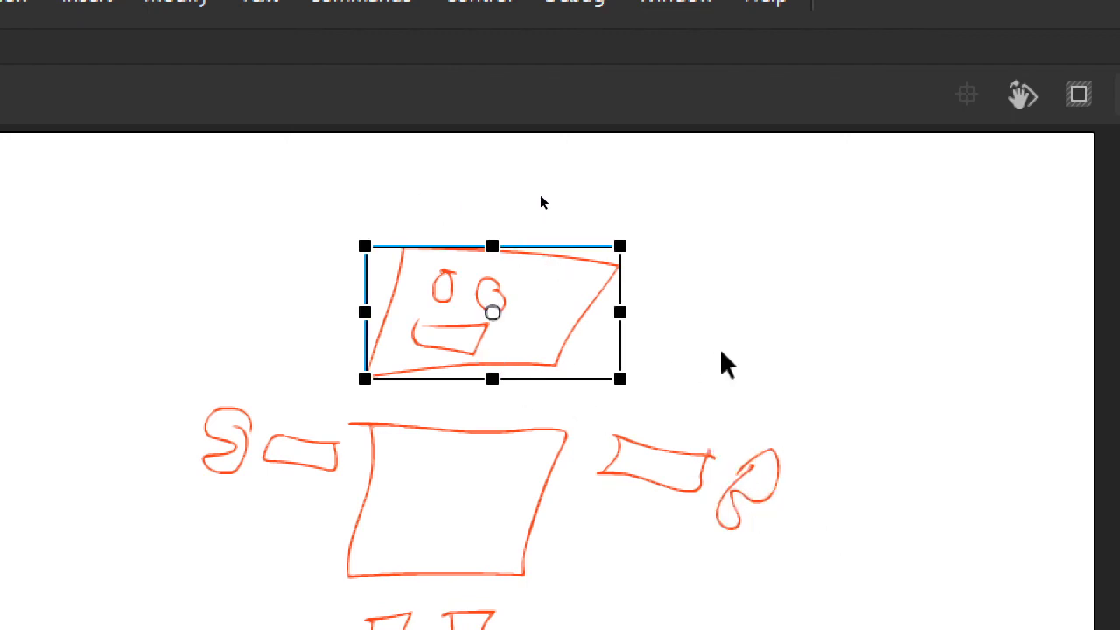
left_click_drag(653, 393, 687, 289)
key("ctrl+z")
left_click_drag(493, 315, 464, 361)
Step: Move armRight's transformation point to the shoulder end and armRightHand's to the wrist, then deselect
left_click(331, 464)
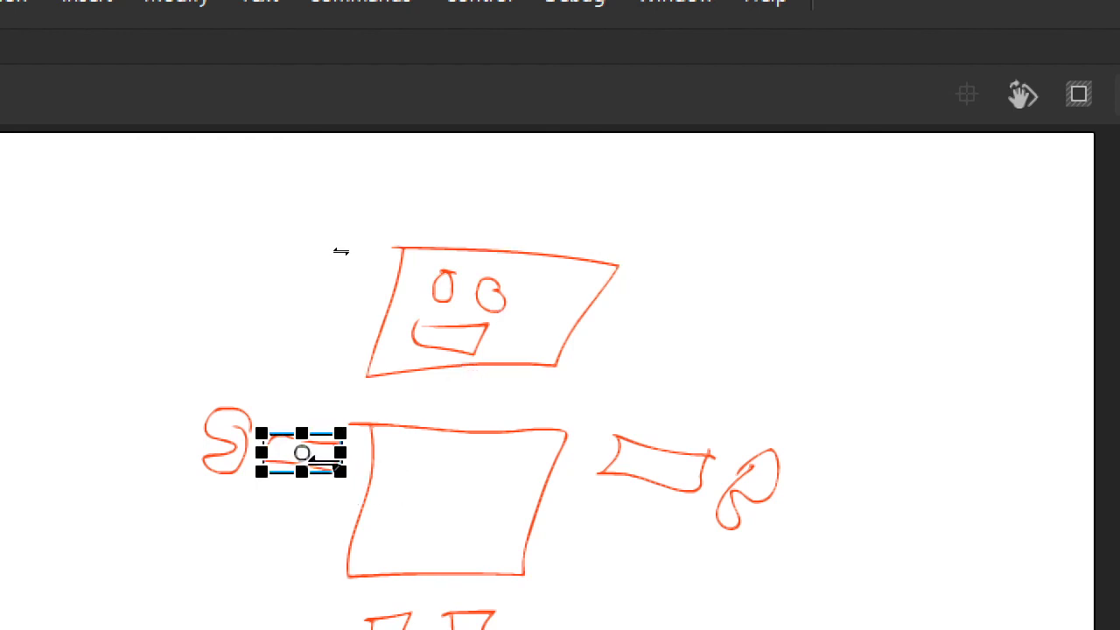
left_click_drag(301, 452, 341, 451)
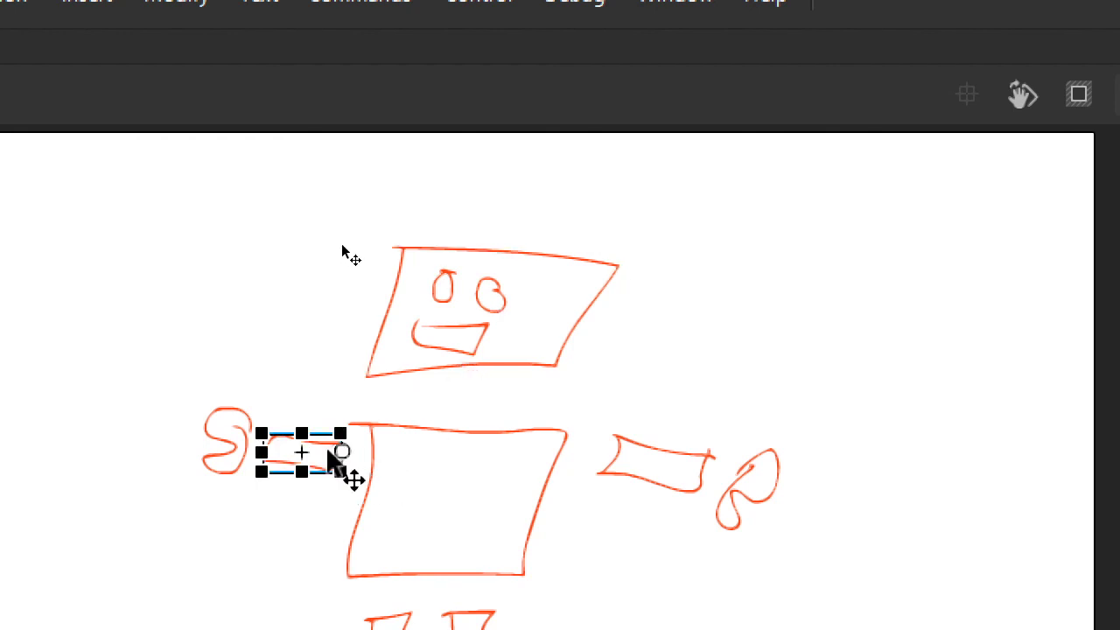
left_click(222, 467)
left_click_drag(227, 442, 252, 452)
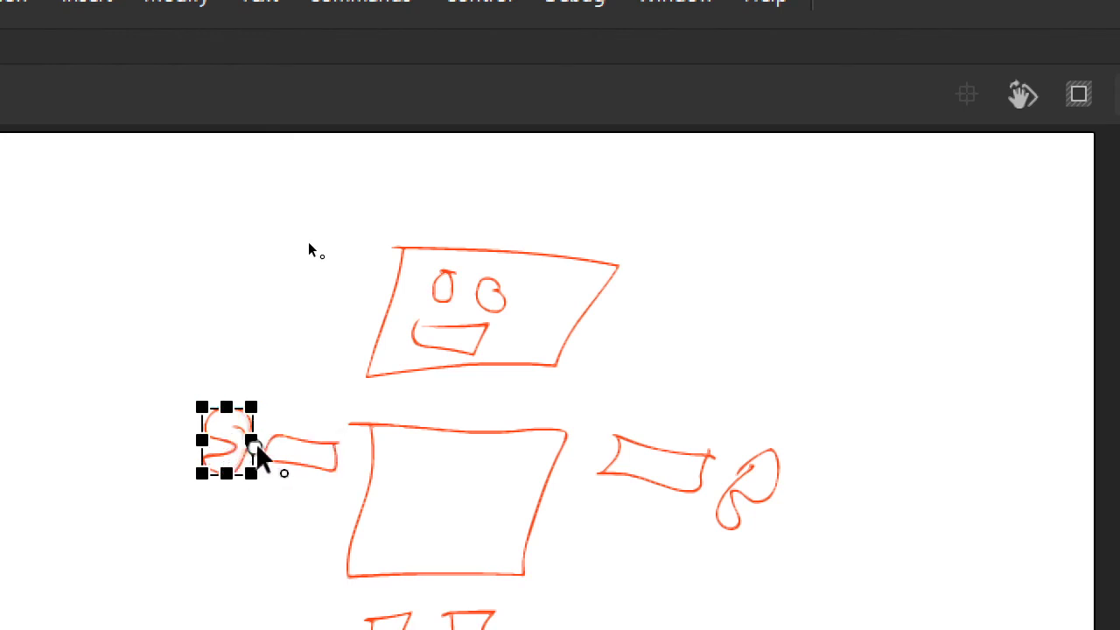
left_click(572, 520)
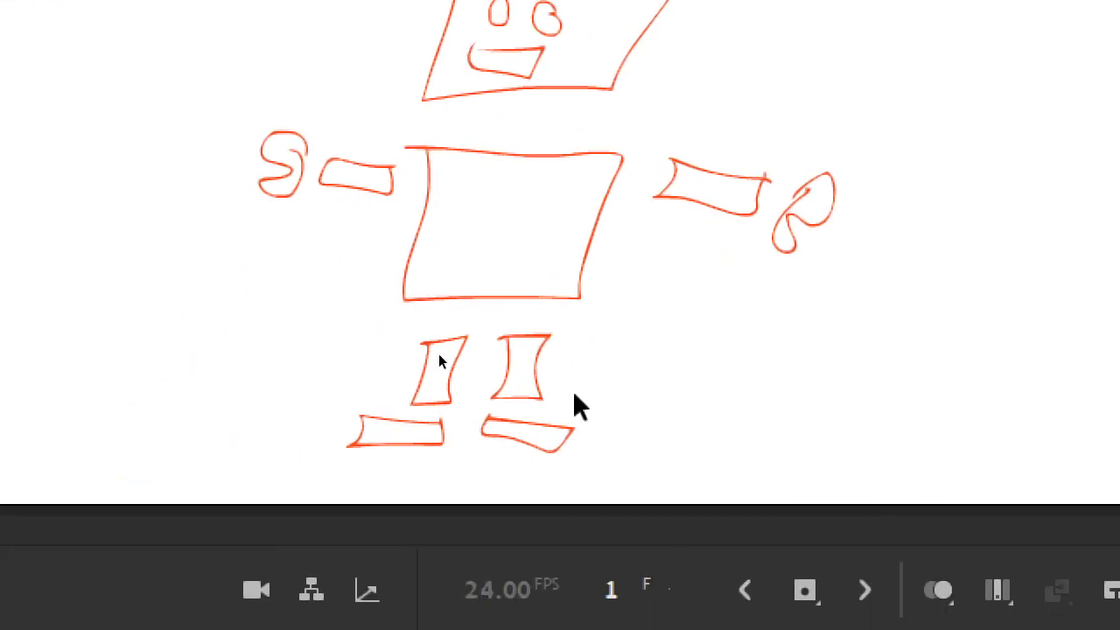
Step: Place the transformation points of legLeft and legRight at the top edge of each leg
left_click(525, 337)
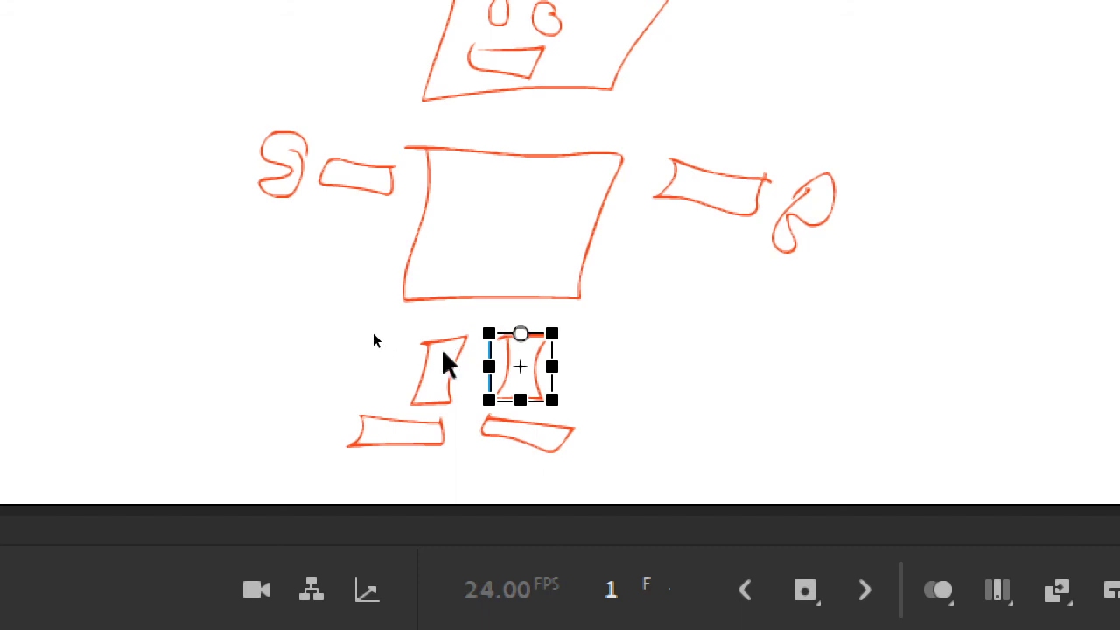
left_click(455, 372)
left_click_drag(440, 370, 438, 331)
Step: Move the transformation points of both feet to the ankles, at each foot's upper inner end beneath its leg
left_click(434, 440)
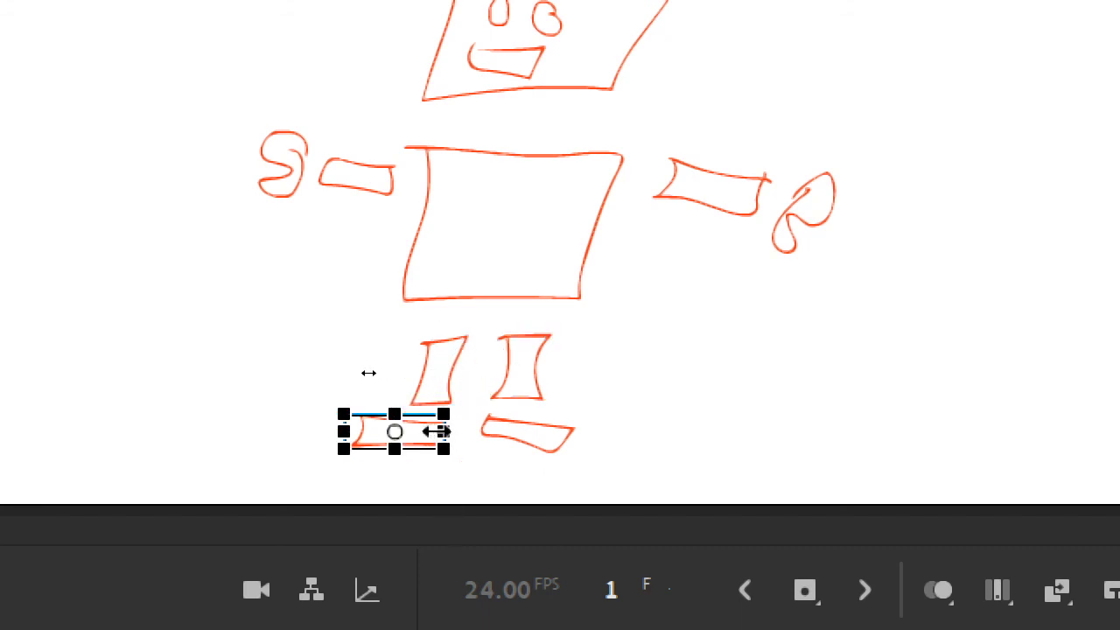
left_click_drag(395, 431, 430, 417)
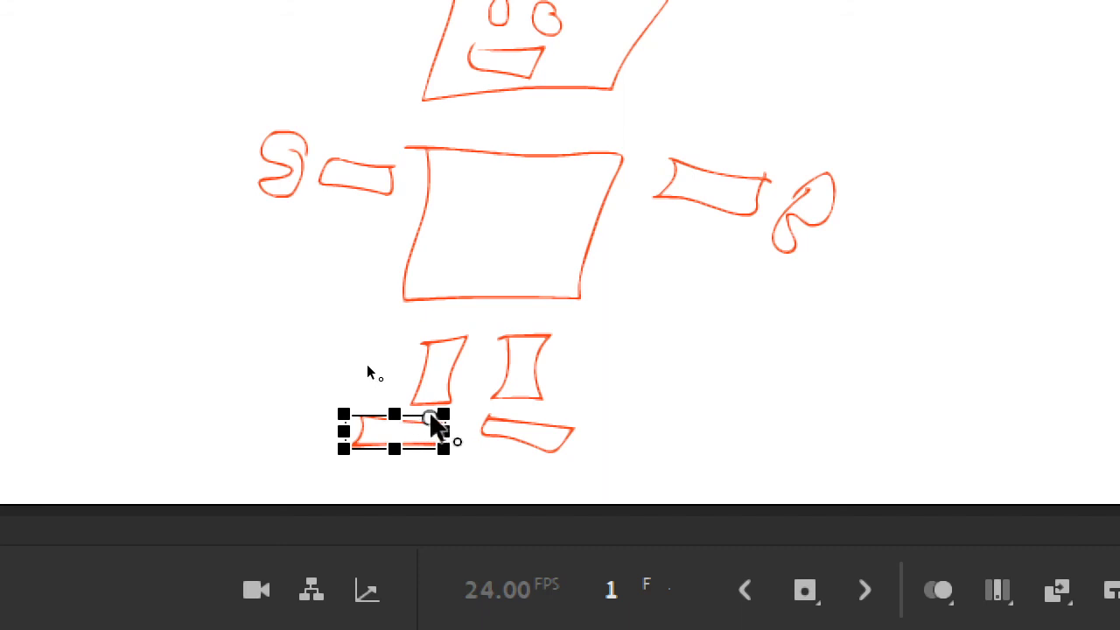
left_click(531, 437)
left_click_drag(529, 428, 499, 421)
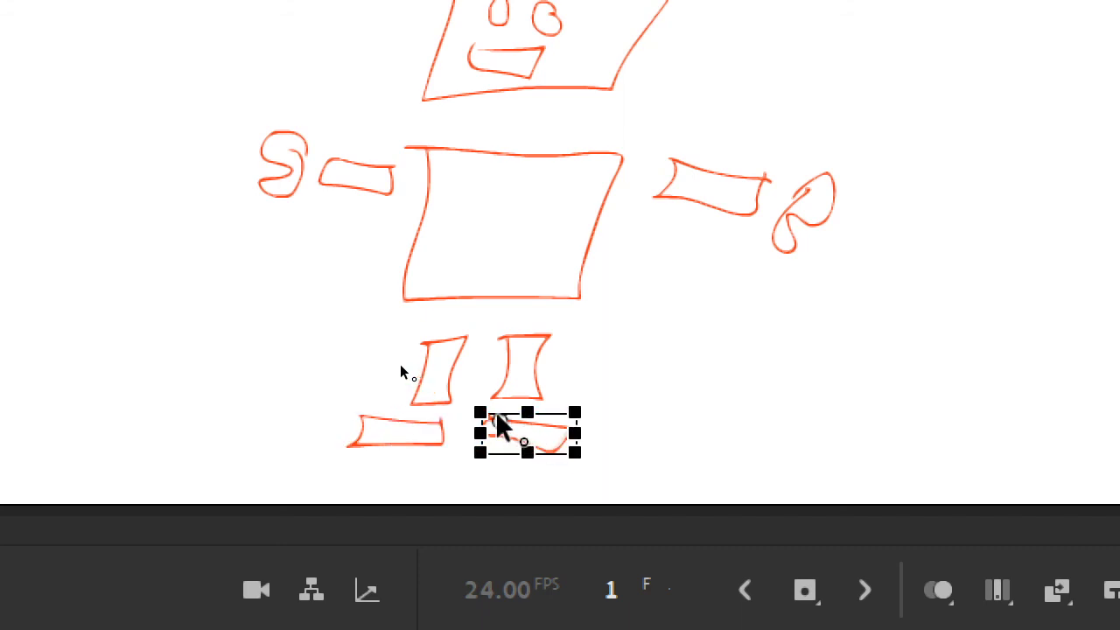
Step: Check the left leg's transformation point, select all robot parts for review, then deselect them and save the document
left_click(535, 354)
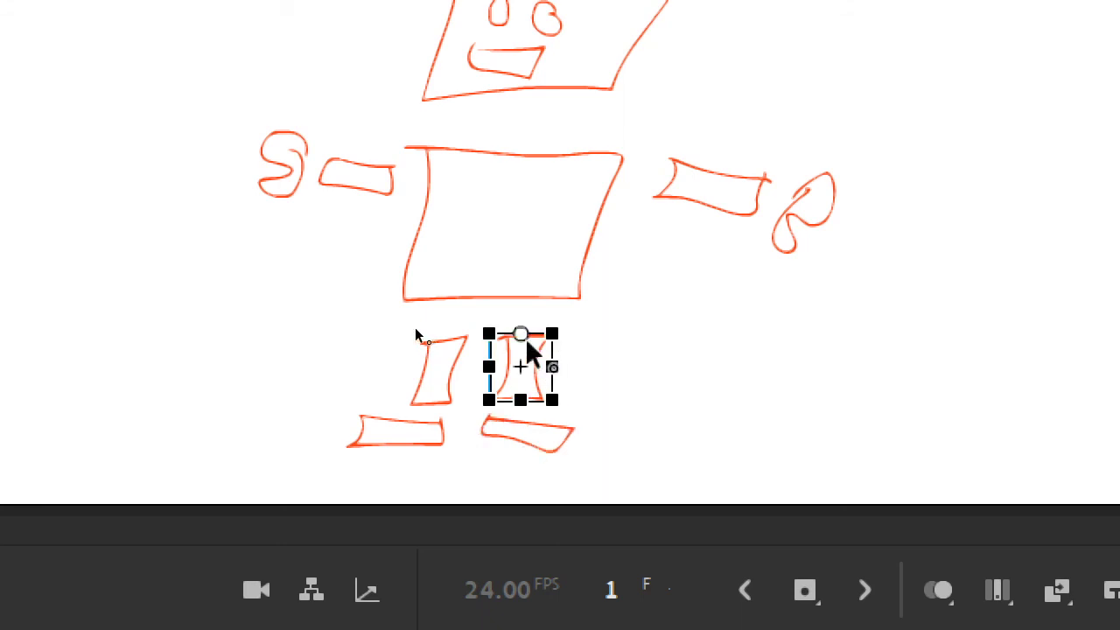
left_click(615, 361)
left_click(544, 392)
left_click(844, 372)
key("ctrl+a")
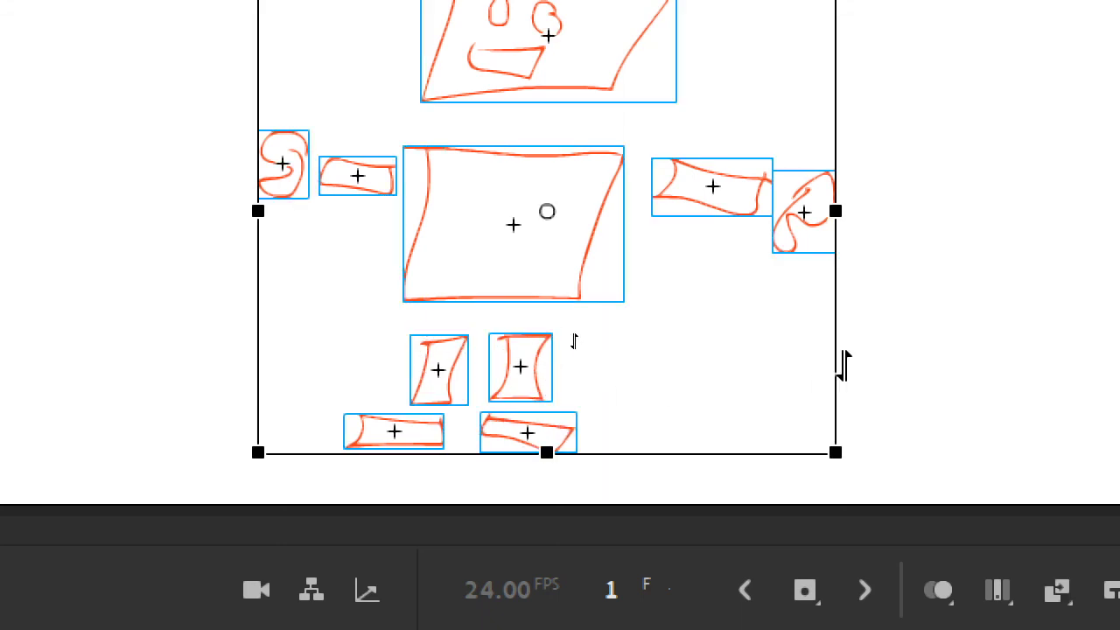
left_click(924, 312)
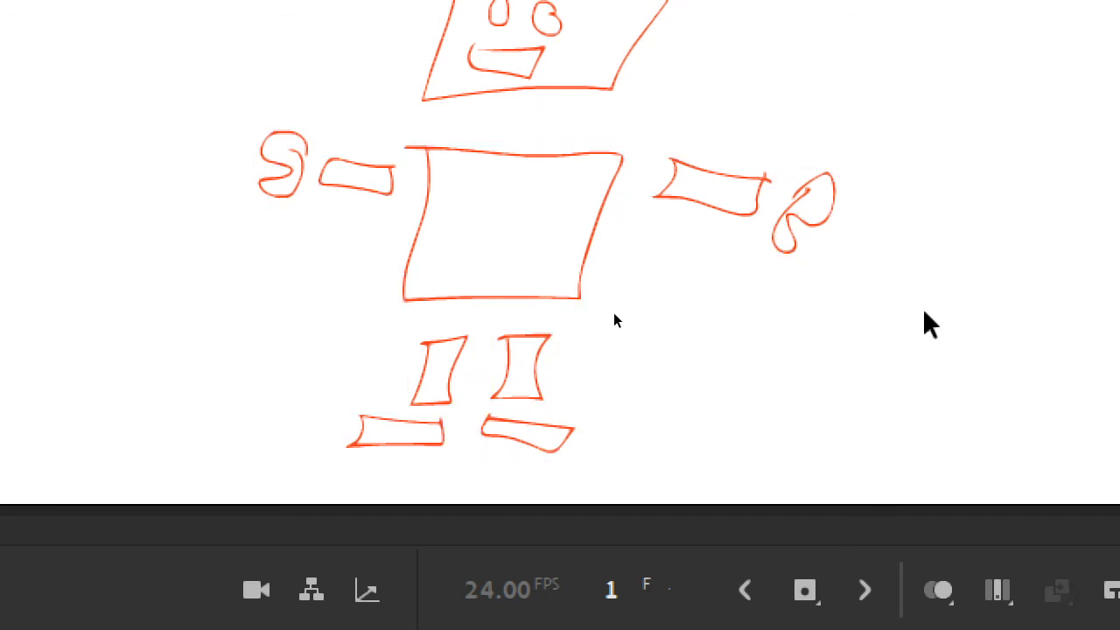
key("ctrl+s")
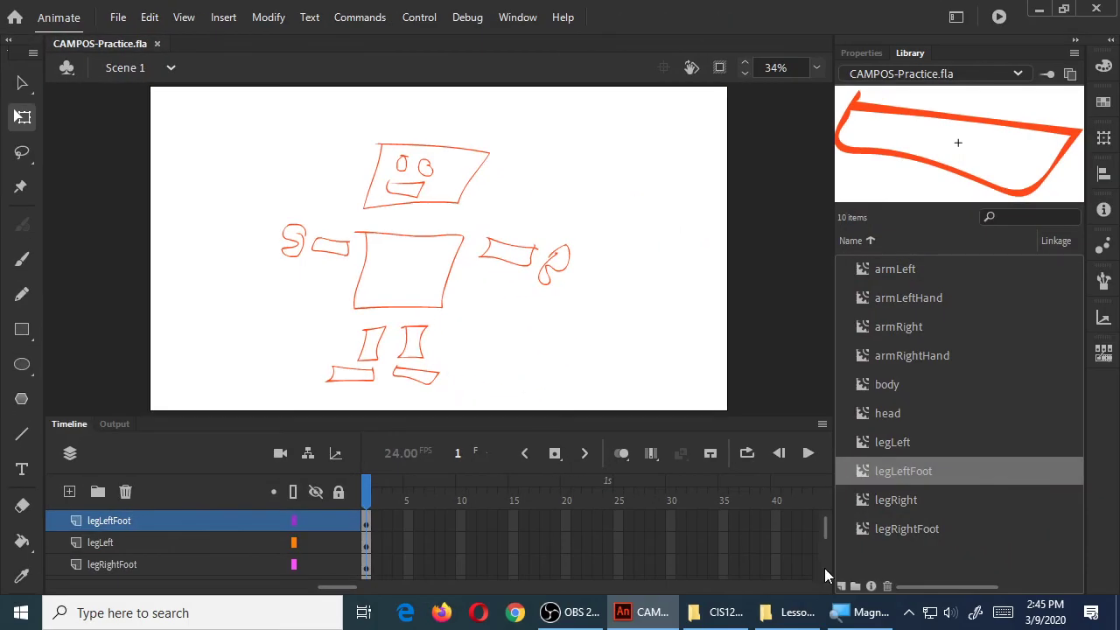
Step: In the Windows Magnifier settings, stop following keyboard focus, text insertion point and Narrator cursor, then close the settings
left_click(862, 613)
left_click(227, 161)
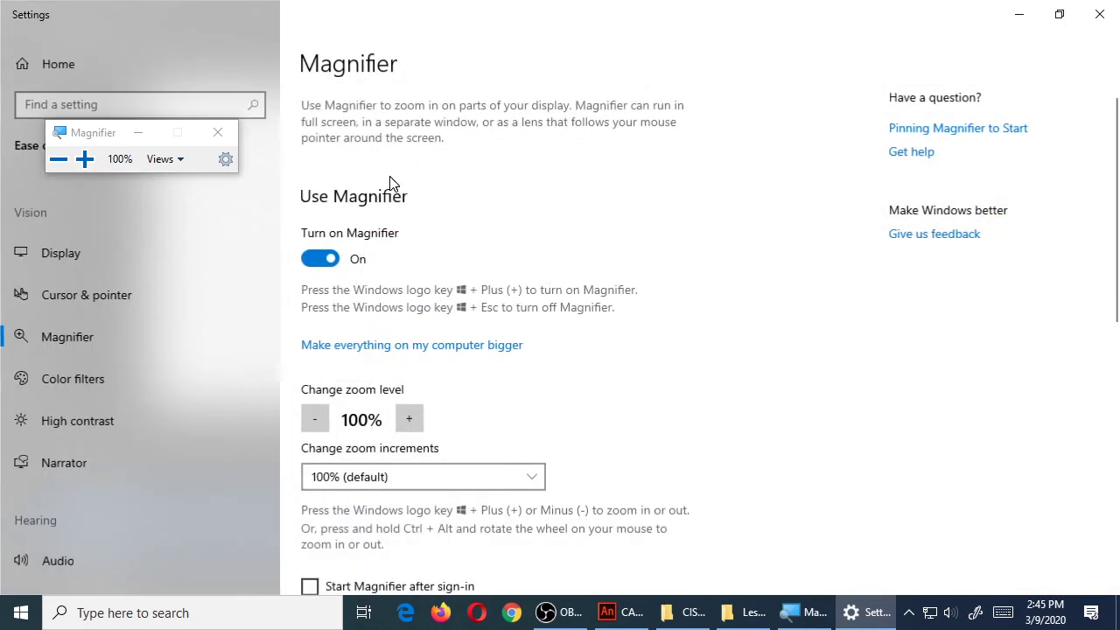
scroll(411, 350, "down", 4)
scroll(431, 448, "down", 3)
left_click(368, 387)
left_click(371, 414)
left_click(367, 442)
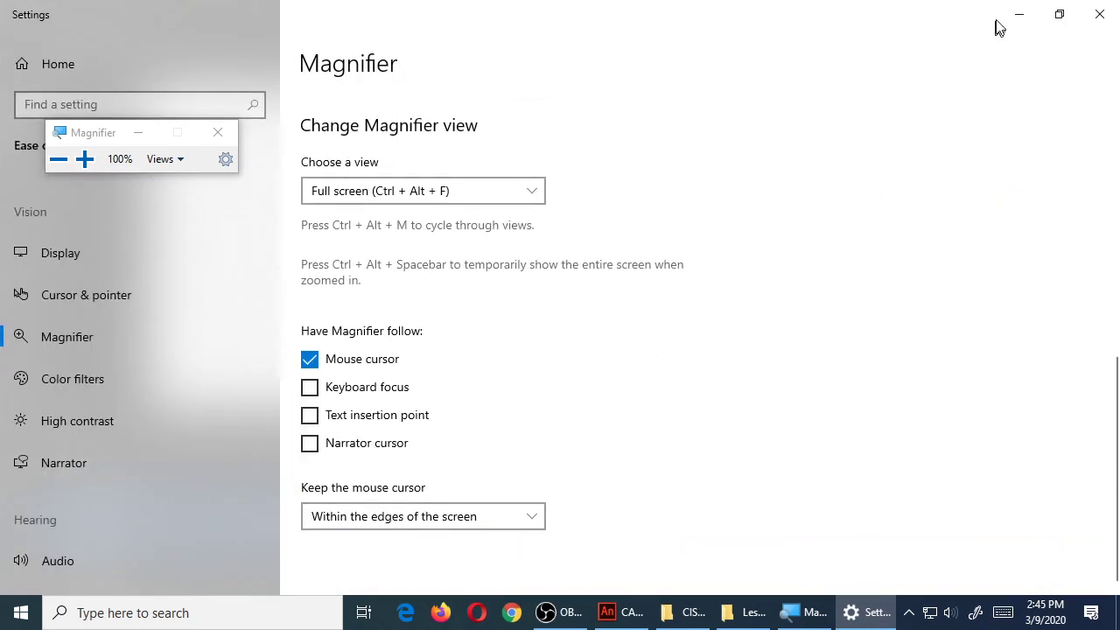
left_click(1100, 14)
Step: Magnify the screen to 200% and select the armLeft segment on the stage to inspect its transformation point
key("super+plus")
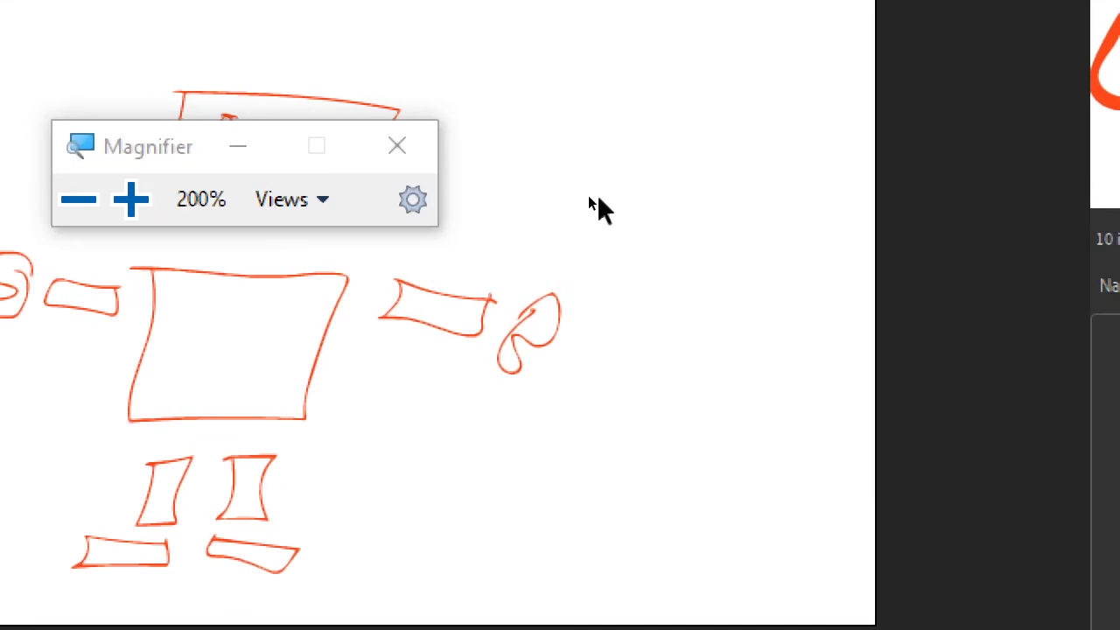
left_click(137, 132)
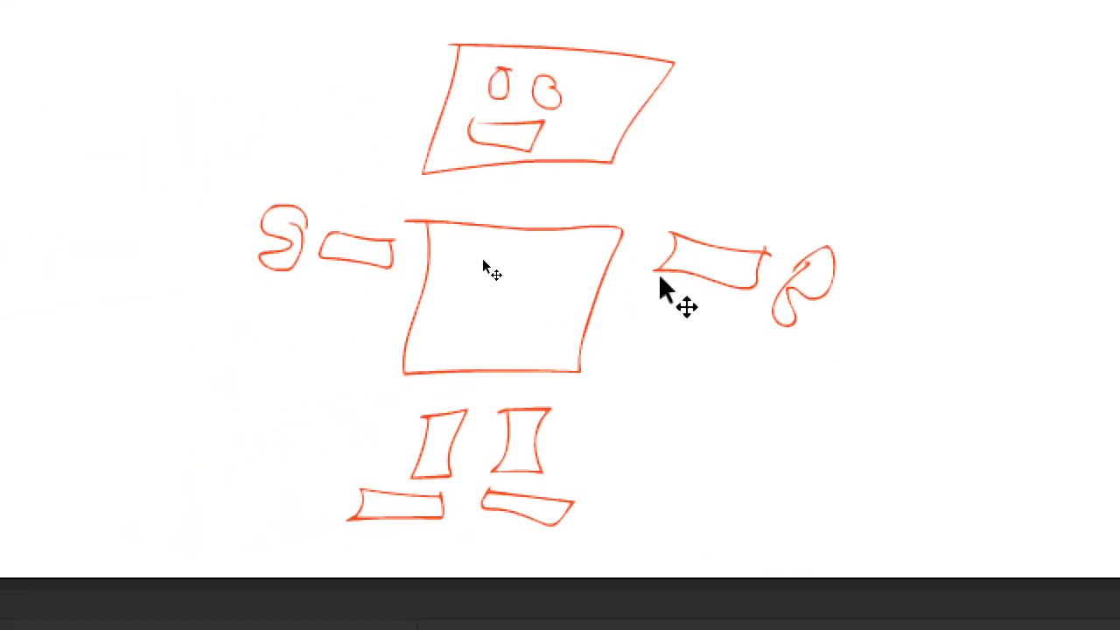
left_click(623, 256)
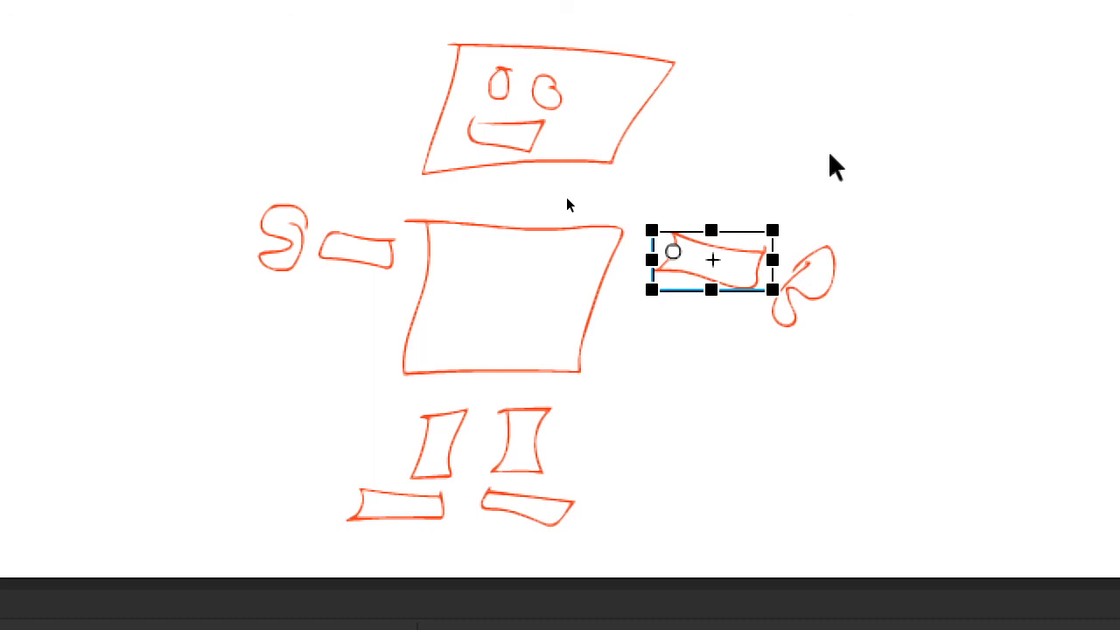
Step: Move both arm segments inward so they overlap the body's sides at the shoulders, and place each hand at its arm's outer end
left_click(643, 140)
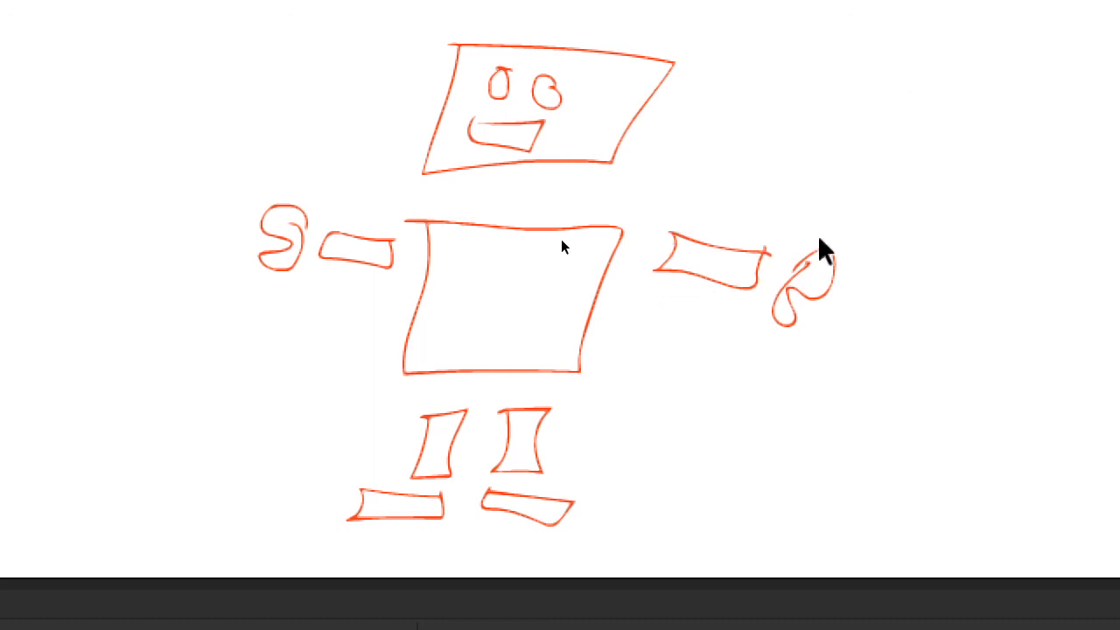
left_click(730, 255)
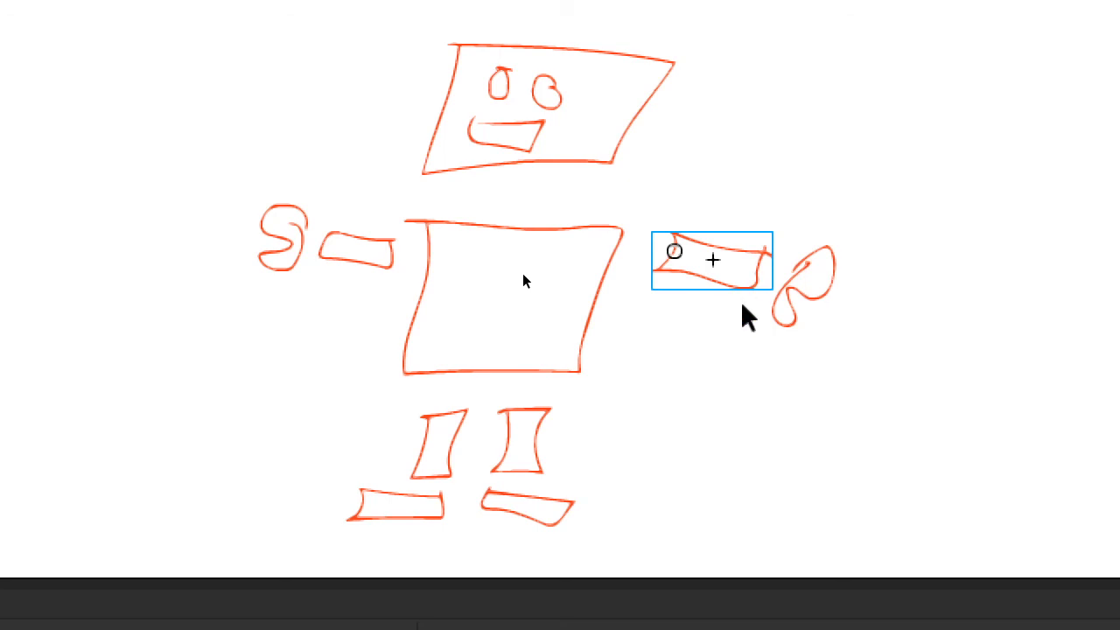
left_click_drag(741, 249, 674, 262)
left_click_drag(814, 298, 717, 313)
left_click(326, 256)
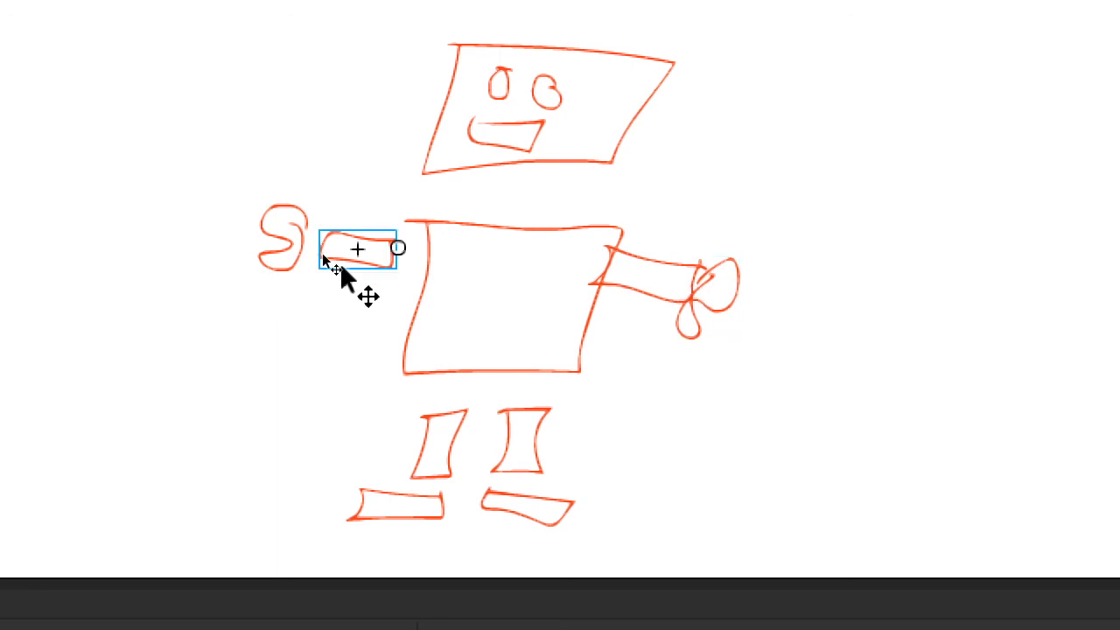
left_click_drag(327, 253, 369, 267)
mouse_move(278, 268)
left_mouse_down()
mouse_move(355, 294)
mouse_move(337, 300)
left_mouse_up()
Step: Move both legs up to the body's lower edge and place the left foot directly beneath the left leg
left_click_drag(531, 456, 531, 414)
left_click_drag(450, 470, 452, 411)
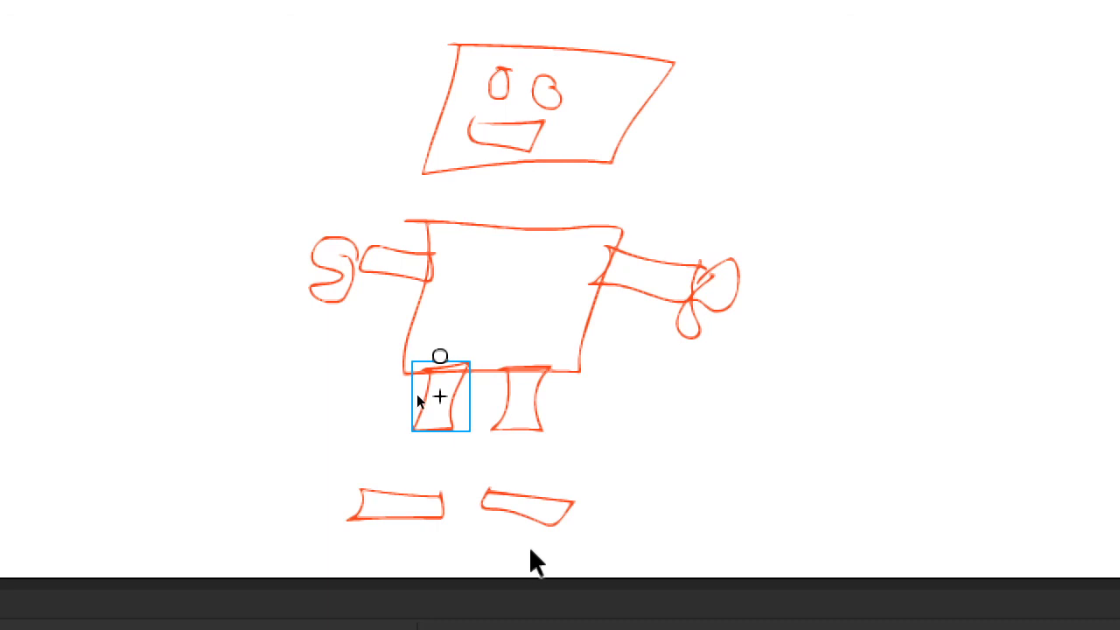
left_click_drag(541, 503, 562, 450)
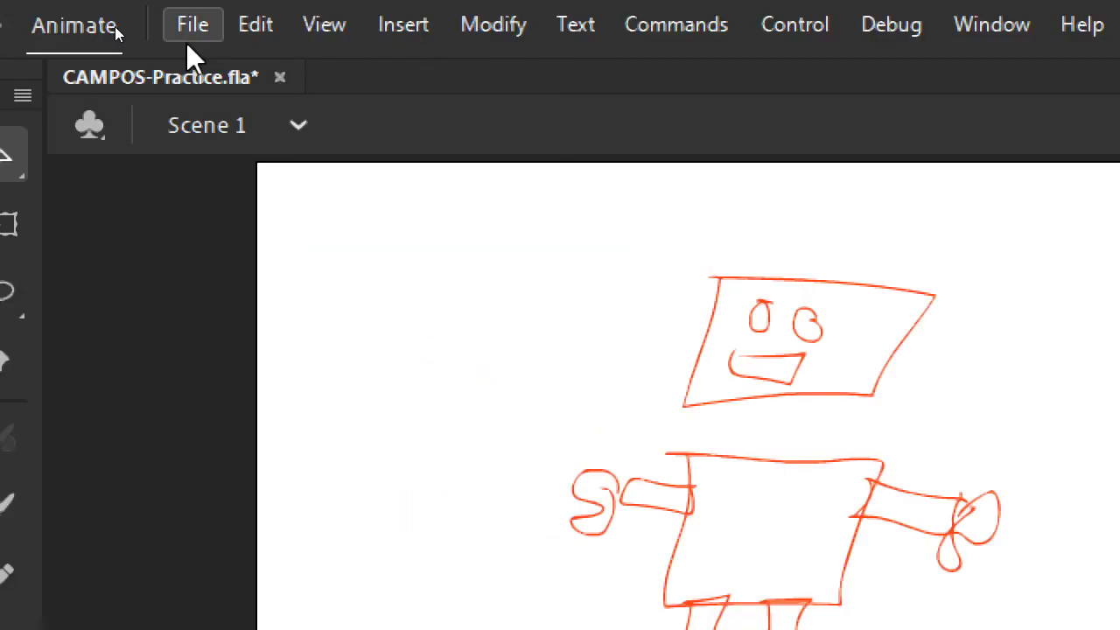
Step: Turn off Snap Align in the snapping options
left_click(325, 27)
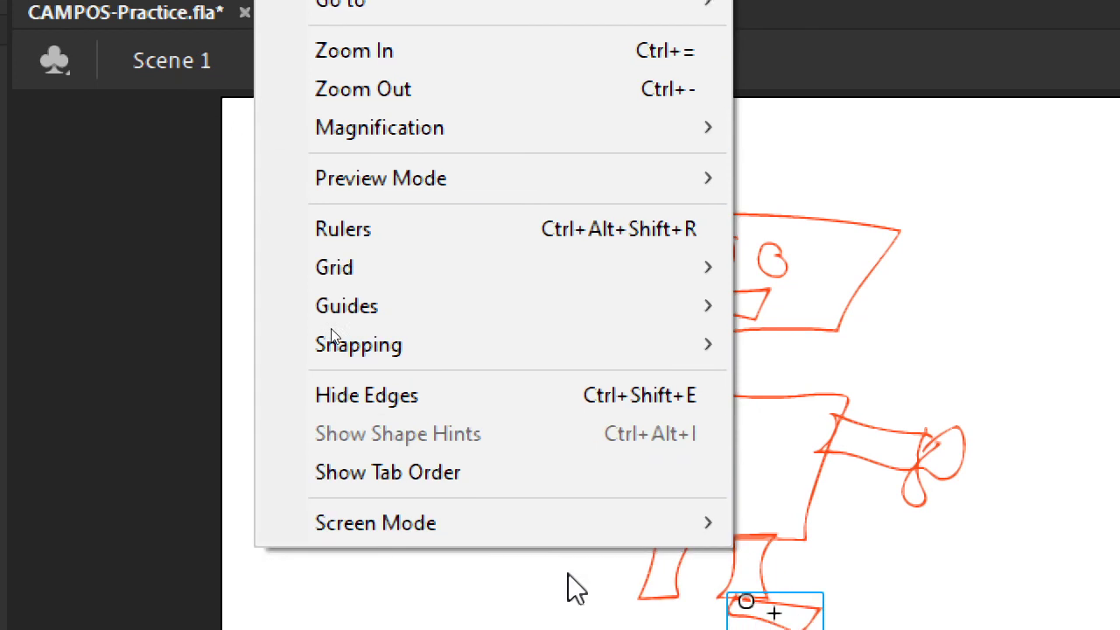
mouse_move(626, 349)
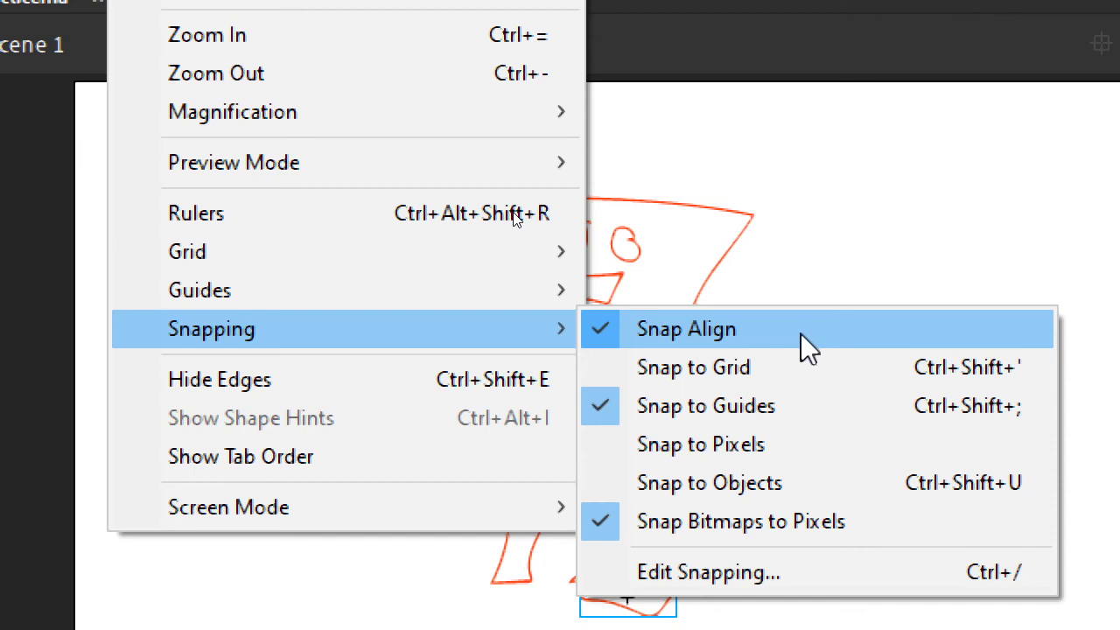
left_click(801, 333)
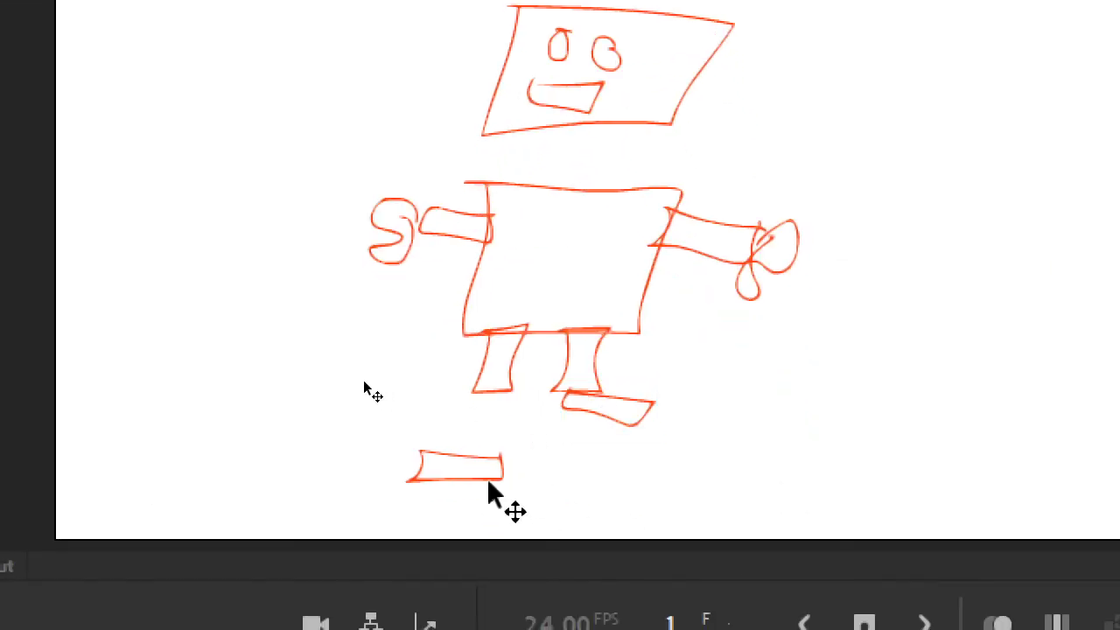
Step: Move the right foot up beneath the right leg, lower the head to just above the body, and deselect everything
mouse_move(475, 481)
left_mouse_down()
mouse_move(458, 443)
mouse_move(479, 420)
left_mouse_up()
left_click(622, 125)
left_click_drag(622, 125, 614, 158)
left_click(800, 157)
left_click(819, 132)
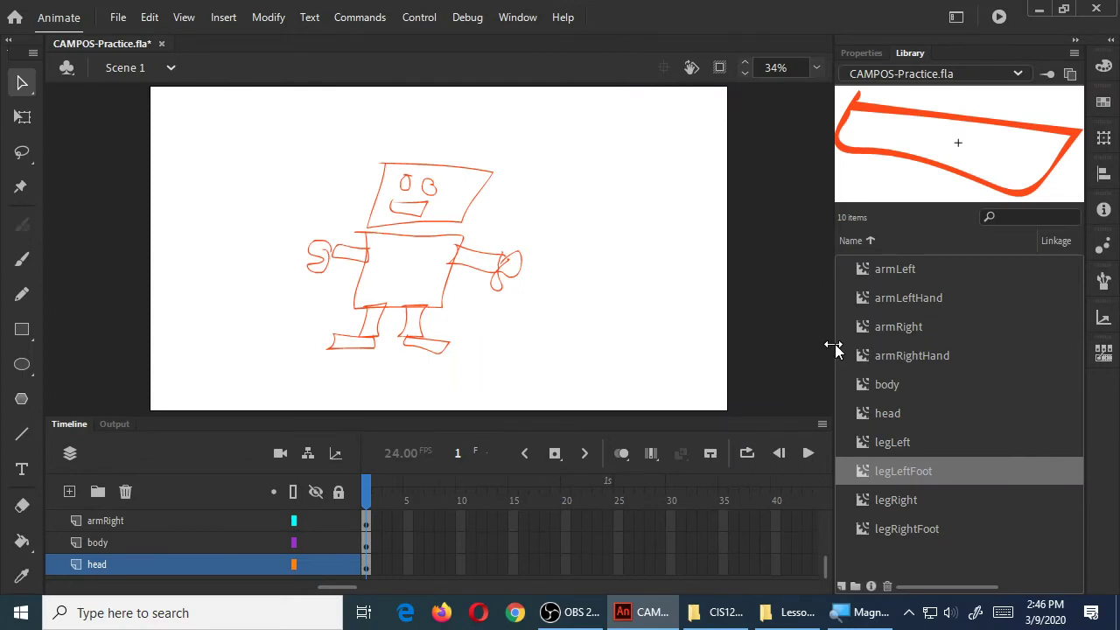
Step: Open the head symbol from the library, brush a small neck below the head outline, and return to Scene 1
double_click(876, 409)
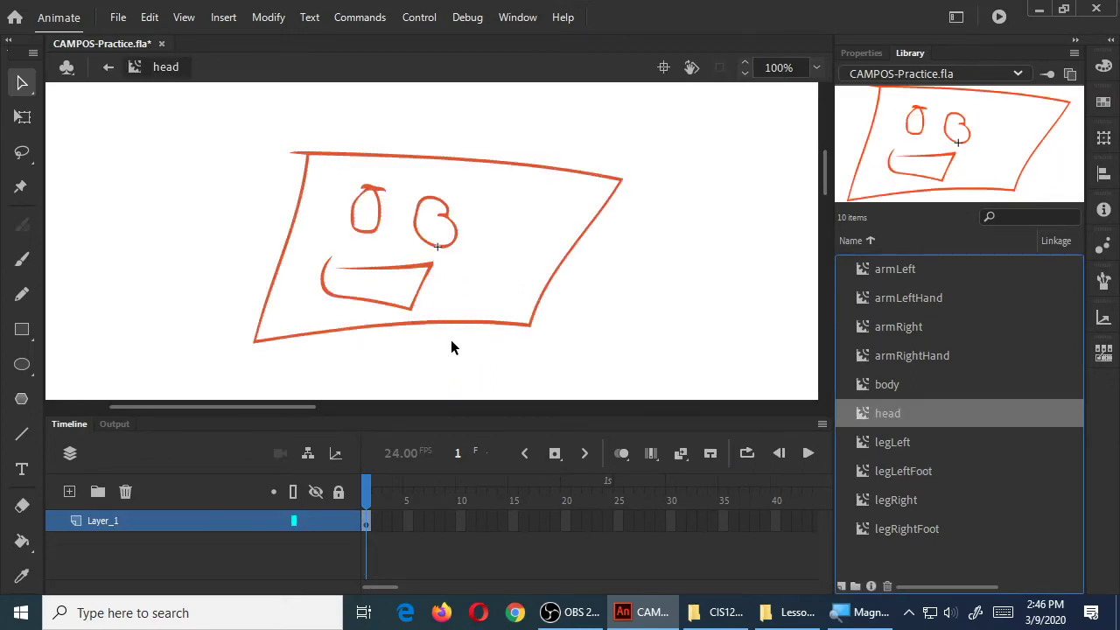
key("b")
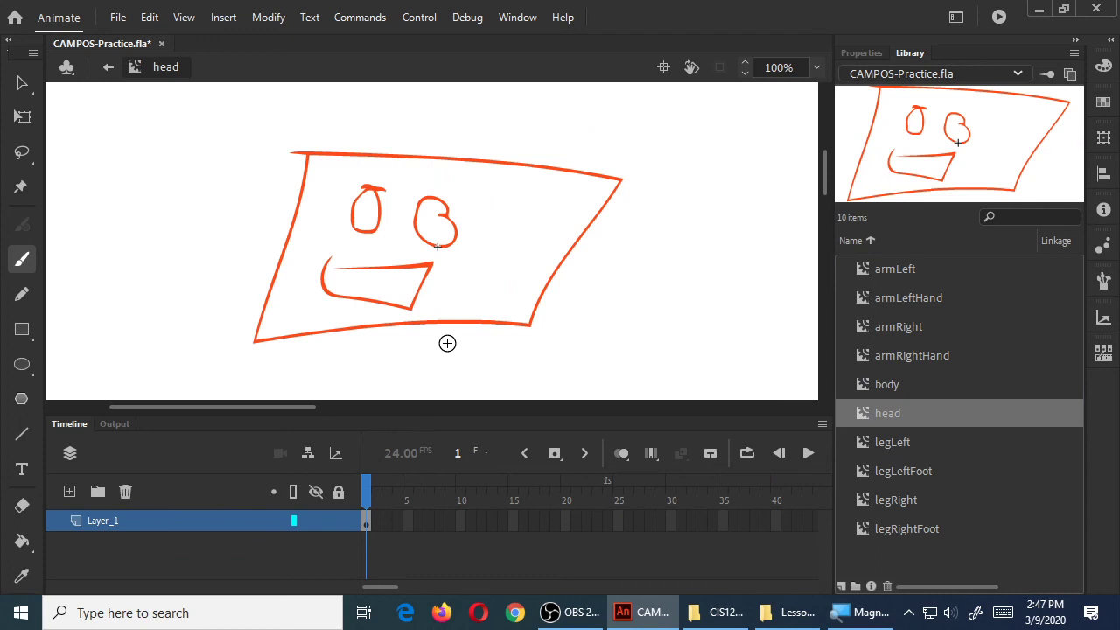
mouse_move(374, 320)
left_mouse_down()
mouse_move(375, 355)
mouse_move(406, 350)
mouse_move(405, 320)
left_mouse_up()
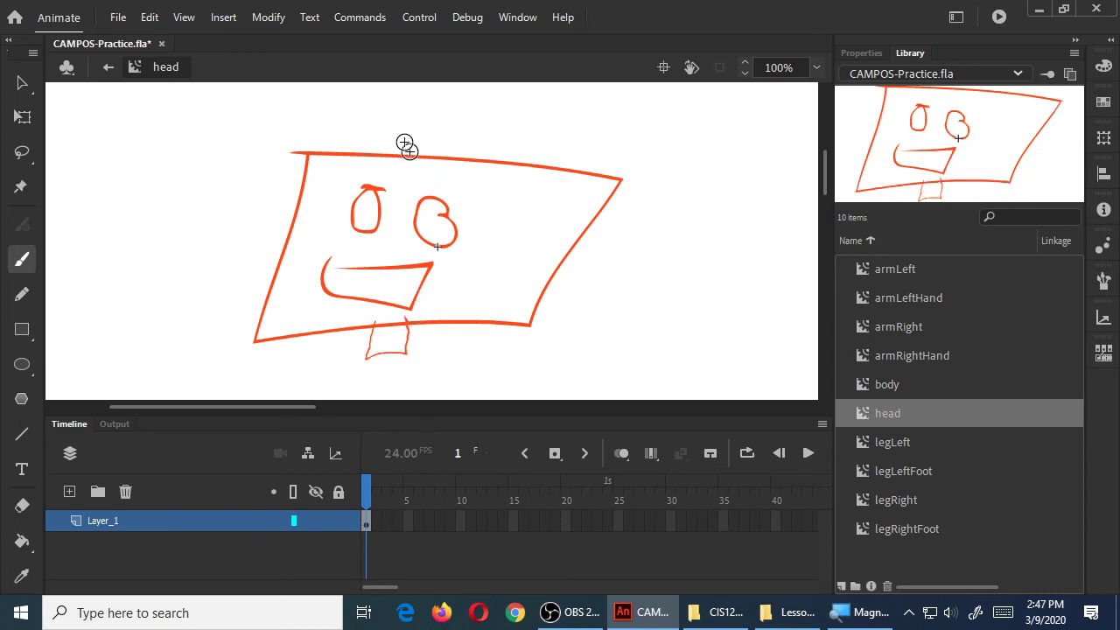
left_click(109, 67)
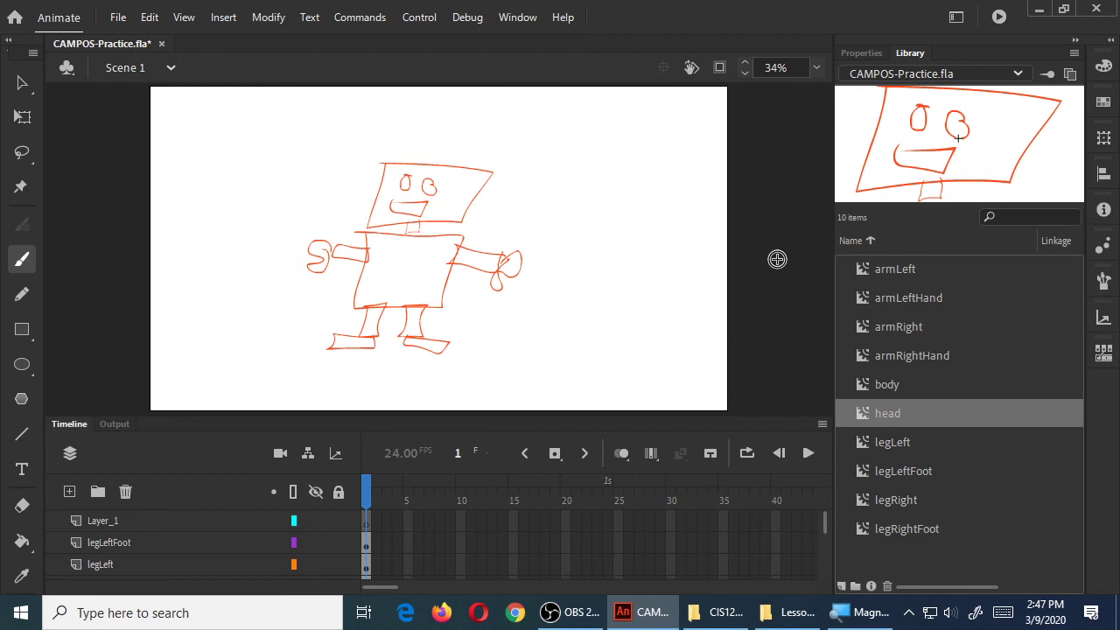
Step: Reopen the head symbol from the library, undo the neck drawing, and return to Scene 1
key("ctrl+e")
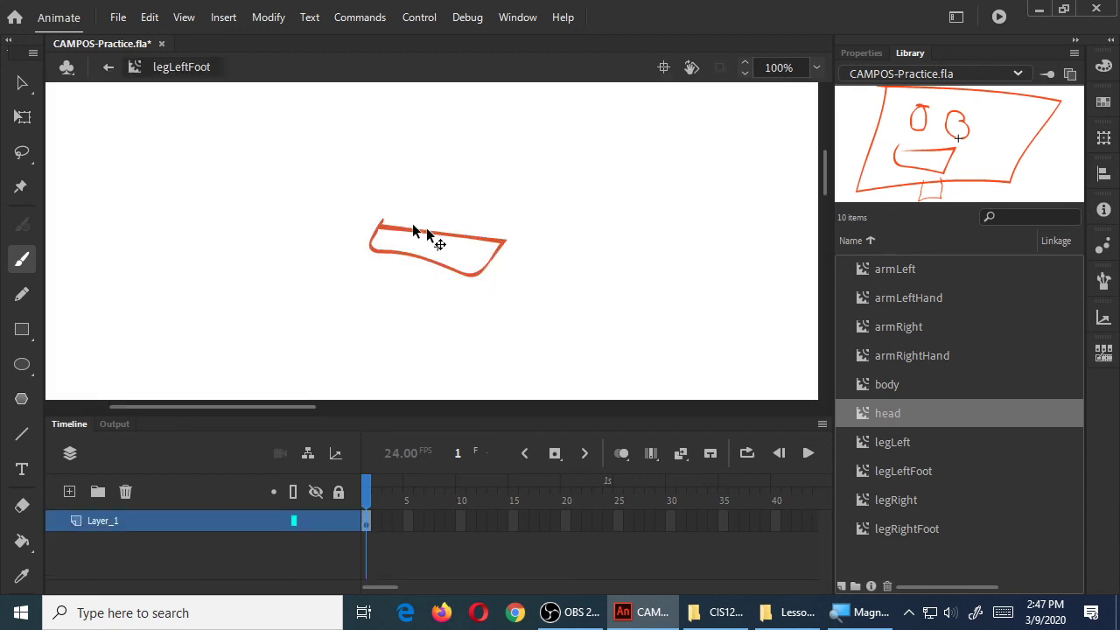
left_click(107, 68)
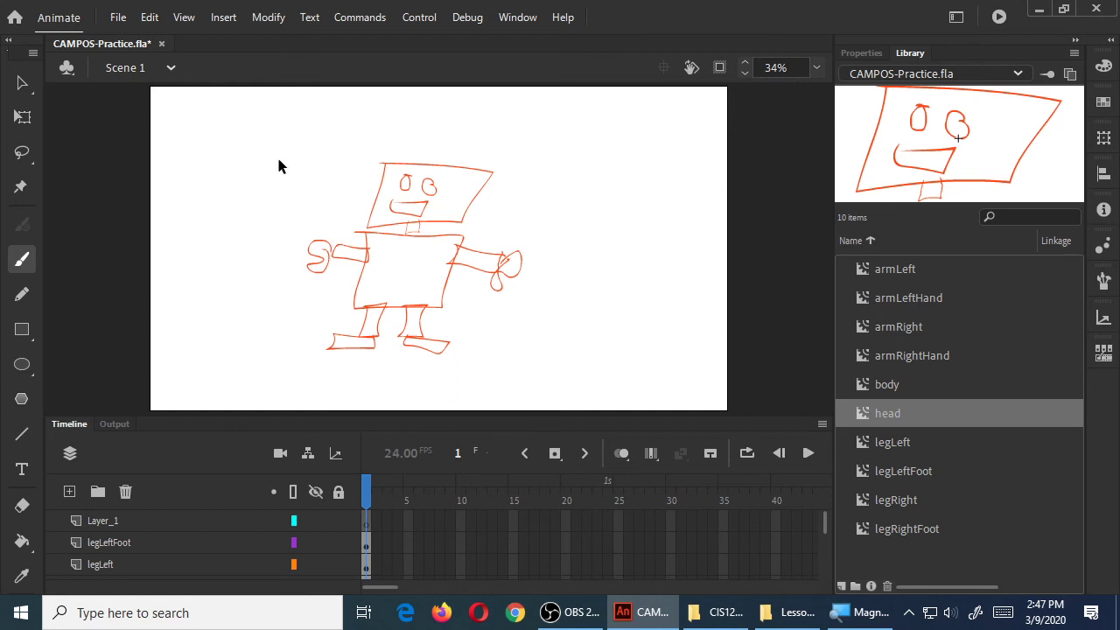
double_click(886, 413)
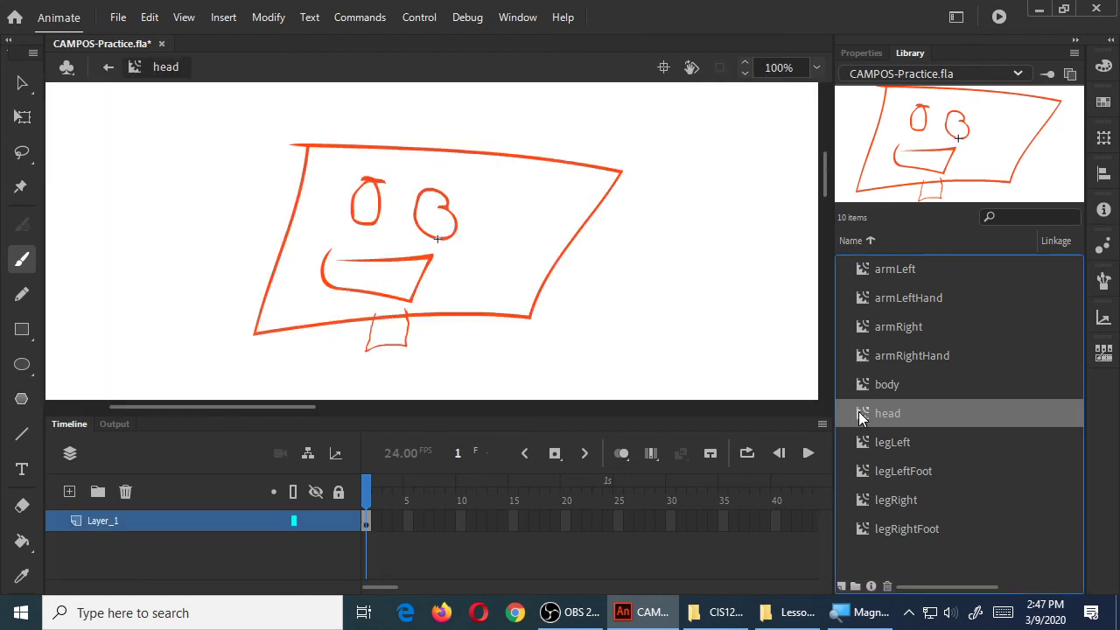
key("ctrl+e")
key("ctrl+e")
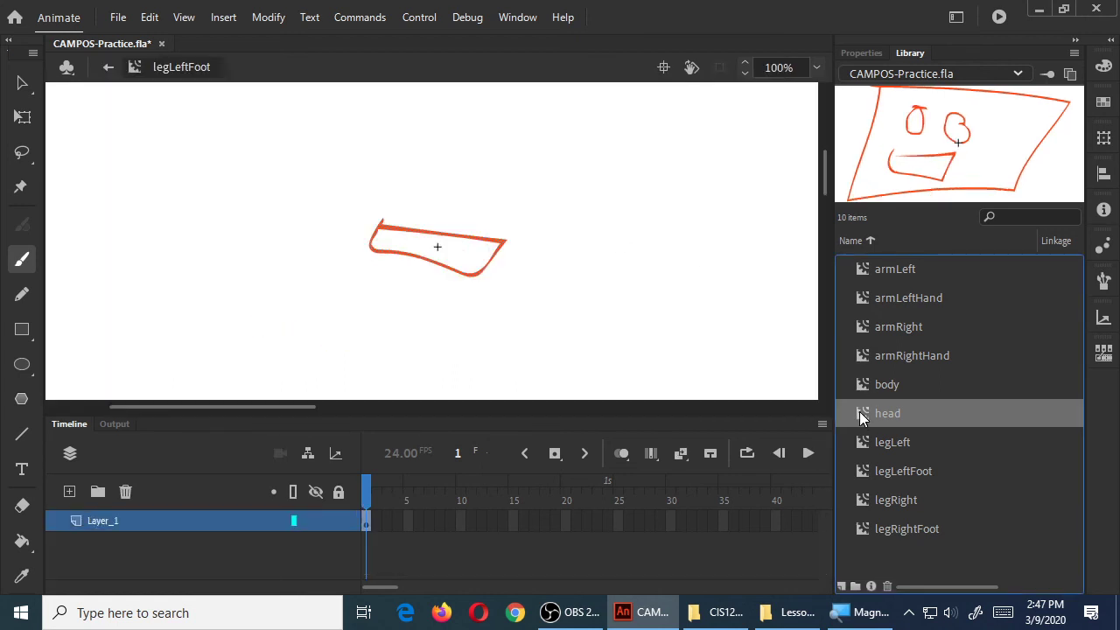
left_click(108, 68)
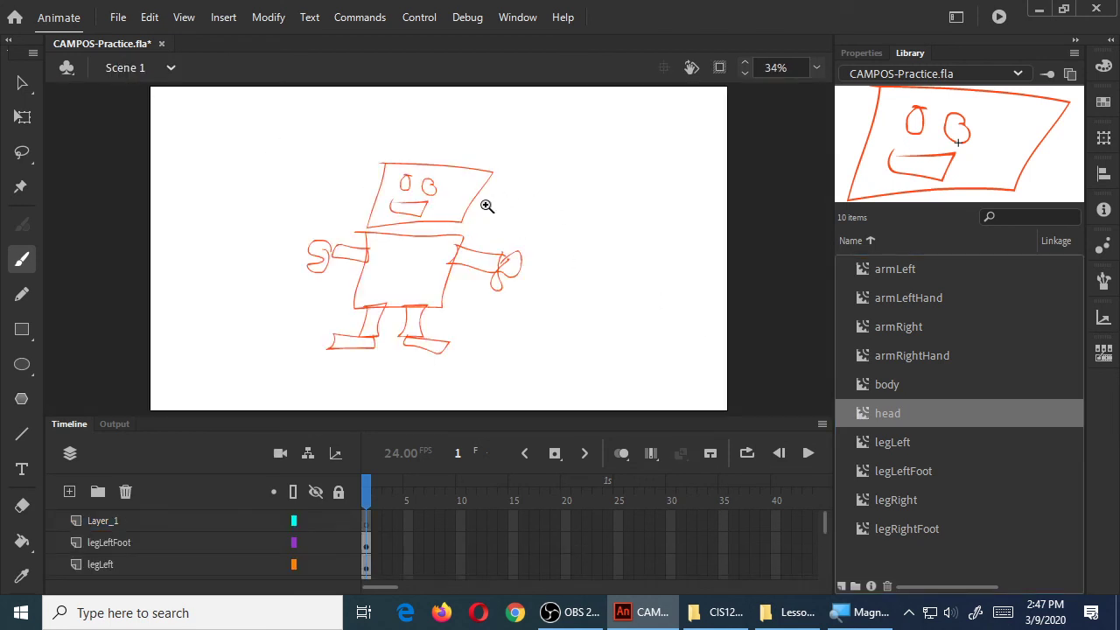
Step: Move the head slightly up and to the right on the stage to widen the gap above the body
key("z")
left_click(423, 207)
key("v")
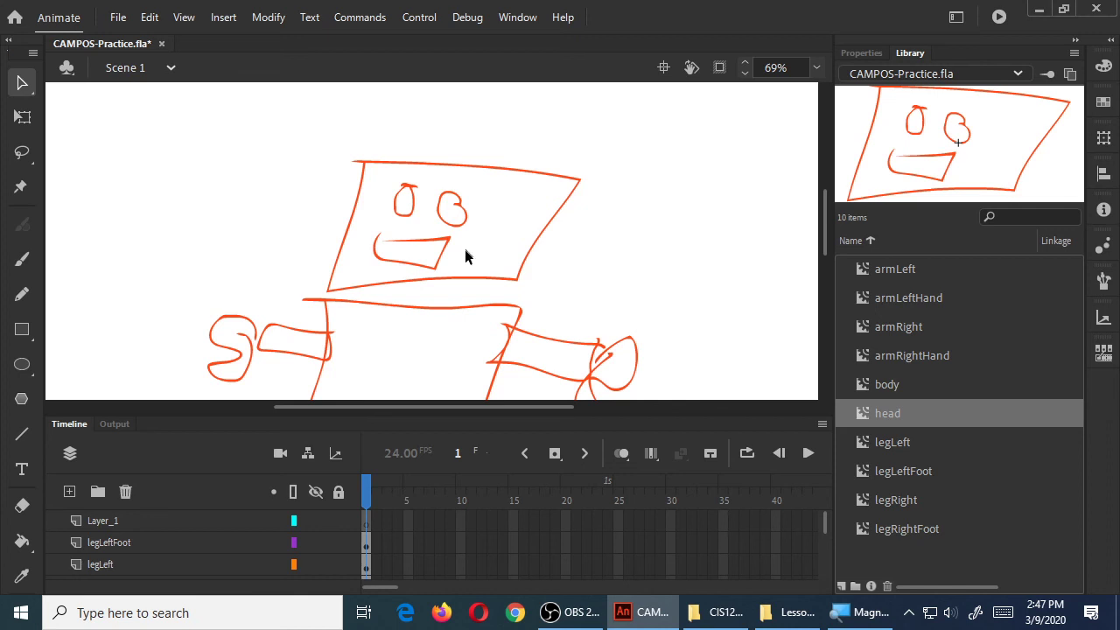
mouse_move(462, 280)
left_mouse_down()
mouse_move(475, 257)
mouse_move(449, 268)
mouse_move(471, 269)
left_mouse_up()
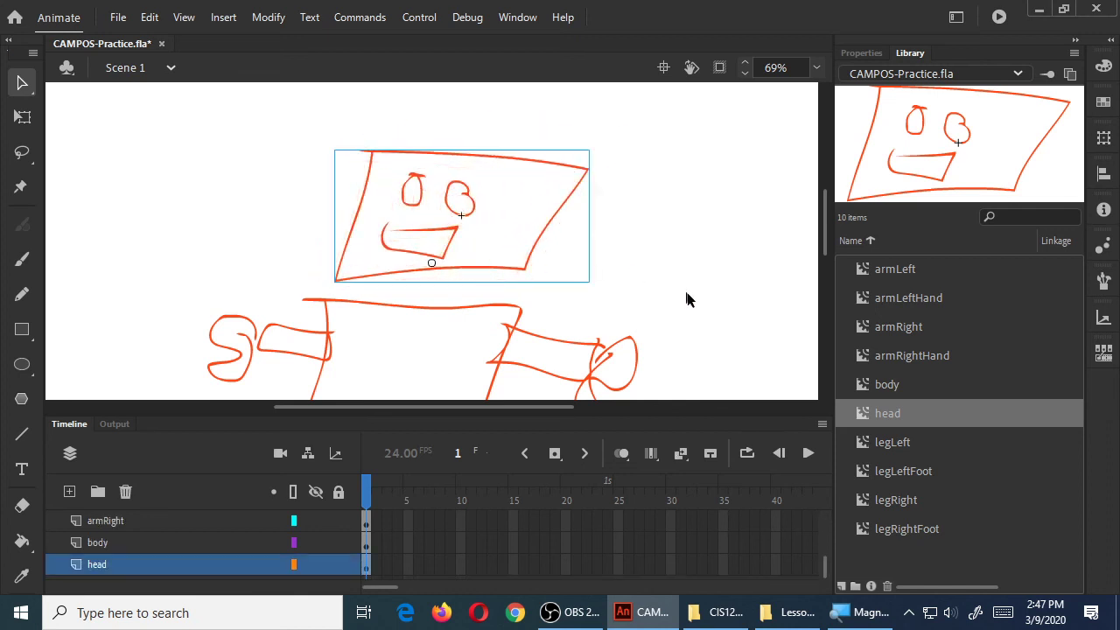
Step: Select the head symbol in the library, open its name for editing, and close the name field without changing it
left_click(865, 388)
left_click(862, 414)
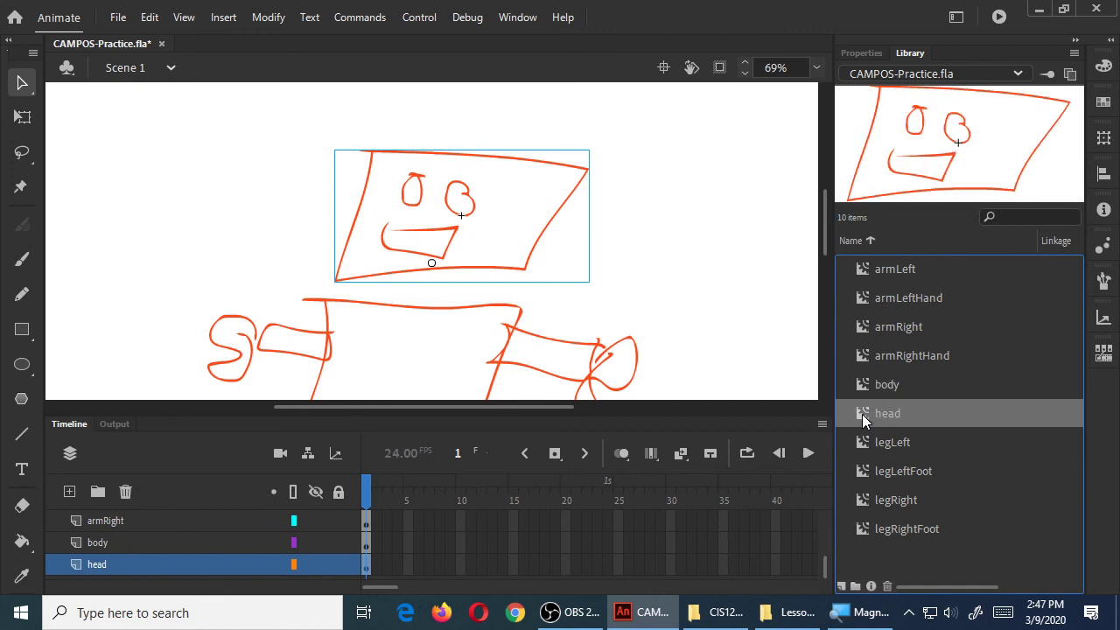
left_click(869, 386)
left_click(867, 413)
double_click(894, 414)
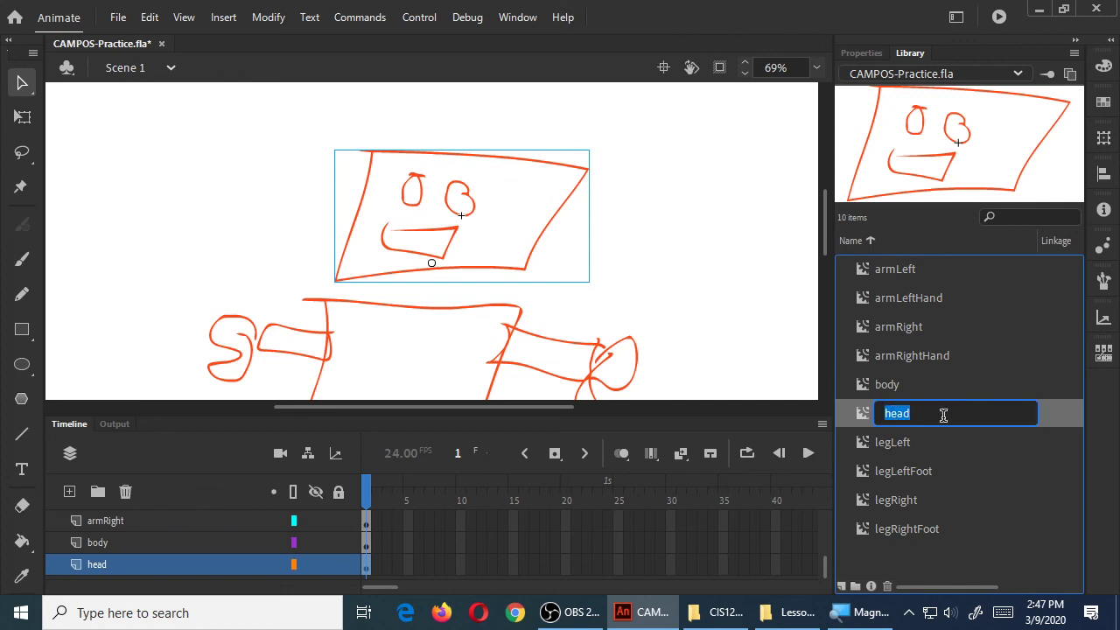
key("Return")
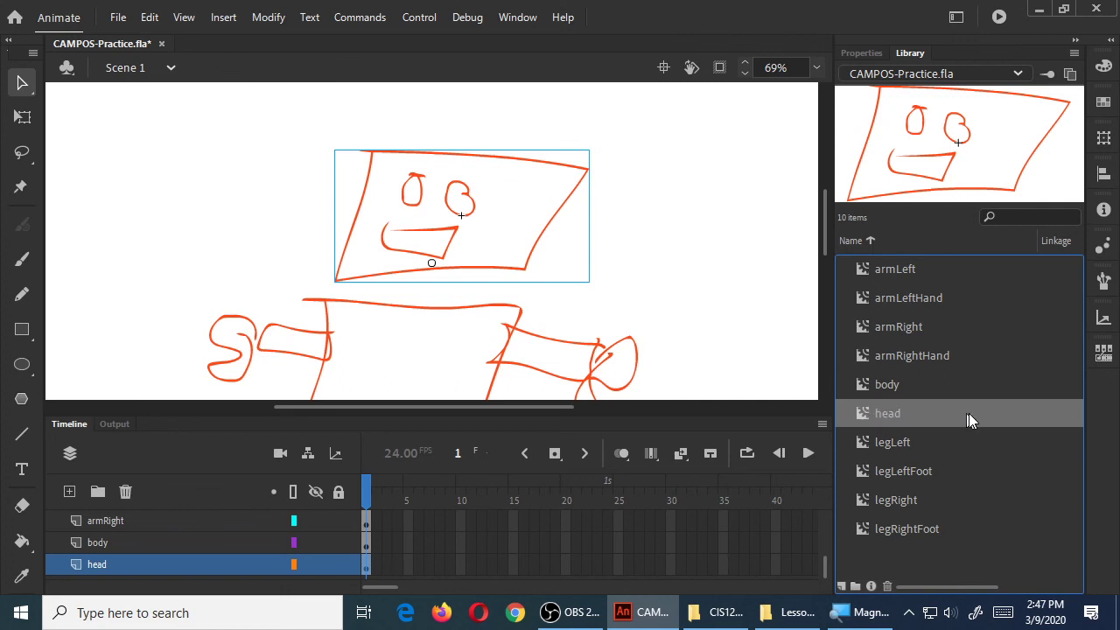
Step: Open the head symbol from the library, view its available item commands, and return to Scene 1
double_click(1047, 413)
left_click(928, 412)
double_click(864, 413)
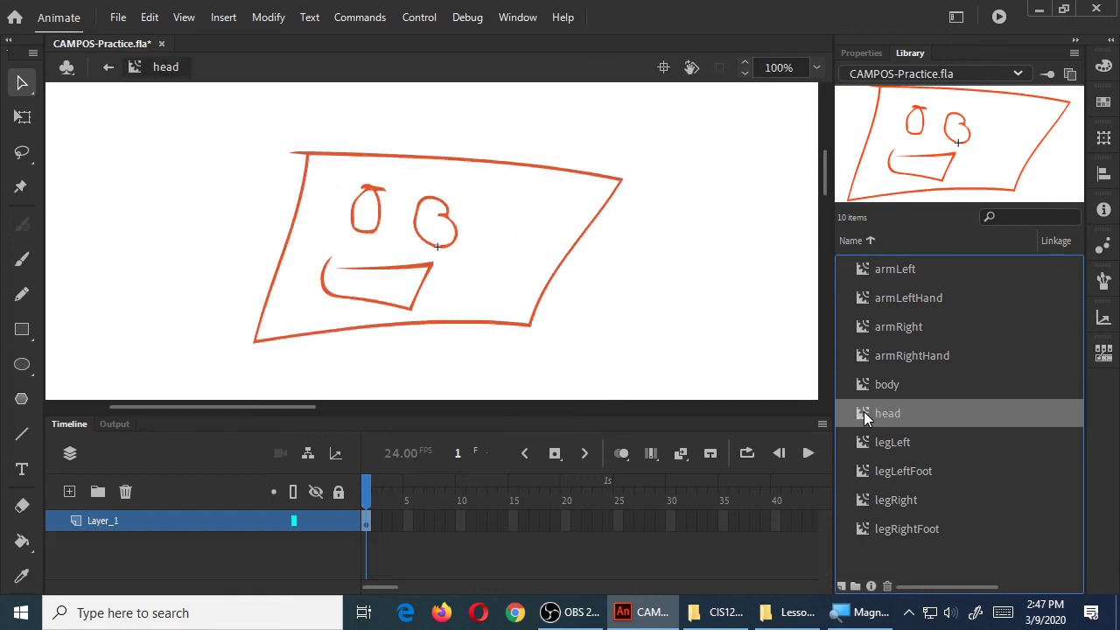
right_click(864, 415)
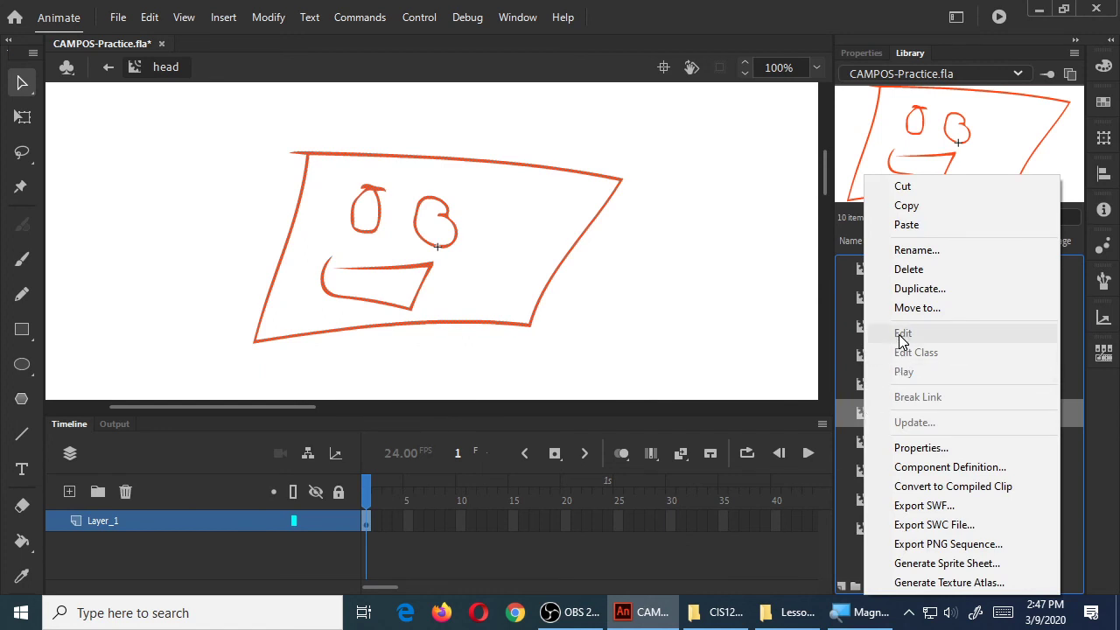
left_click(105, 67)
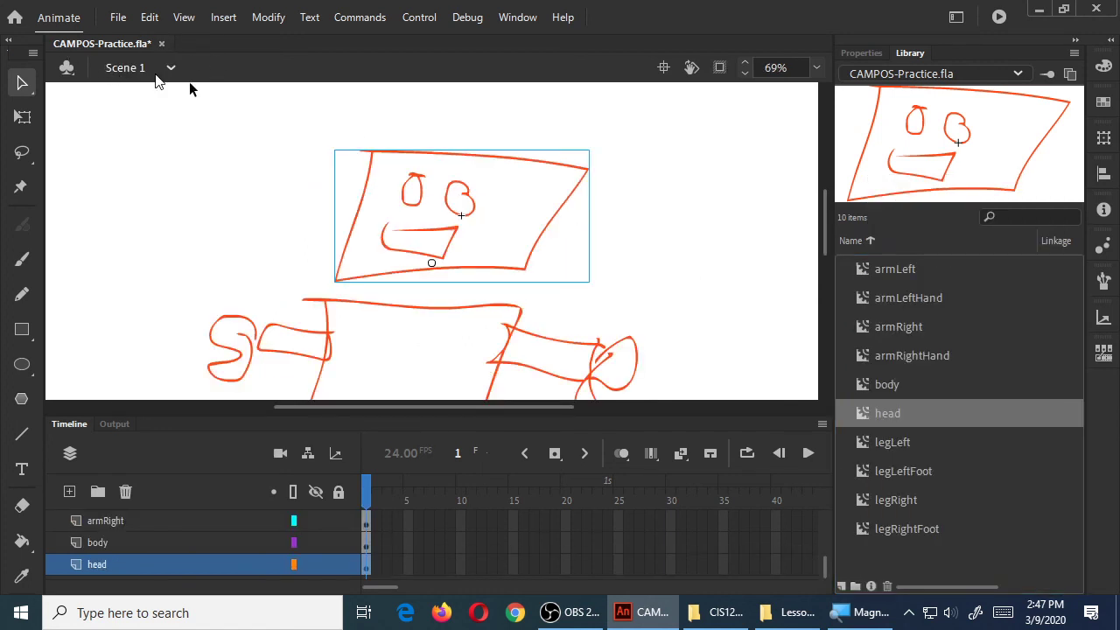
Step: Compare editing the head symbol's library name with opening its artwork, then return to Scene 1 and deselect the head
double_click(891, 414)
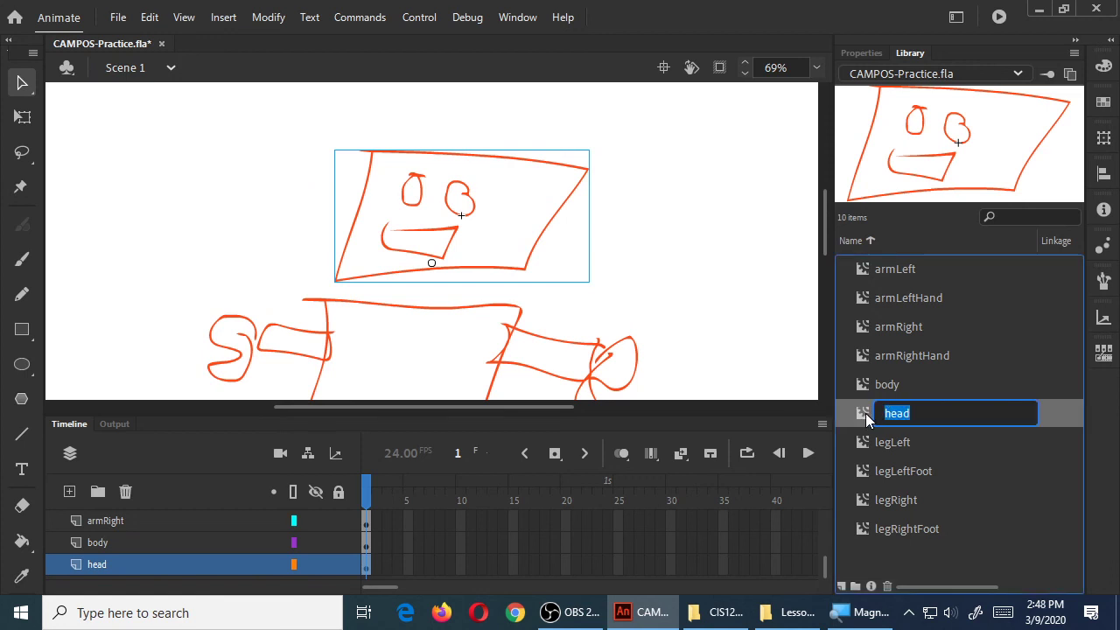
double_click(866, 412)
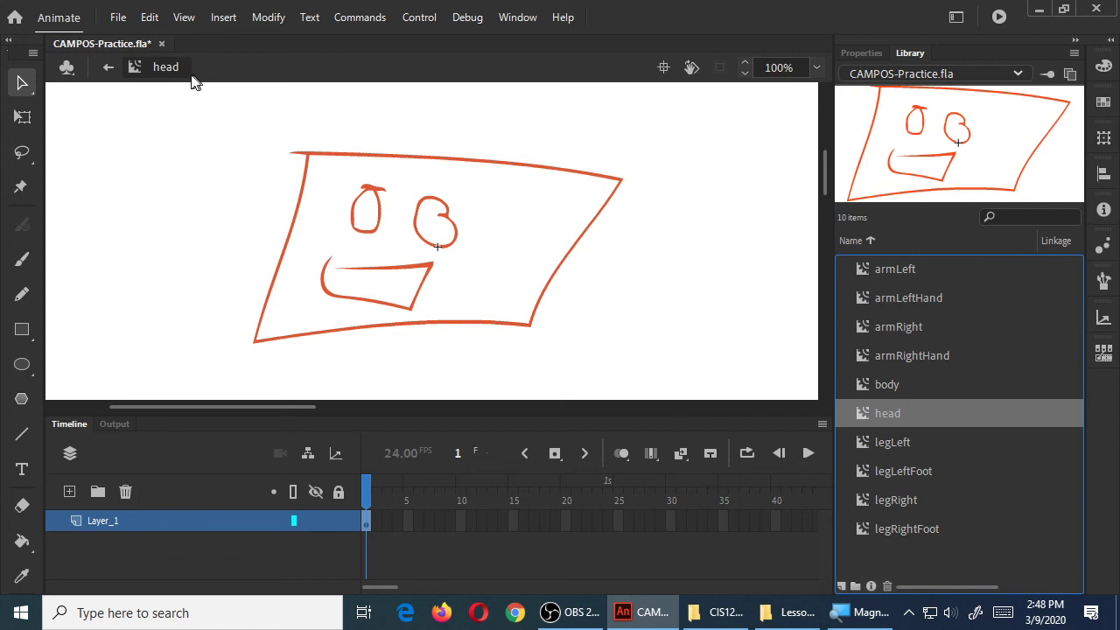
left_click(108, 70)
left_click(685, 210)
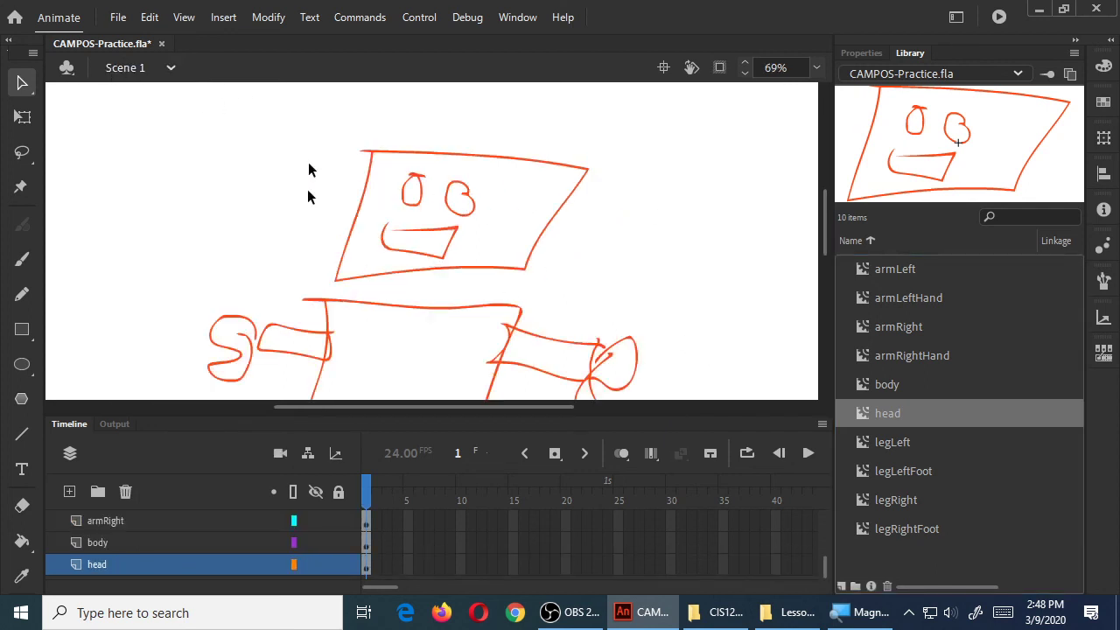
Step: Edit the head symbol in place, brush a narrow neck from the head down to the body's upper edge, and return to Scene 1
double_click(455, 271)
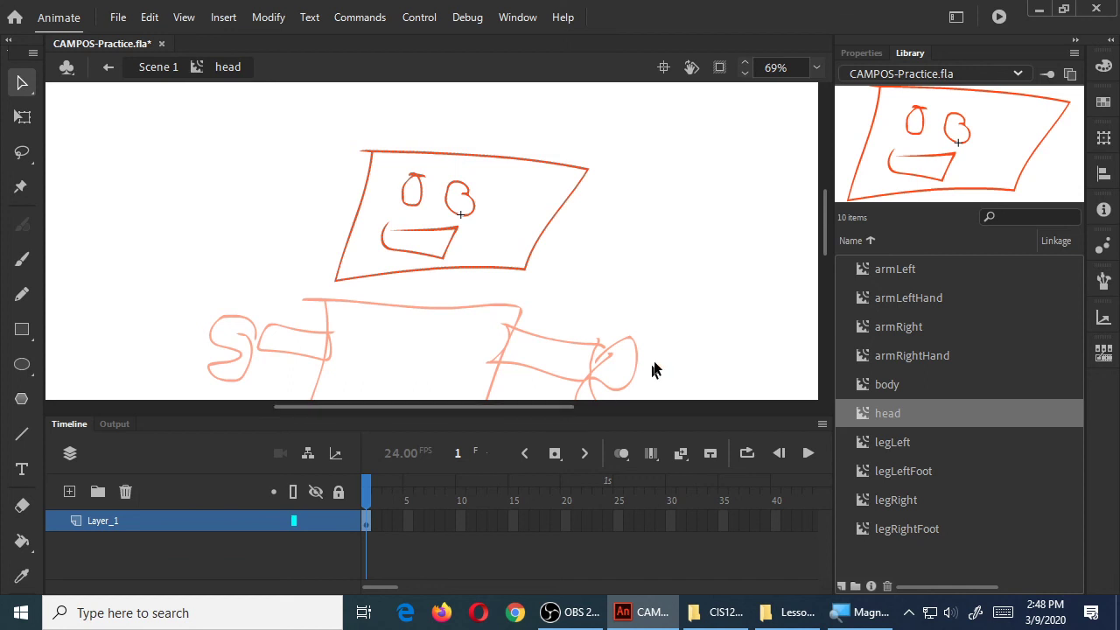
key("b")
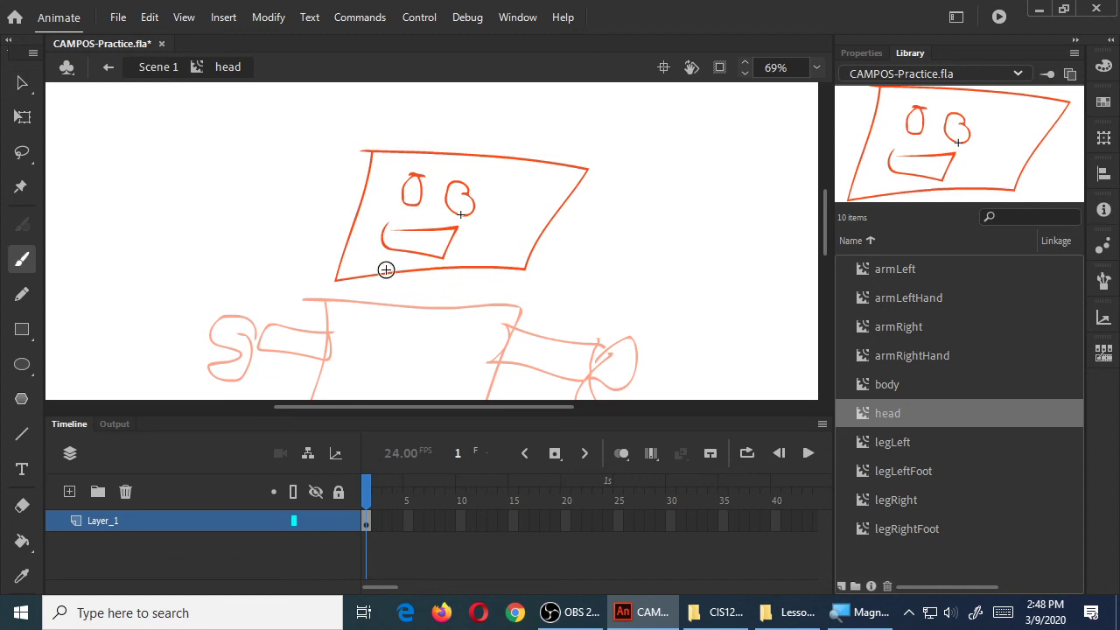
mouse_move(407, 272)
left_mouse_down()
mouse_move(406, 306)
mouse_move(424, 309)
mouse_move(430, 282)
mouse_move(431, 270)
mouse_move(413, 270)
mouse_move(405, 303)
mouse_move(424, 307)
mouse_move(431, 270)
left_mouse_up()
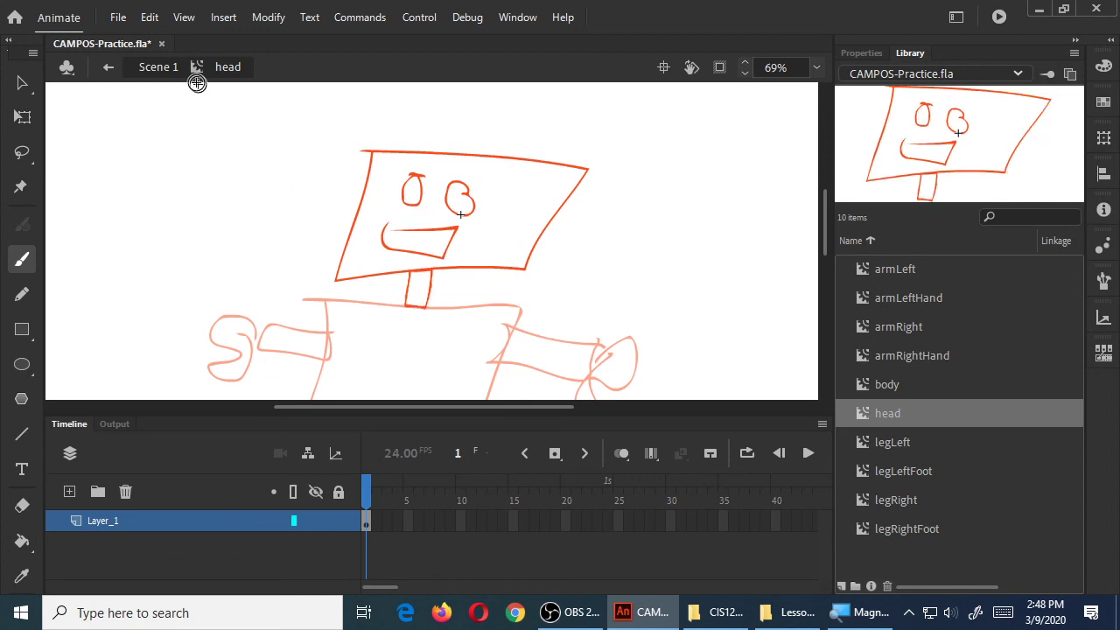
left_click(108, 66)
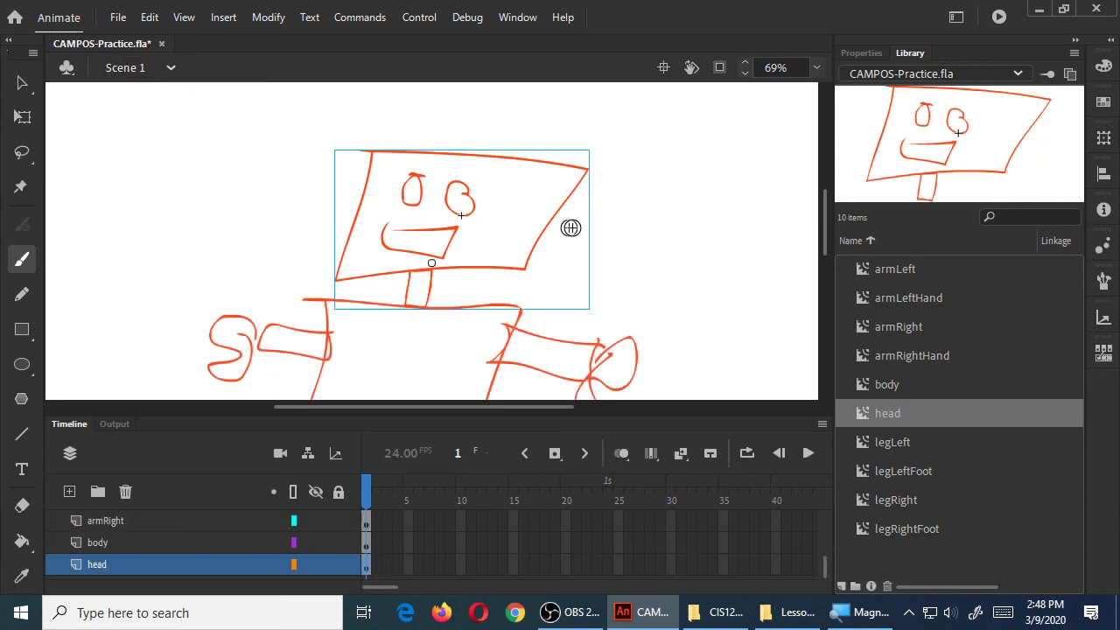
Step: Deselect everything, then select the head on the stage to inspect its bounding box and transformation point
key("v")
left_click(654, 222)
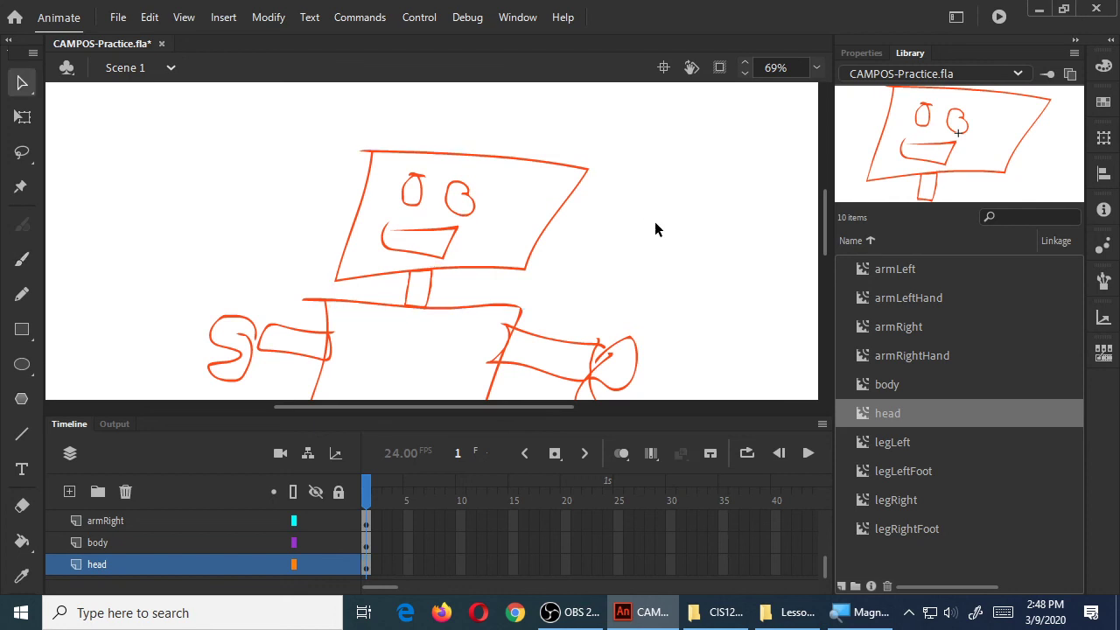
left_click(536, 251)
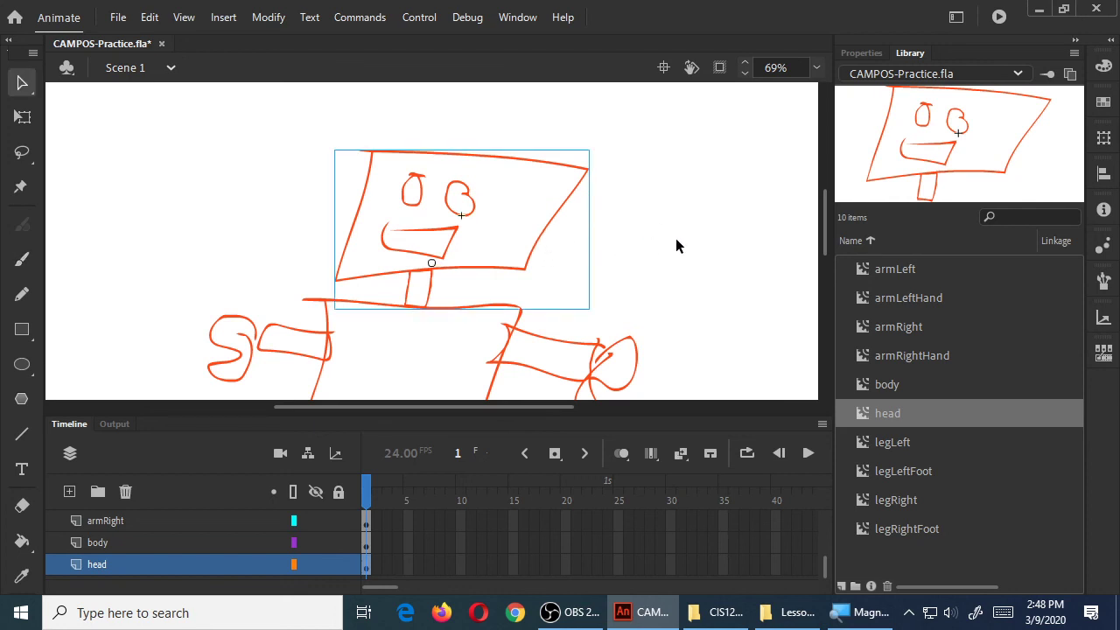
Step: Save the document, then move the head's transformation point to the base of the neck and deselect the head
key("ctrl+s")
key("q")
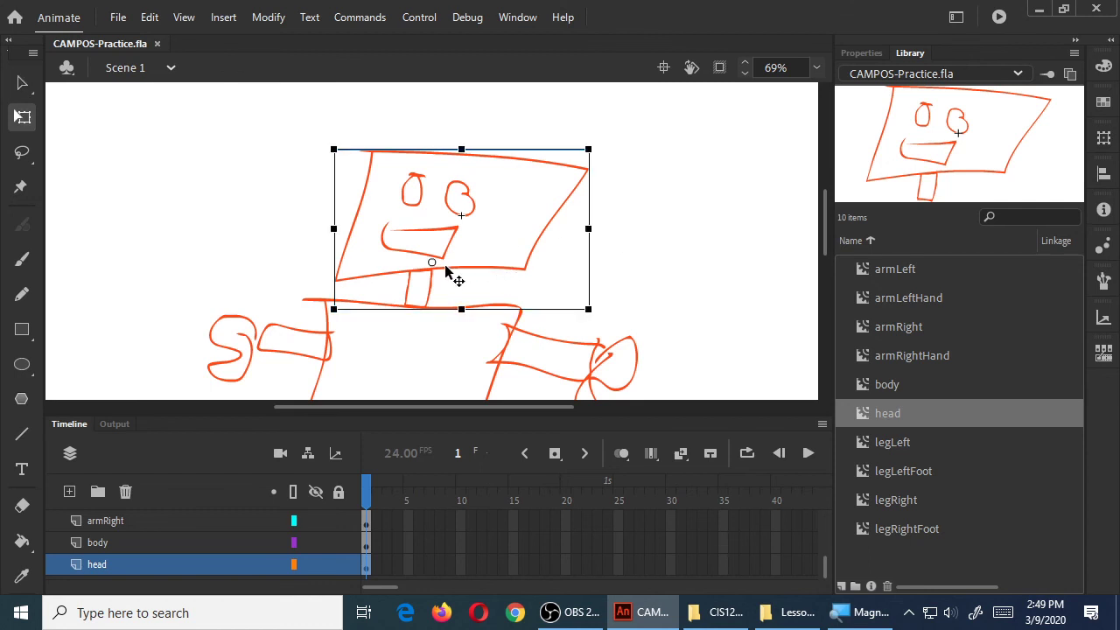
left_click_drag(431, 273, 414, 308)
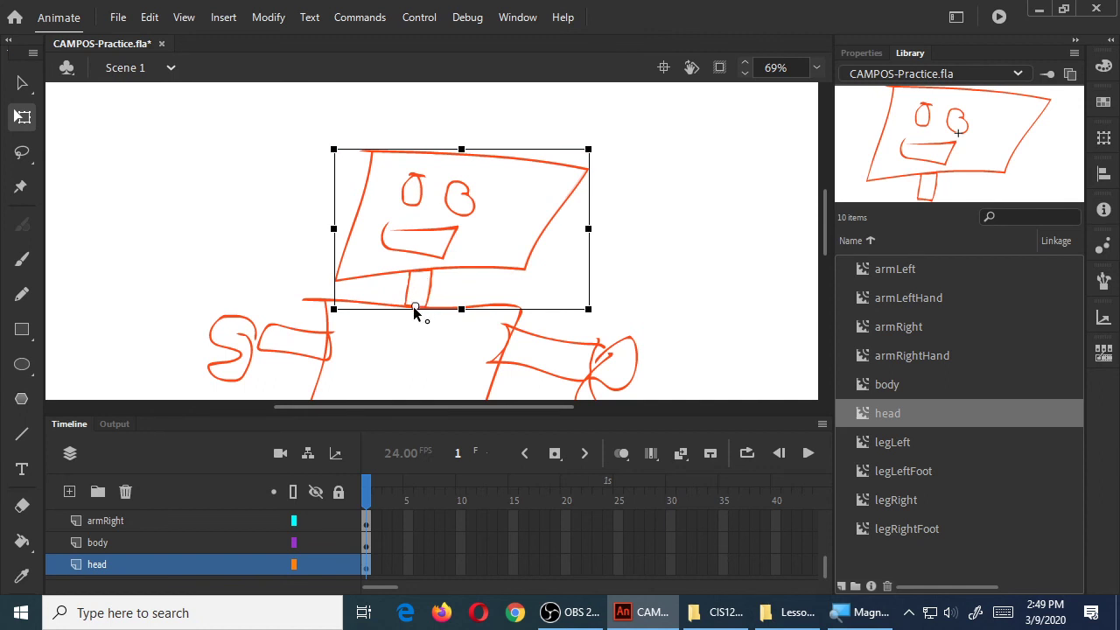
left_click(690, 256)
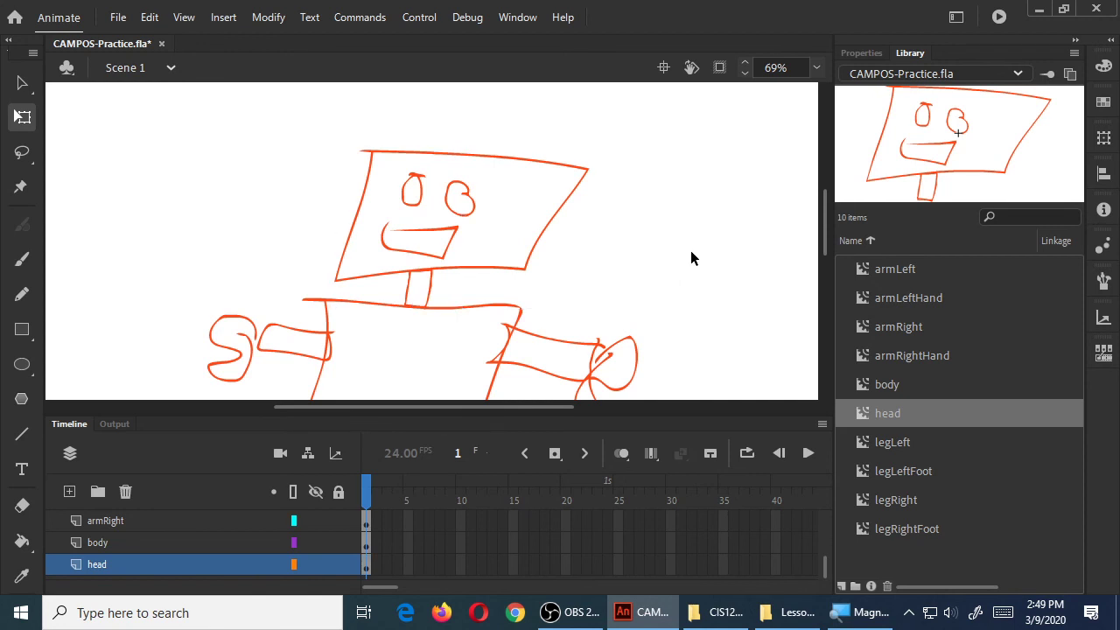
Step: Try rotating the head about the base of its neck, then undo the rotation and deselect it
left_click(555, 224)
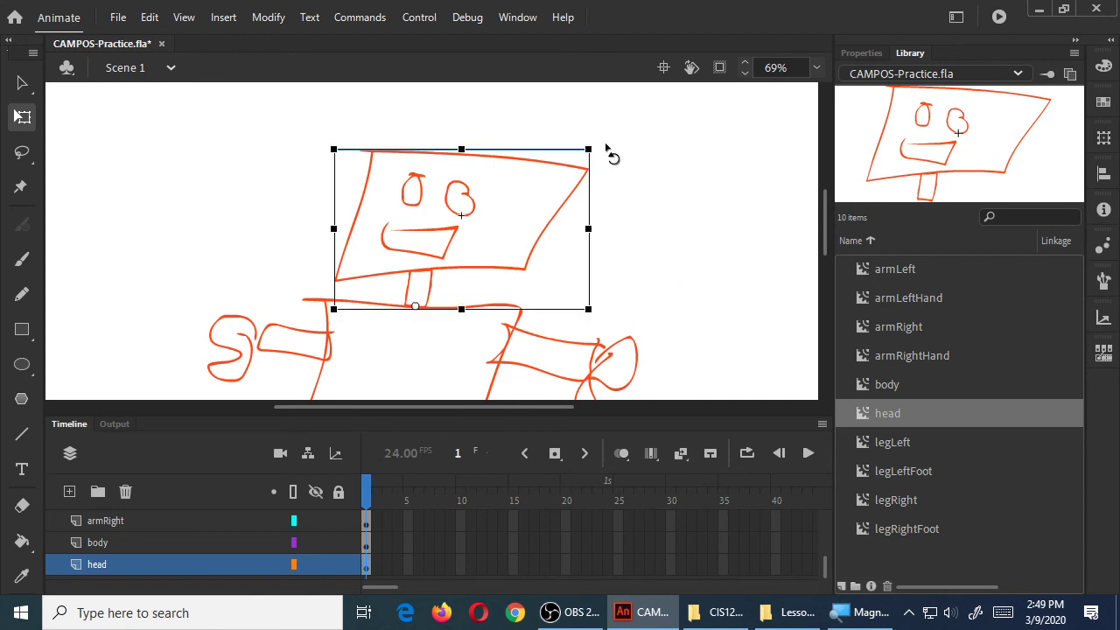
left_click_drag(593, 150, 571, 208)
key("ctrl+z")
left_click(693, 264)
Step: Rotate the armLeft symbol downward about its shoulder transformation point with Free Transform, leaving the hand in place
key("ctrl+minus")
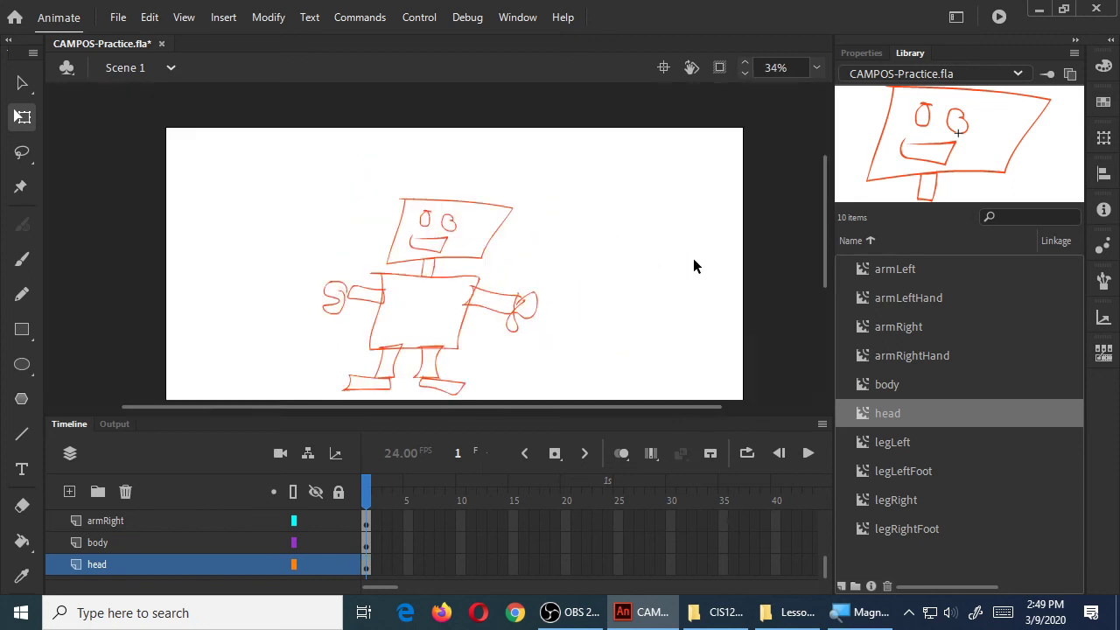
key("z")
key("h")
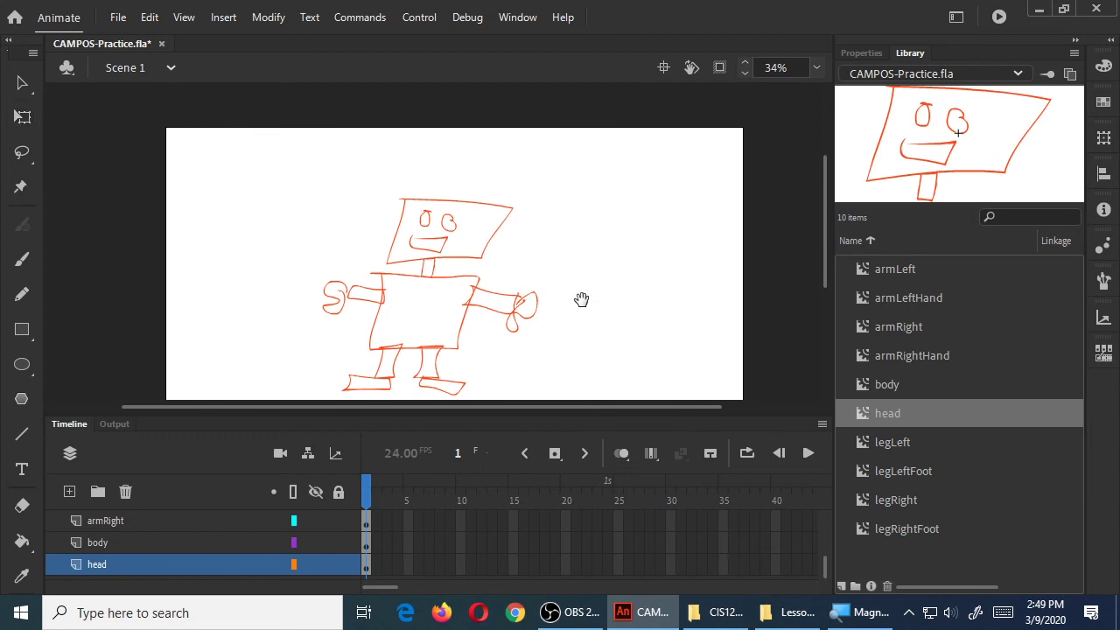
left_click_drag(582, 296, 602, 228)
key("ctrl+equal")
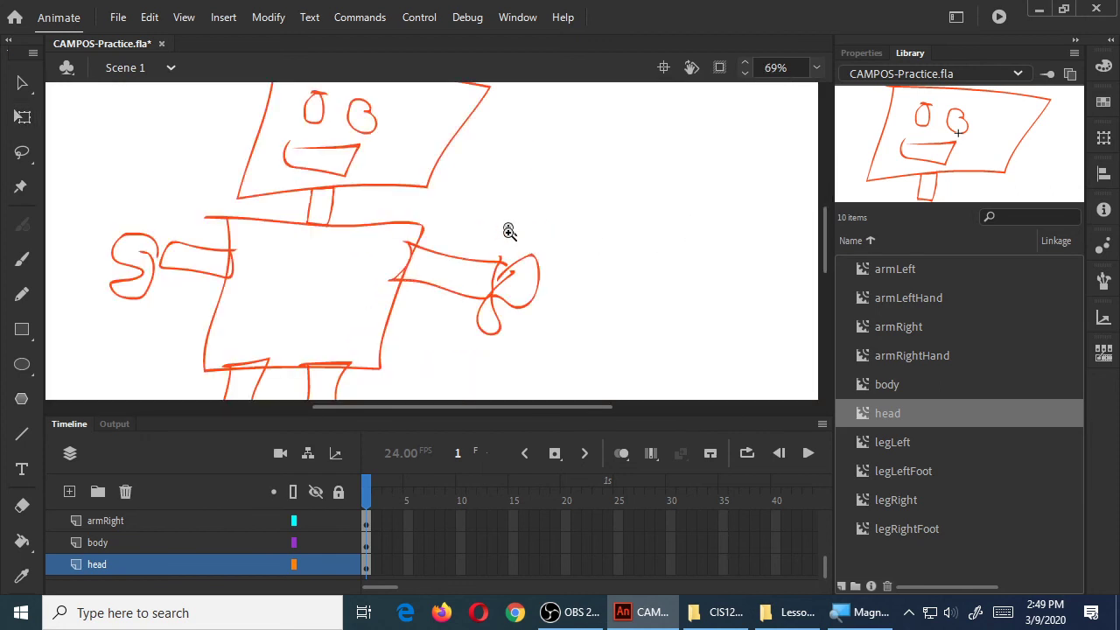
left_click_drag(717, 415, 718, 456)
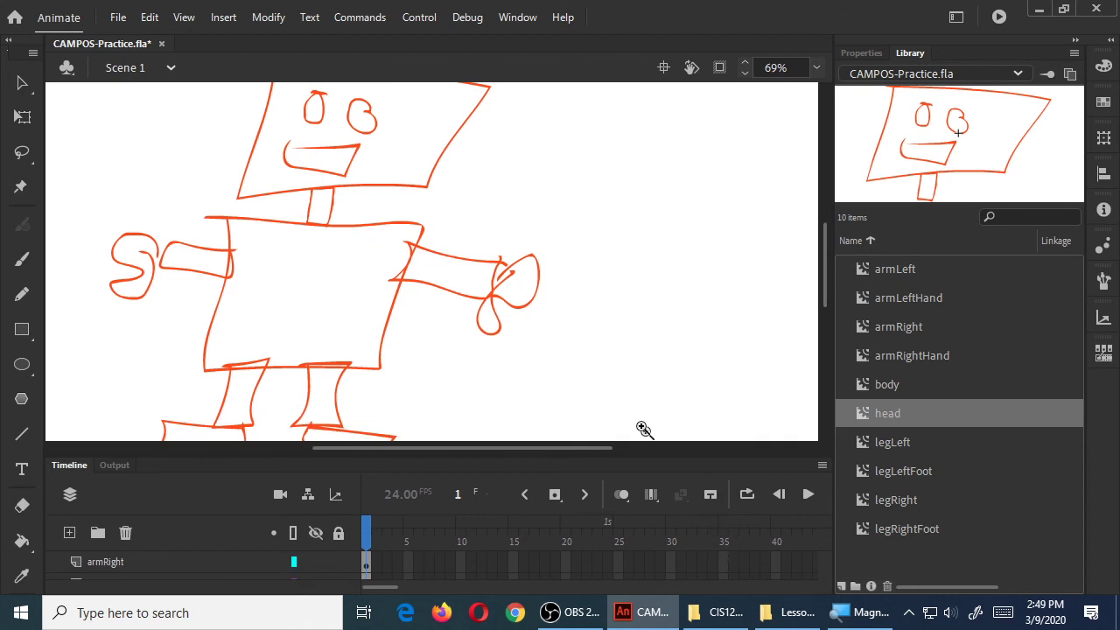
left_click_drag(595, 355, 671, 325)
key("v")
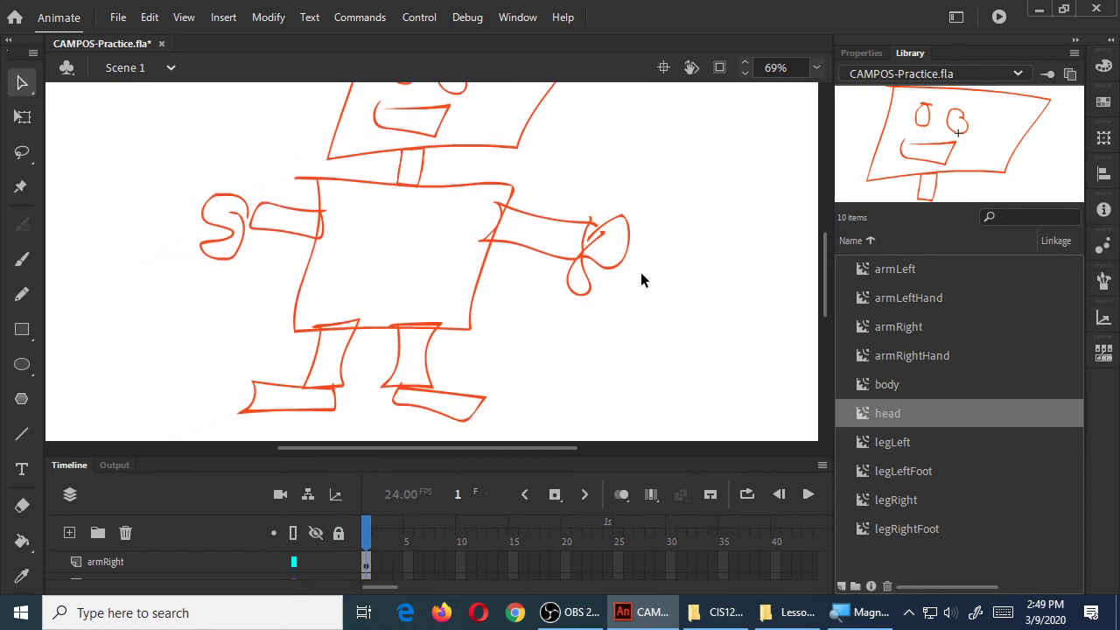
left_click(568, 262)
key("q")
left_click_drag(615, 208, 592, 297)
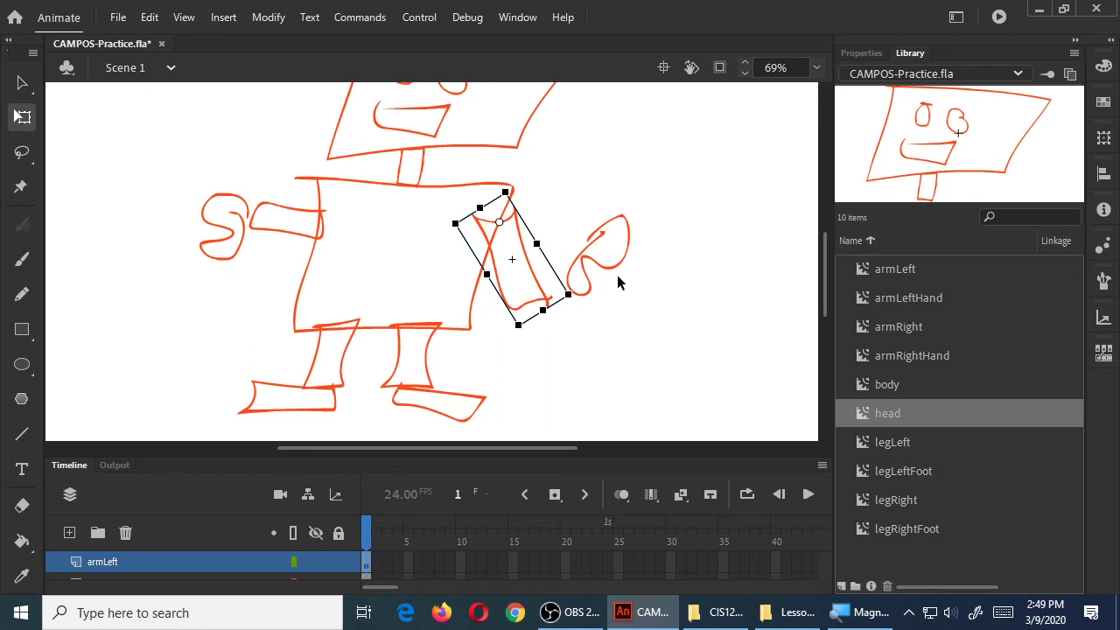
key("v")
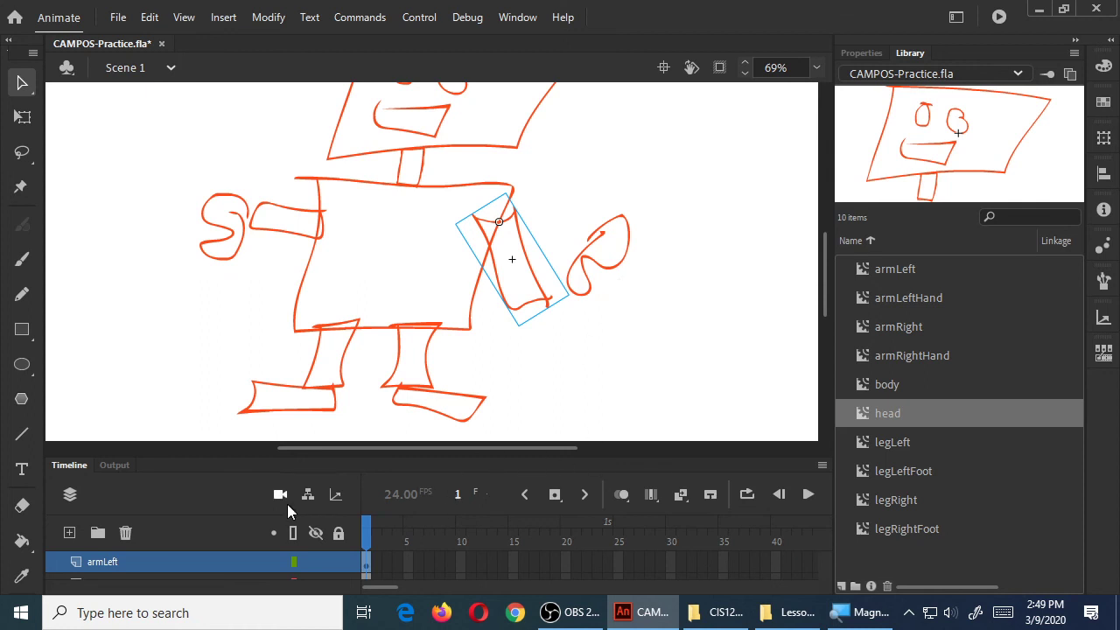
Step: Enlarge the timeline to review the body-part layers, then reduce its height and save the document
scroll(286, 514, "down", 1)
left_click_drag(299, 457, 285, 294)
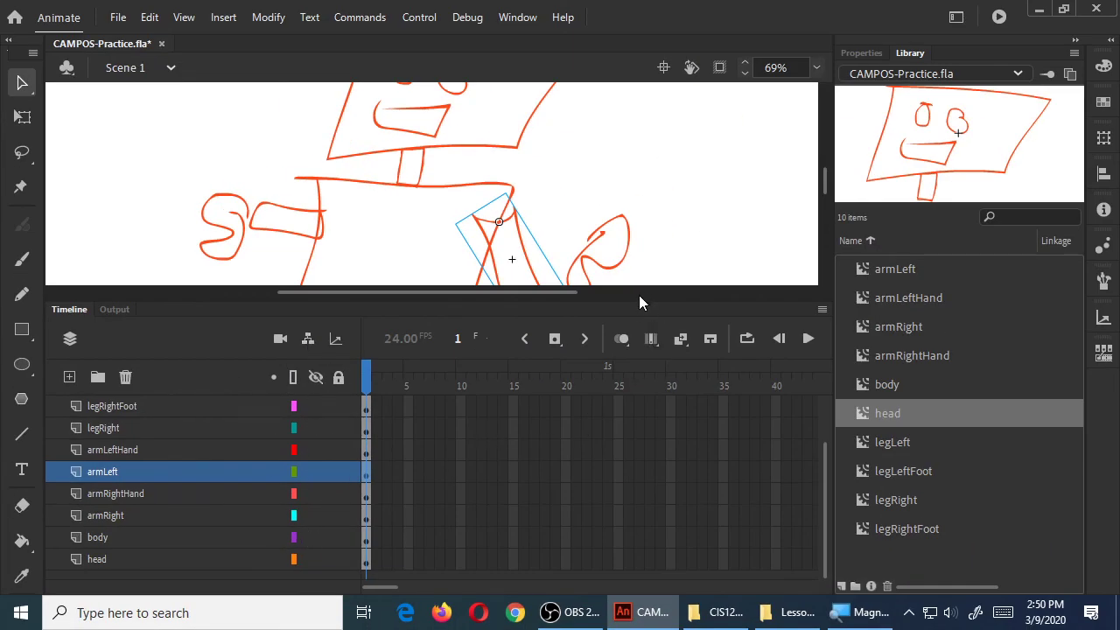
left_click_drag(638, 303, 645, 376)
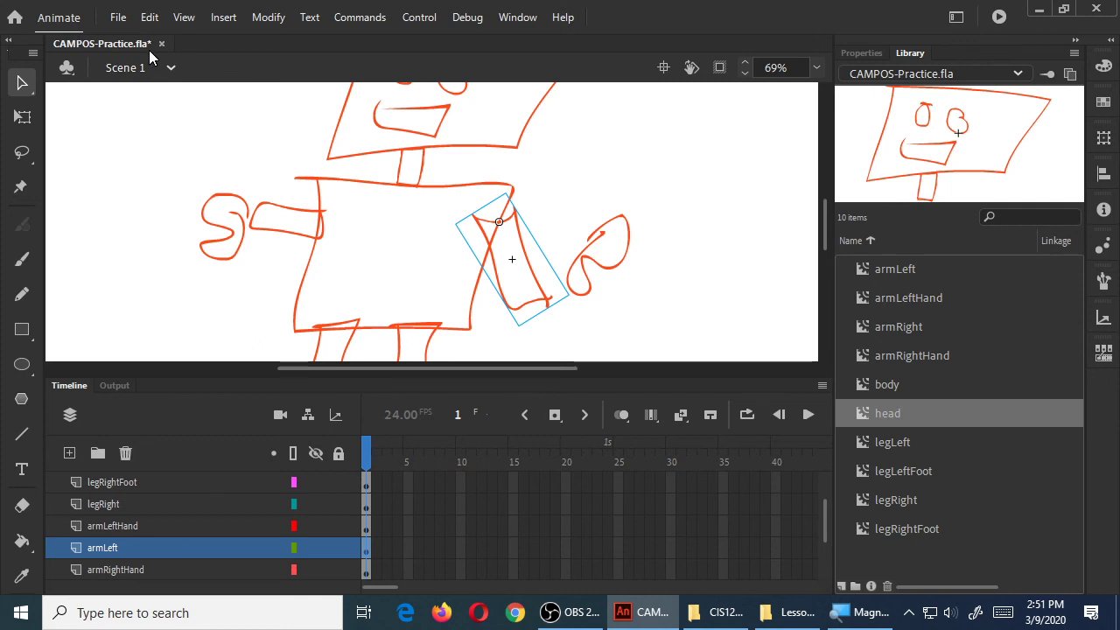
key("ctrl+s")
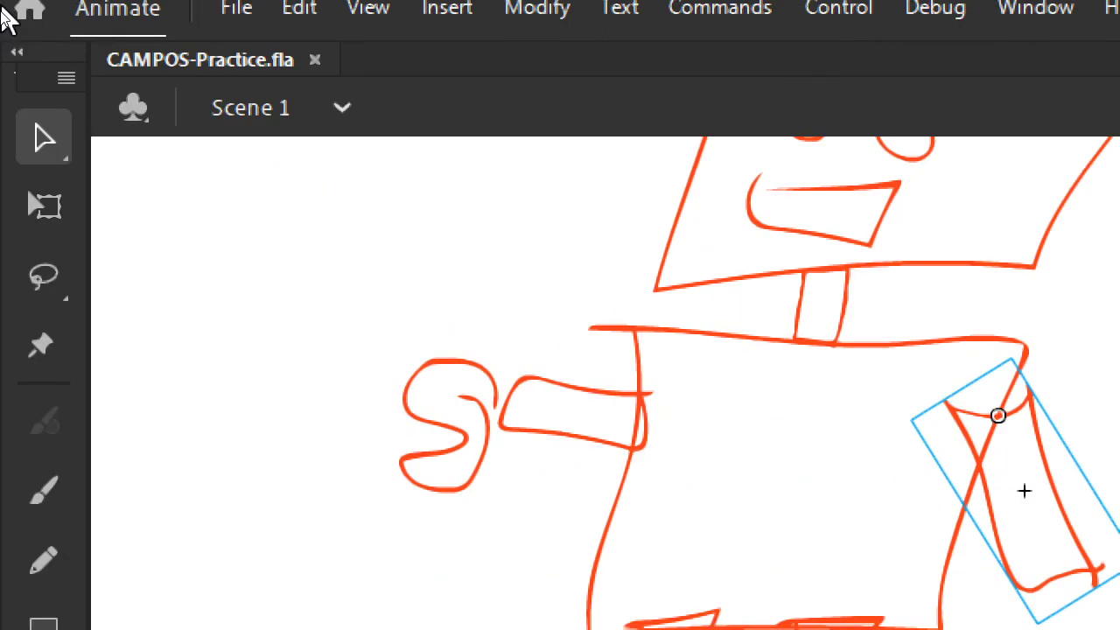